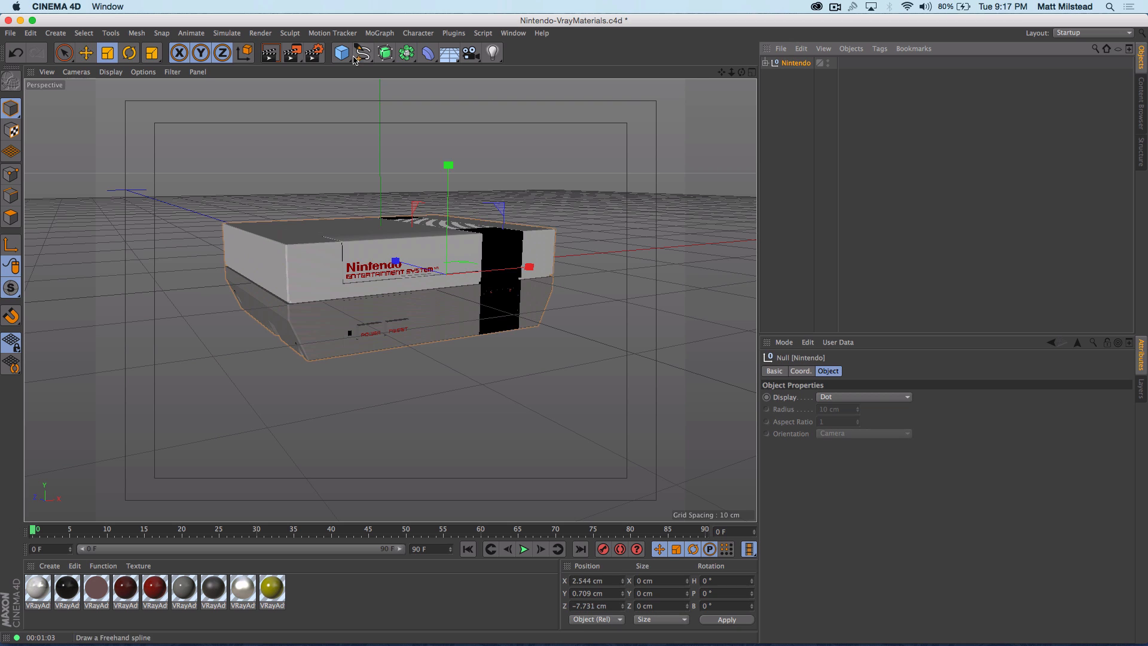
# Review the VrayBridge indirect illumination (GI) options in the render settings, and close the settings
pyautogui.click(314, 53)
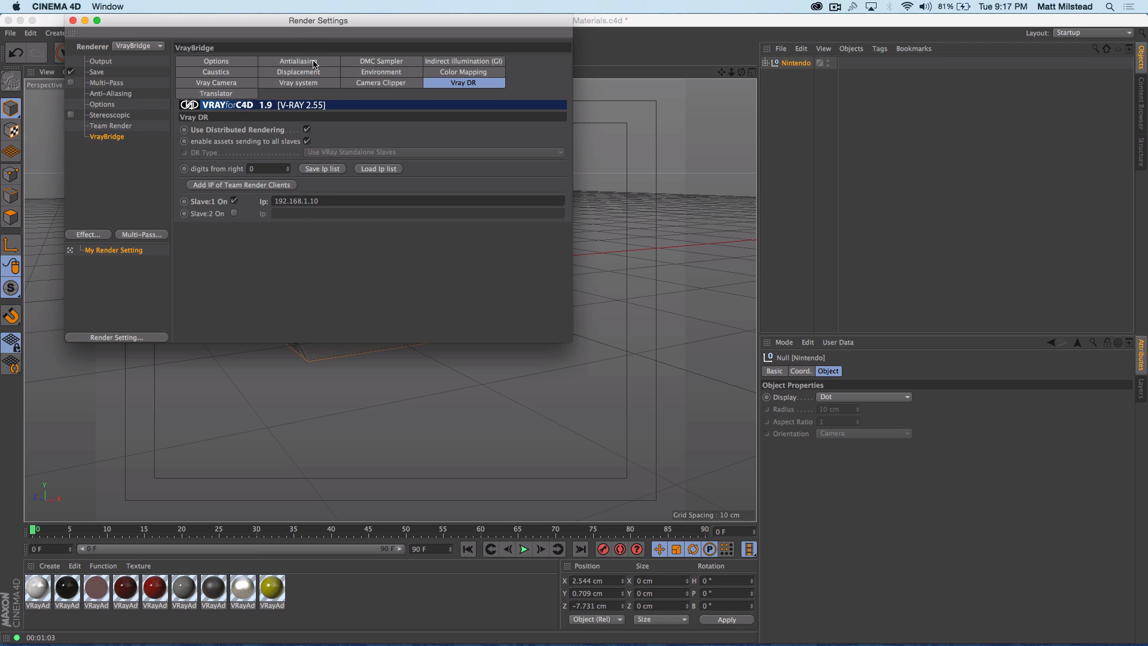
pyautogui.click(456, 61)
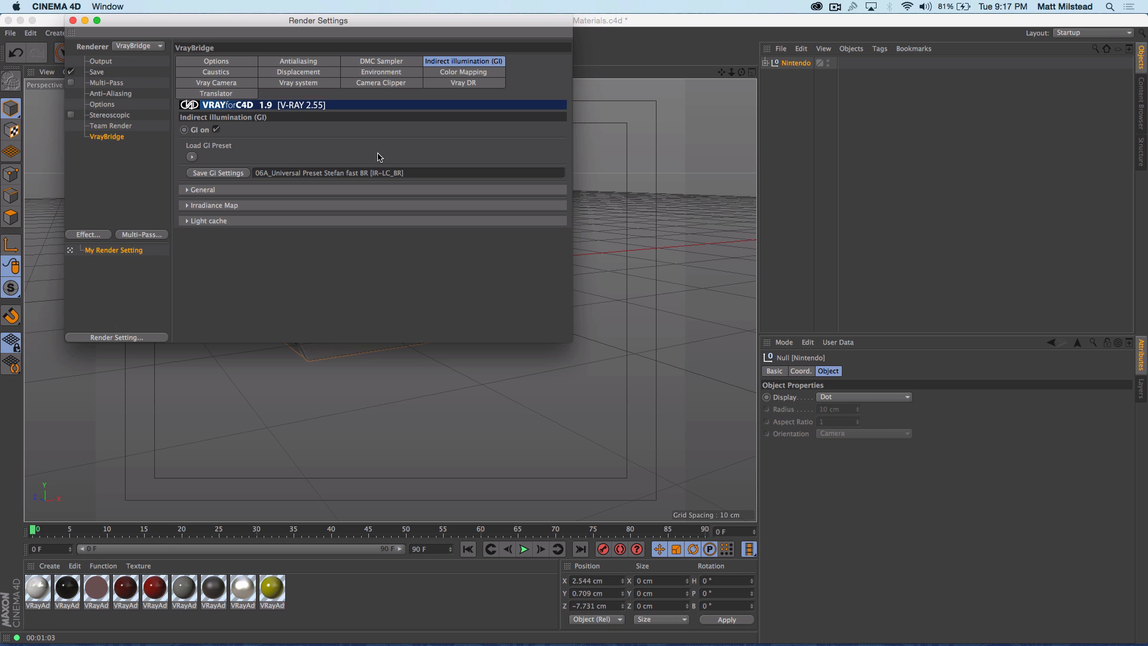
pyautogui.click(72, 21)
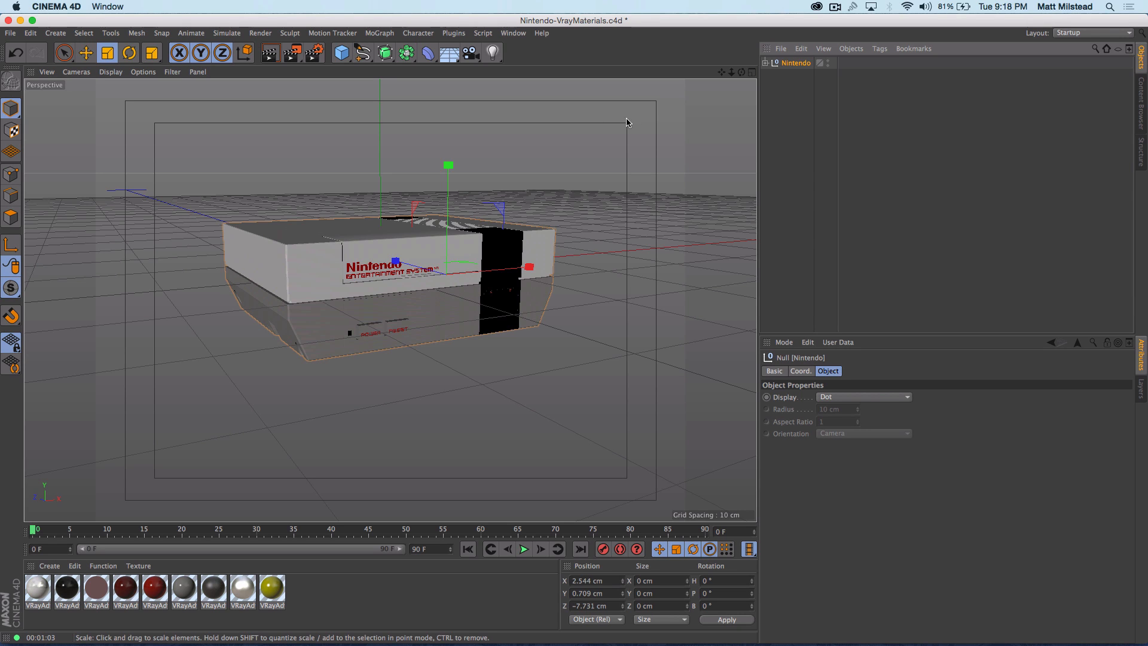
# Add a spot light to the scene
pyautogui.click(493, 53)
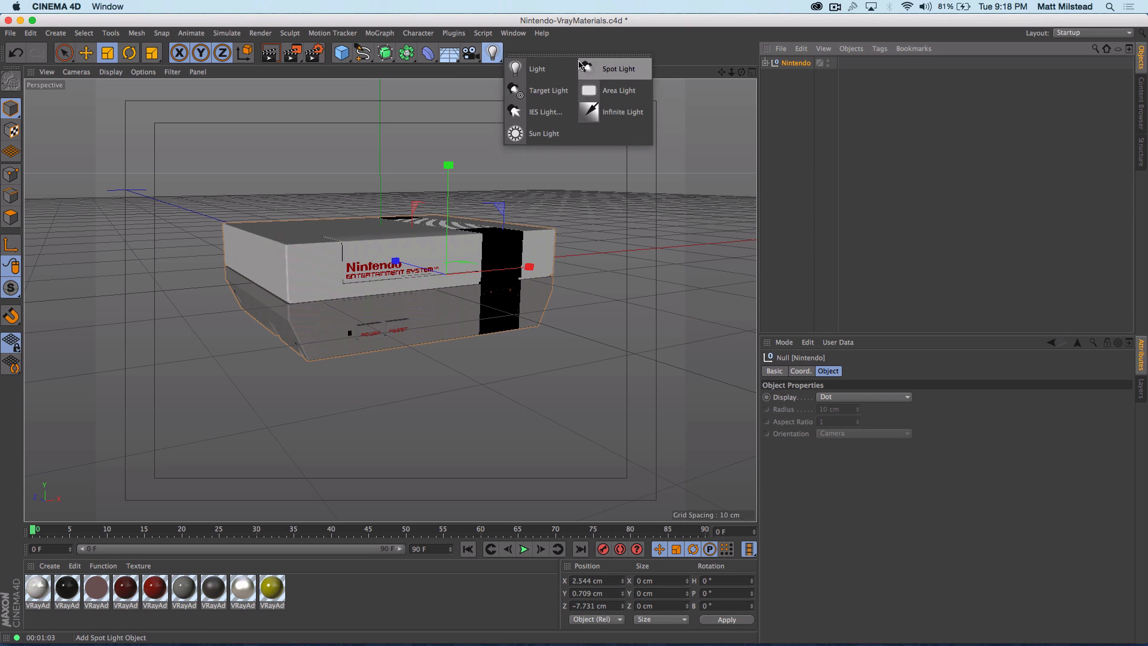
pyautogui.click(710, 34)
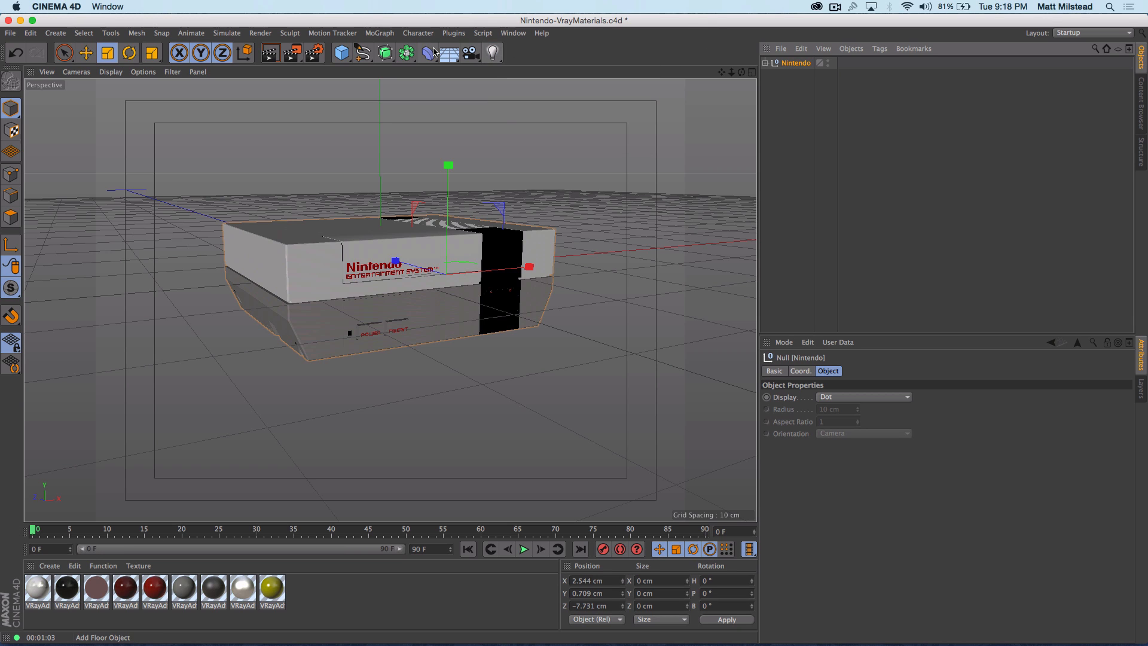
pyautogui.click(492, 53)
pyautogui.click(601, 70)
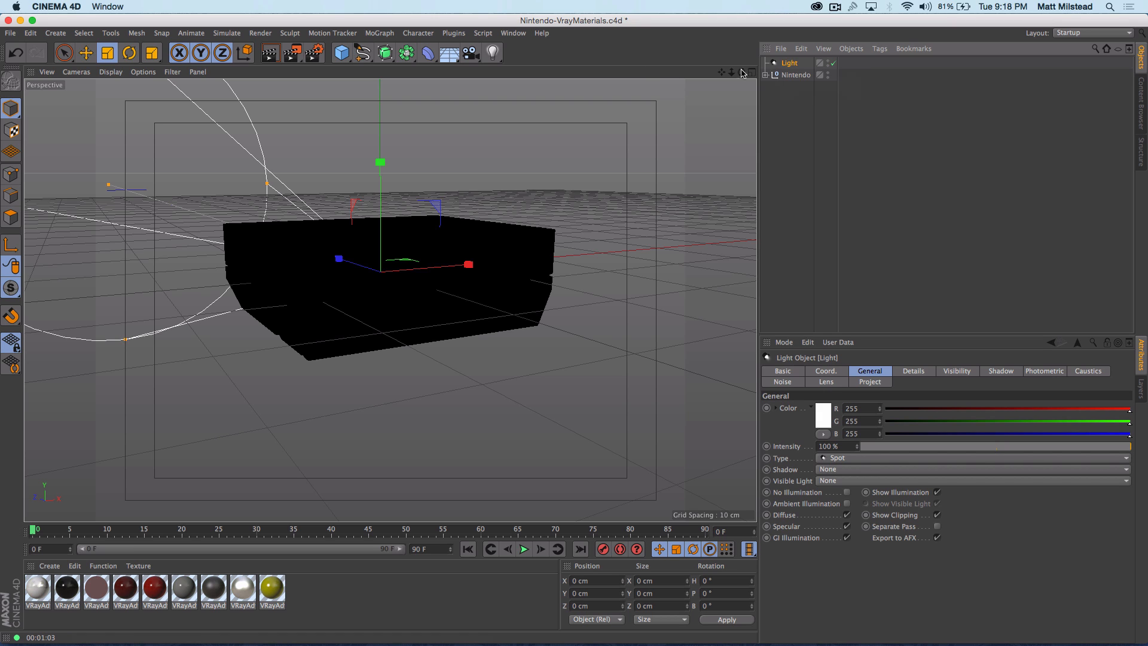
# Attach a VrayLight tag to the light and enlarge the attributes area to show all its common settings
pyautogui.click(877, 49)
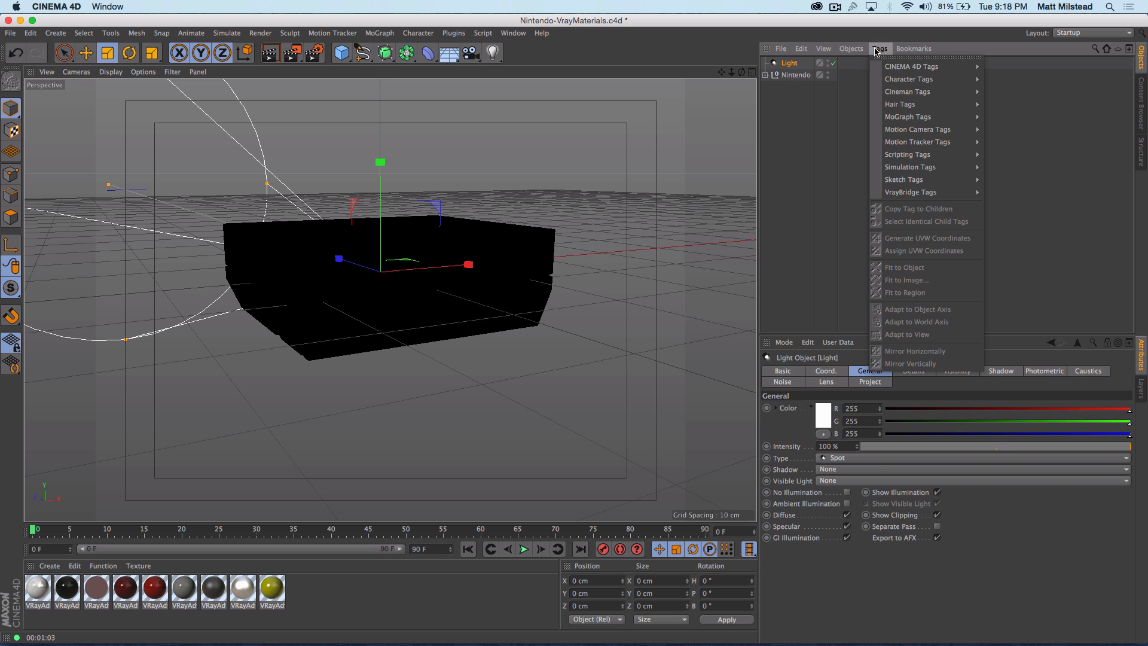
pyautogui.moveTo(932, 198)
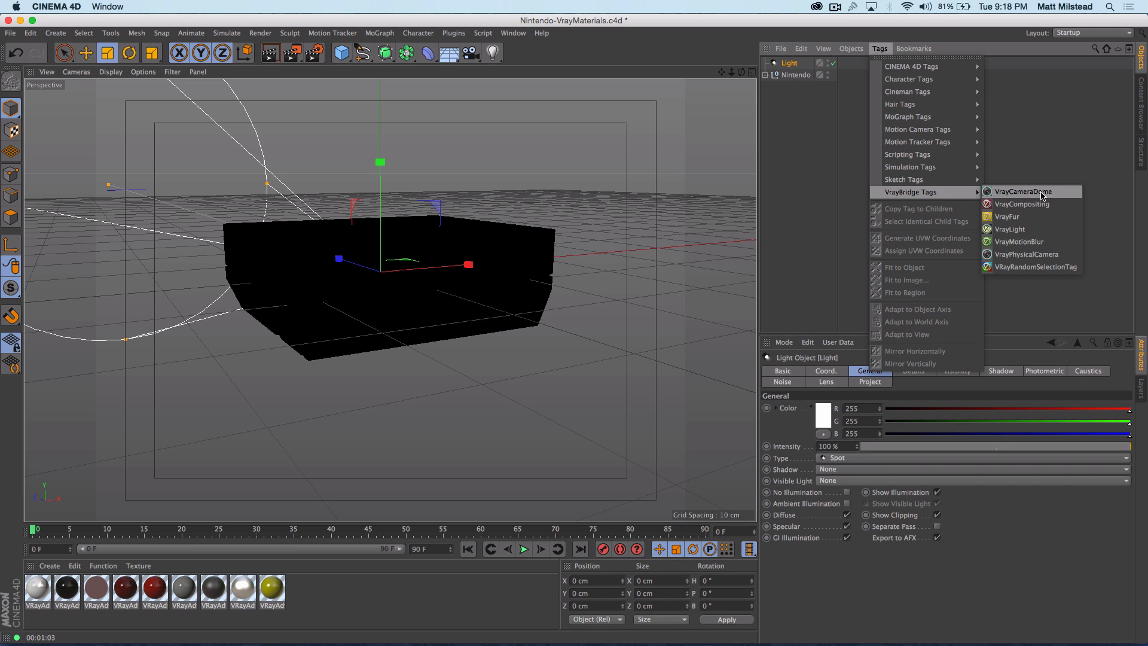
pyautogui.click(1010, 229)
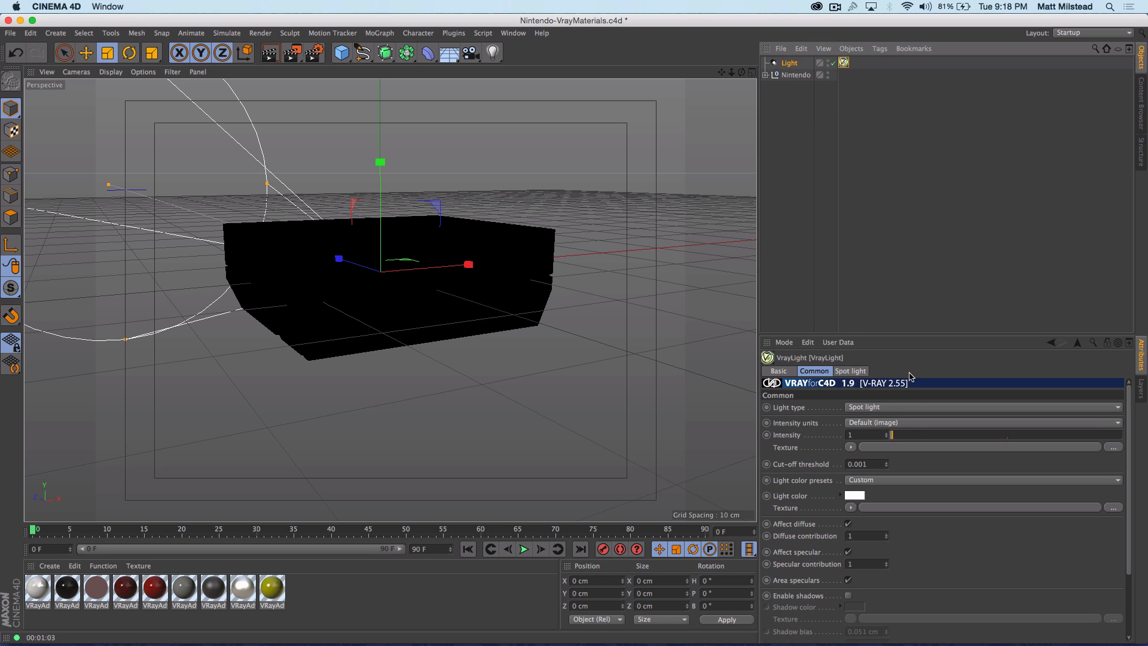
pyautogui.moveTo(892, 337); pyautogui.dragTo(880, 193)
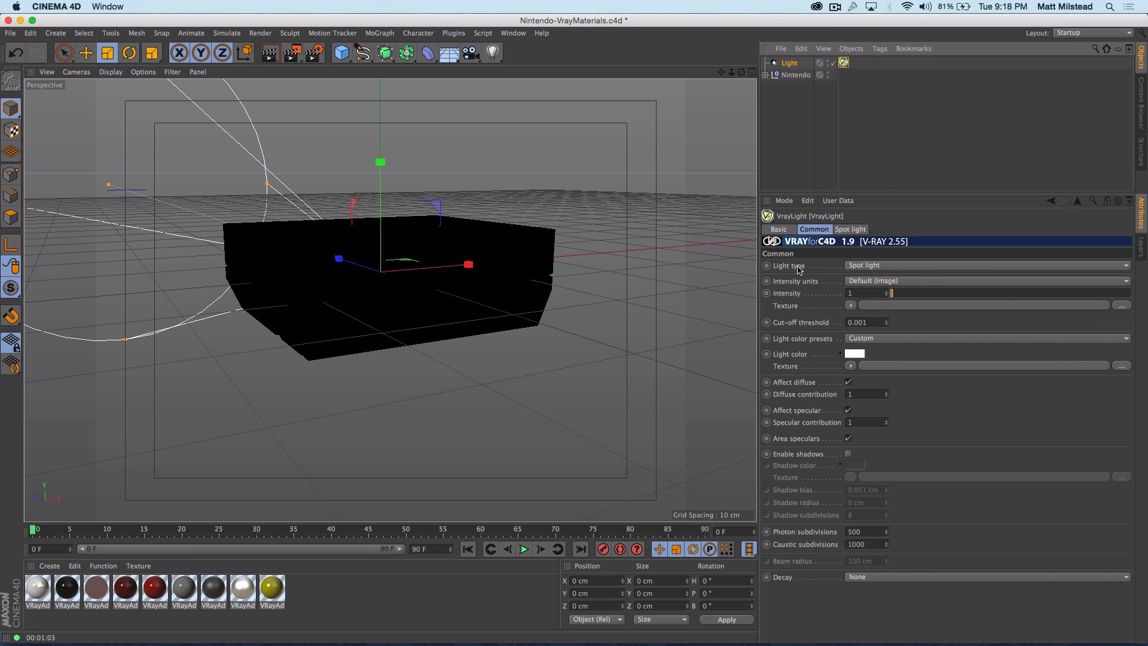
# Set the light type of the VrayLight tag to Omni light
pyautogui.click(870, 269)
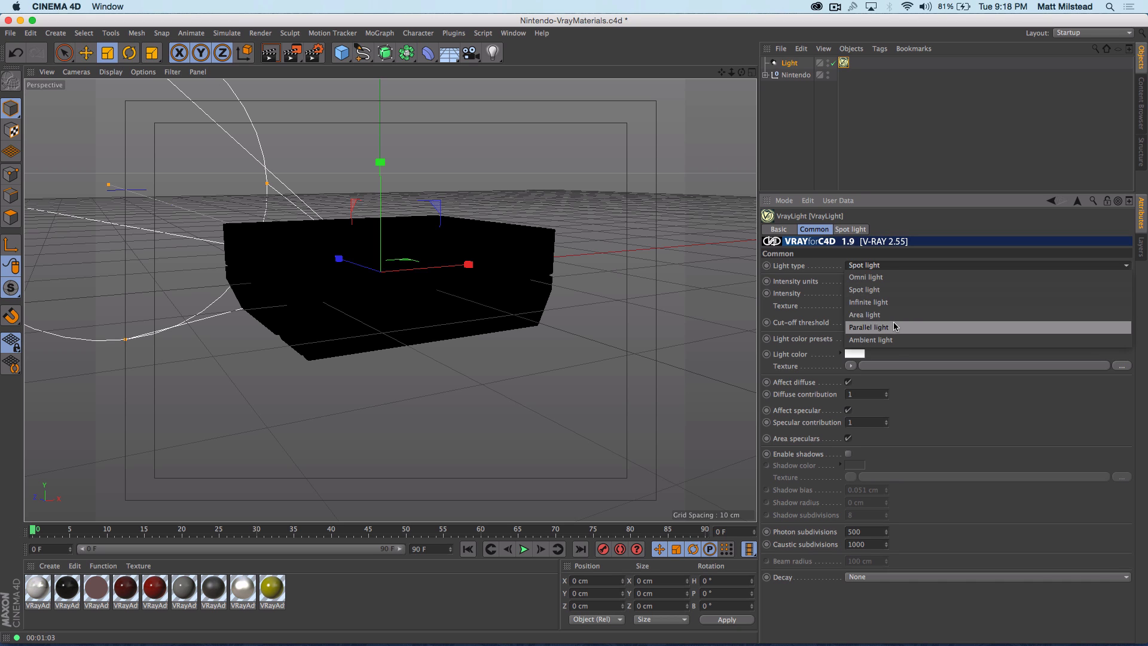
pyautogui.click(822, 275)
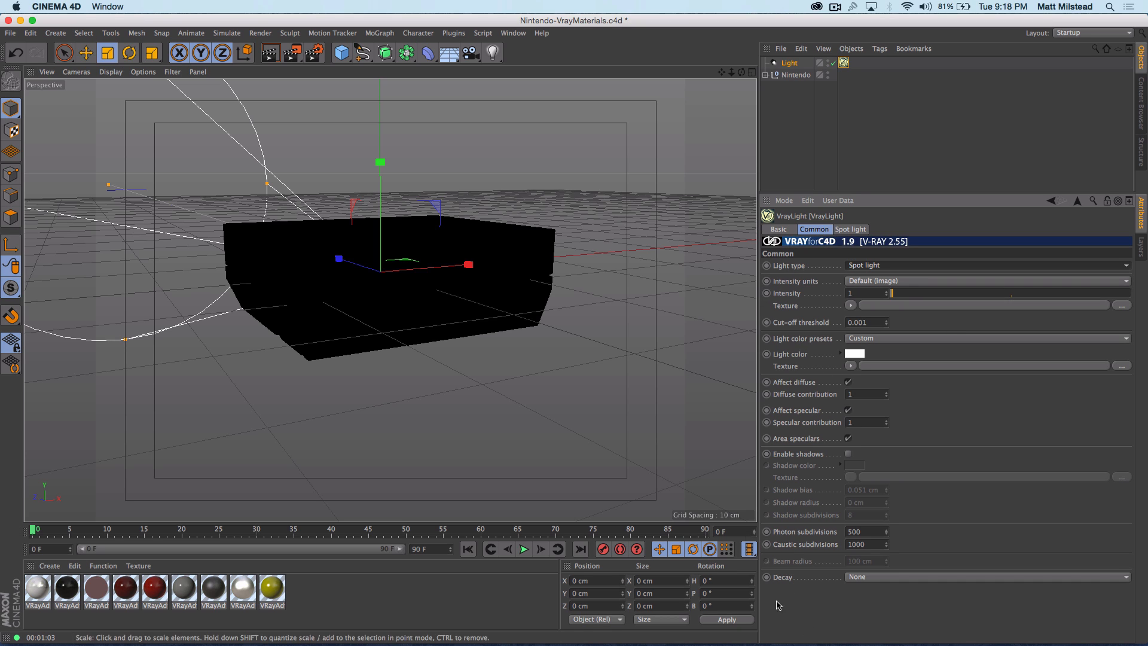
pyautogui.click(848, 232)
pyautogui.click(823, 230)
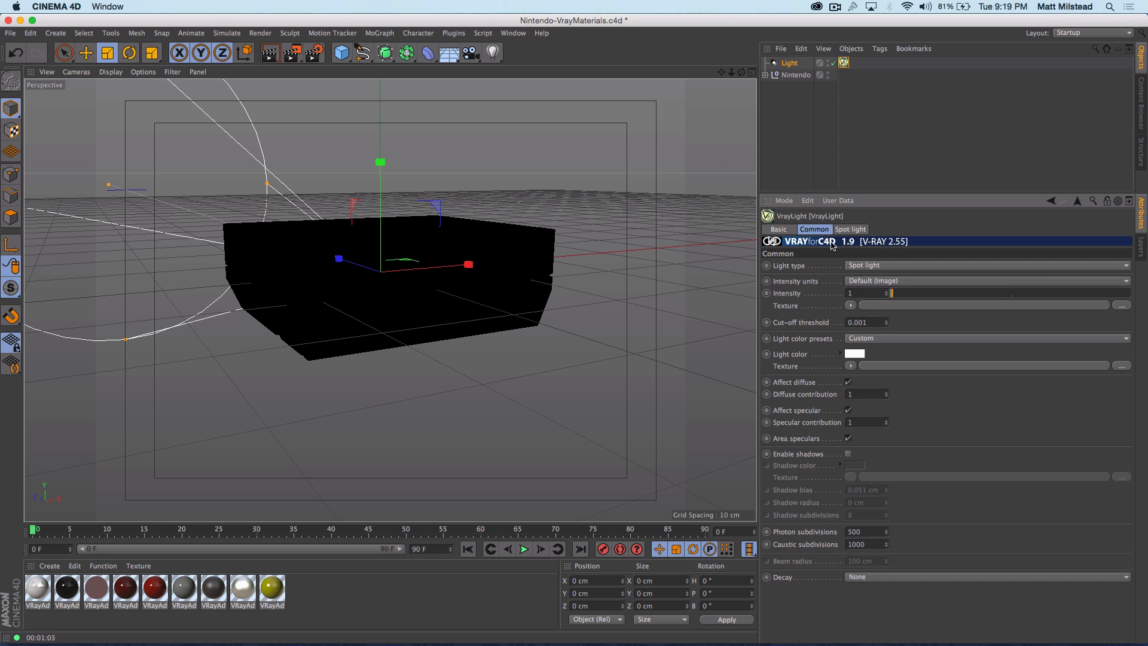
pyautogui.click(880, 267)
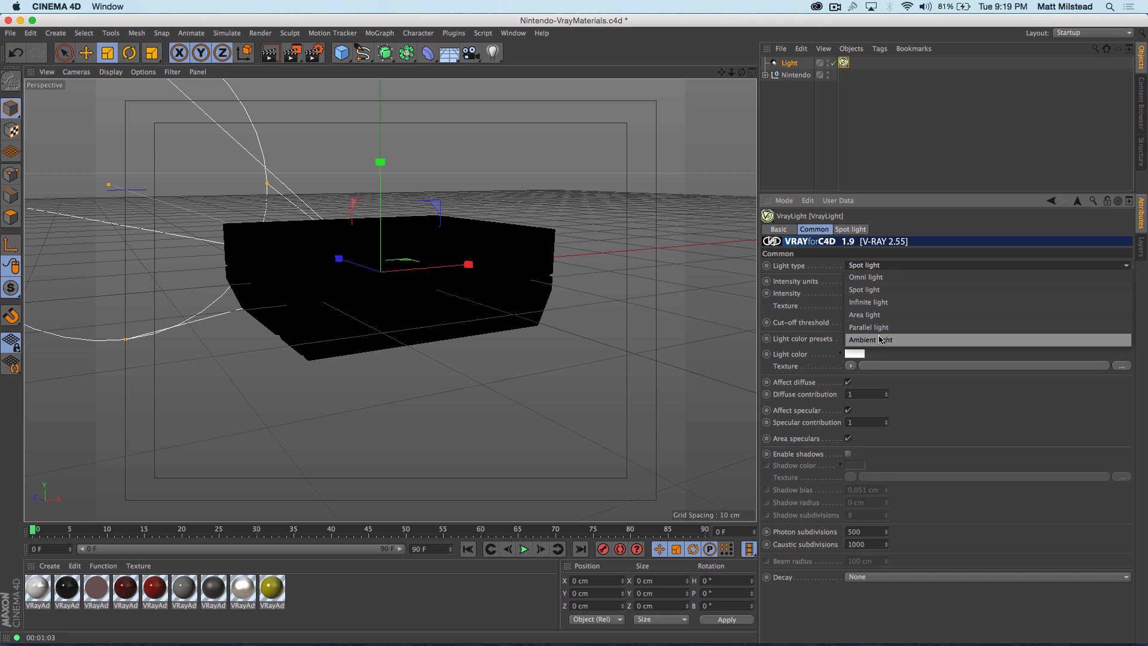
pyautogui.click(861, 277)
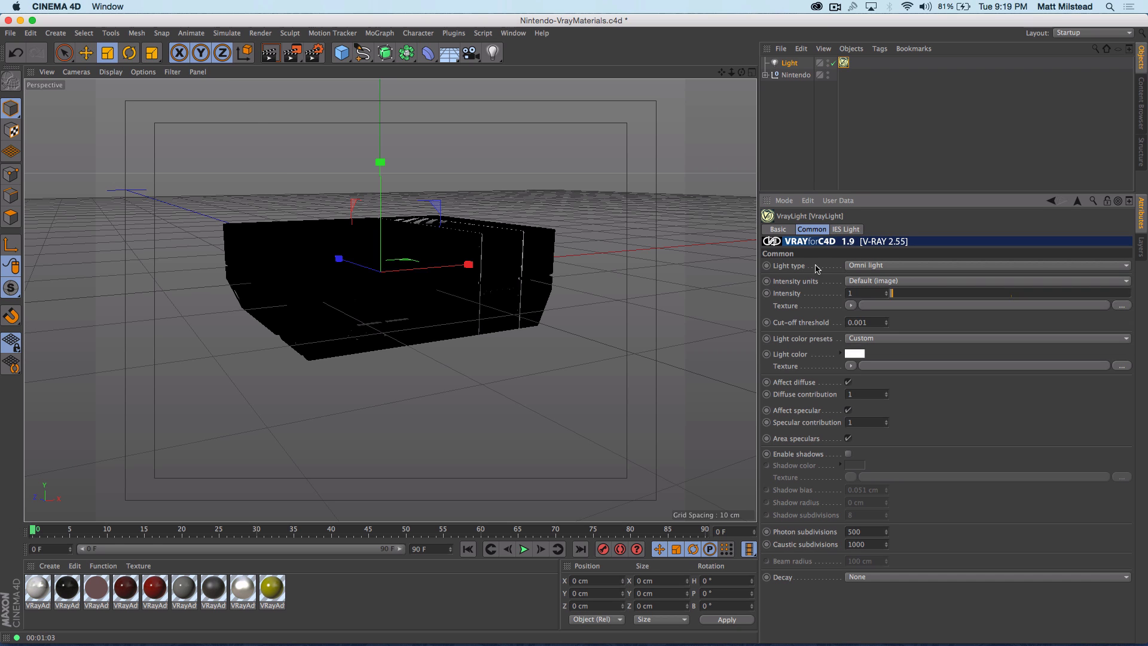
# Move the light above and in front of the console, to about X -18.65, Y 11.14, Z -27.67 cm
pyautogui.press('e')
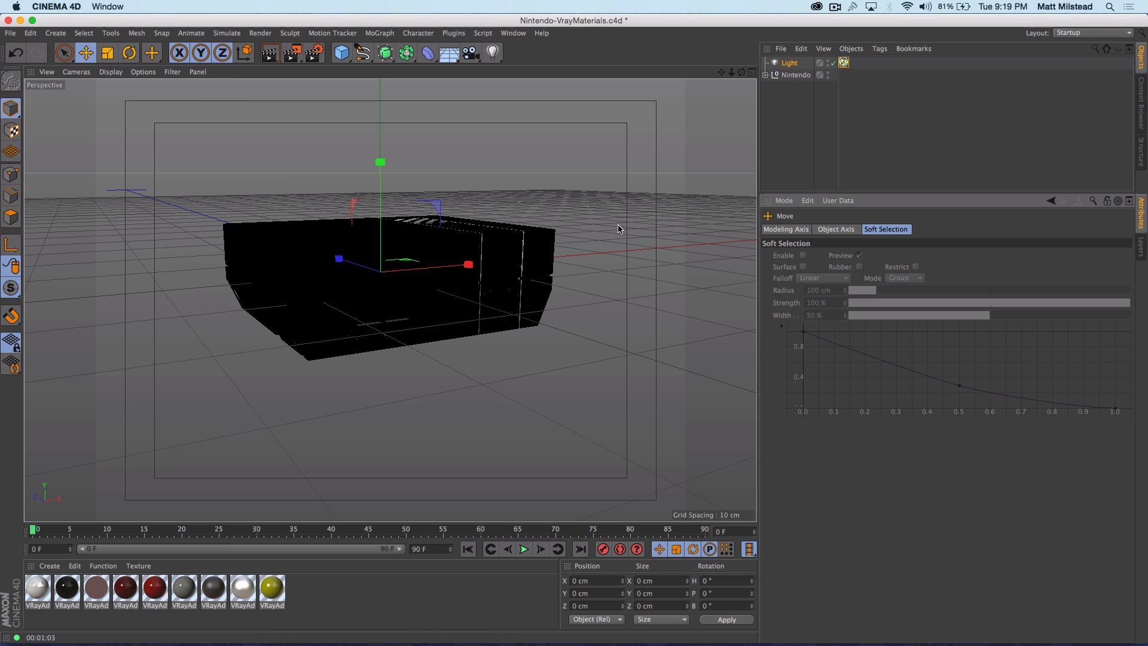
pyautogui.moveTo(379, 162); pyautogui.dragTo(380, 59)
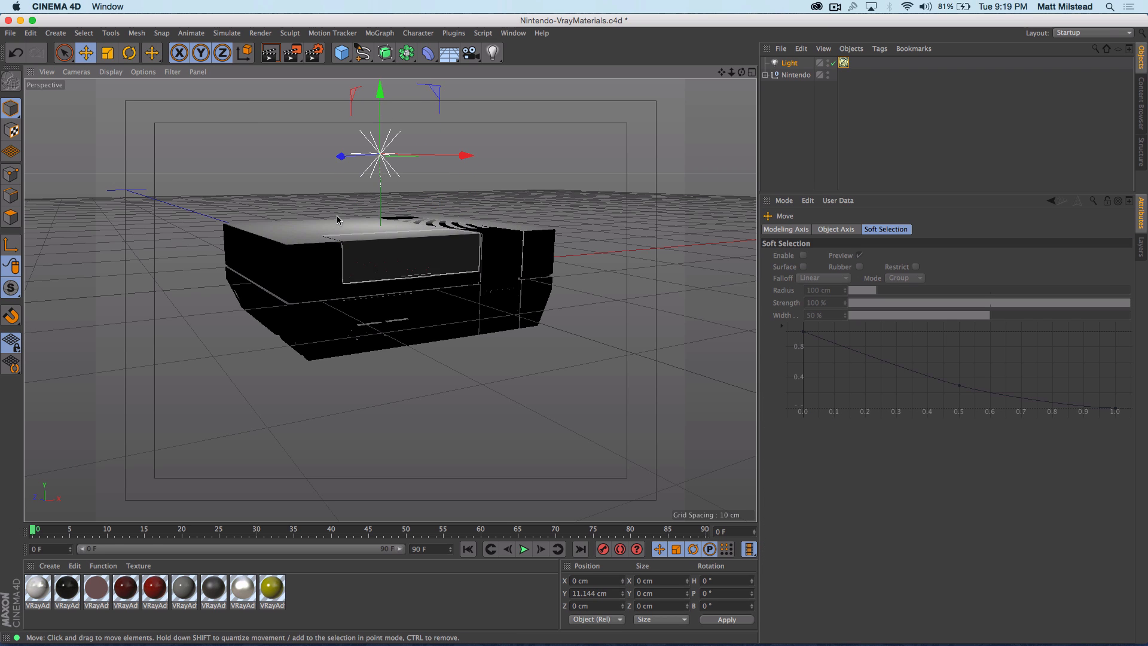
pyautogui.moveTo(342, 154); pyautogui.dragTo(475, 147)
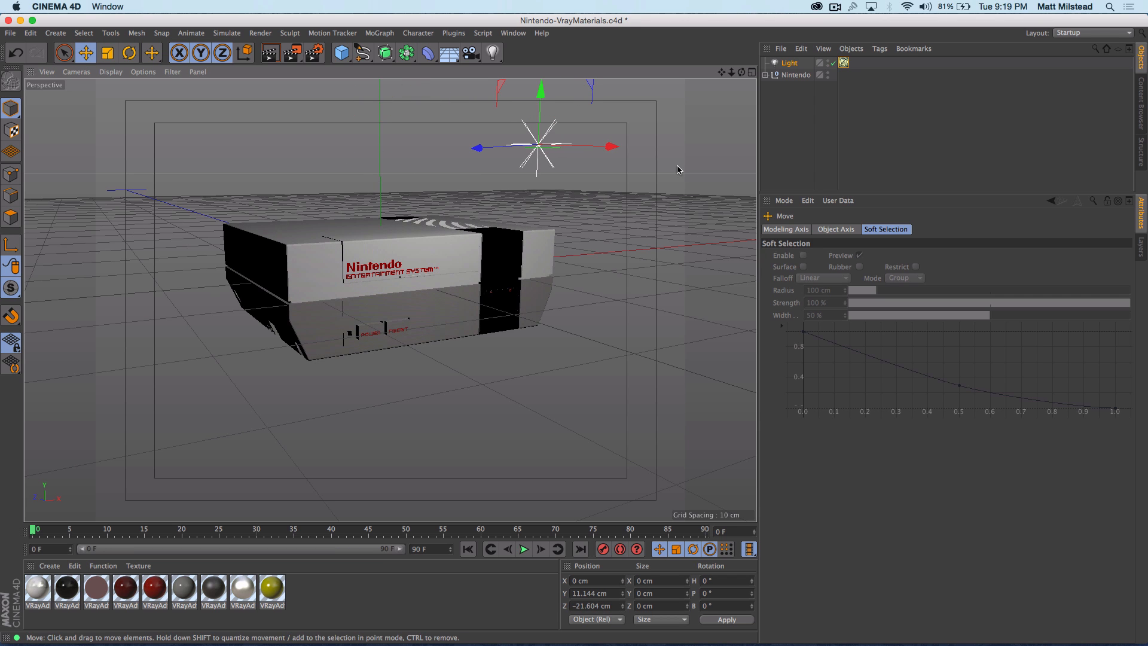
pyautogui.moveTo(607, 146); pyautogui.dragTo(329, 189)
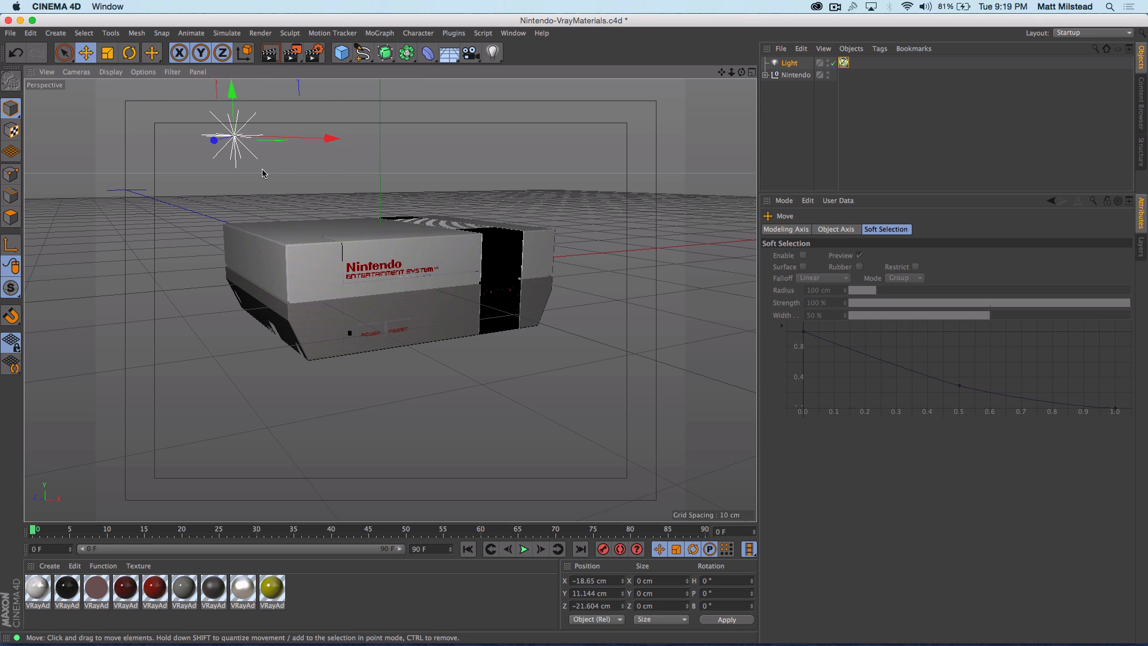
pyautogui.moveTo(214, 140); pyautogui.dragTo(296, 123)
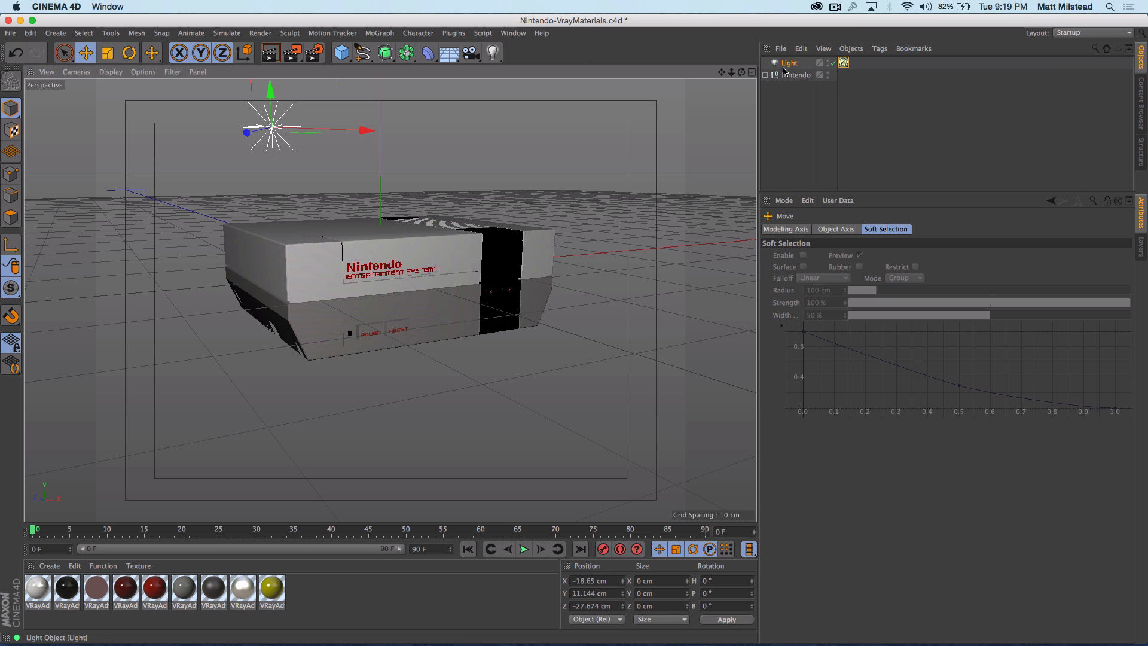
# Change the VrayLight tag's light type to Spot light
pyautogui.click(844, 62)
pyautogui.click(987, 265)
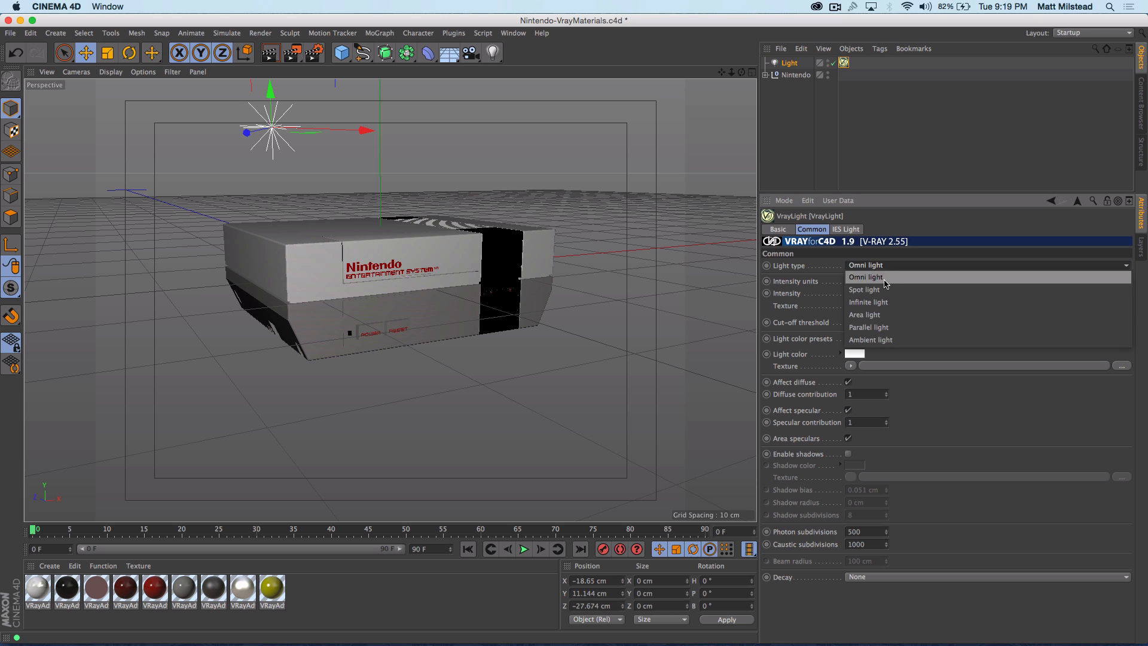
pyautogui.click(867, 277)
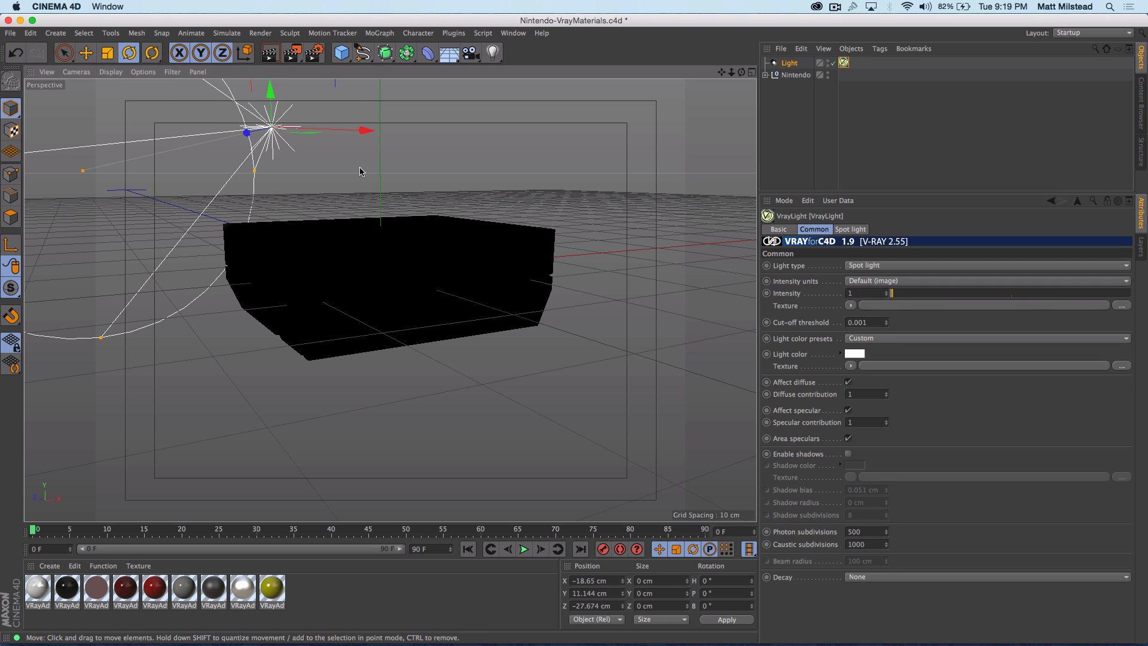
# Aim the spot light at the console's front with a pitch of about -12.49° and move it to about X -1.76 cm
pyautogui.press('r')
pyautogui.moveTo(293, 128); pyautogui.dragTo(246, 145)
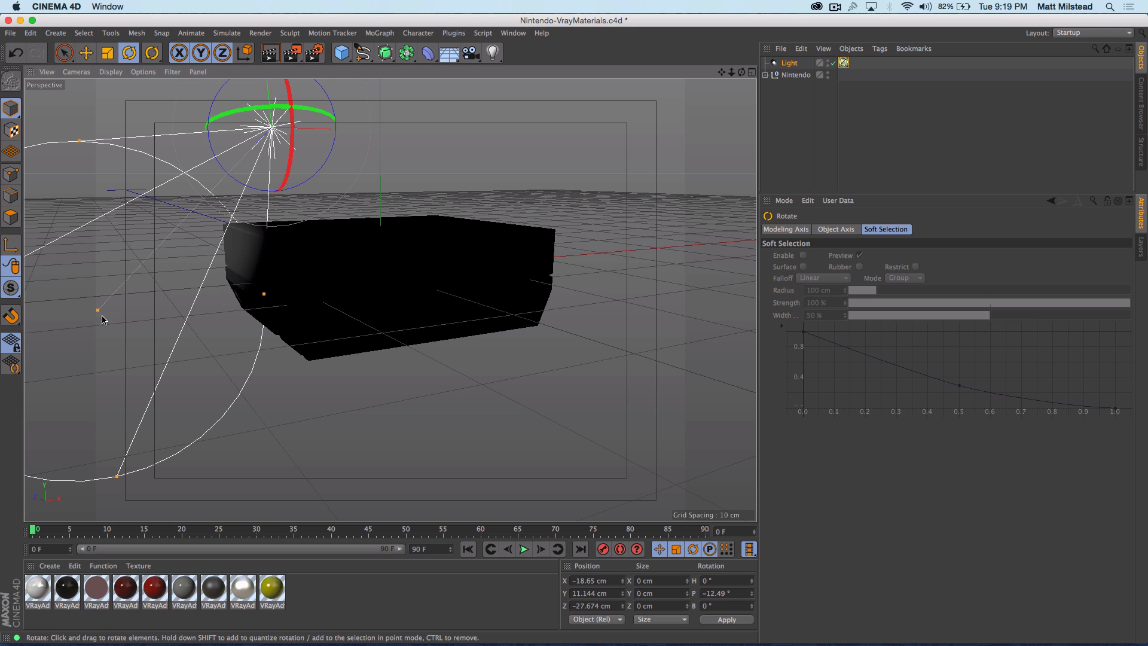
pyautogui.moveTo(99, 310); pyautogui.dragTo(65, 199)
pyautogui.press('e')
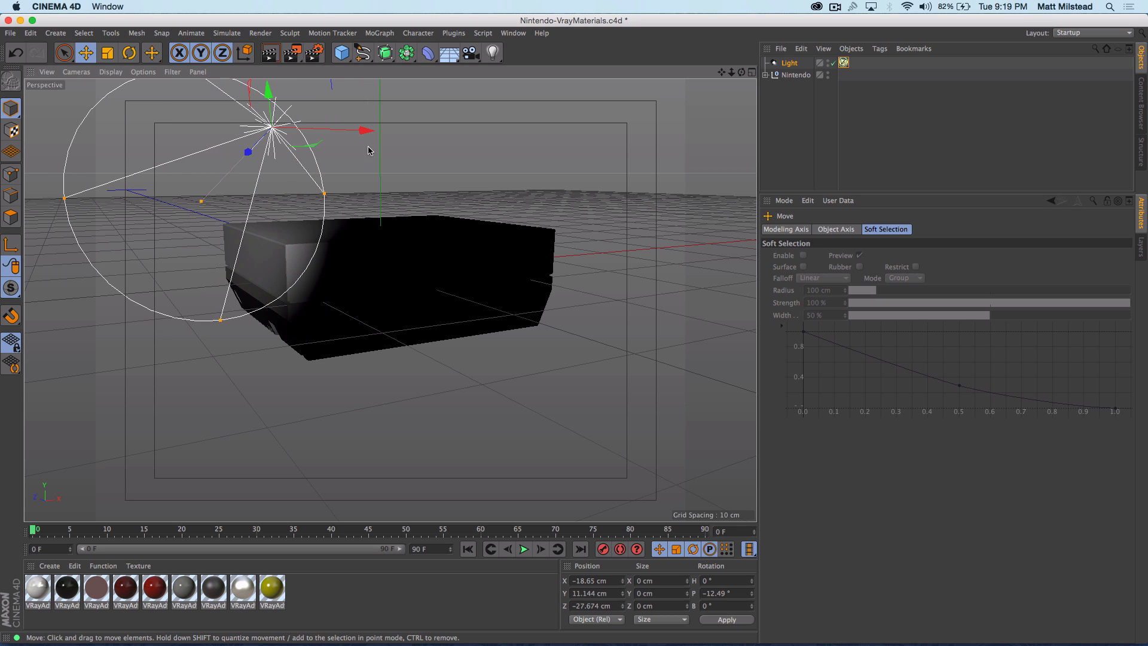
pyautogui.moveTo(372, 128); pyautogui.dragTo(662, 125)
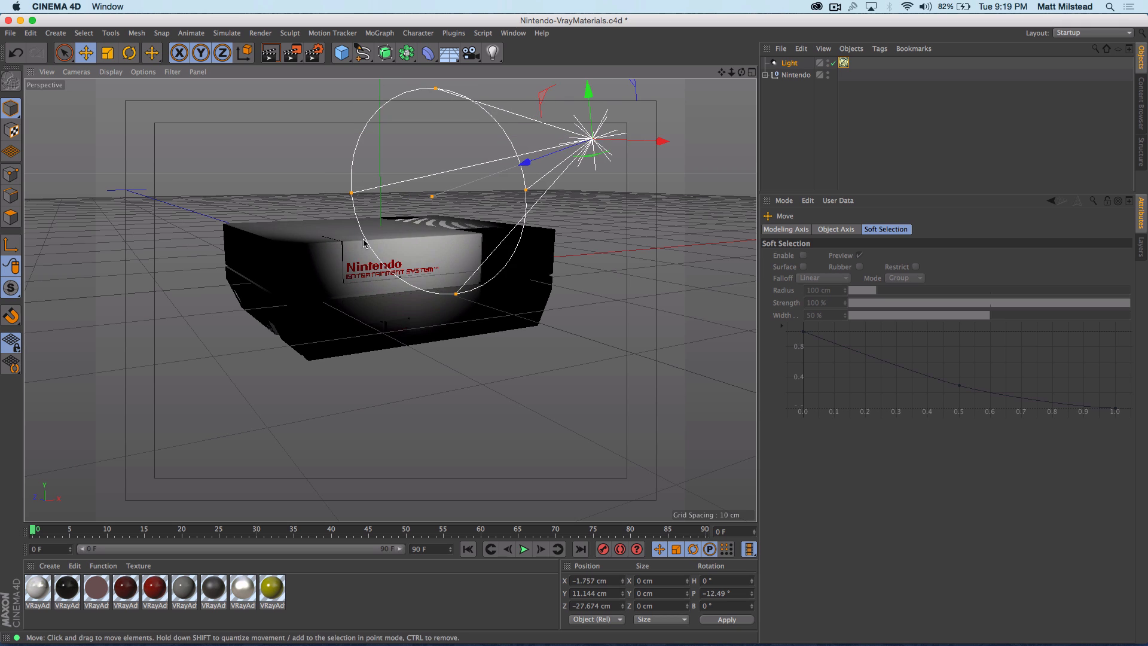
# Change the VrayLight tag's light type to Infinite light
pyautogui.click(844, 62)
pyautogui.click(869, 265)
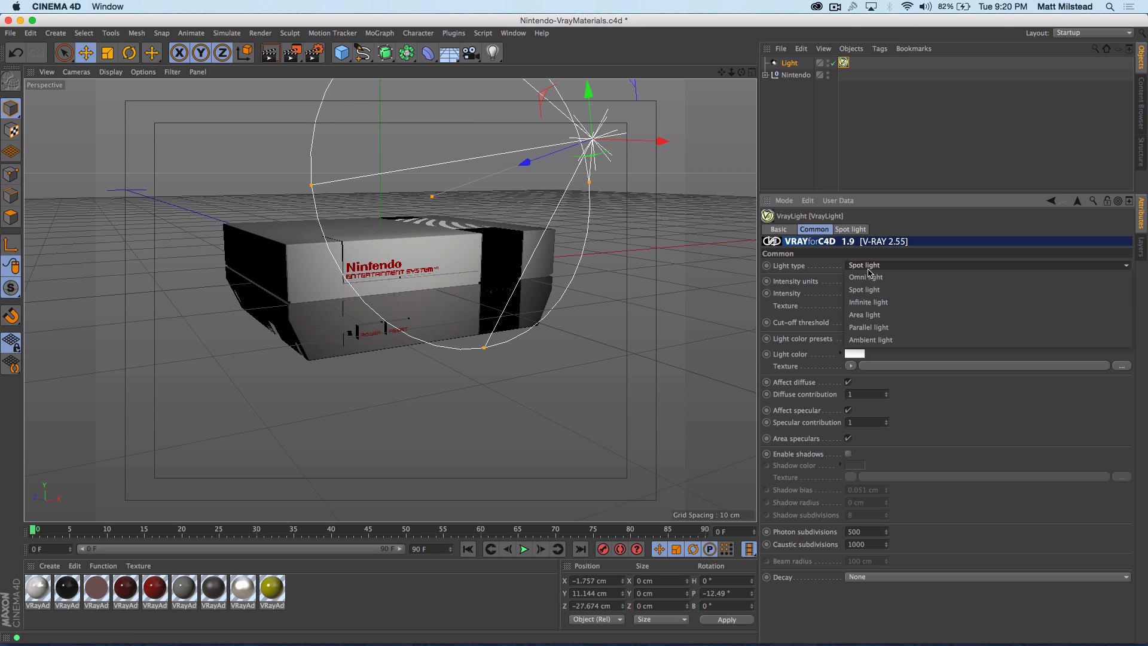
pyautogui.click(868, 302)
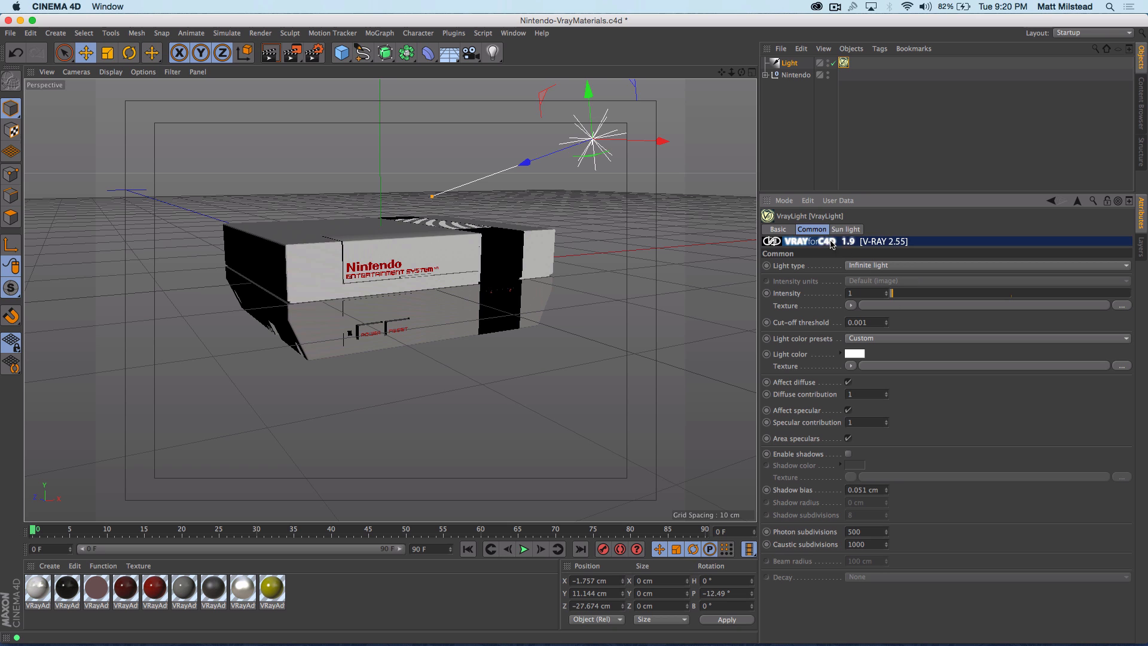
# Change the light type to Area light and shrink its rectangle to about 36.5 cm by 20.2 cm
pyautogui.click(887, 267)
pyautogui.click(868, 315)
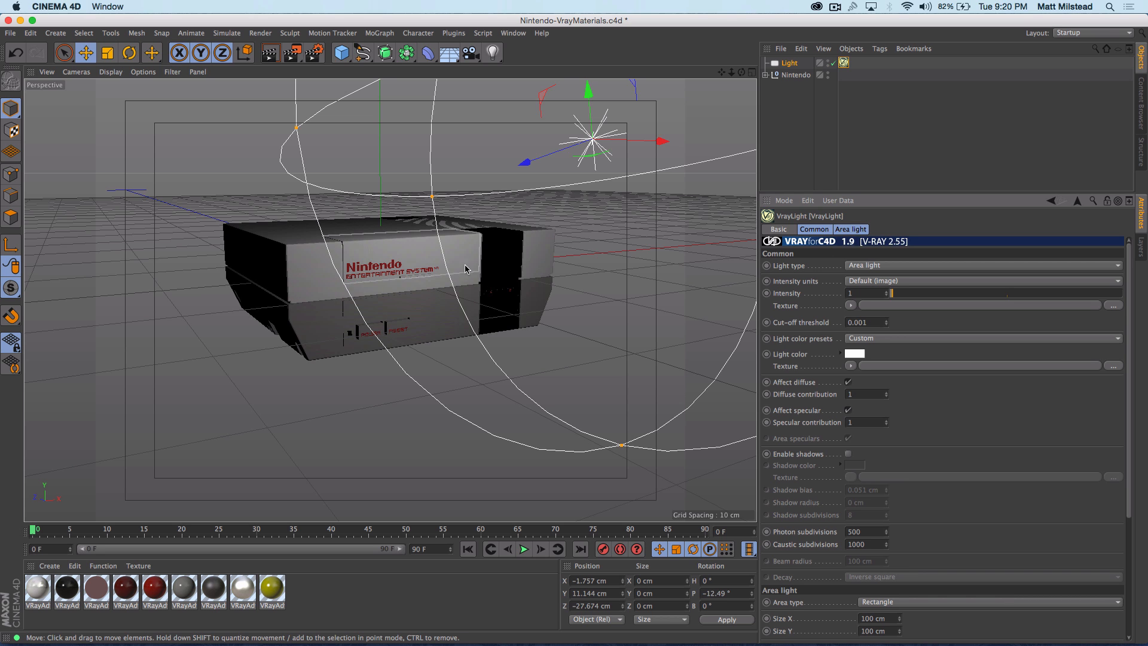
pyautogui.keyDown('alt'); pyautogui.moveTo(534, 211); pyautogui.dragTo(350, 264, button='right'); pyautogui.keyUp('alt')
pyautogui.moveTo(569, 228); pyautogui.dragTo(497, 229)
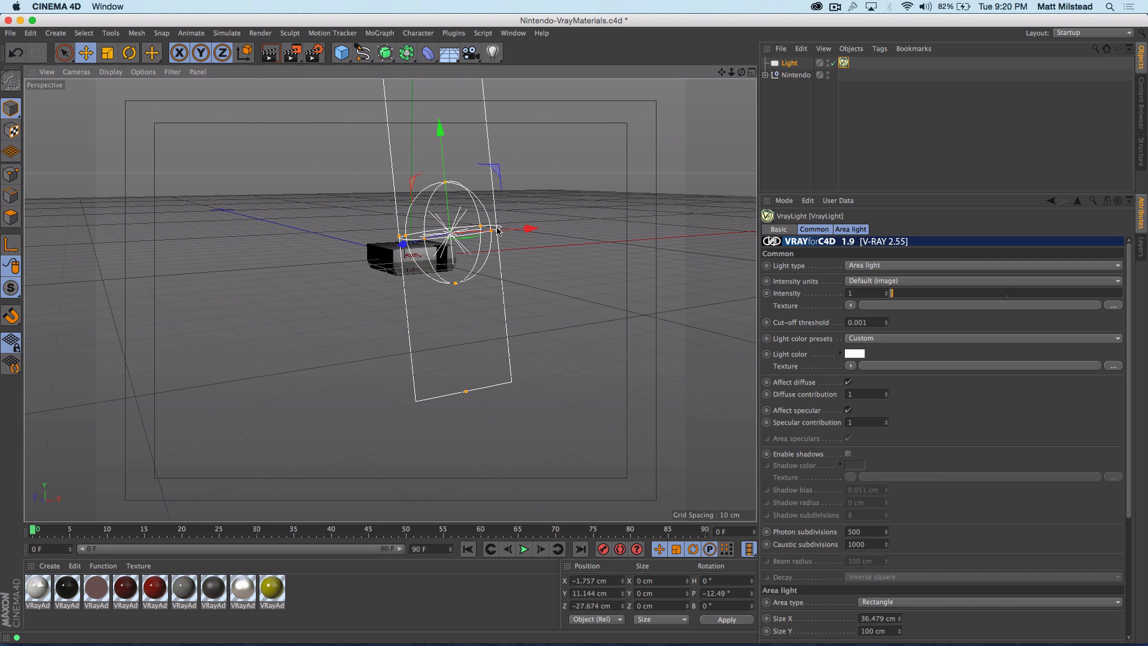
pyautogui.moveTo(468, 396); pyautogui.dragTo(408, 262)
pyautogui.moveTo(425, 250)
pyautogui.keyDown('alt'); pyautogui.mouseDown(button='right')
pyautogui.moveTo(507, 238)
pyautogui.moveTo(425, 251)
pyautogui.mouseUp(button='right'); pyautogui.keyUp('alt')
pyautogui.keyDown('alt'); pyautogui.moveTo(351, 297); pyautogui.dragTo(373, 285); pyautogui.keyUp('alt')
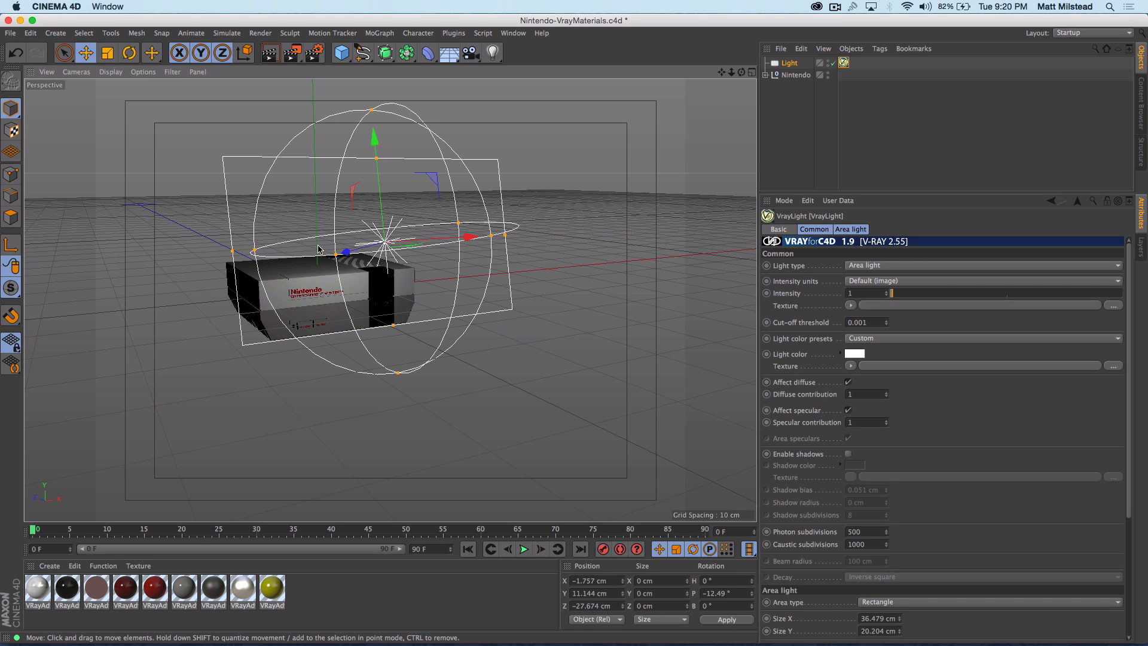
# Change the light type to Parallel light and inspect its beam around the console from several angles
pyautogui.click(904, 266)
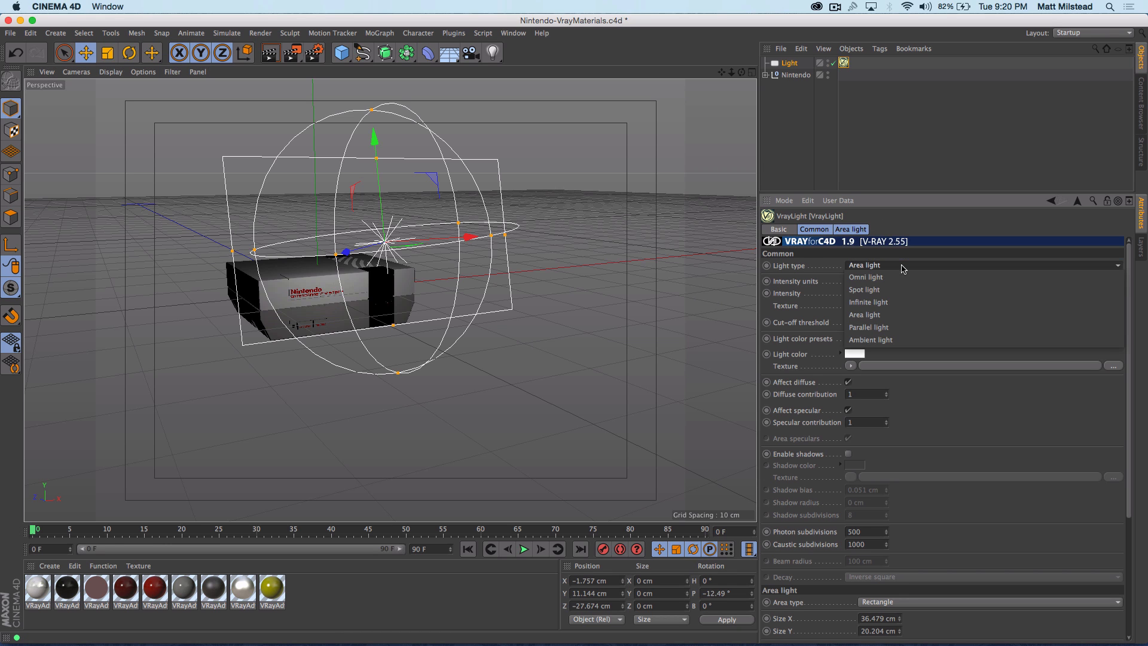
pyautogui.click(905, 328)
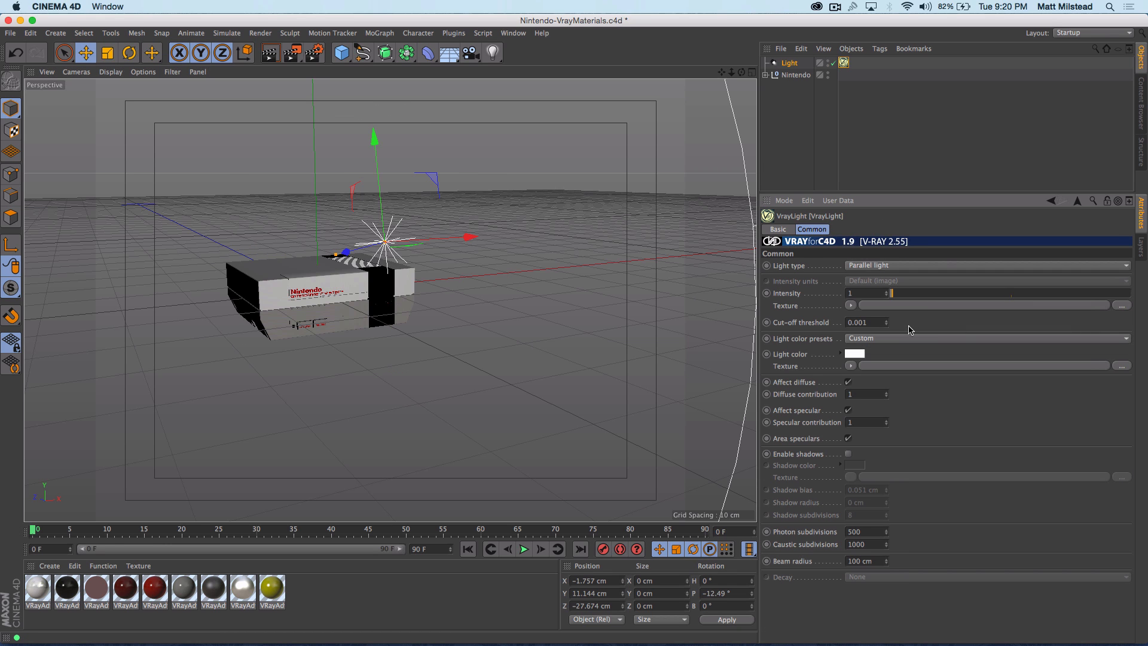
pyautogui.scroll(-10, 506, 281)
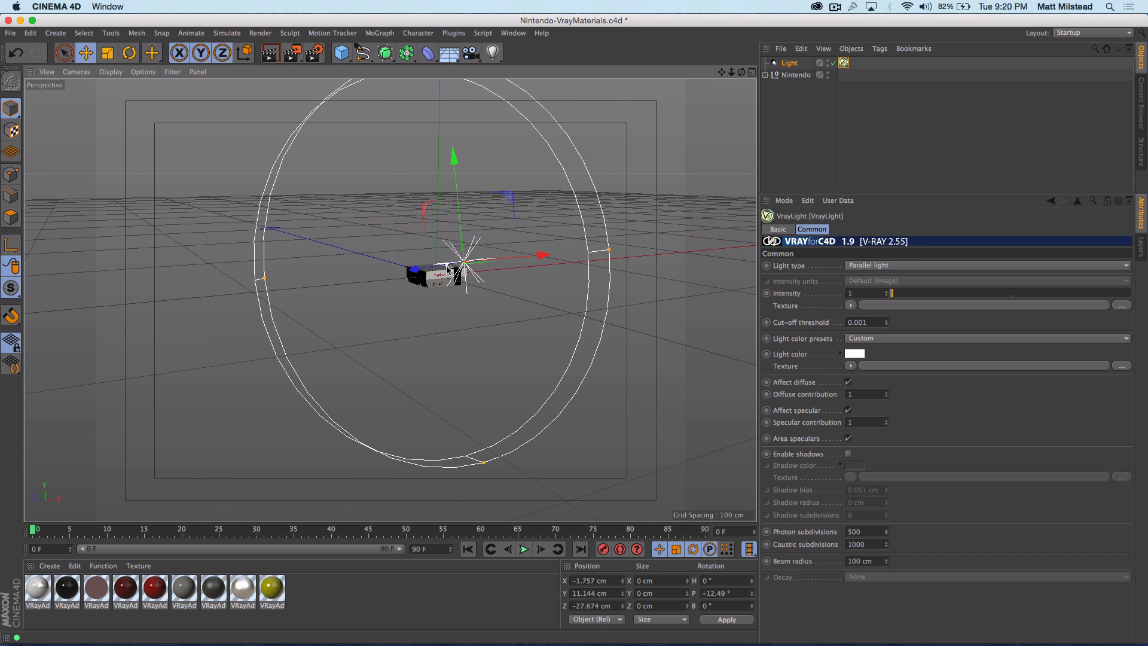
pyautogui.keyDown('alt'); pyautogui.moveTo(485, 284); pyautogui.dragTo(539, 295); pyautogui.keyUp('alt')
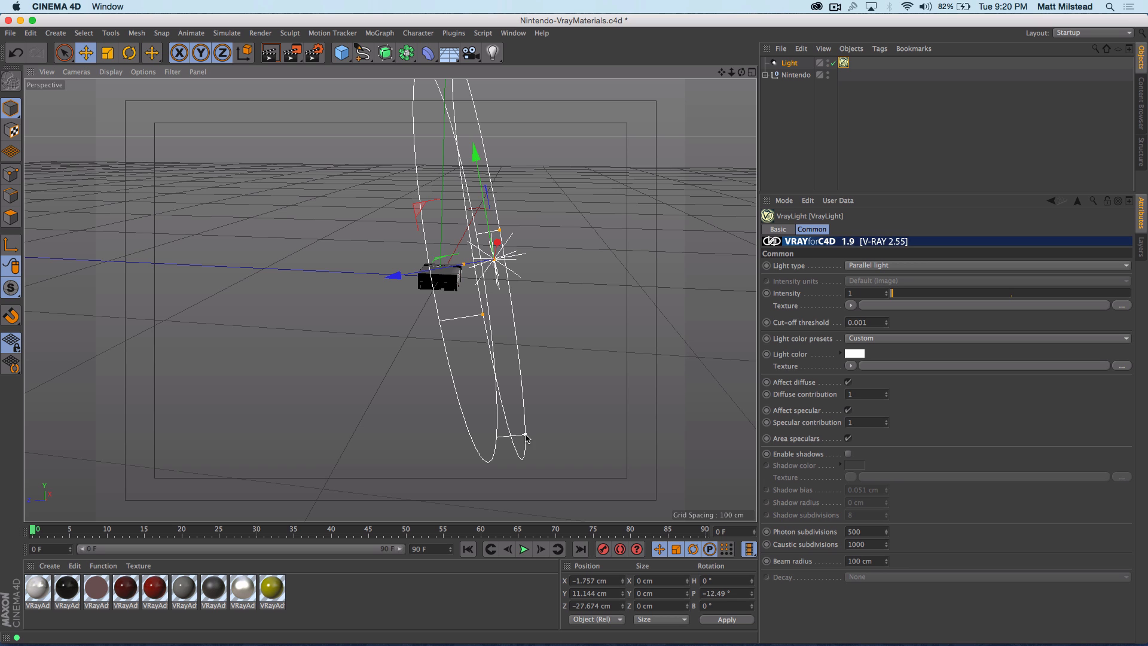
pyautogui.keyDown('alt'); pyautogui.moveTo(412, 242); pyautogui.dragTo(402, 241); pyautogui.keyUp('alt')
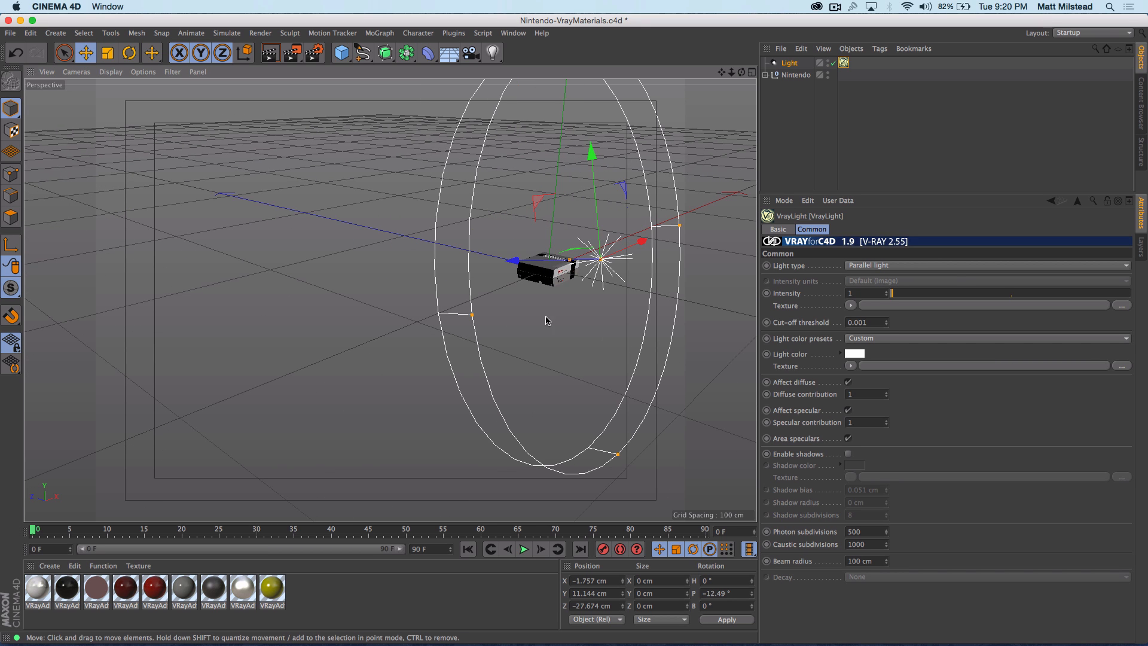
# Try to resize the parallel light's beam around the console with the Scale tool
pyautogui.press('t')
pyautogui.moveTo(654, 297); pyautogui.dragTo(423, 330)
pyautogui.keyDown('alt'); pyautogui.moveTo(344, 305); pyautogui.dragTo(304, 307); pyautogui.keyUp('alt')
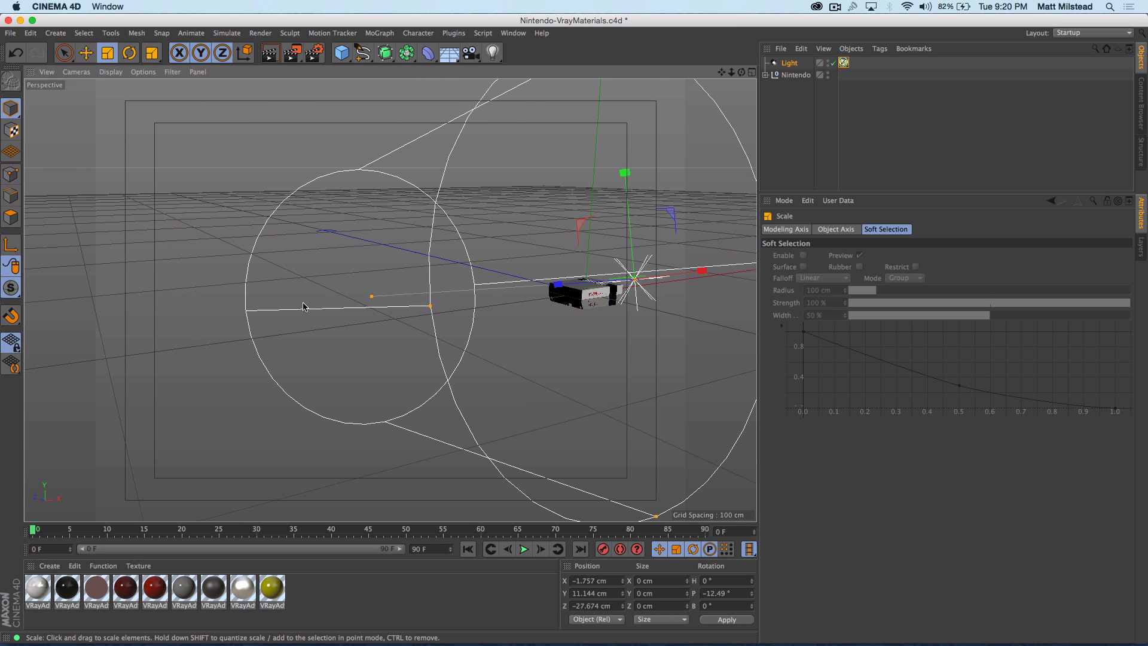
pyautogui.moveTo(656, 344); pyautogui.dragTo(712, 308)
# Reduce the parallel light's beam radius to 7.25 cm and shorten the beam so it ends in front of the console
pyautogui.click(789, 65)
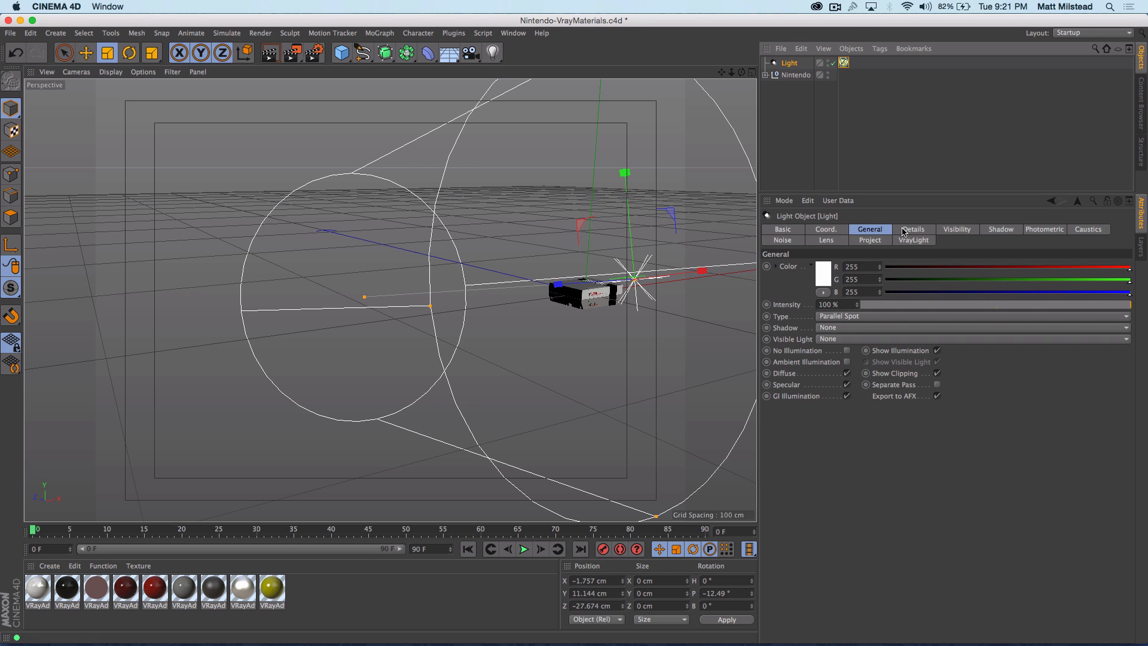
pyautogui.click(914, 240)
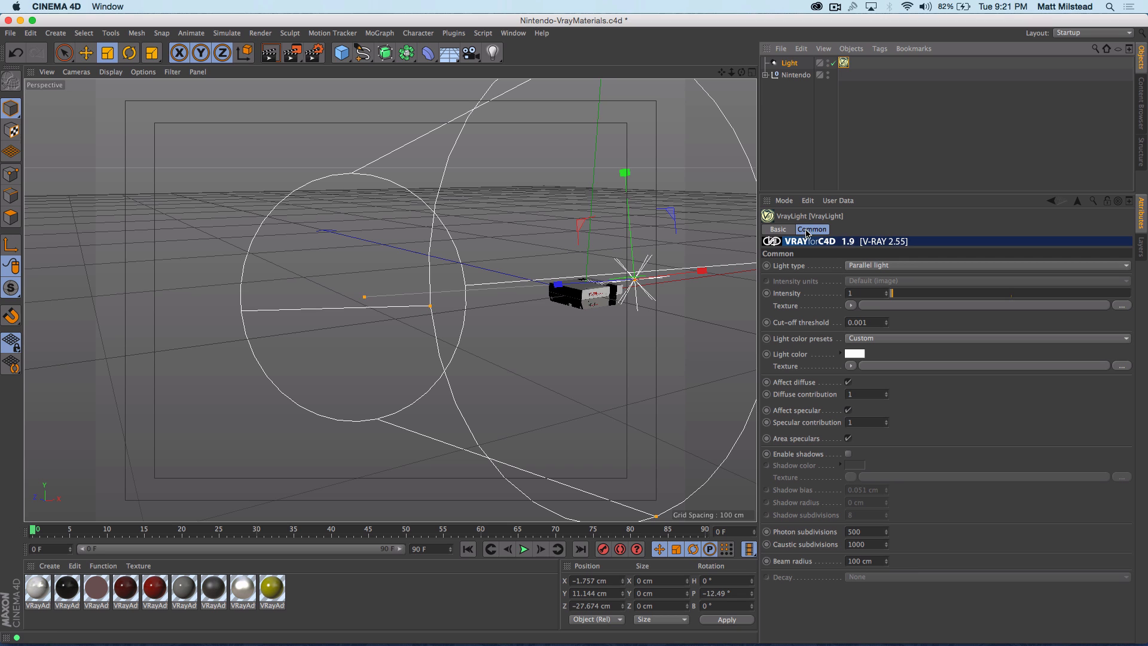
pyautogui.moveTo(887, 562)
pyautogui.mouseDown()
pyautogui.moveTo(892, 616)
pyautogui.moveTo(887, 564)
pyautogui.mouseUp()
pyautogui.moveTo(606, 288)
pyautogui.keyDown('alt'); pyautogui.mouseDown(button='right')
pyautogui.moveTo(704, 266)
pyautogui.moveTo(616, 284)
pyautogui.mouseUp(button='right'); pyautogui.keyUp('alt')
pyautogui.moveTo(218, 304); pyautogui.dragTo(628, 258)
pyautogui.keyDown('alt'); pyautogui.moveTo(583, 294); pyautogui.dragTo(621, 333); pyautogui.keyUp('alt')
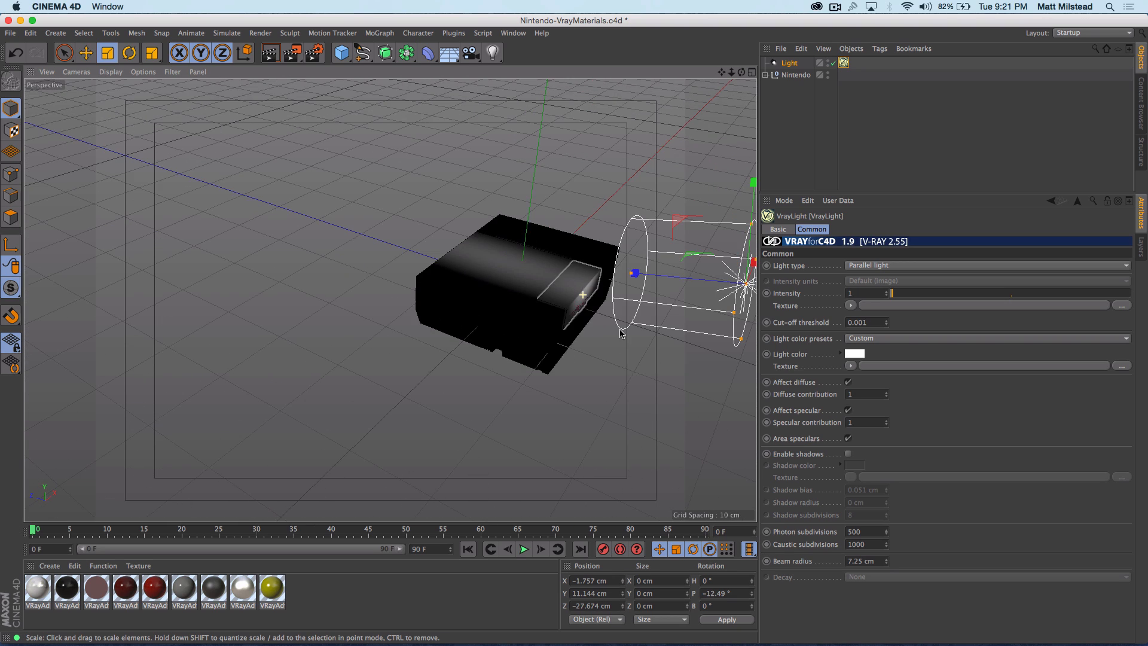
# Rotate the parallel light to a pitch of about -22.49° so its beam hits the console's front logo
pyautogui.press('r')
pyautogui.moveTo(748, 315); pyautogui.dragTo(680, 355)
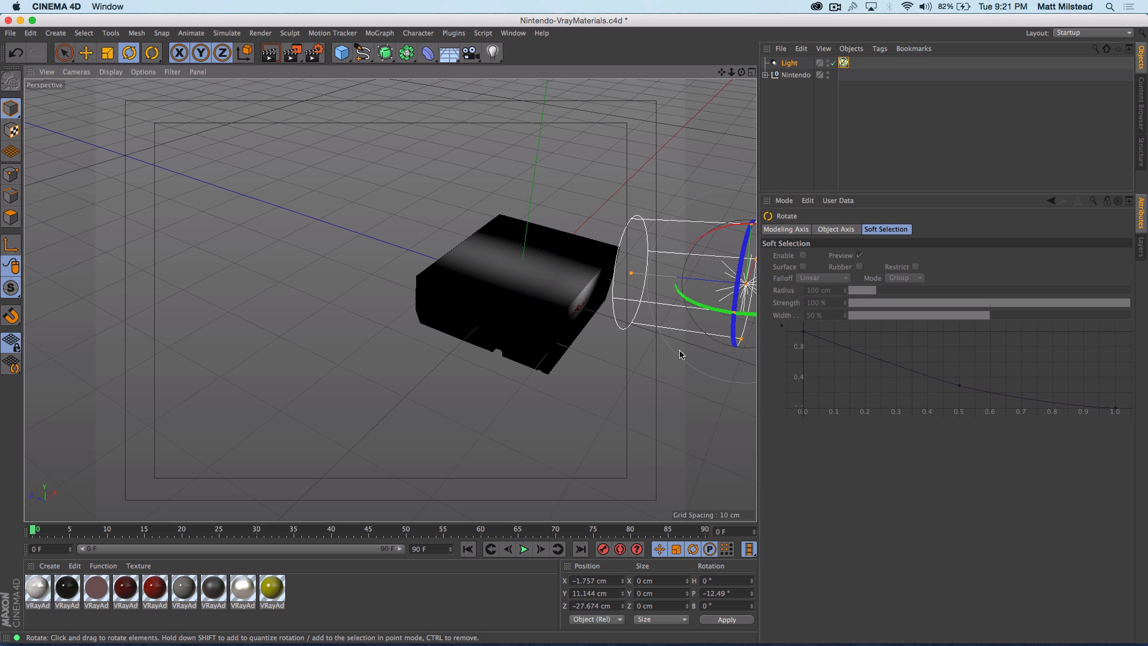
pyautogui.scroll(-3, 535, 296)
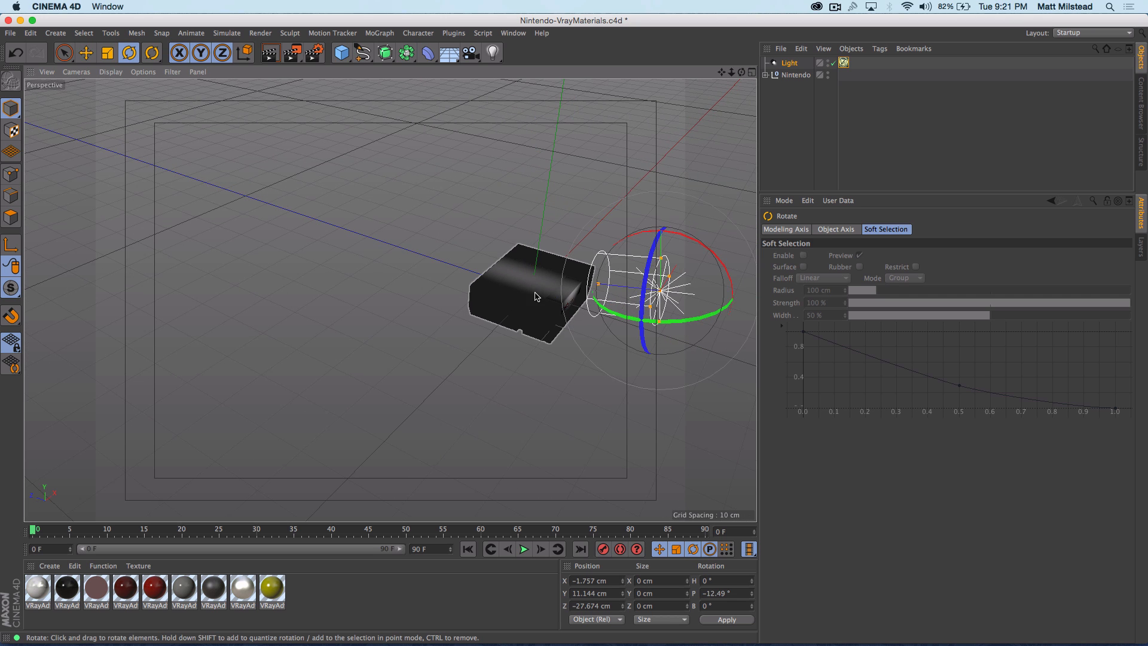
pyautogui.moveTo(535, 296); pyautogui.dragTo(385, 296, button='middle')
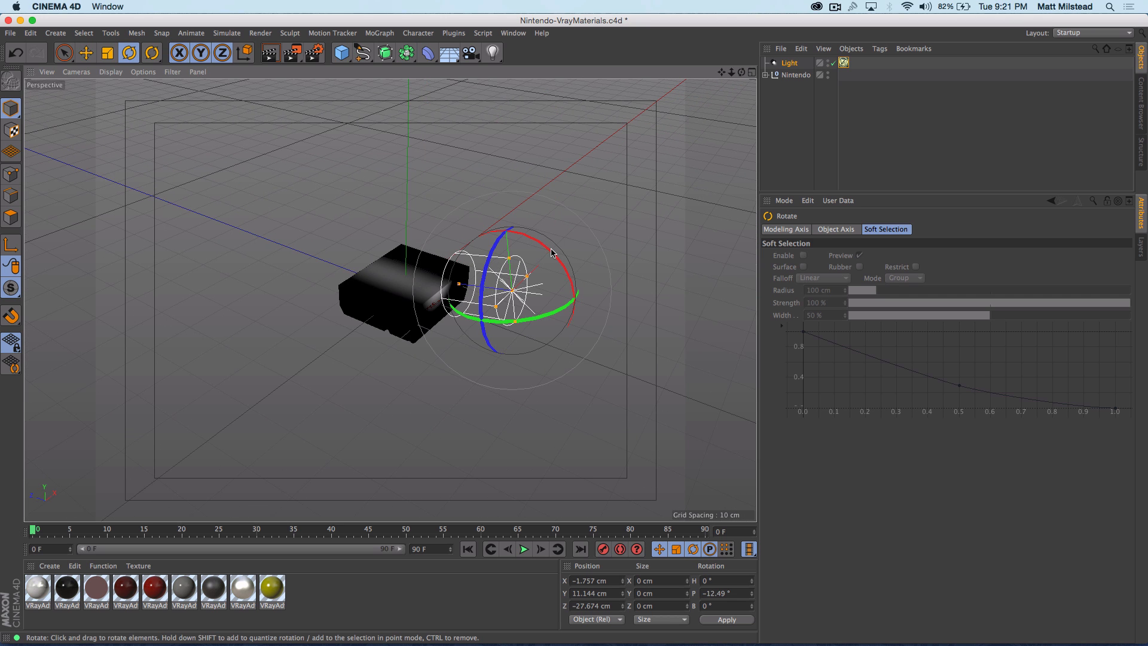
pyautogui.keyDown('alt'); pyautogui.moveTo(554, 259); pyautogui.dragTo(592, 251); pyautogui.keyUp('alt')
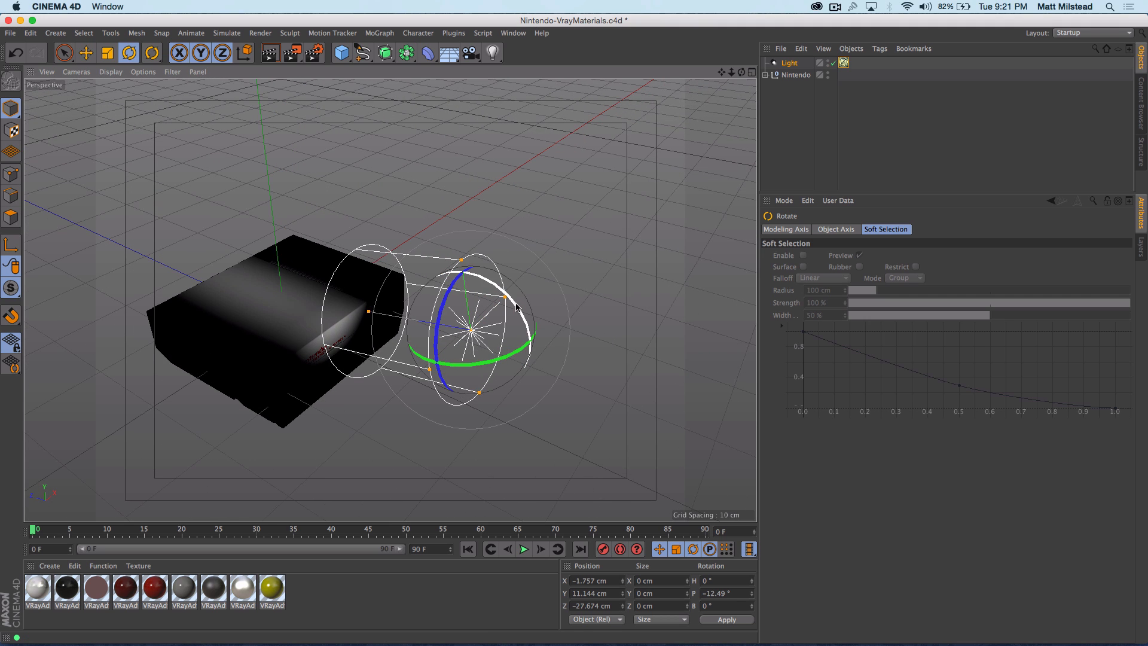
pyautogui.moveTo(518, 306); pyautogui.dragTo(492, 313)
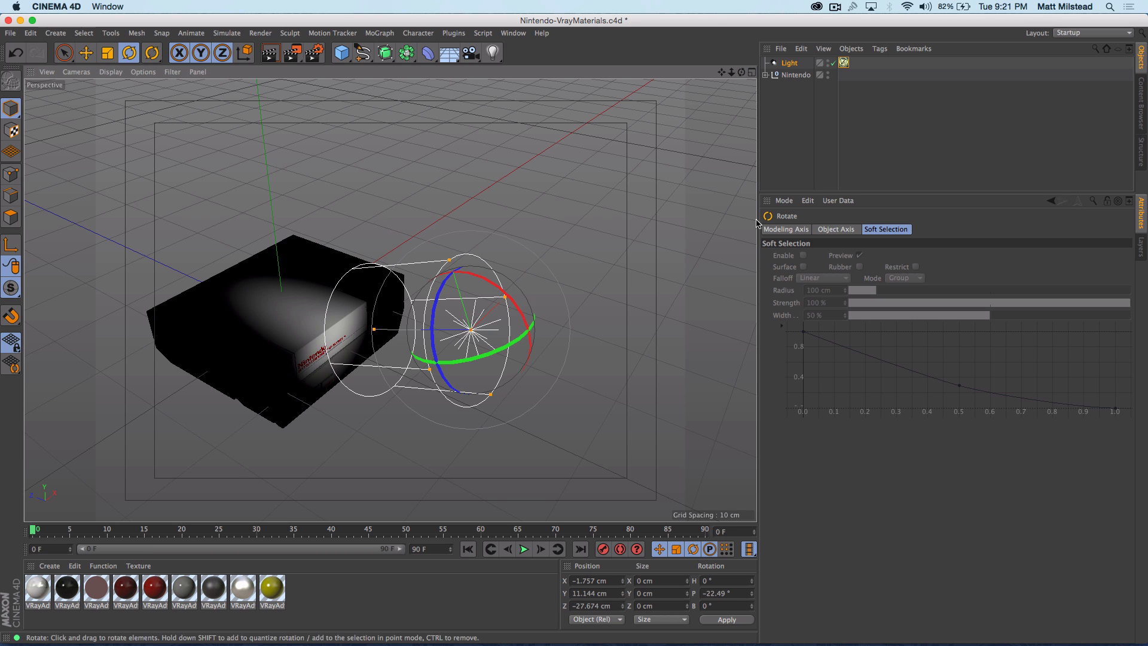
# Change the VrayLight tag's light type to Ambient light and view its effect on the console from different angles
pyautogui.click(843, 62)
pyautogui.click(875, 266)
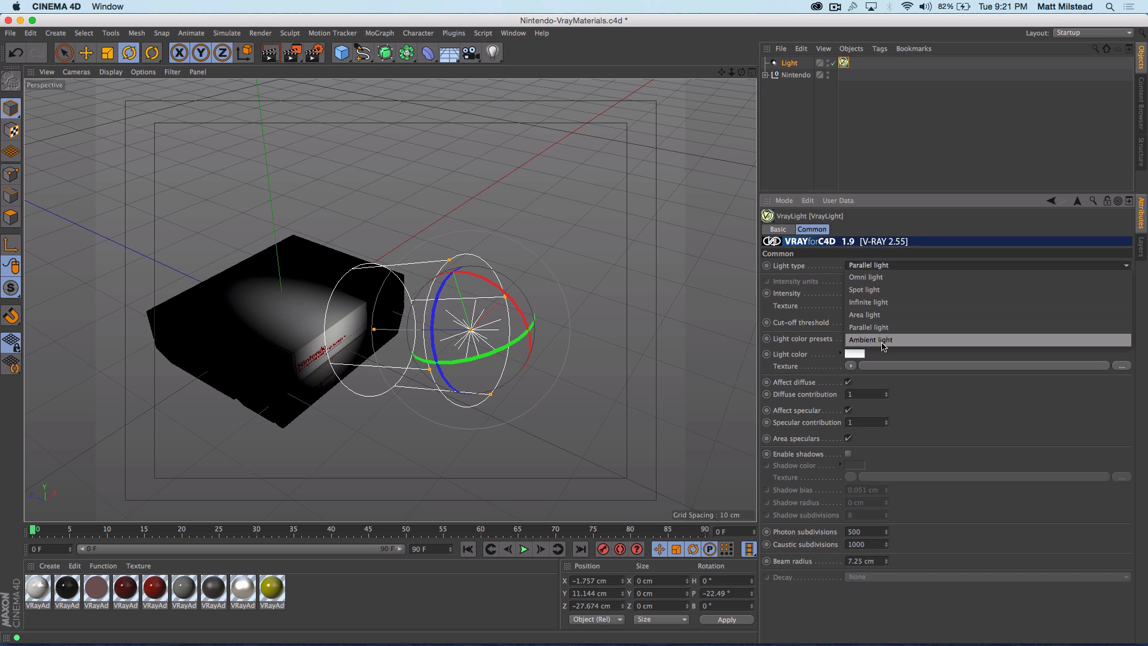
pyautogui.click(862, 336)
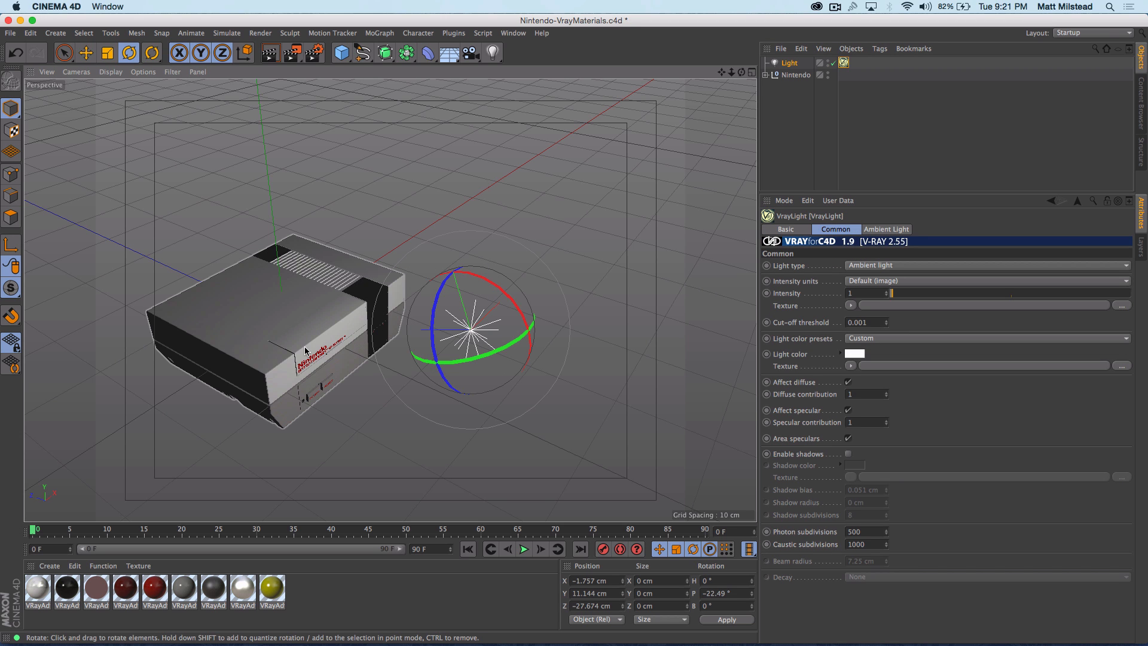
pyautogui.scroll(-5, 350, 323)
pyautogui.scroll(4, 326, 333)
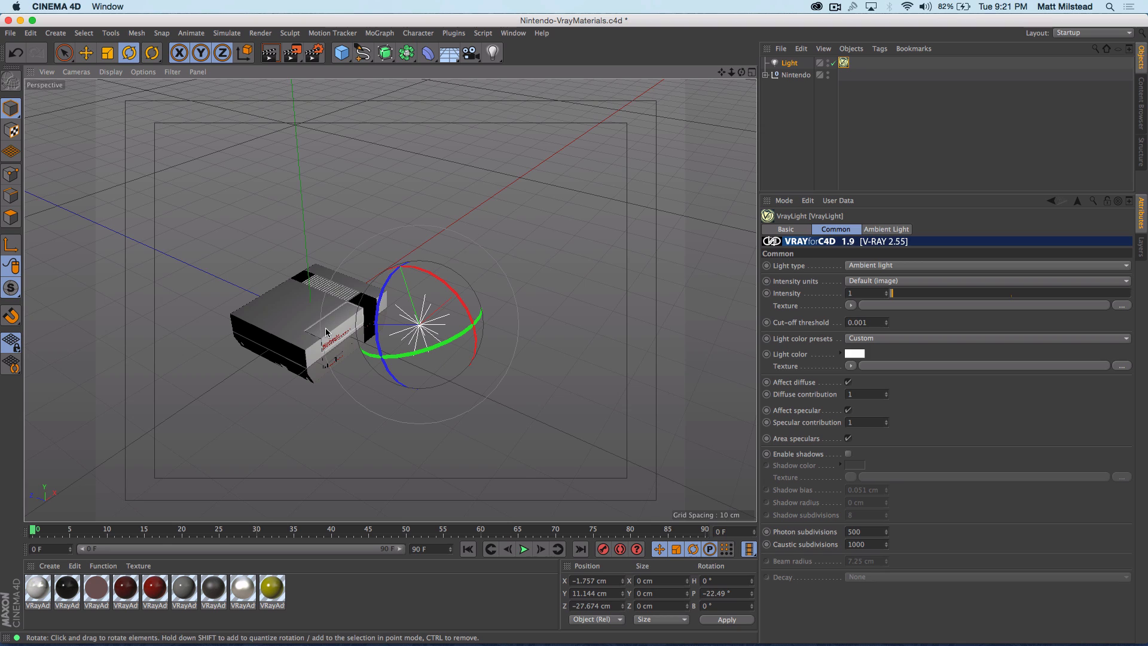
pyautogui.keyDown('alt'); pyautogui.moveTo(323, 328); pyautogui.dragTo(655, 378); pyautogui.keyUp('alt')
# Change the light type to Omni light and inspect the console's front up close for comparison
pyautogui.click(898, 266)
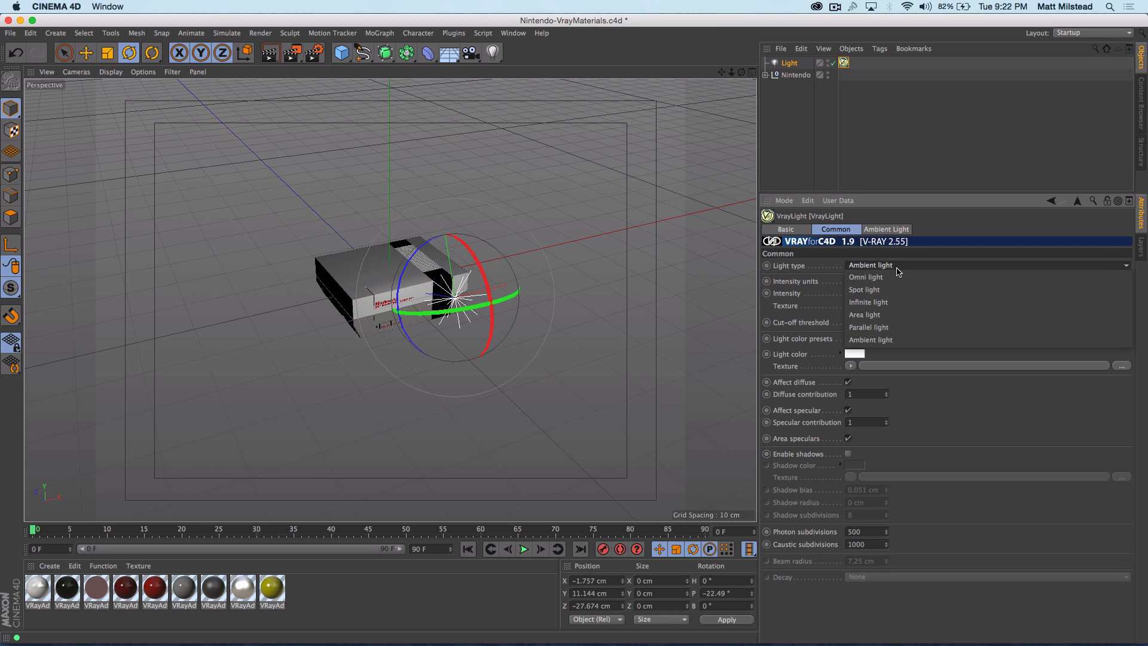
pyautogui.click(898, 278)
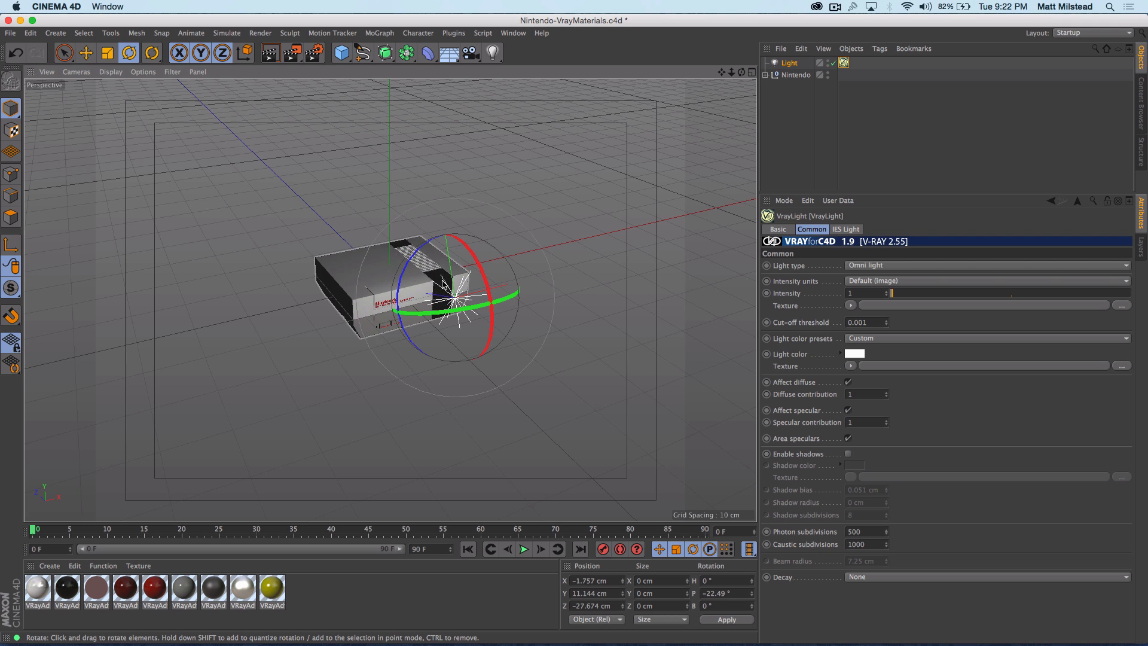
pyautogui.keyDown('alt'); pyautogui.moveTo(403, 280); pyautogui.dragTo(465, 291, button='right'); pyautogui.keyUp('alt')
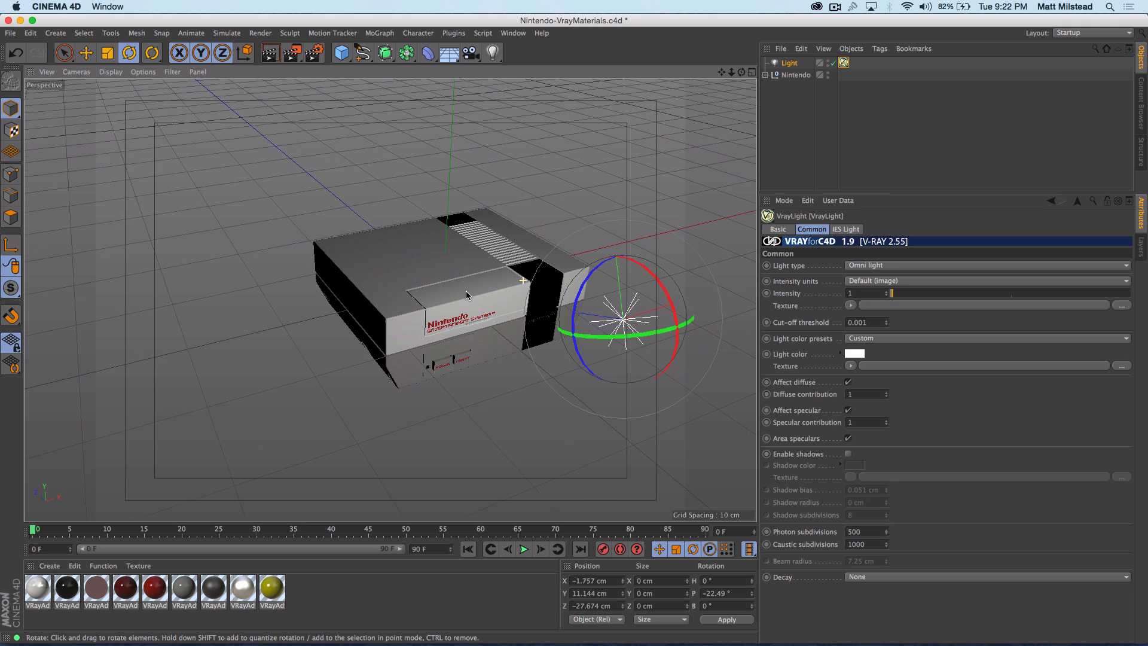
pyautogui.keyDown('alt'); pyautogui.moveTo(466, 292); pyautogui.dragTo(442, 293); pyautogui.keyUp('alt')
# Switch the light type back to Ambient light and compare its shading on the console
pyautogui.click(987, 265)
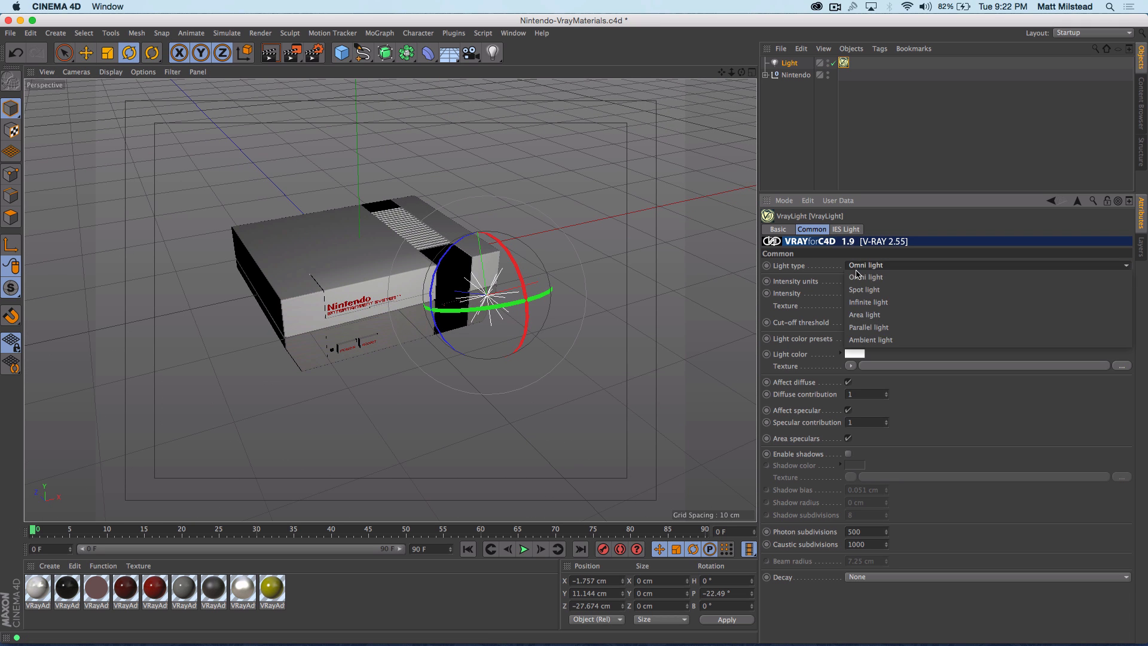
pyautogui.click(875, 339)
pyautogui.keyDown('alt'); pyautogui.moveTo(490, 287); pyautogui.dragTo(415, 280); pyautogui.keyUp('alt')
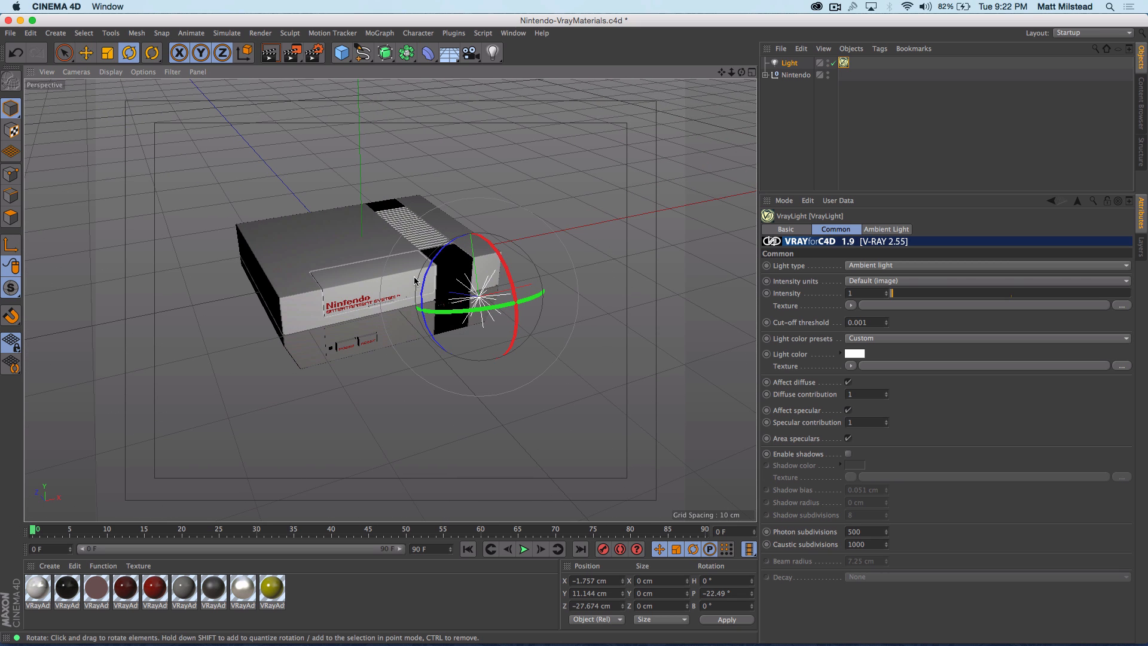
pyautogui.click(876, 264)
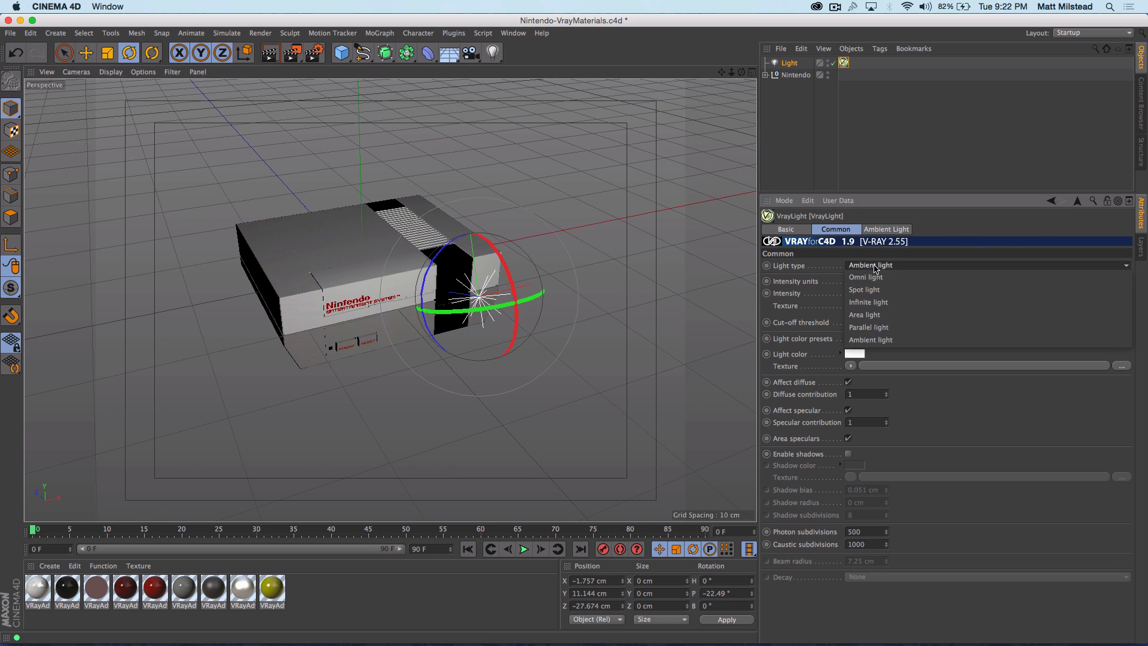
pyautogui.click(812, 268)
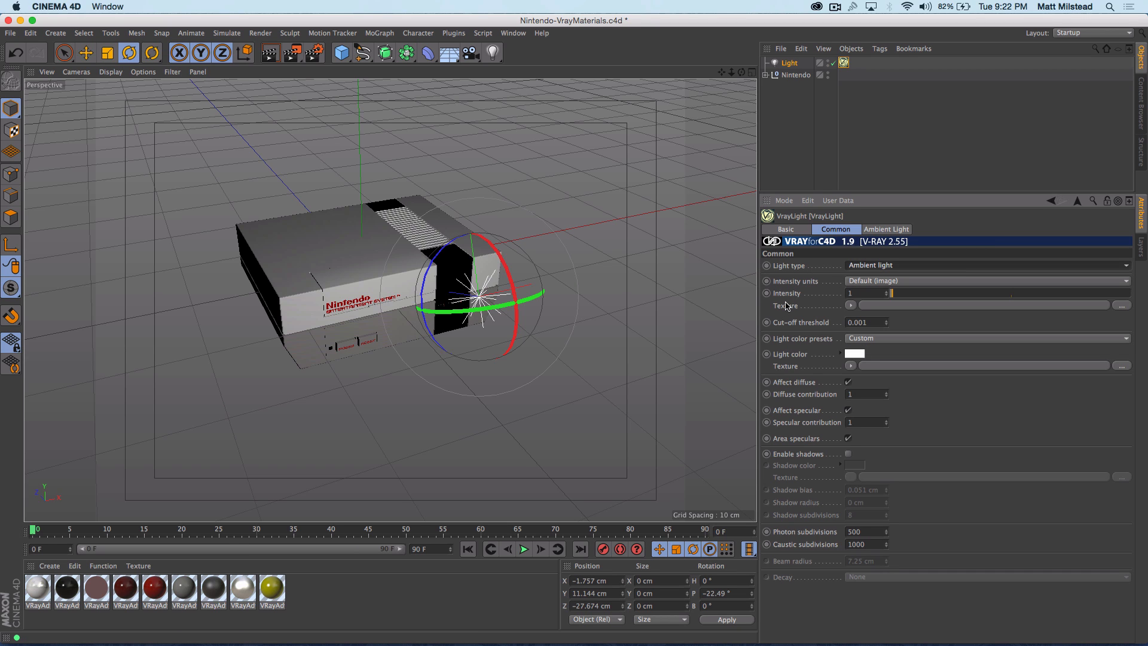
pyautogui.click(874, 281)
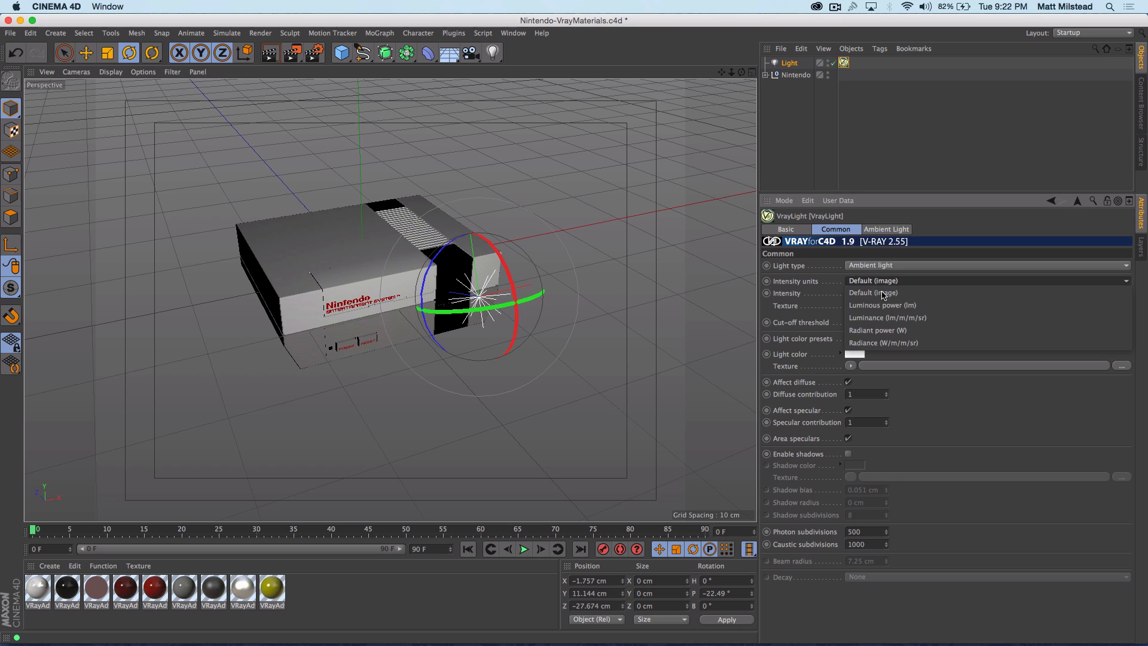
pyautogui.click(819, 296)
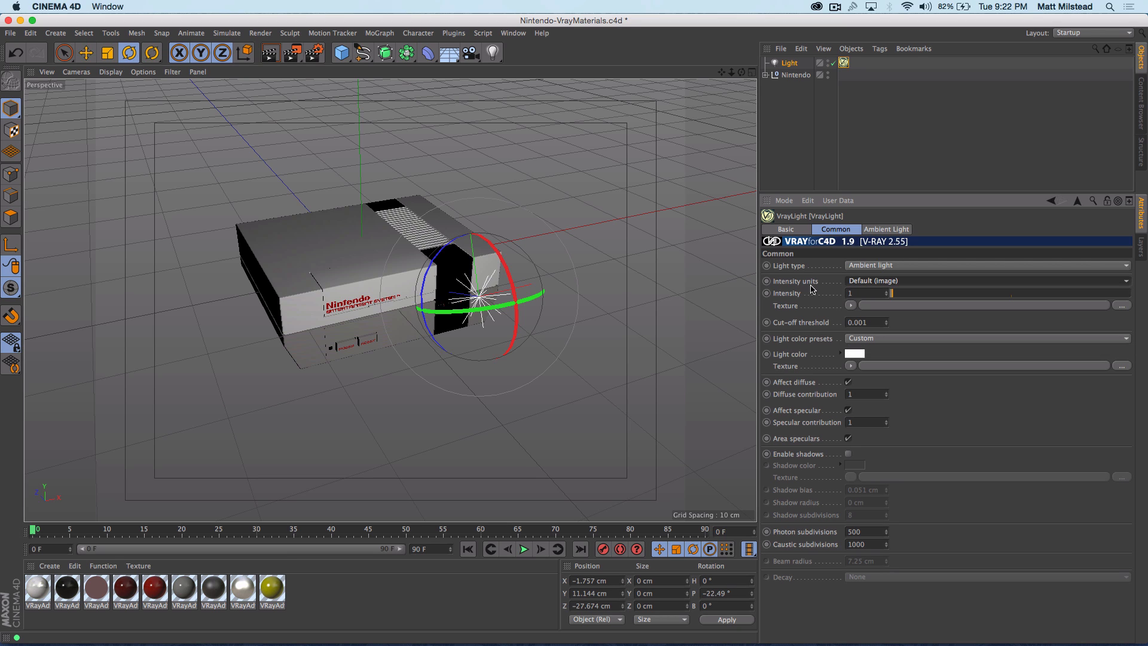
# Raise the ambient light's intensity to 1000000 and reset it to 1
pyautogui.click(918, 294)
pyautogui.moveTo(986, 295); pyautogui.dragTo(915, 303)
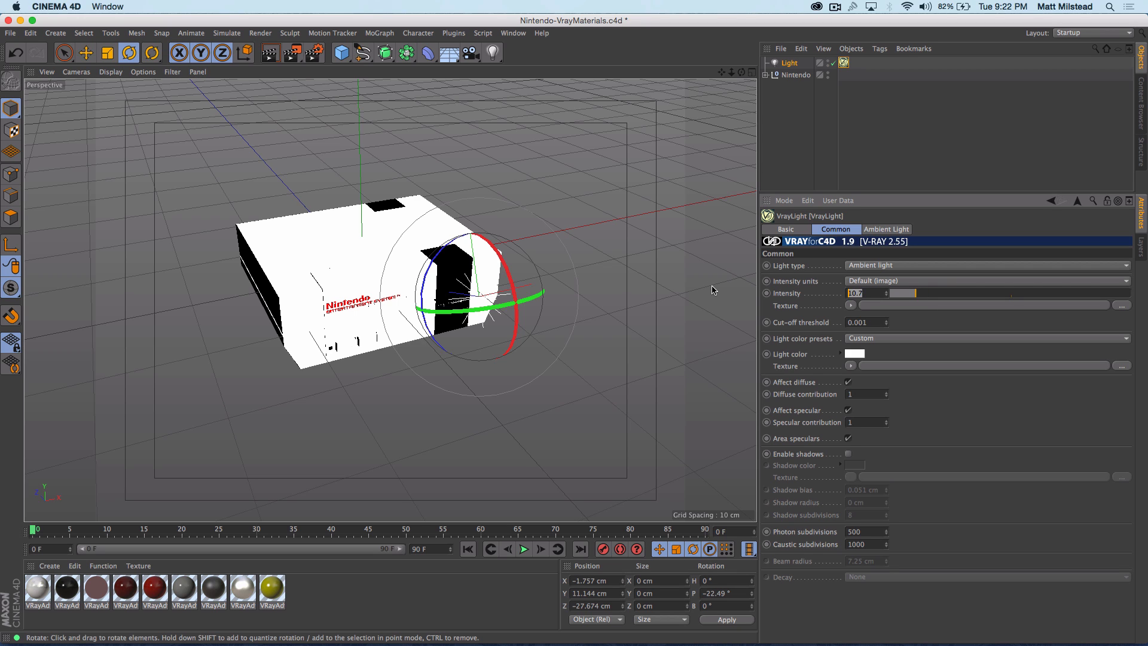
pyautogui.write('1000000')
pyautogui.press('Return')
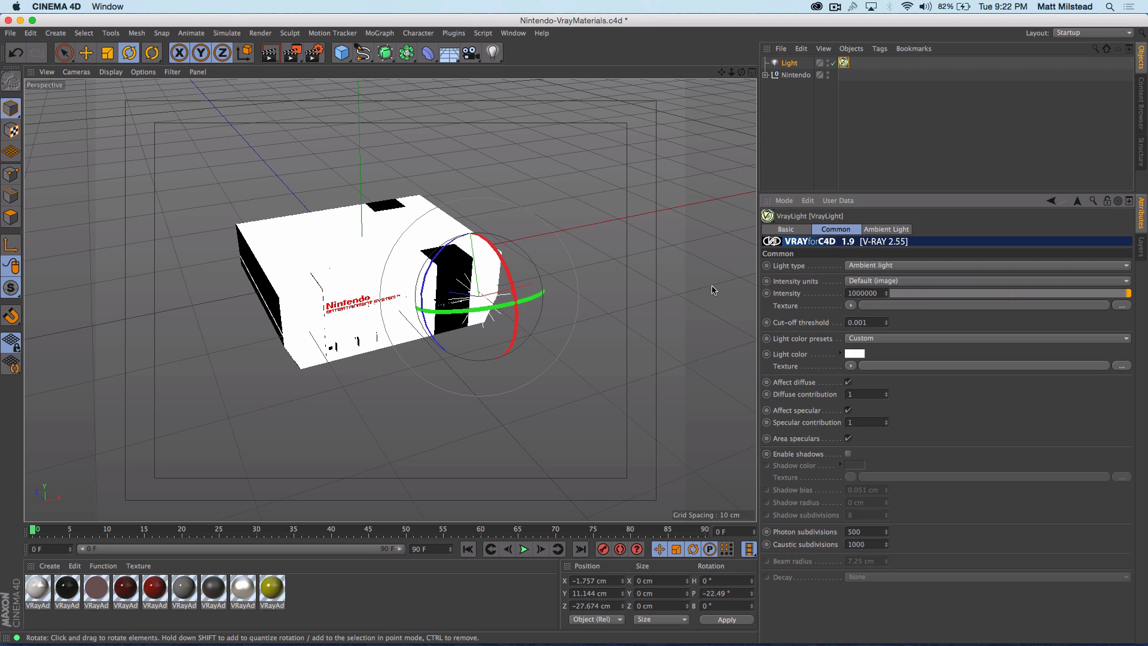
pyautogui.click(882, 293)
pyautogui.write('1')
pyautogui.press('Return')
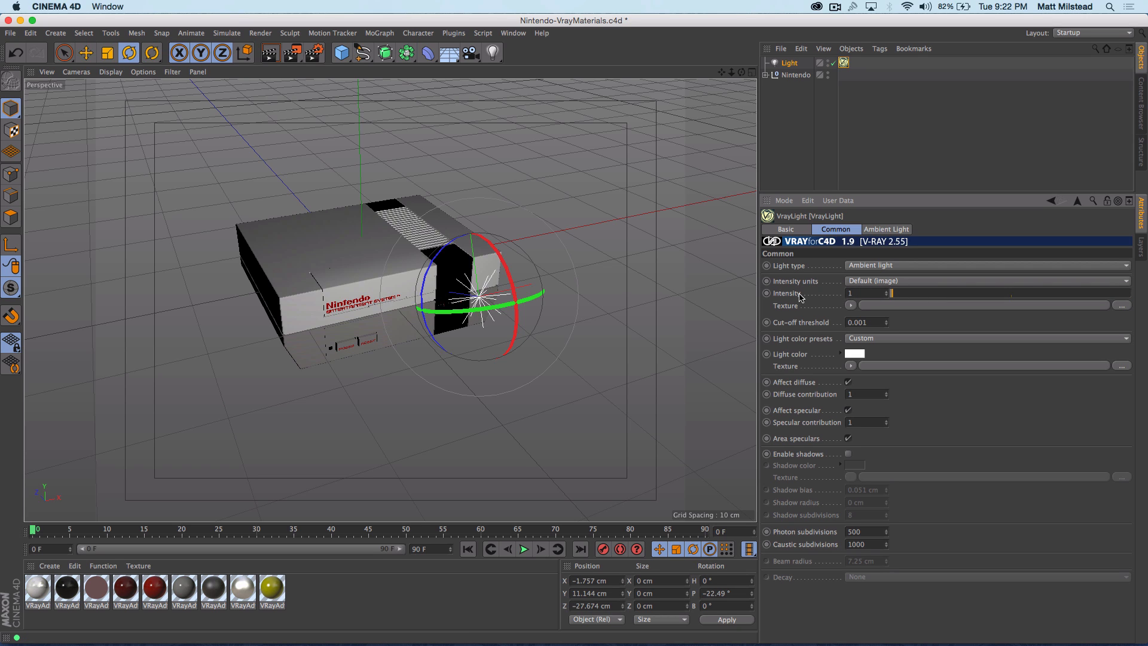
# Keep the intensity units at Default (image) and set the ambient light's intensity to 60
pyautogui.click(885, 281)
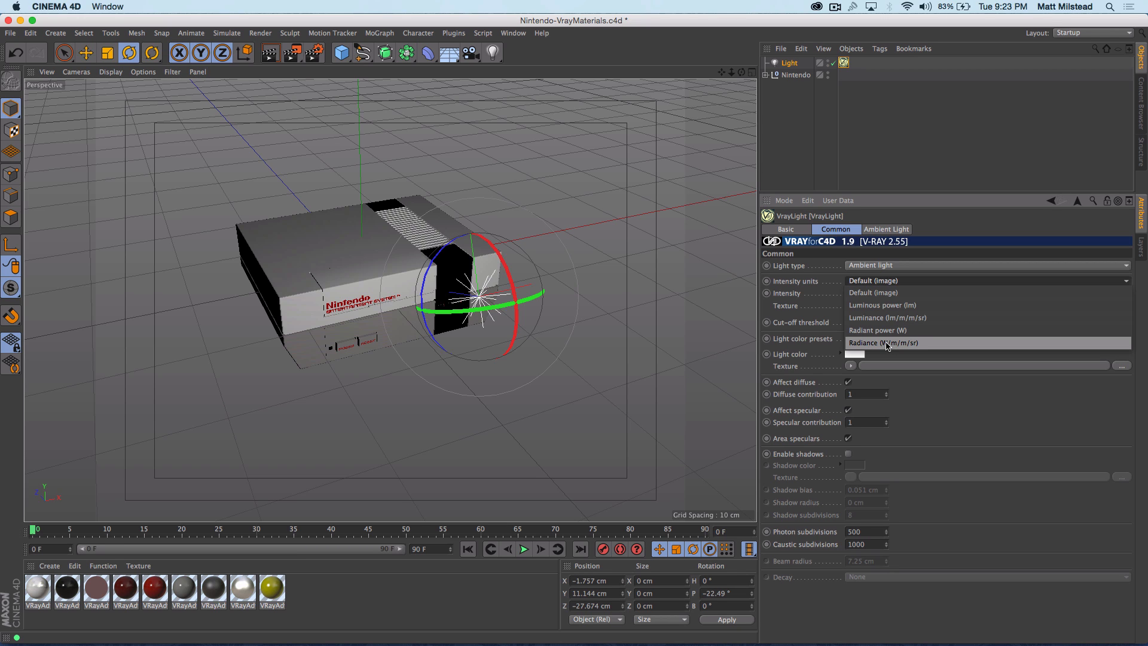
pyautogui.click(875, 293)
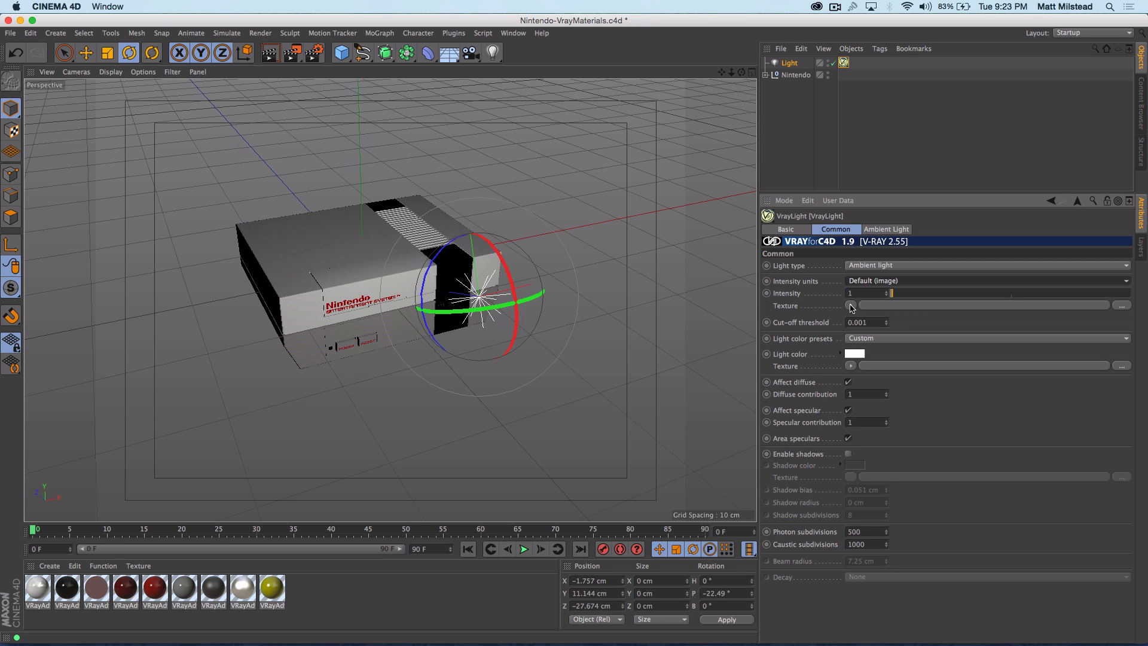
pyautogui.click(881, 281)
pyautogui.click(867, 295)
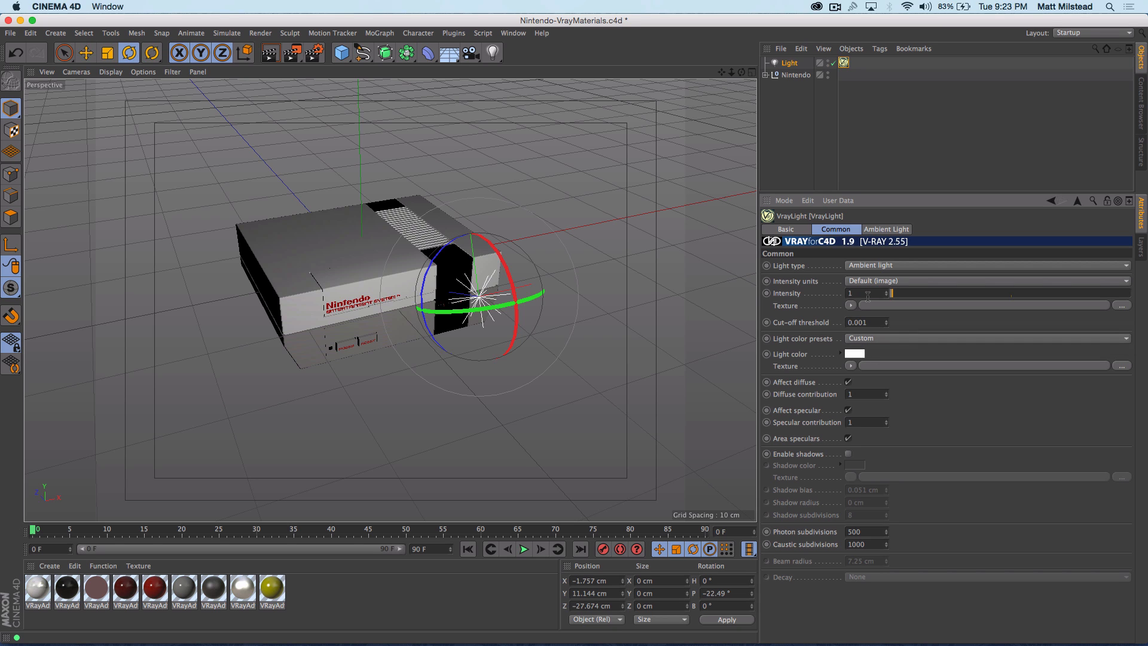
pyautogui.write('60')
pyautogui.press('Return')
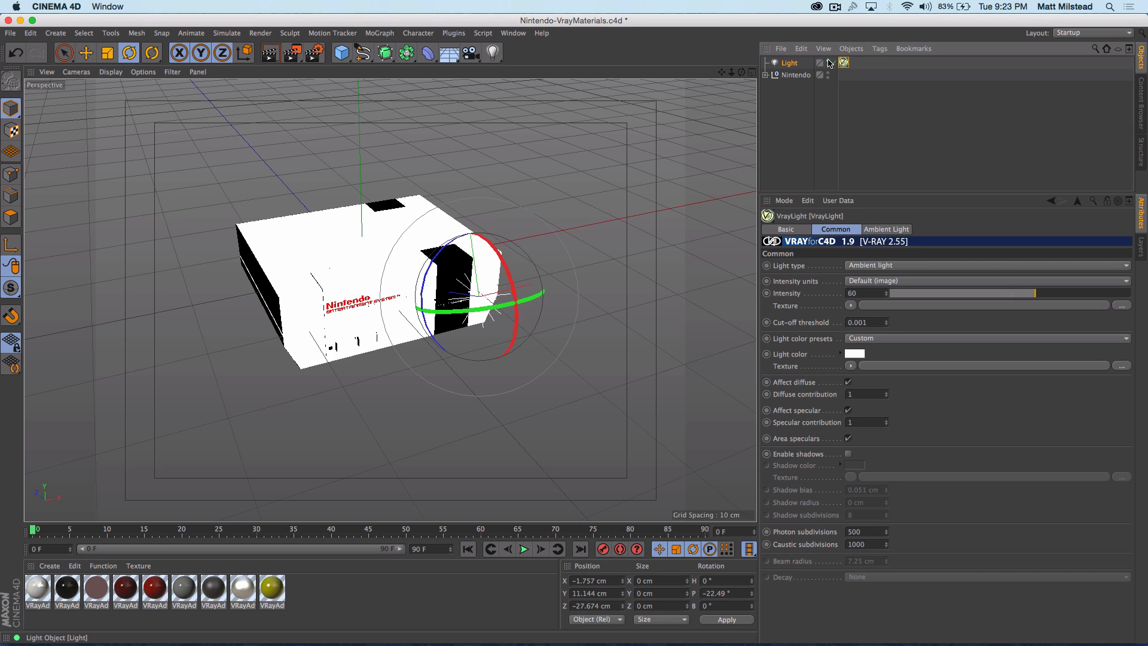
# Hide the light in the viewport and render the active view
pyautogui.click(830, 63)
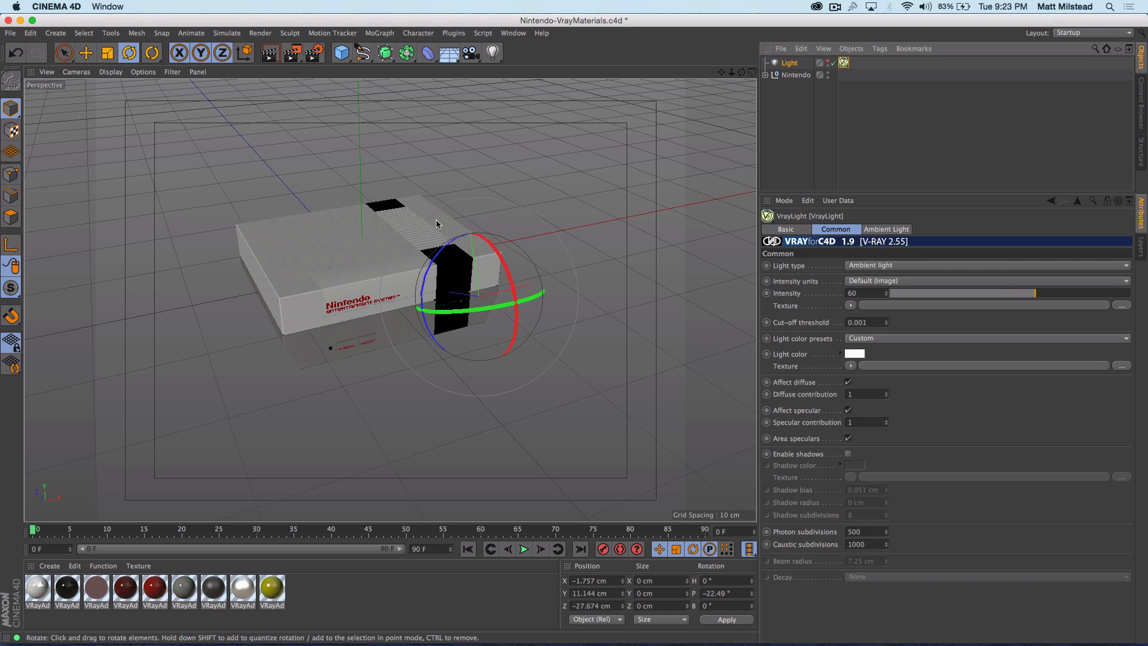
pyautogui.click(271, 55)
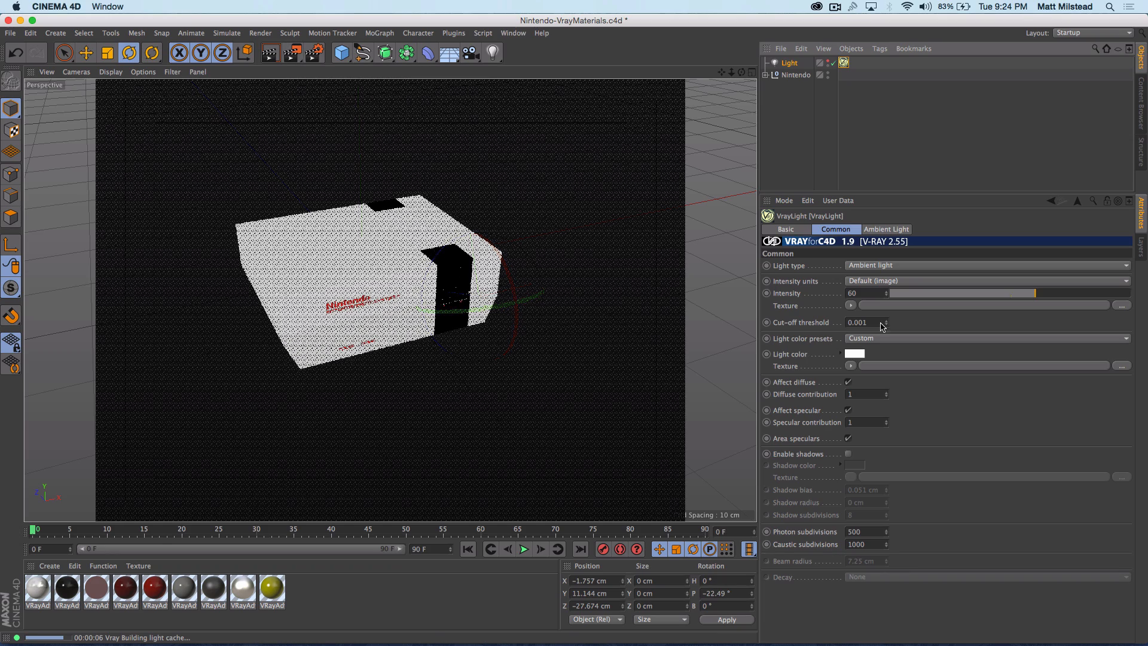
# Lower the ambient light's intensity to 10 and render the active view again
pyautogui.click(867, 293)
pyautogui.moveTo(867, 293); pyautogui.dragTo(825, 292)
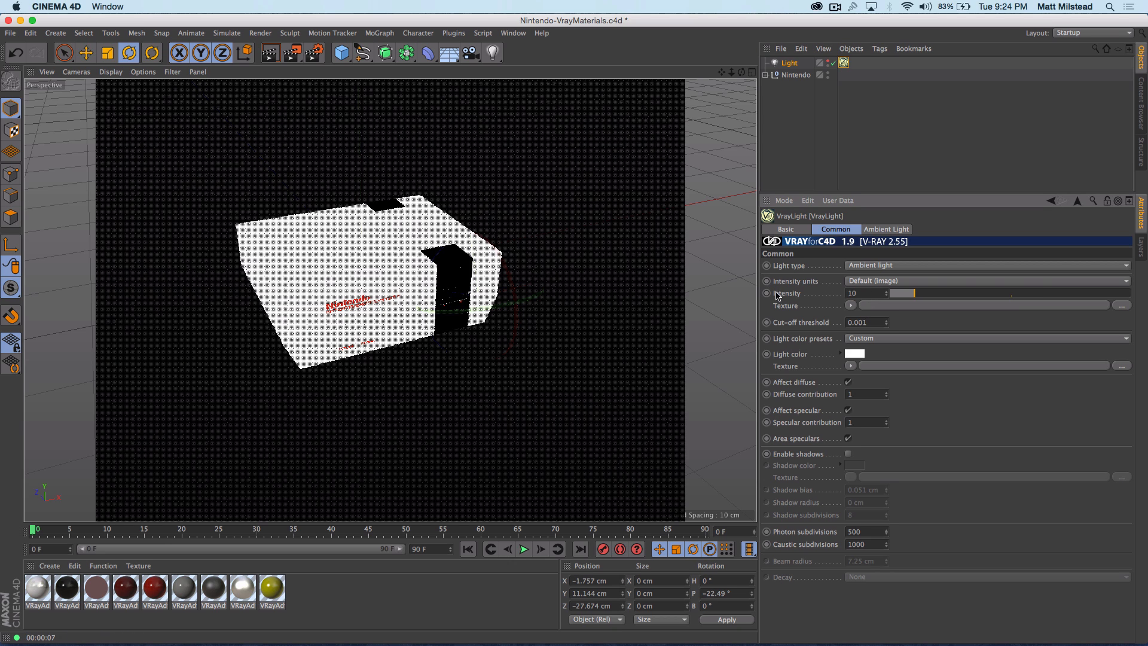
pyautogui.click(272, 55)
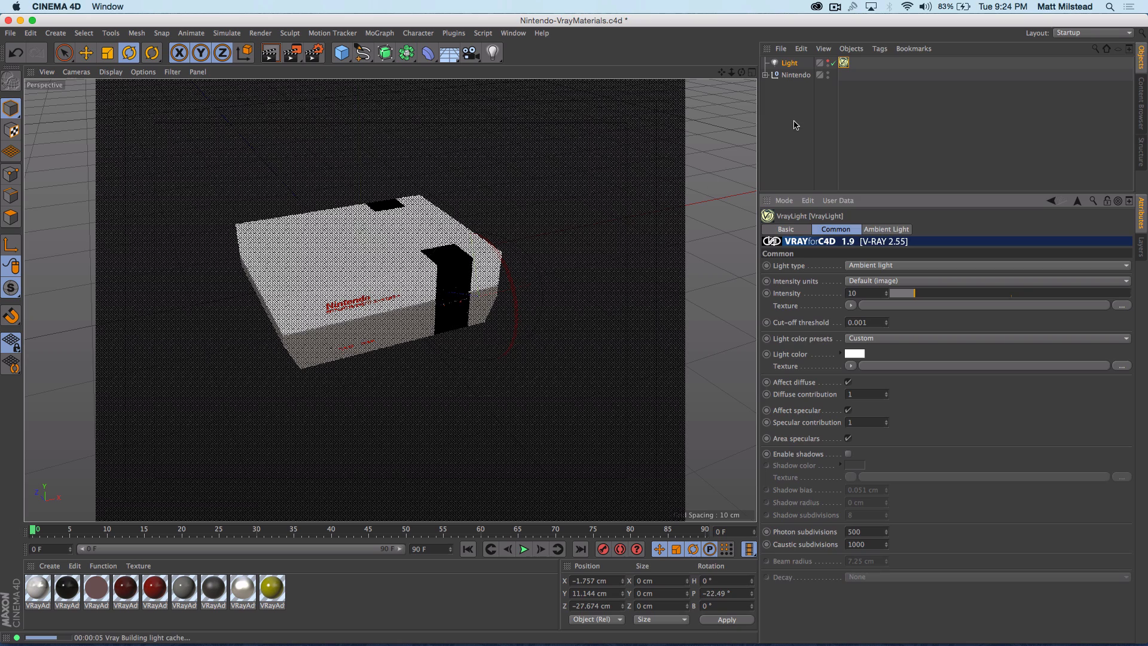
# Select the Light object and make it visible in the viewport again
pyautogui.click(801, 63)
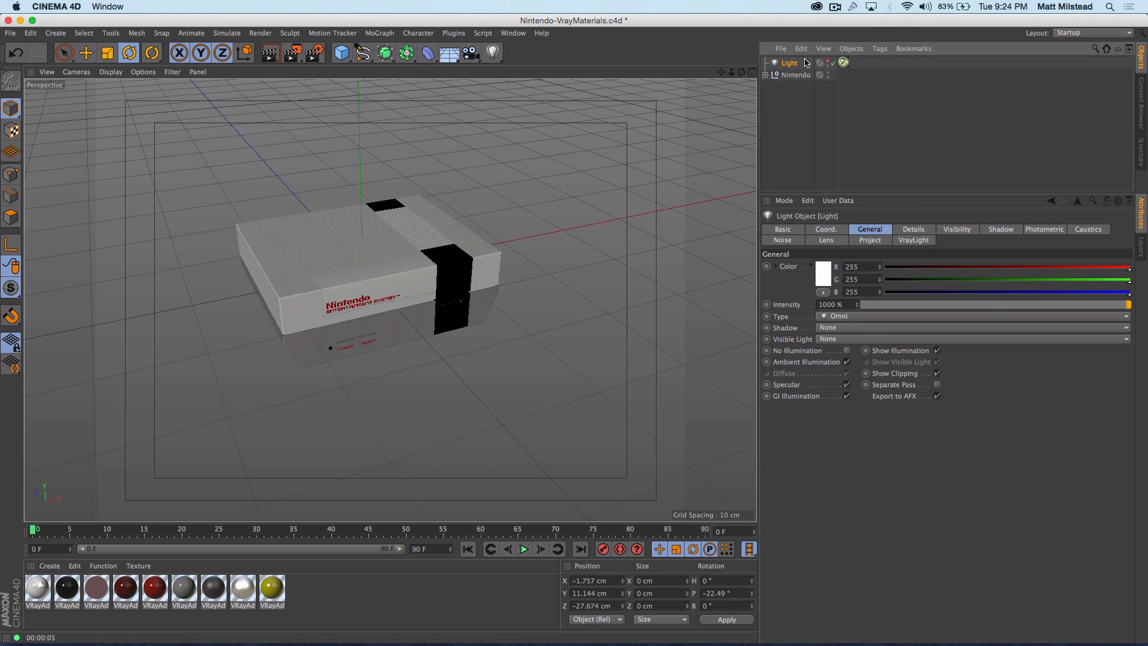
pyautogui.keyDown('alt'); pyautogui.moveTo(445, 268); pyautogui.dragTo(419, 251); pyautogui.keyUp('alt')
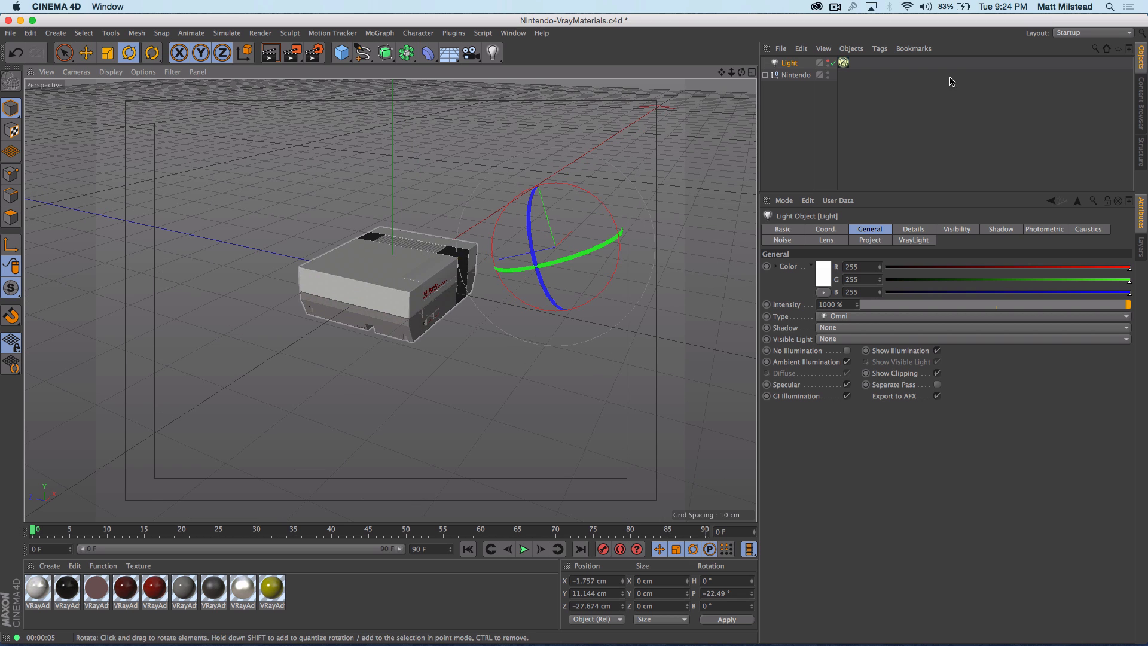
pyautogui.click(831, 63)
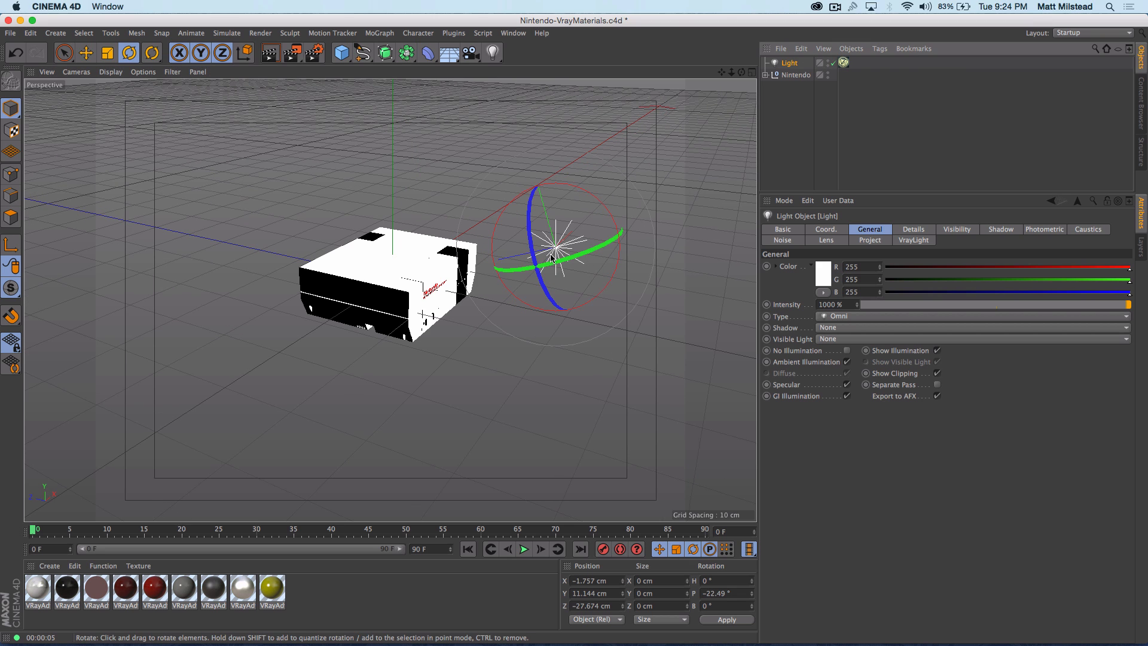
# Open the Light object's VrayLight settings and change the light type from ambient to Area light
pyautogui.click(843, 62)
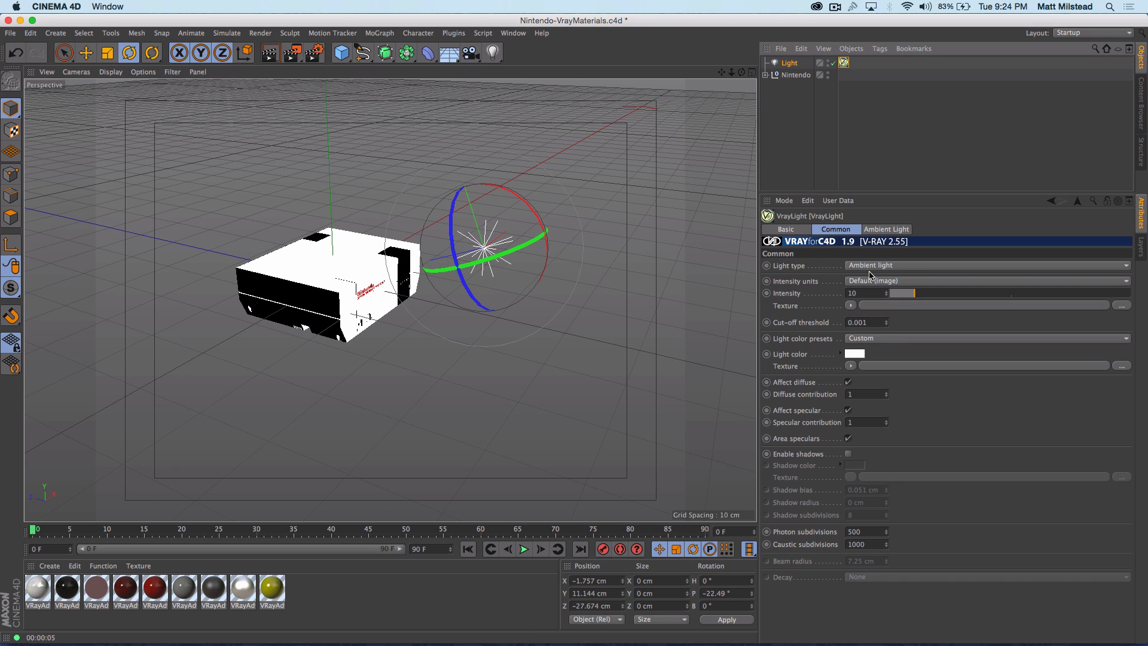
pyautogui.click(881, 267)
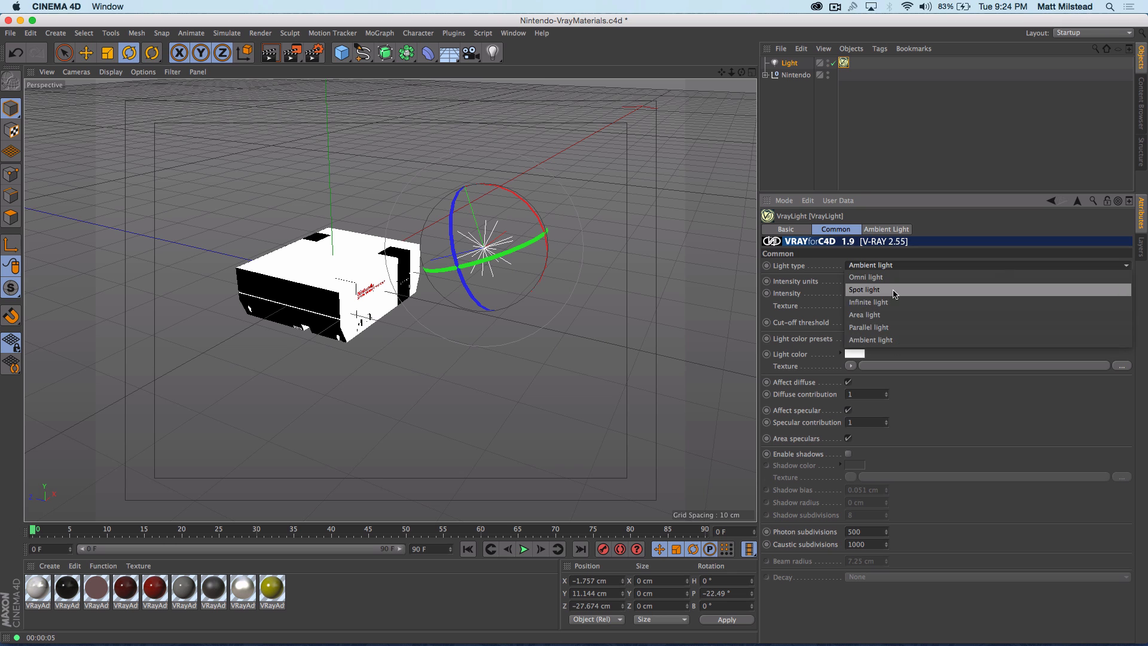
pyautogui.click(891, 314)
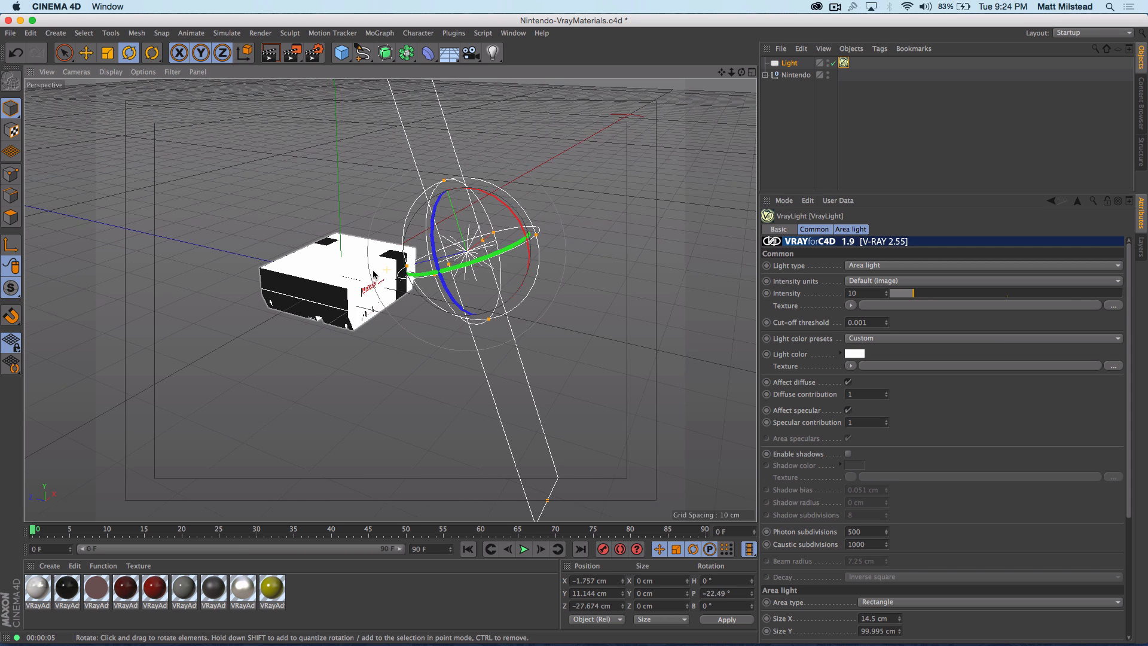
# Shorten the rectangular area light to a Size Y of about 13 cm beside the console and render the active view
pyautogui.keyDown('alt'); pyautogui.moveTo(331, 277); pyautogui.dragTo(236, 264); pyautogui.keyUp('alt')
pyautogui.keyDown('alt'); pyautogui.moveTo(366, 214); pyautogui.dragTo(328, 225, button='right'); pyautogui.keyUp('alt')
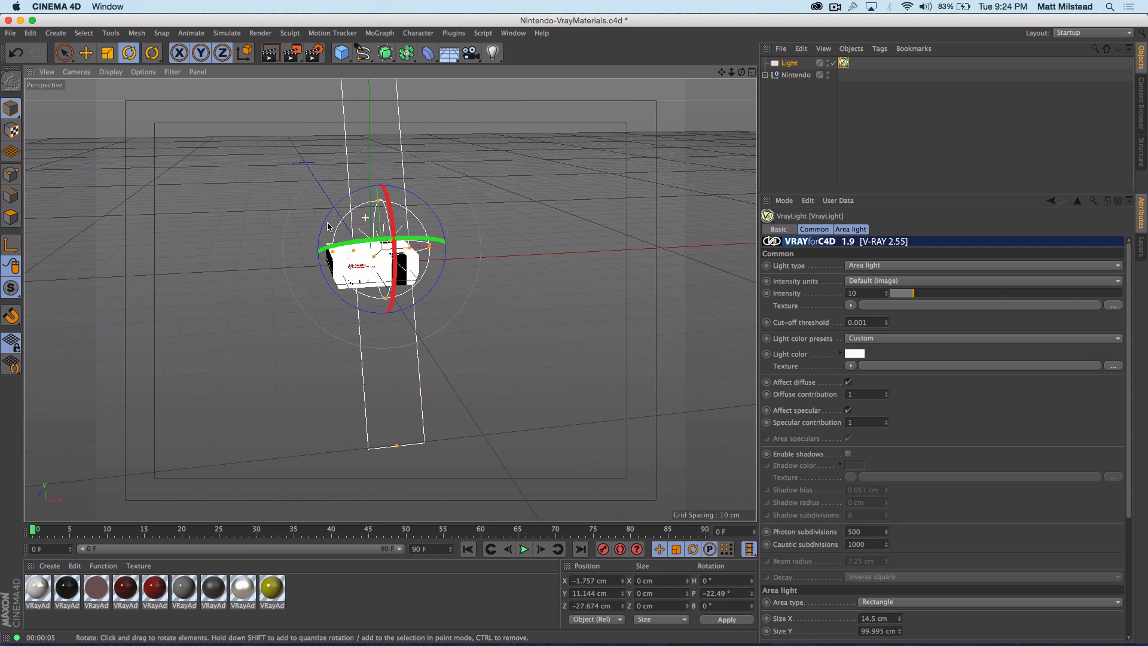
pyautogui.keyDown('alt'); pyautogui.moveTo(389, 235); pyautogui.dragTo(397, 324, button='middle'); pyautogui.keyUp('alt')
pyautogui.moveTo(387, 144); pyautogui.dragTo(451, 325)
pyautogui.keyDown('alt'); pyautogui.moveTo(351, 339); pyautogui.dragTo(426, 323, button='right'); pyautogui.keyUp('alt')
pyautogui.click(269, 52)
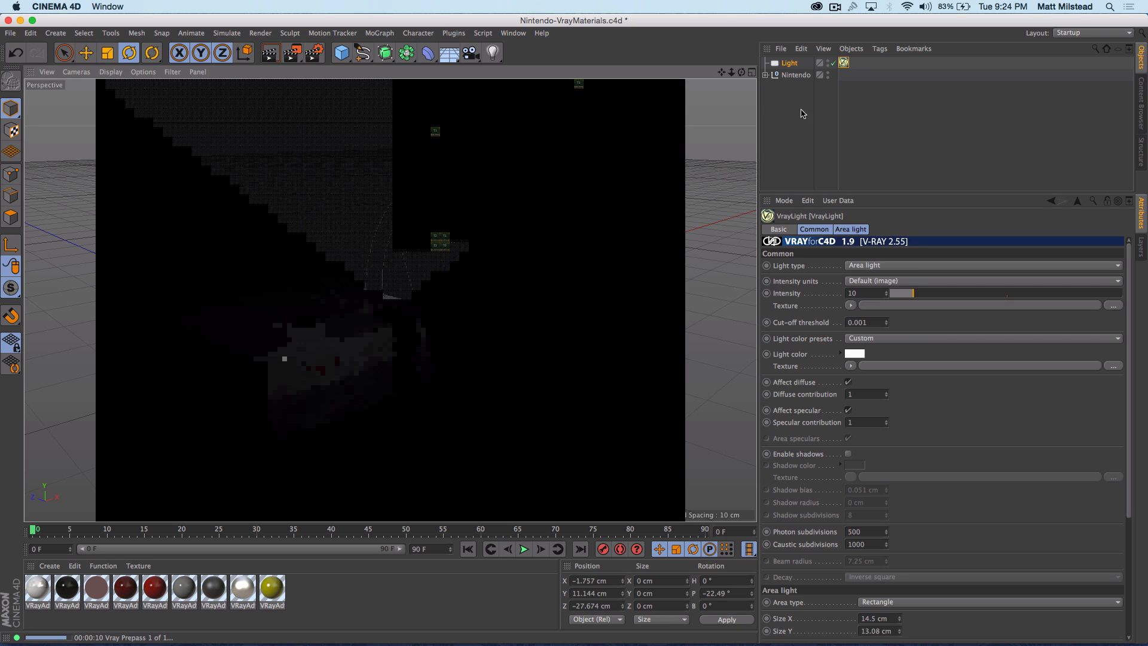
pyautogui.press('Escape')
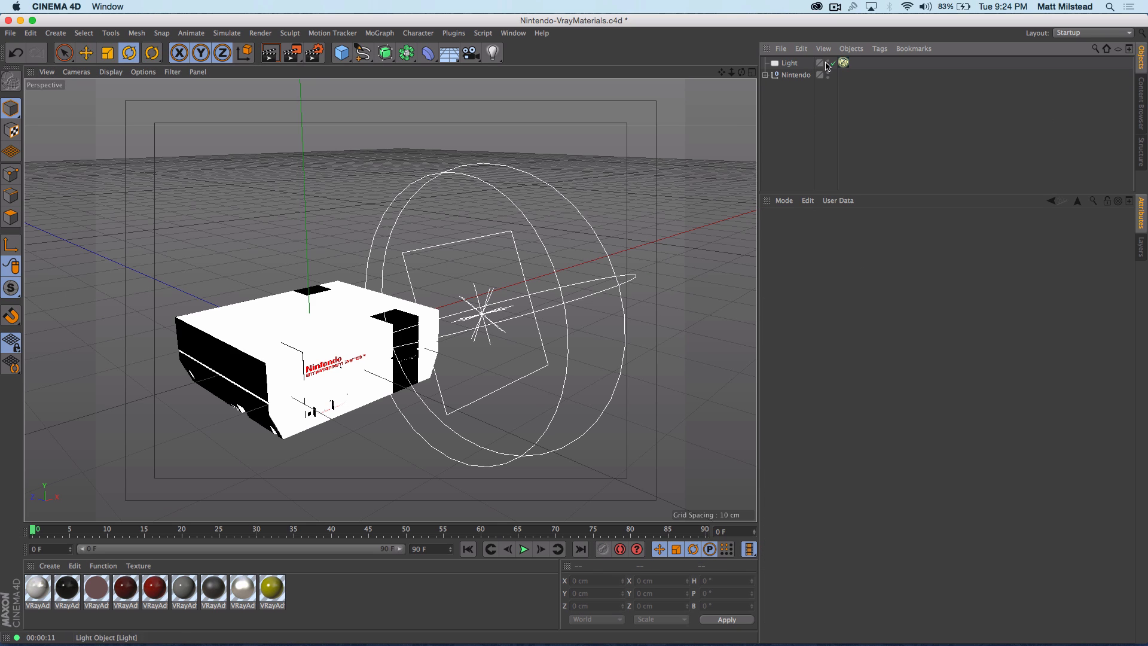
# Try the Cool White and D65White light color presets on the VrayLight, and return the preset to Custom
pyautogui.click(844, 63)
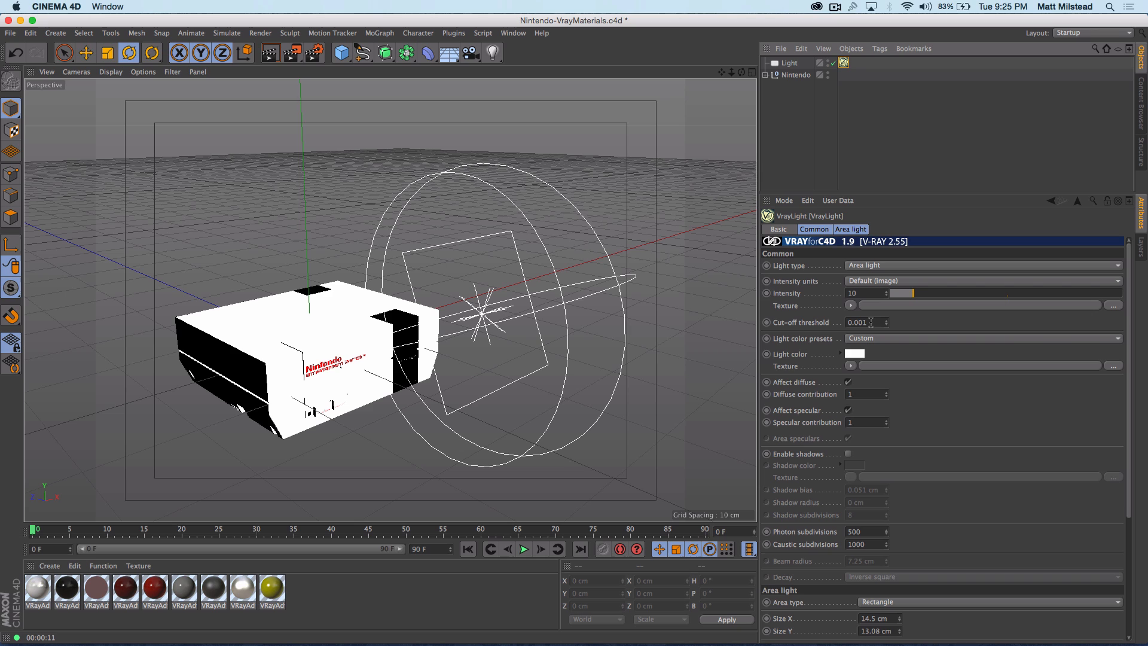
pyautogui.click(902, 339)
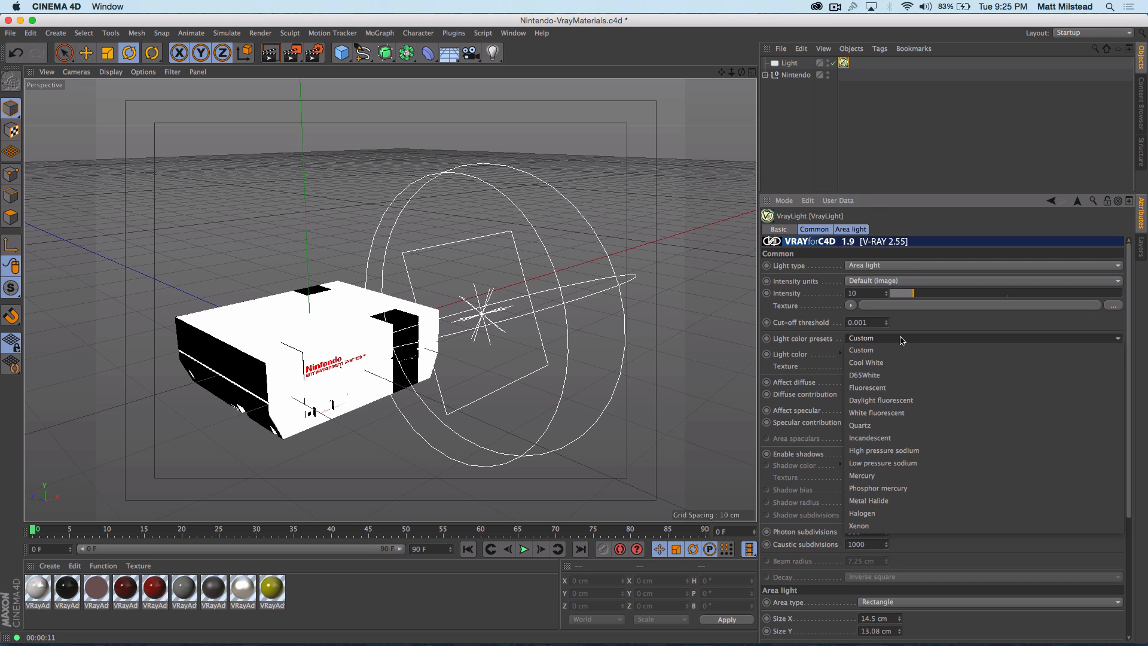
pyautogui.click(886, 363)
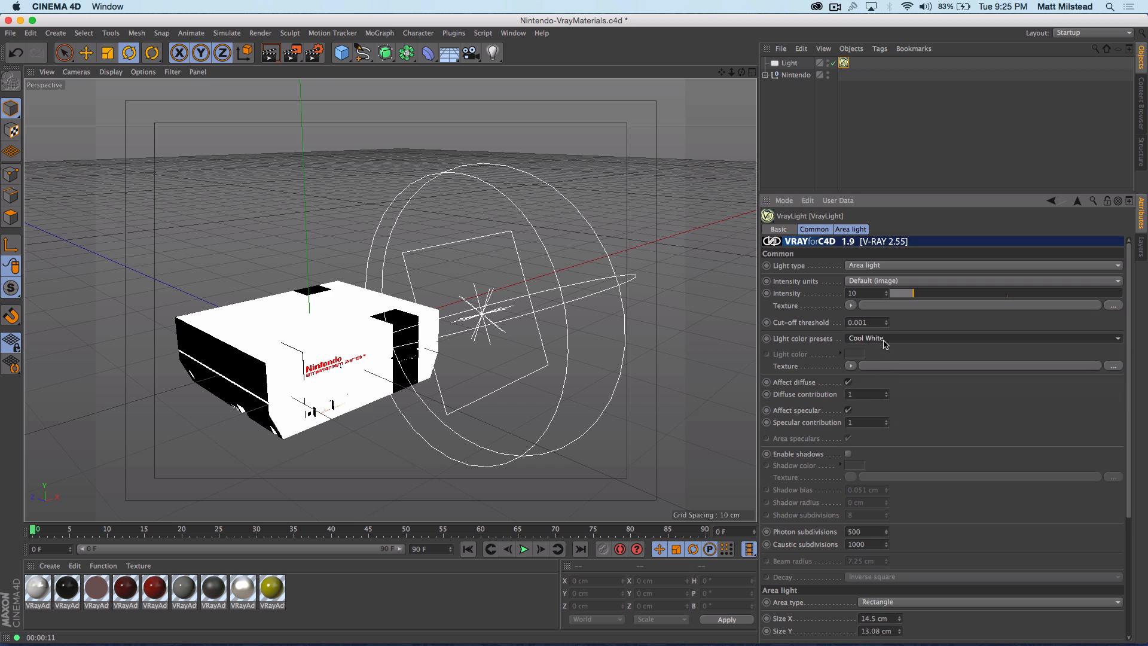
pyautogui.click(882, 339)
pyautogui.click(885, 376)
pyautogui.click(886, 338)
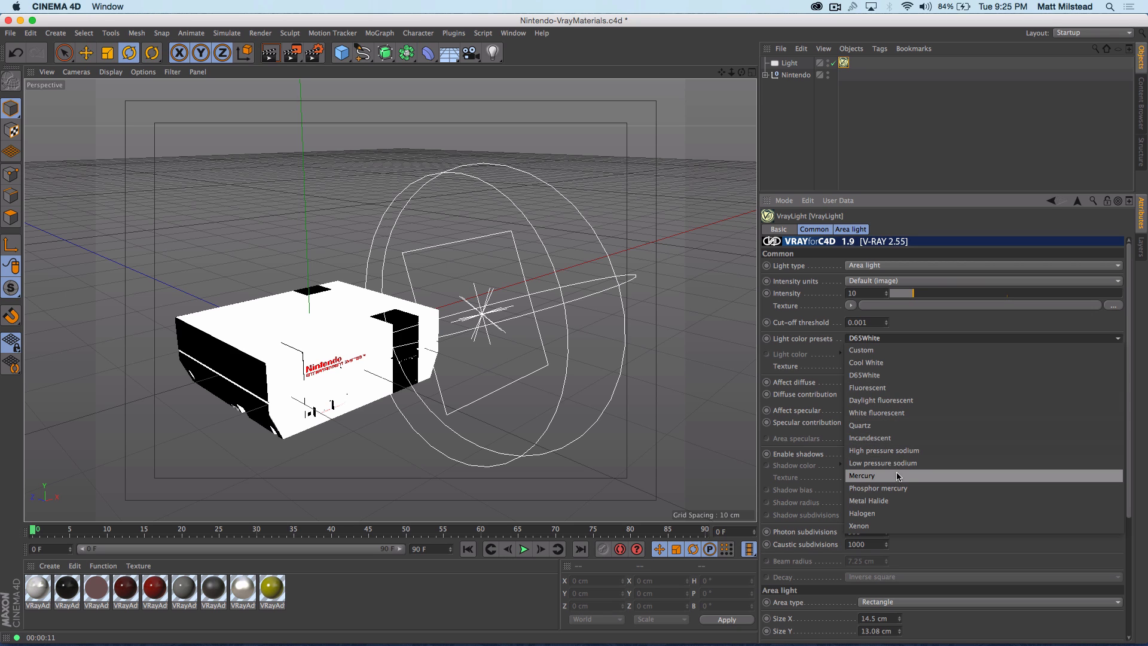
pyautogui.click(861, 350)
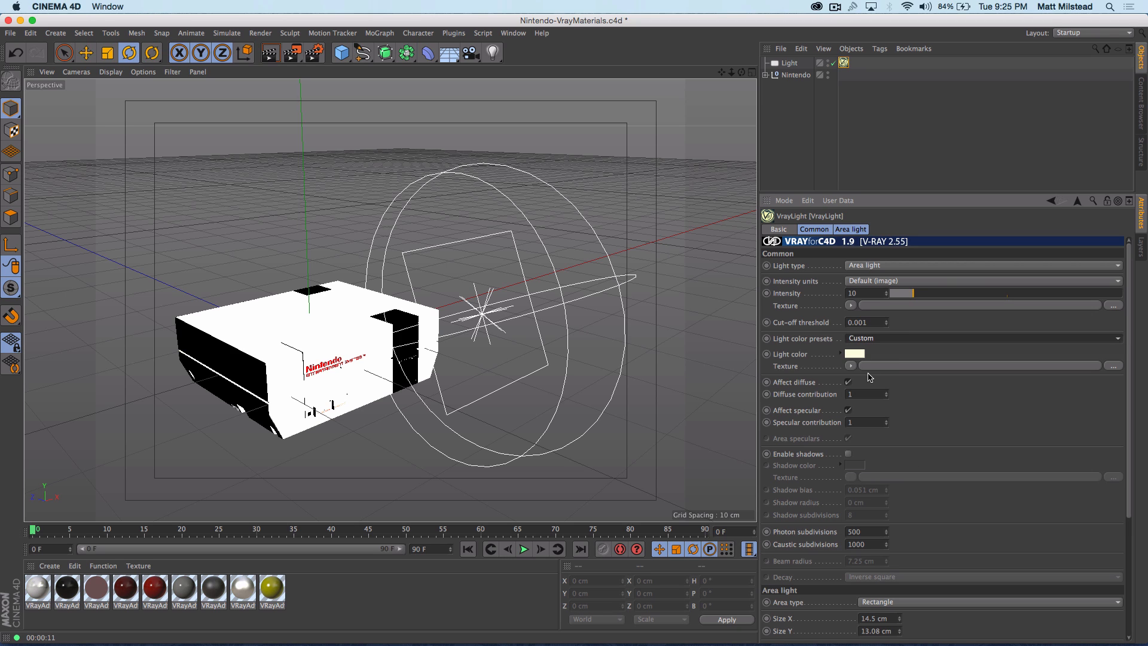
# Set the area light's custom light color to a nearly white, slightly warm tint
pyautogui.click(856, 354)
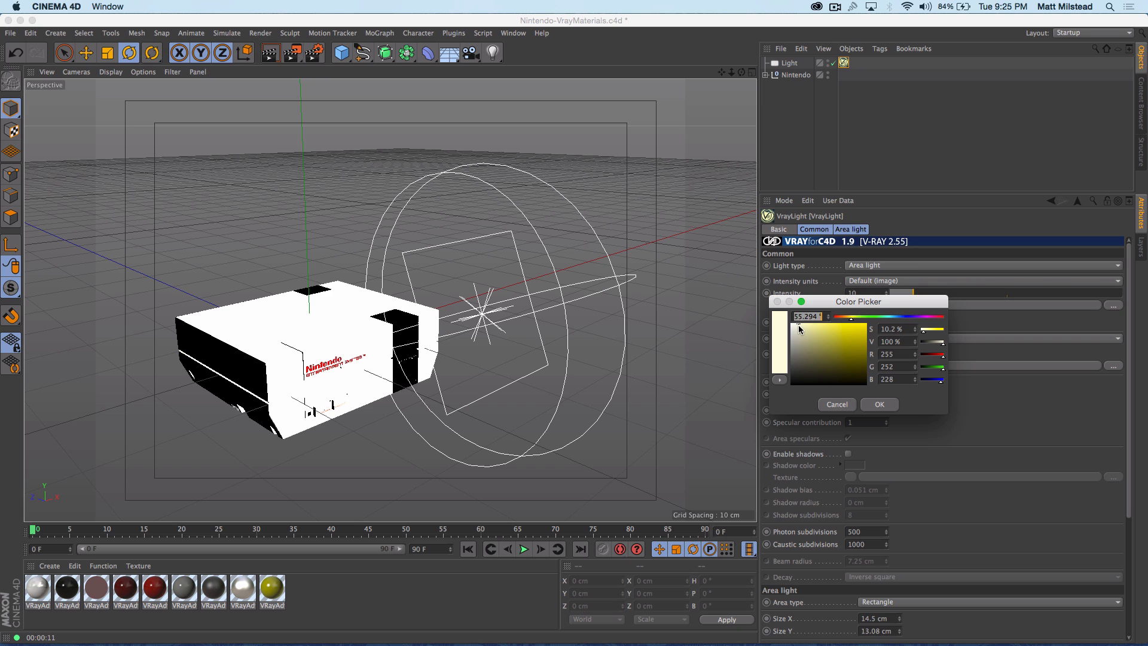
pyautogui.moveTo(801, 328); pyautogui.dragTo(794, 325)
pyautogui.click(881, 405)
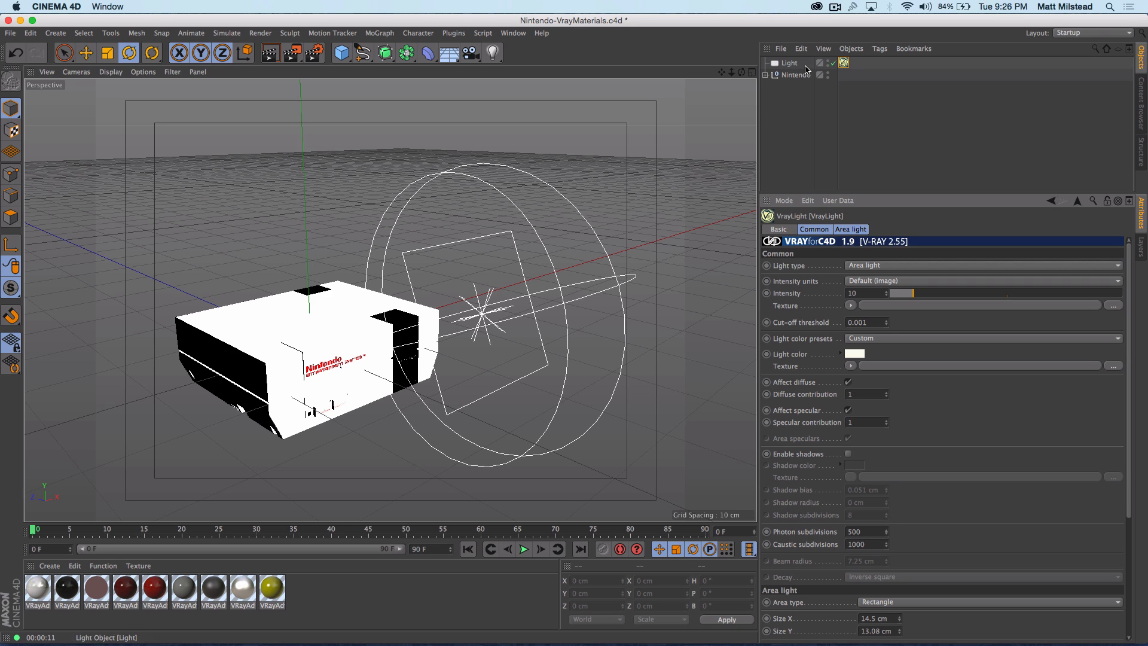
# Inspect the diffuse layer settings of the medium grey VRay material, and return to the VrayLight settings
pyautogui.click(192, 590)
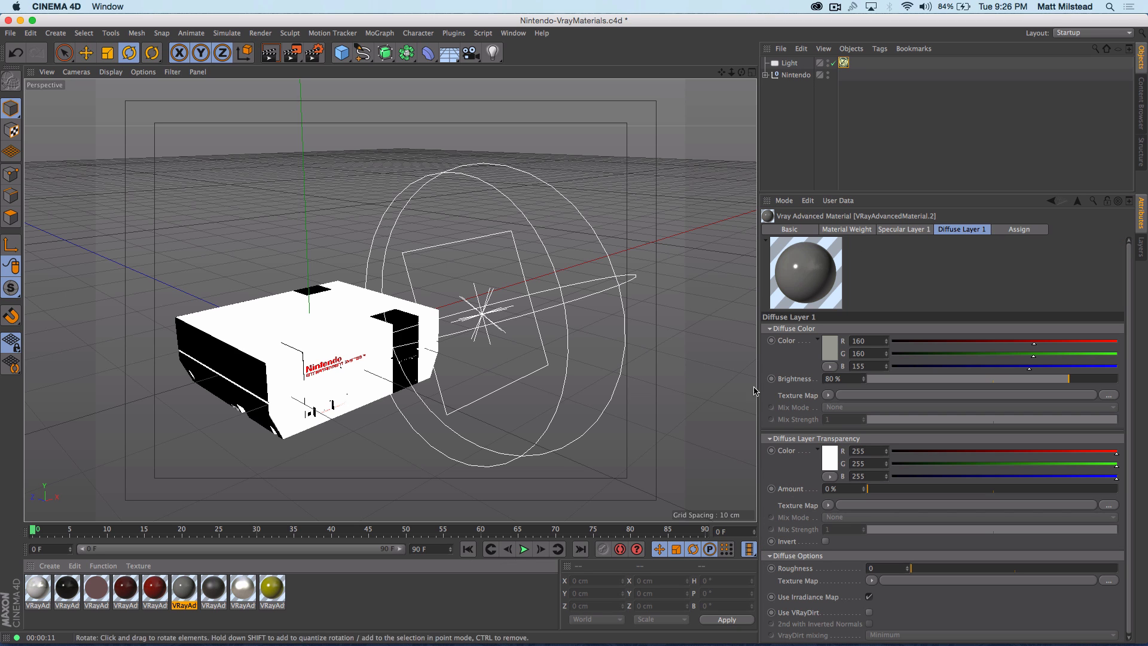
pyautogui.click(843, 64)
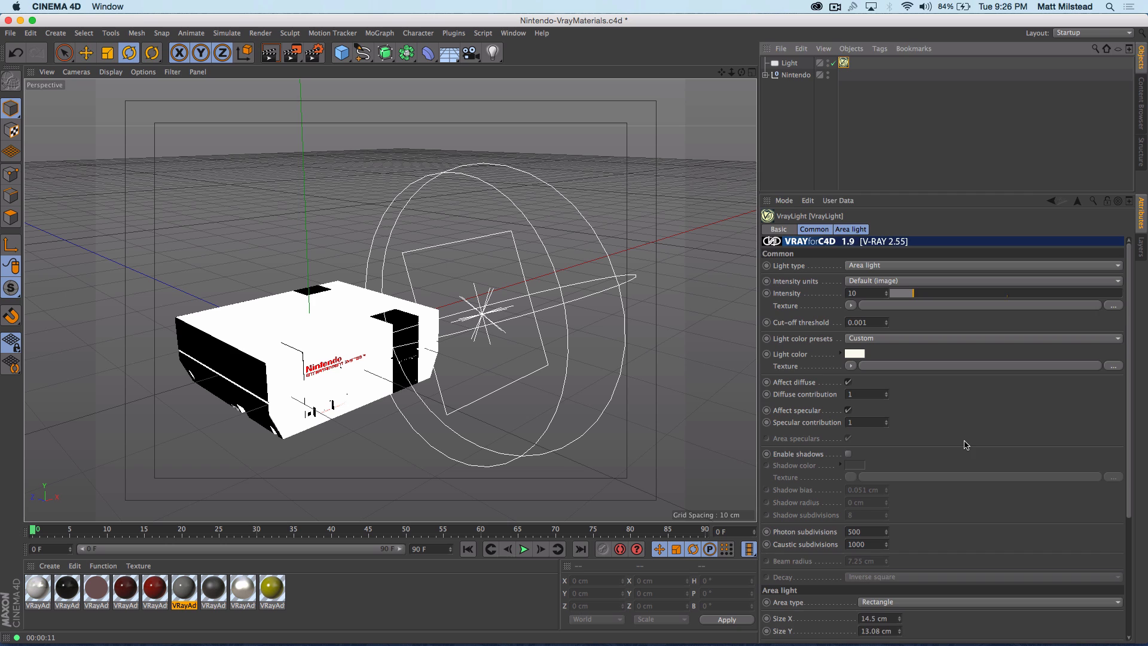
pyautogui.scroll(-3, 967, 445)
pyautogui.scroll(3, 960, 433)
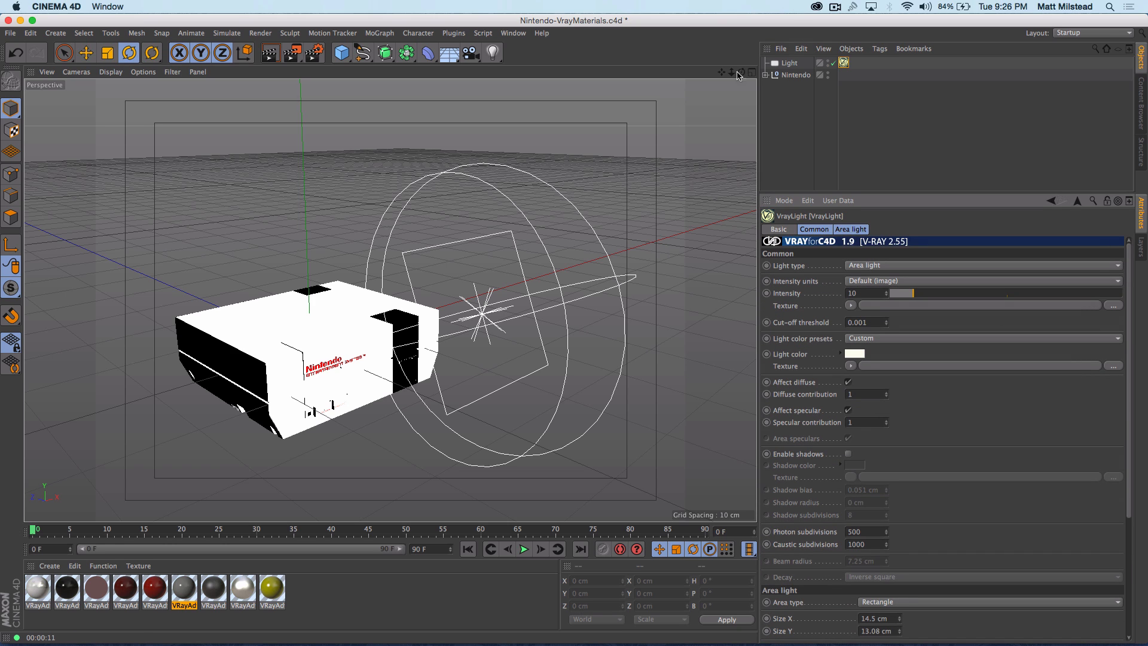
# Enable shadows for the area light and set the shadow color to bright red
pyautogui.click(848, 454)
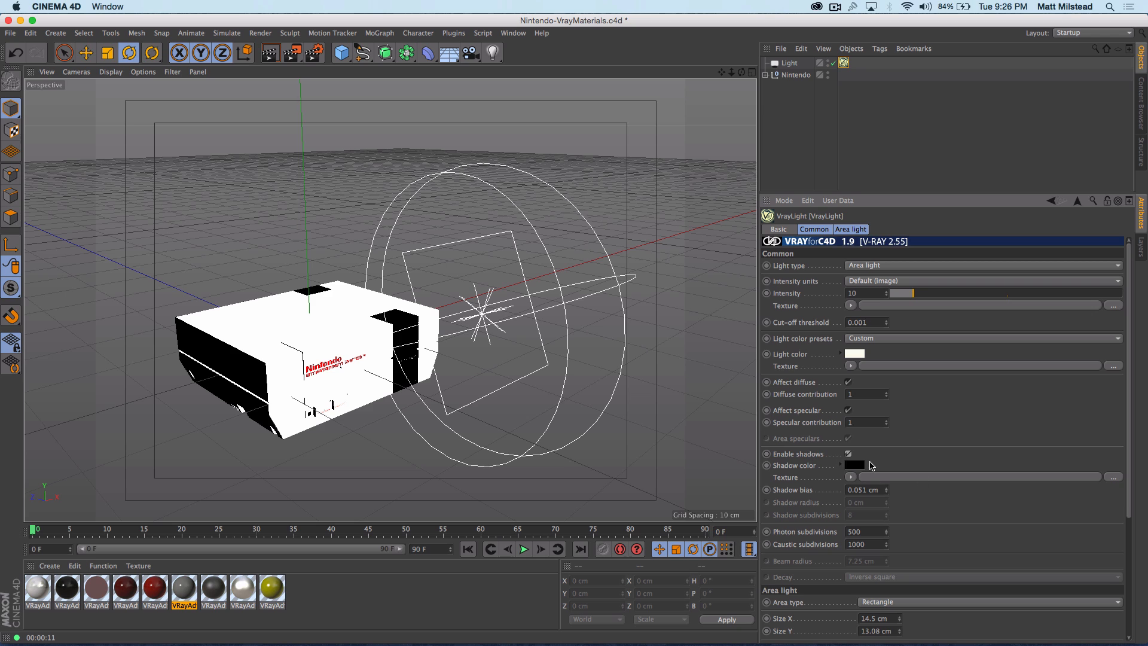
pyautogui.scroll(-4, 883, 478)
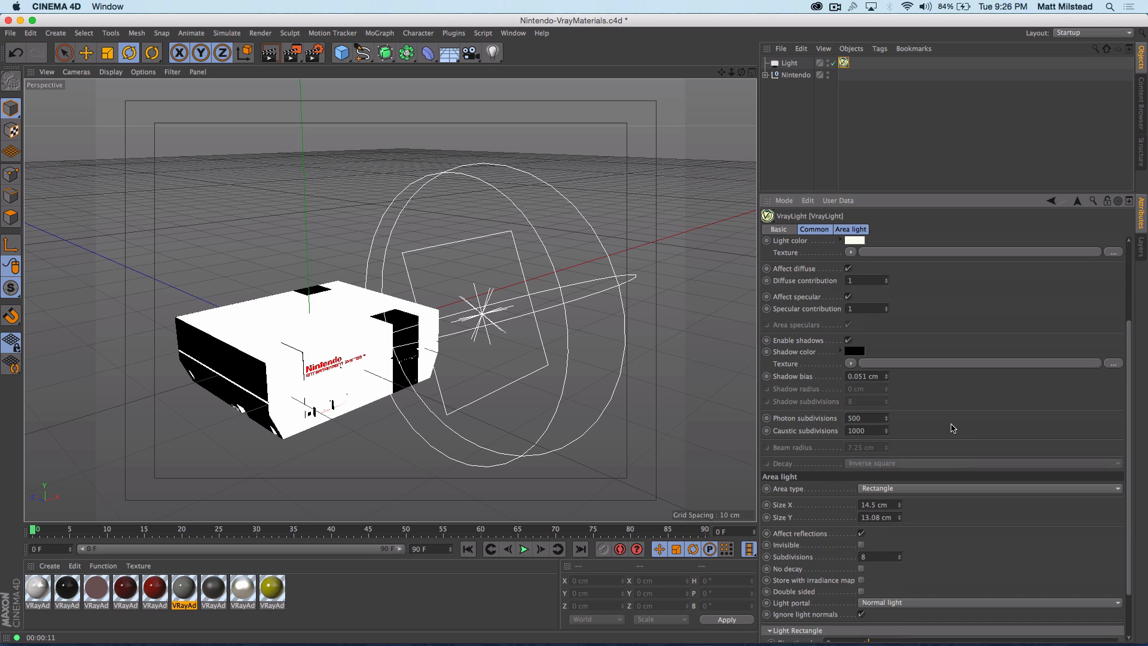
pyautogui.scroll(1, 952, 428)
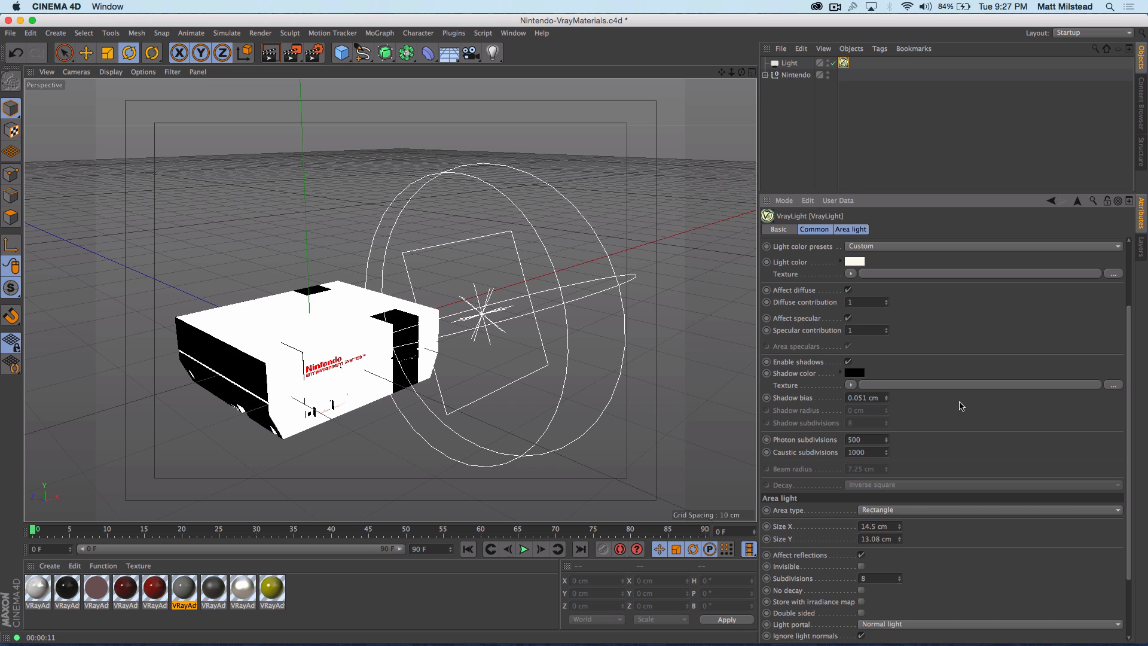
pyautogui.scroll(-2, 970, 404)
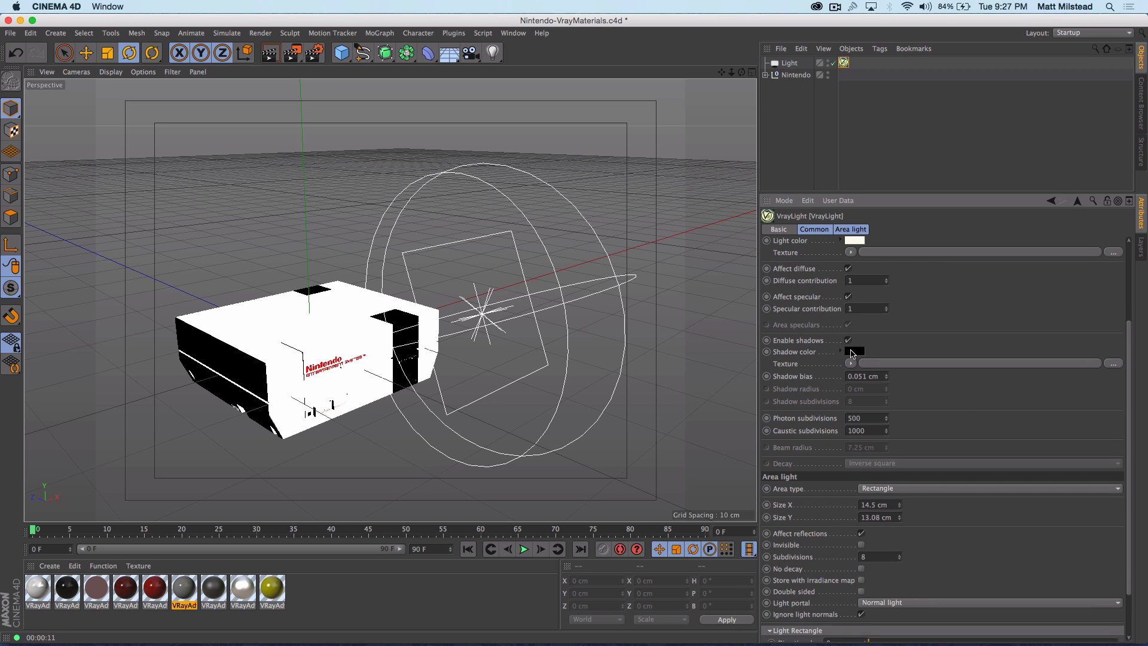
pyautogui.click(852, 352)
pyautogui.moveTo(845, 349); pyautogui.dragTo(860, 322)
pyautogui.click(875, 403)
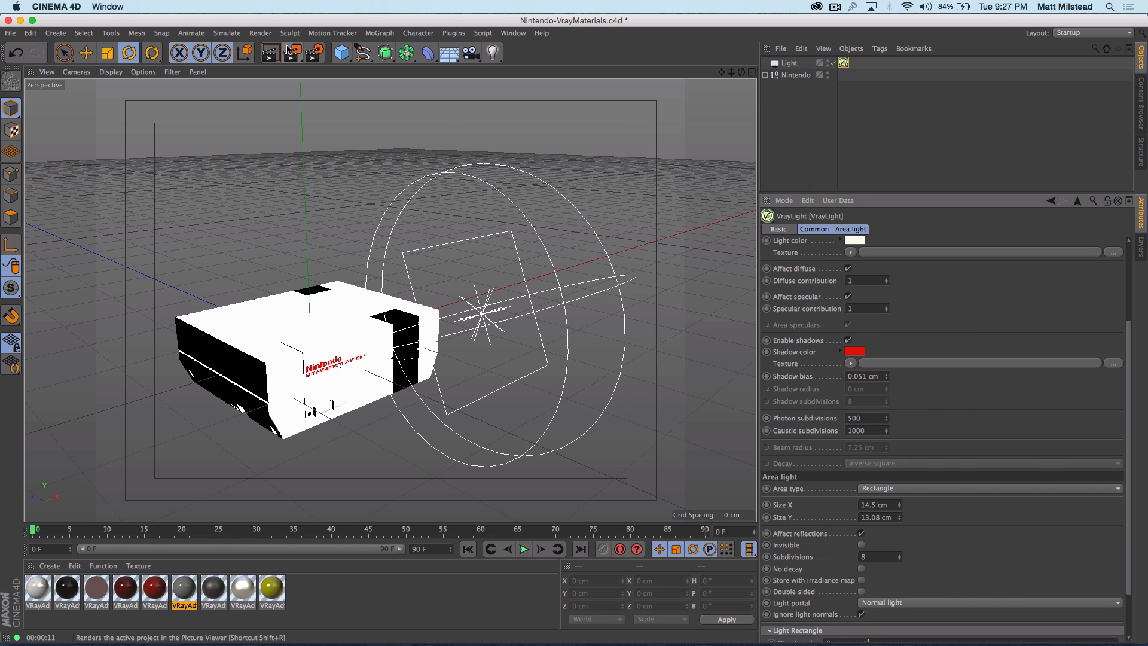
# Render a region around the Nintendo logo on the console's front to check the shadows
pyautogui.moveTo(294, 55); pyautogui.dragTo(362, 71)
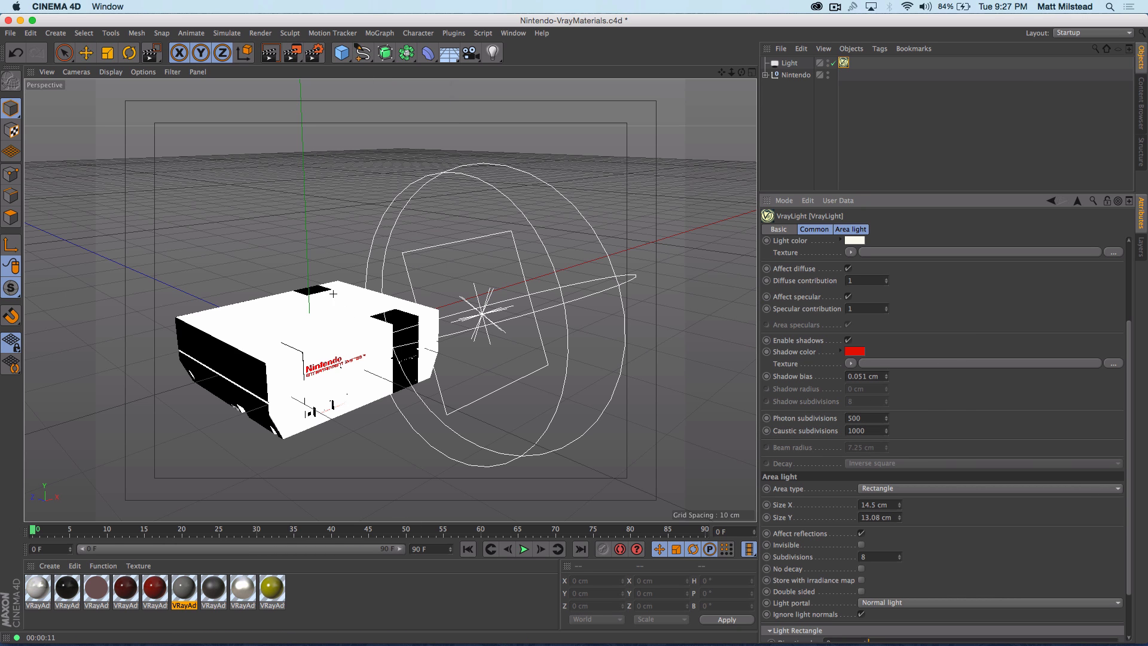
pyautogui.moveTo(279, 305); pyautogui.dragTo(449, 443)
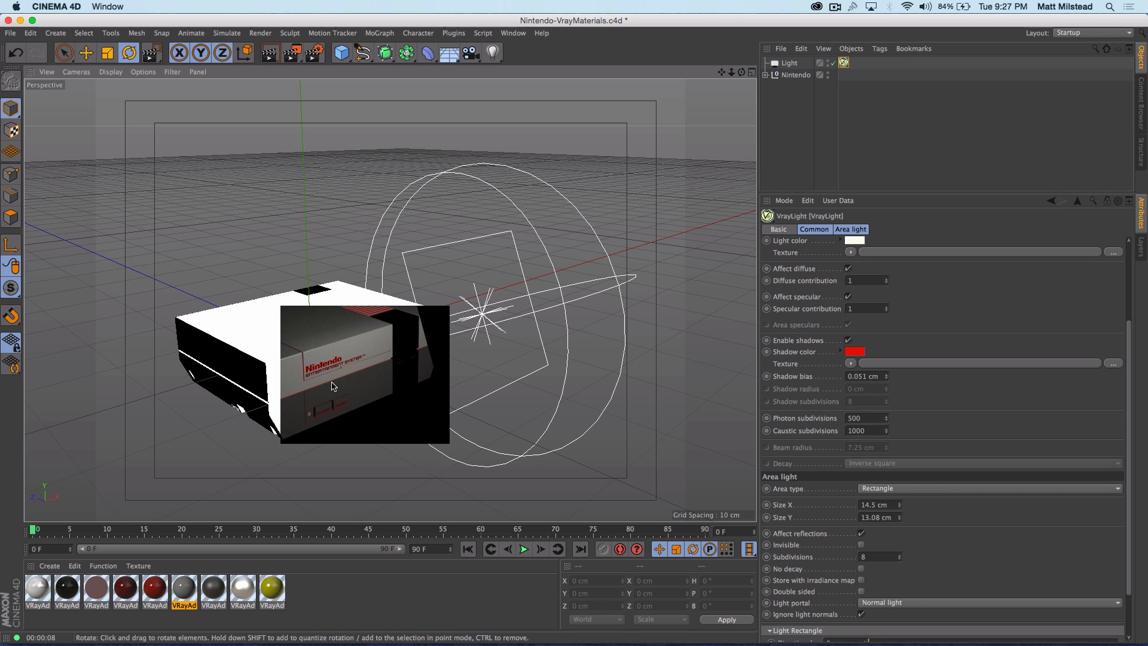
pyautogui.scroll(3, 337, 383)
pyautogui.scroll(3, 366, 368)
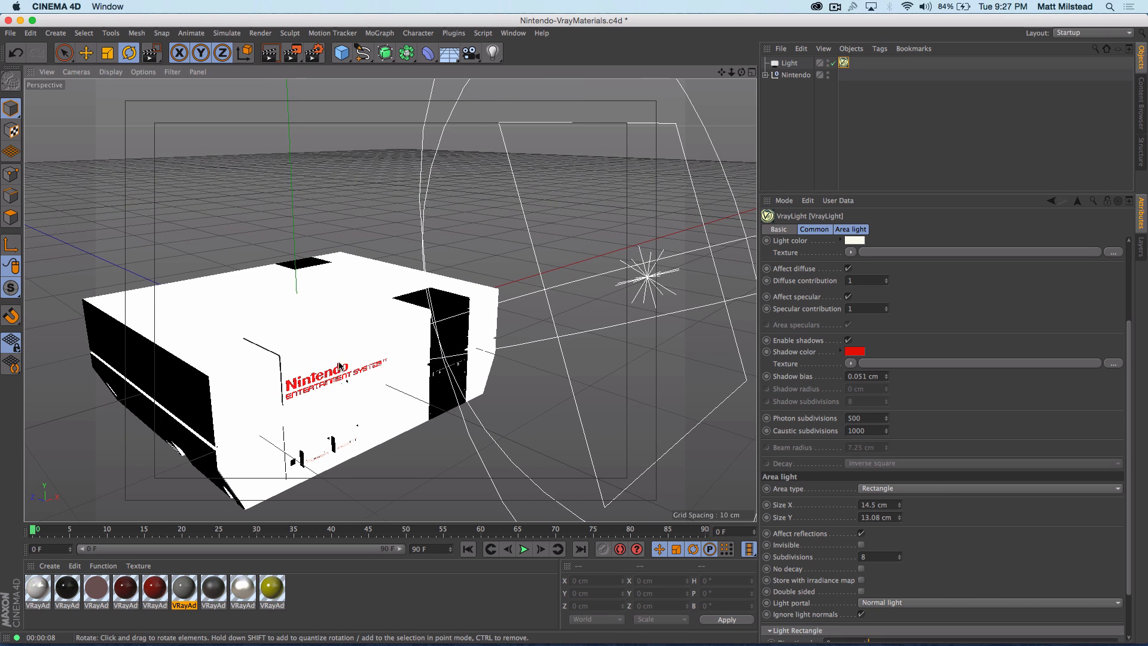
pyautogui.moveTo(431, 263)
pyautogui.keyDown('alt'); pyautogui.mouseDown()
pyautogui.moveTo(450, 265)
pyautogui.moveTo(422, 280)
pyautogui.moveTo(444, 276)
pyautogui.mouseUp(); pyautogui.keyUp('alt')
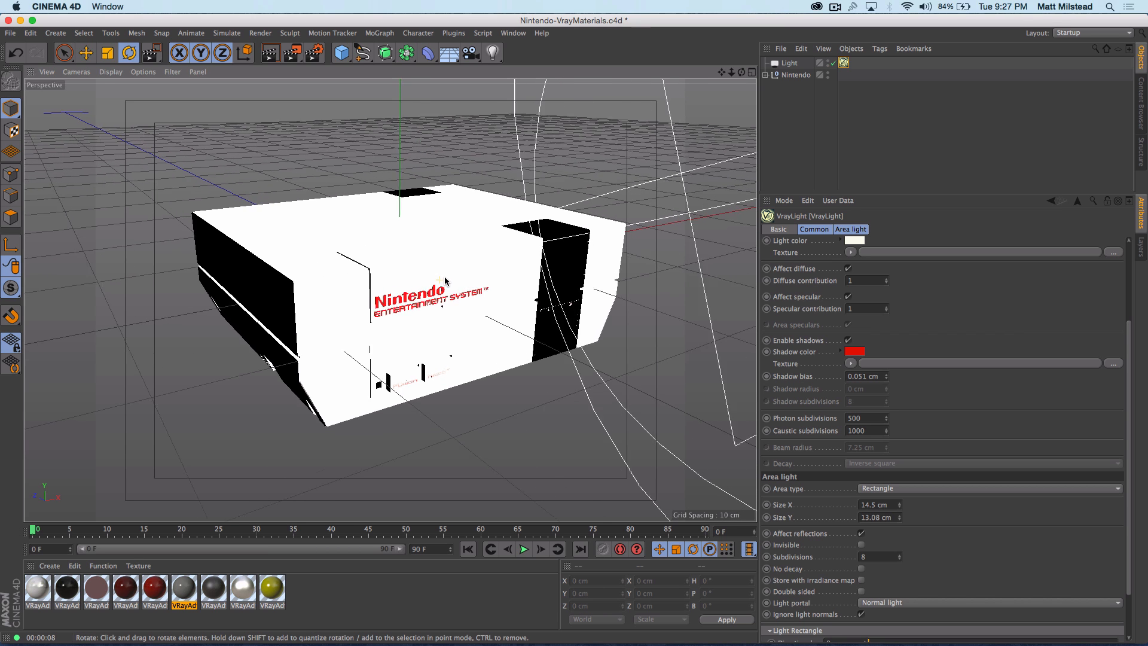
# Set the area light's shadow color back to black
pyautogui.click(854, 351)
pyautogui.moveTo(802, 359); pyautogui.dragTo(768, 386)
pyautogui.click(870, 399)
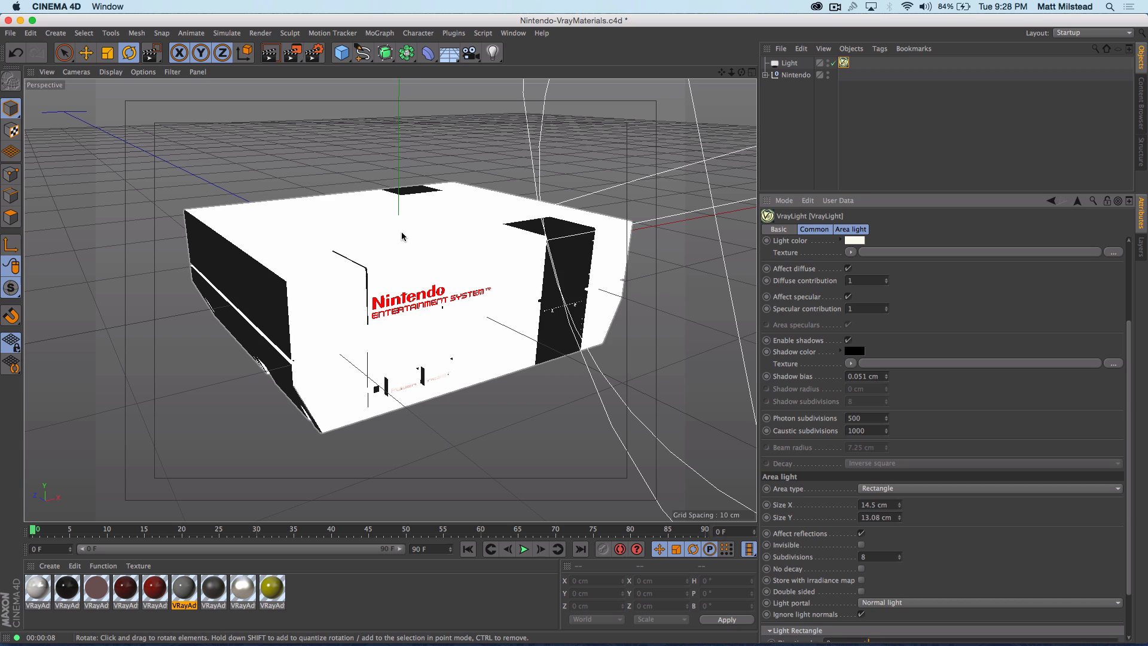
# Examine the VrayLight's shadow, photon and caustic subdivision settings and the area light parameters
pyautogui.scroll(-1, 914, 352)
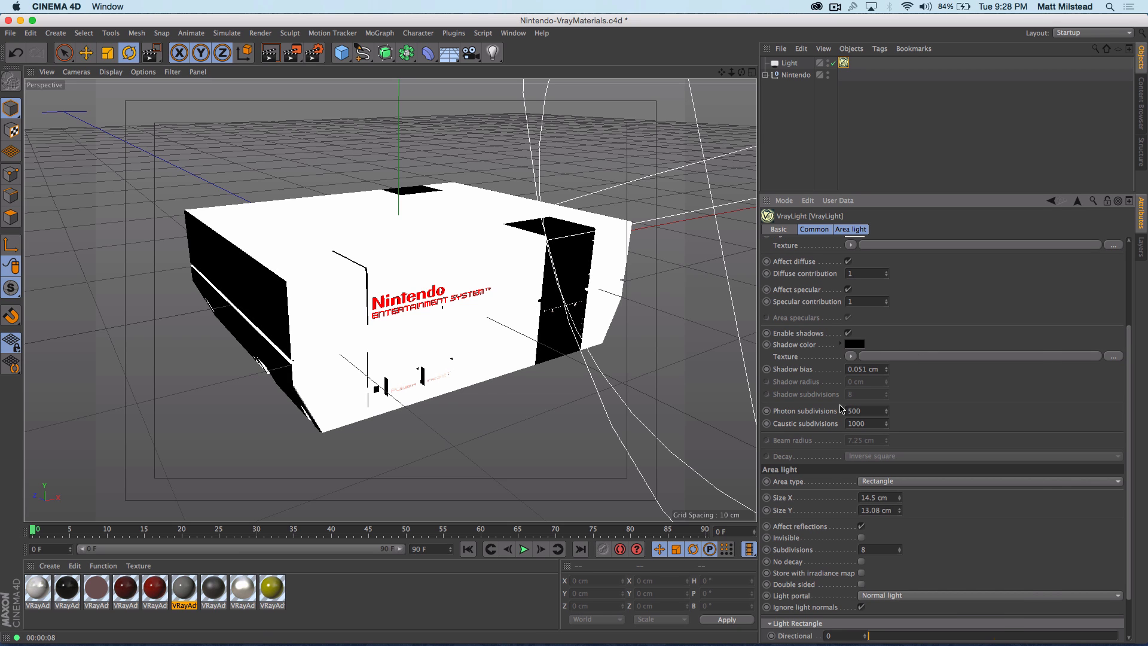
pyautogui.scroll(-1, 938, 405)
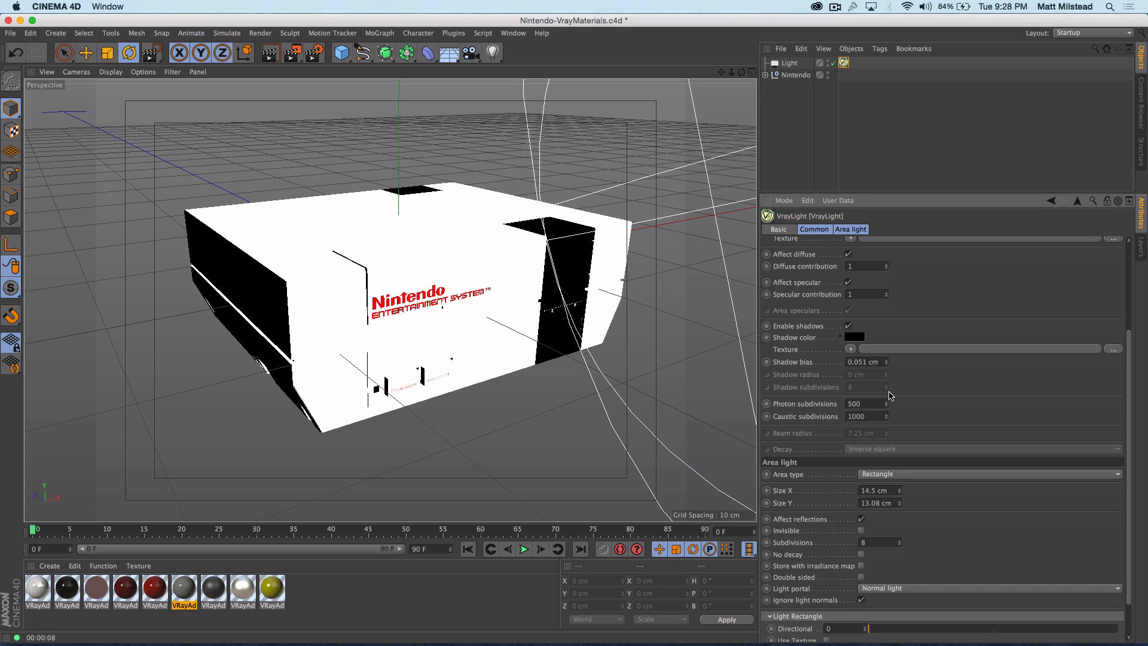
pyautogui.scroll(5, 941, 413)
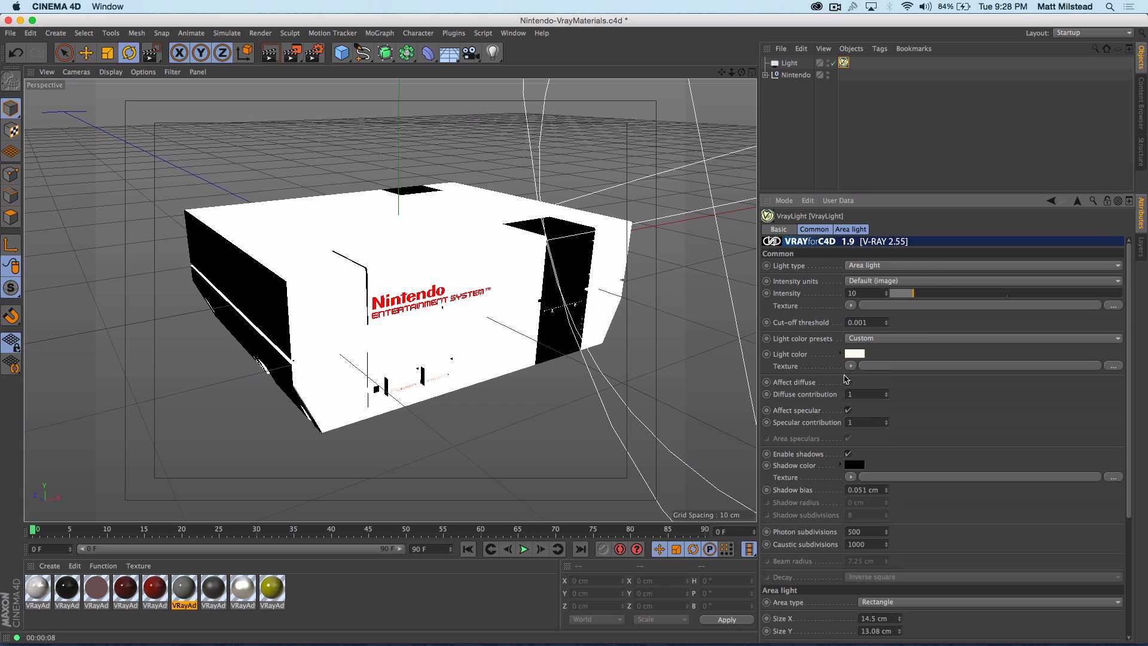
pyautogui.scroll(-1, 959, 436)
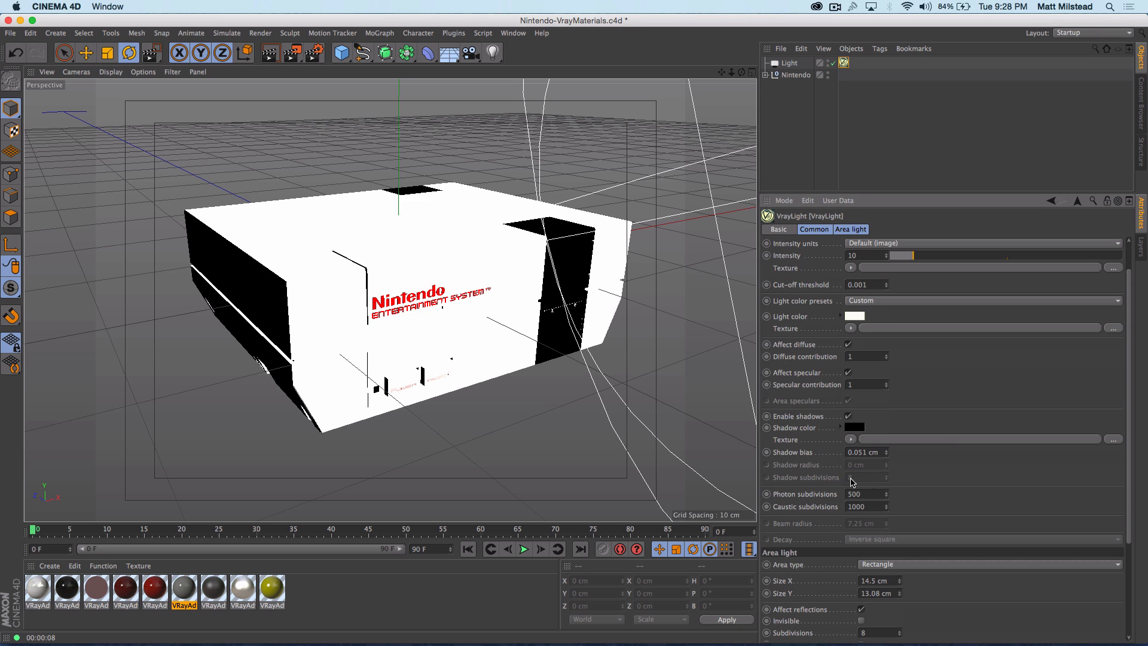
pyautogui.scroll(-1, 825, 487)
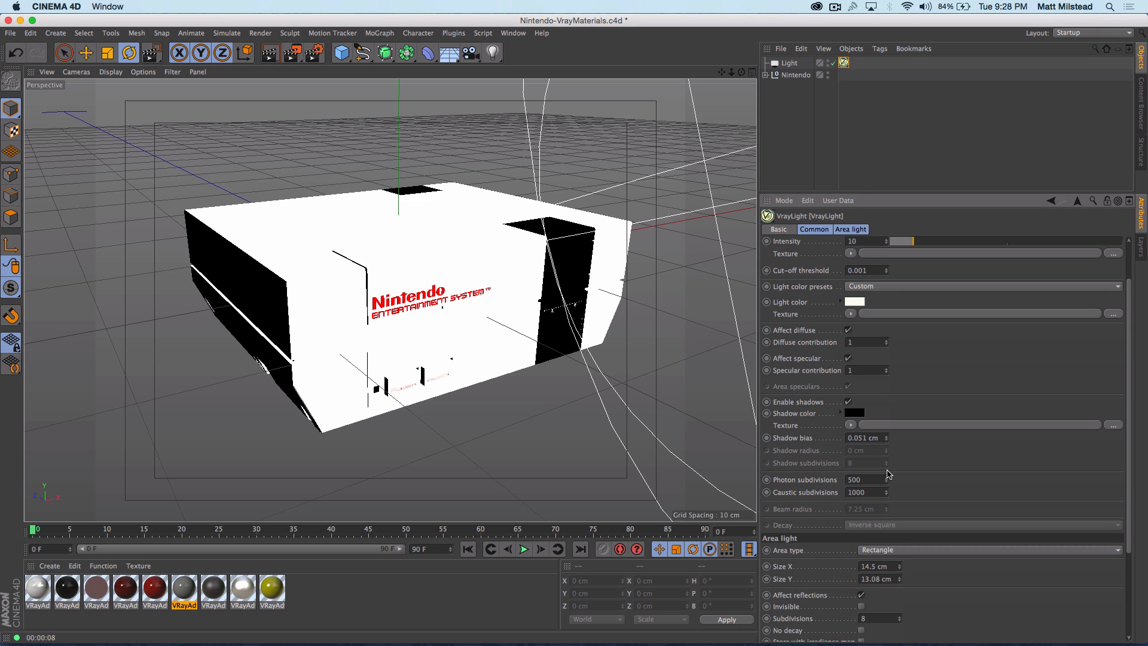
pyautogui.scroll(-1, 891, 474)
pyautogui.scroll(-3, 981, 469)
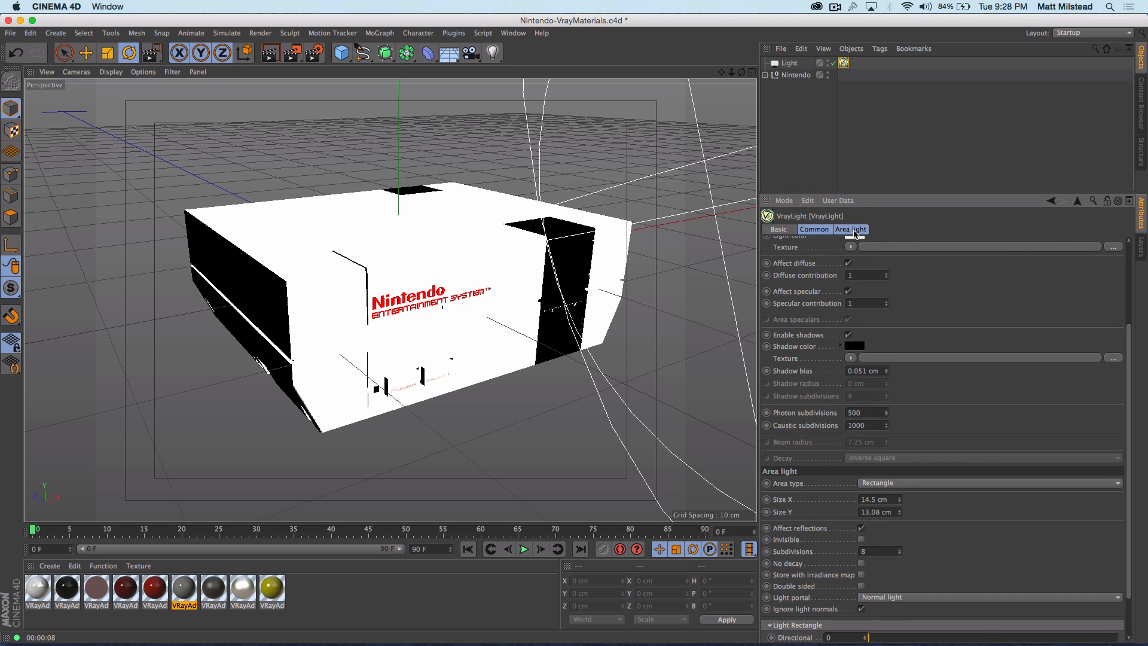
pyautogui.click(852, 230)
pyautogui.click(808, 231)
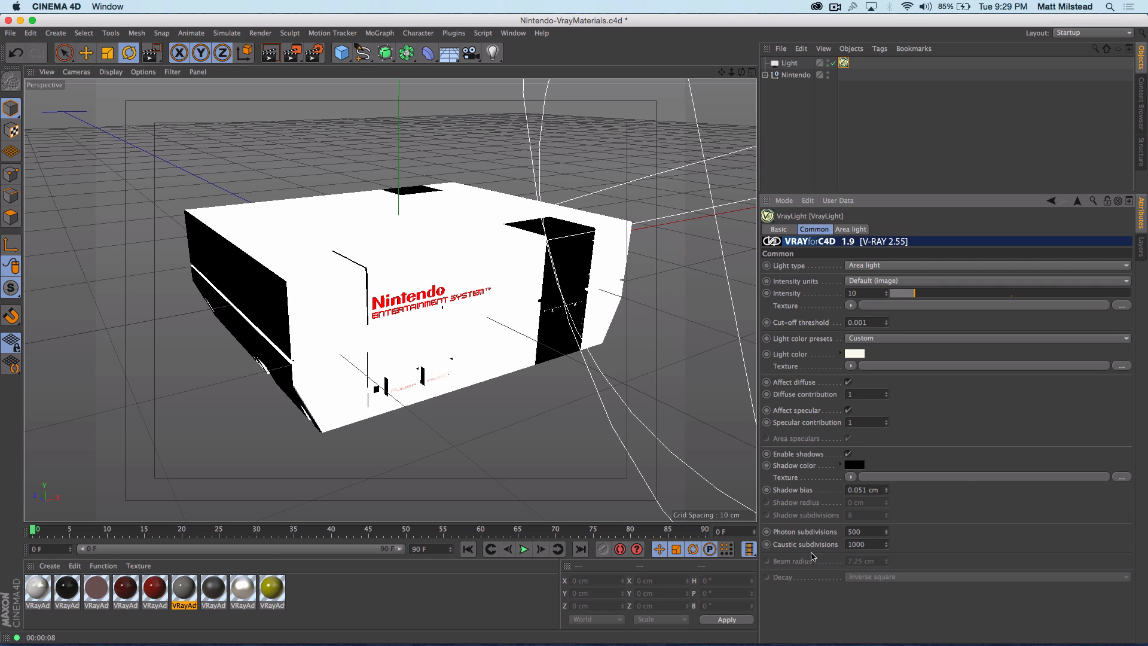
# Switch the VrayLight's light type to Parallel light and increase the beam radius to 9.49 cm
pyautogui.click(883, 265)
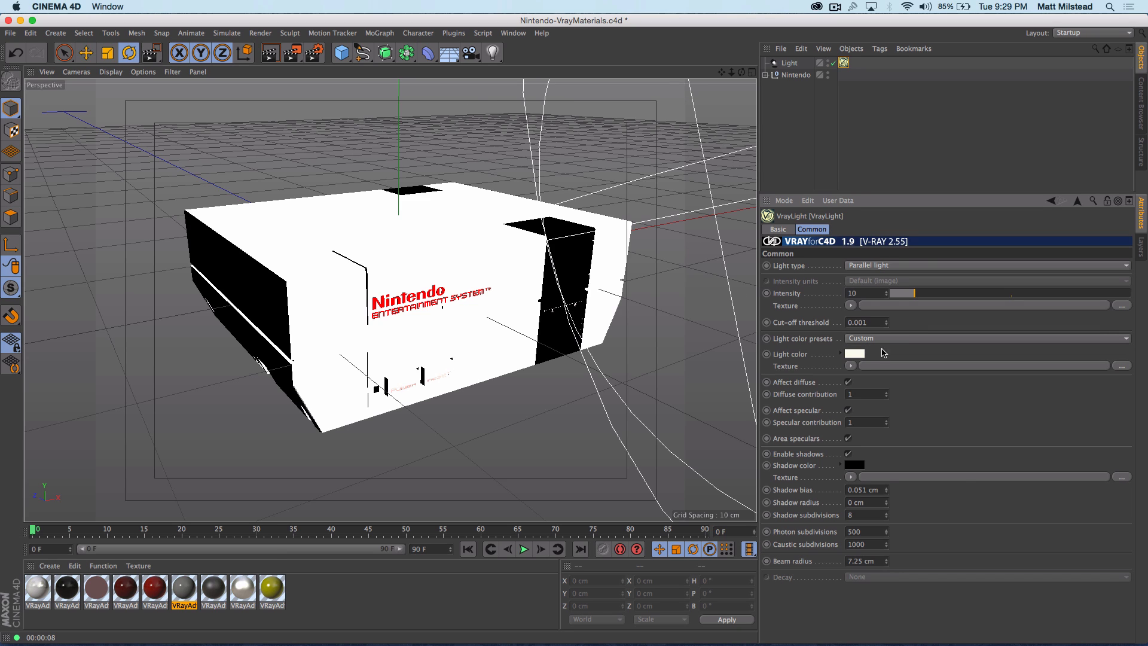
pyautogui.click(888, 328)
pyautogui.moveTo(892, 562)
pyautogui.mouseDown()
pyautogui.moveTo(892, 527)
pyautogui.moveTo(889, 564)
pyautogui.mouseUp()
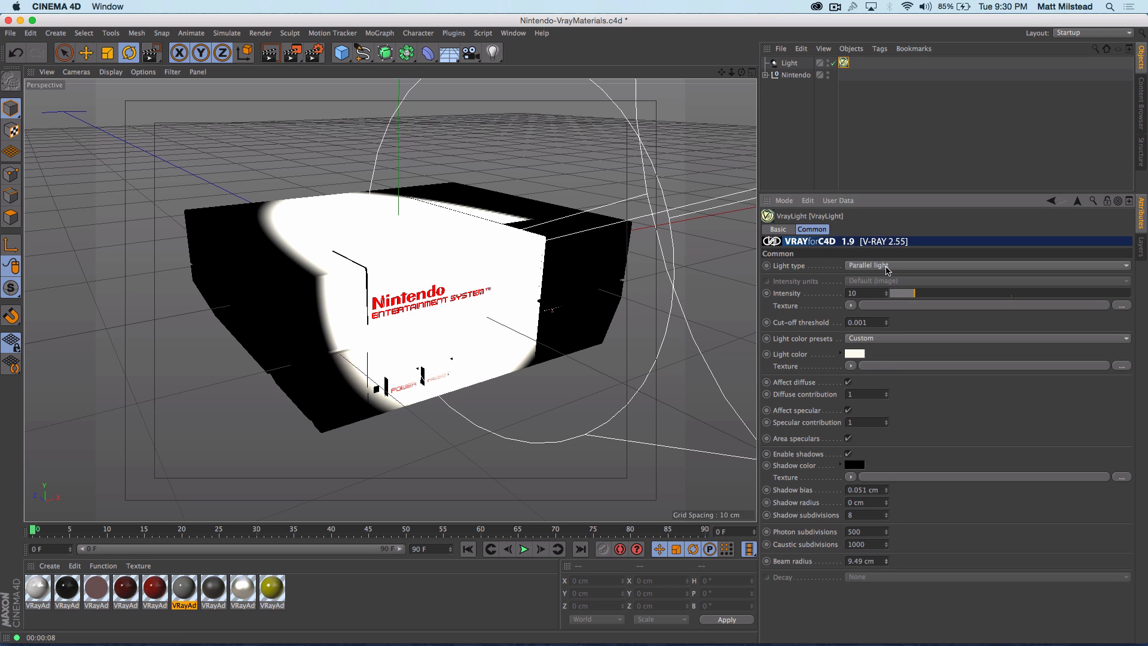
# Switch the VrayLight's light type to Omni light and open its IES Light settings
pyautogui.click(888, 265)
pyautogui.click(1005, 422)
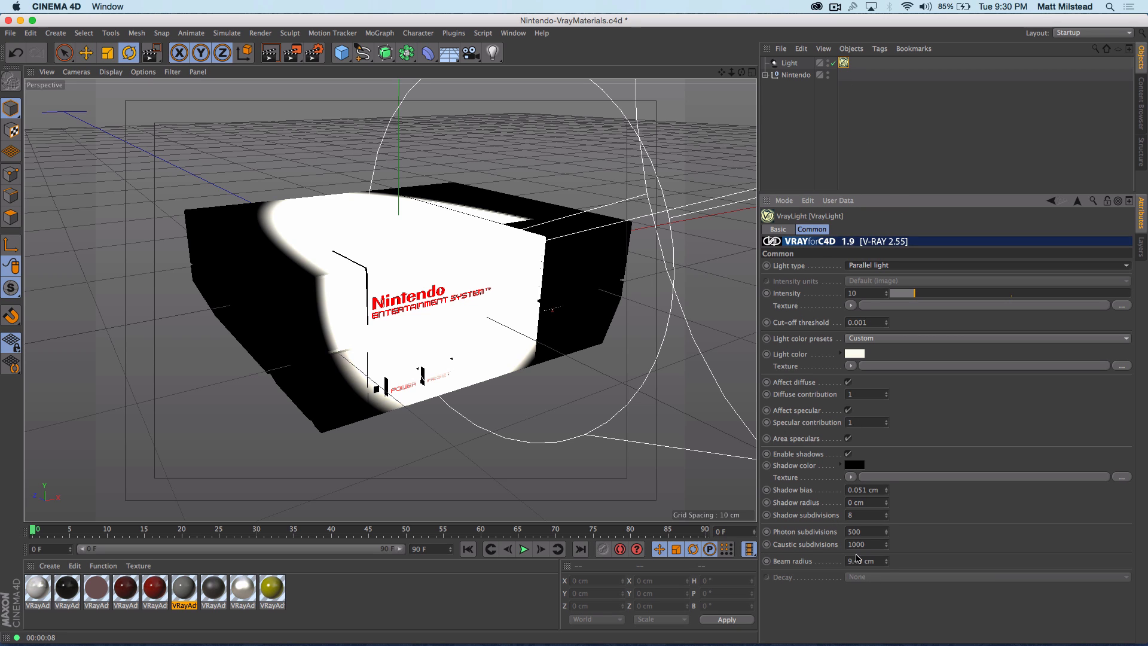
pyautogui.click(900, 268)
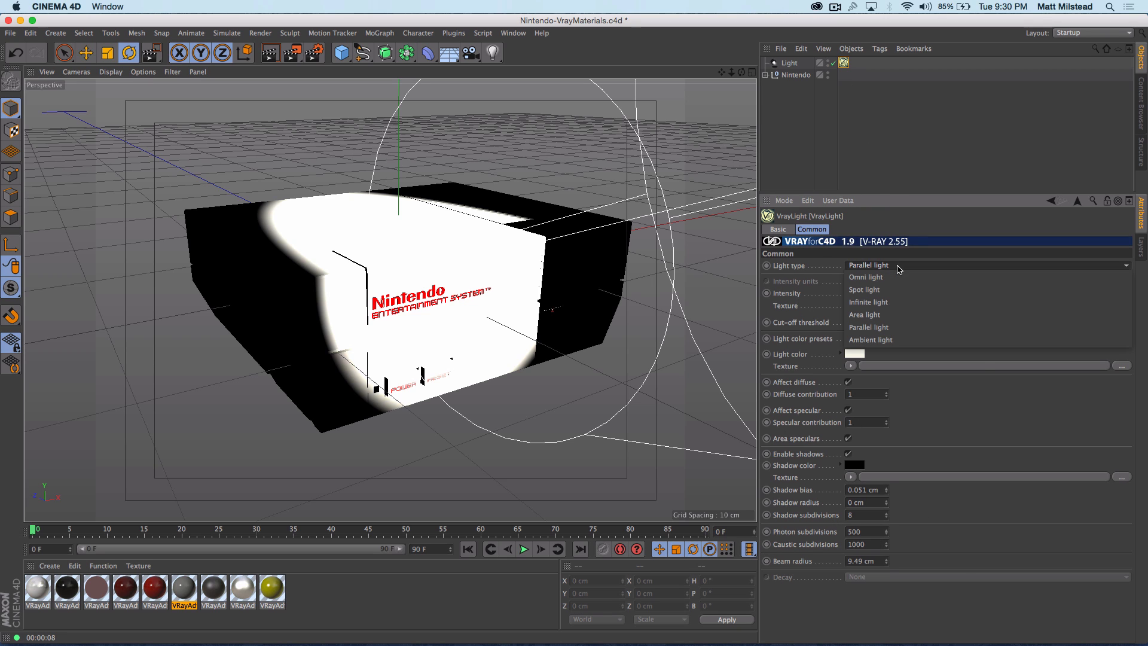
pyautogui.click(891, 279)
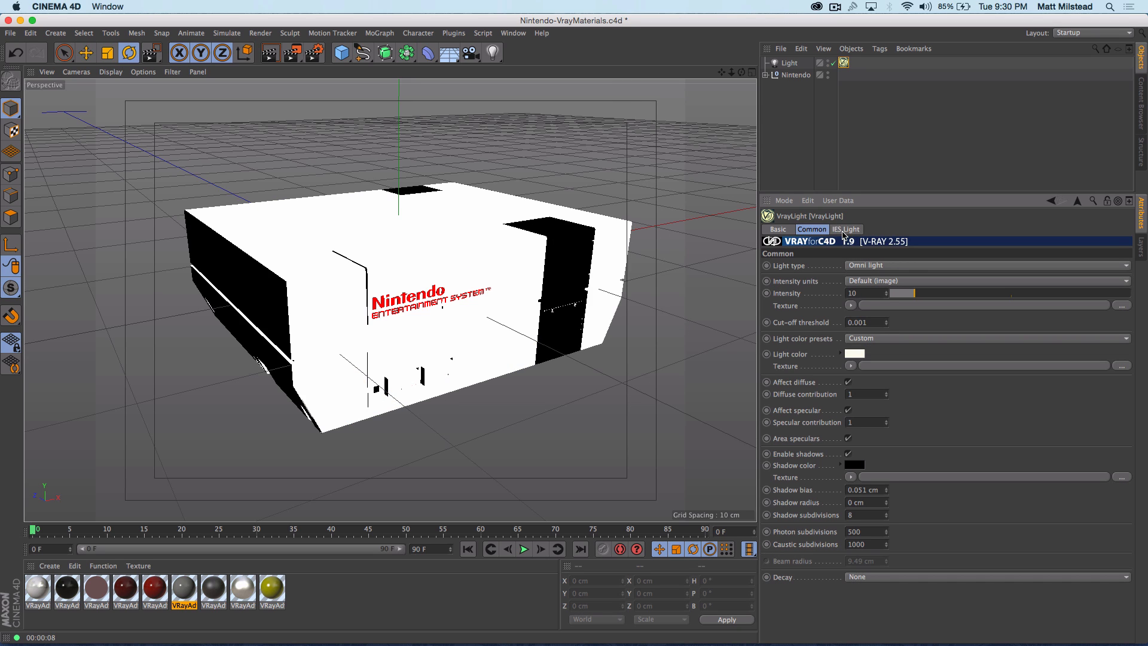
pyautogui.click(841, 230)
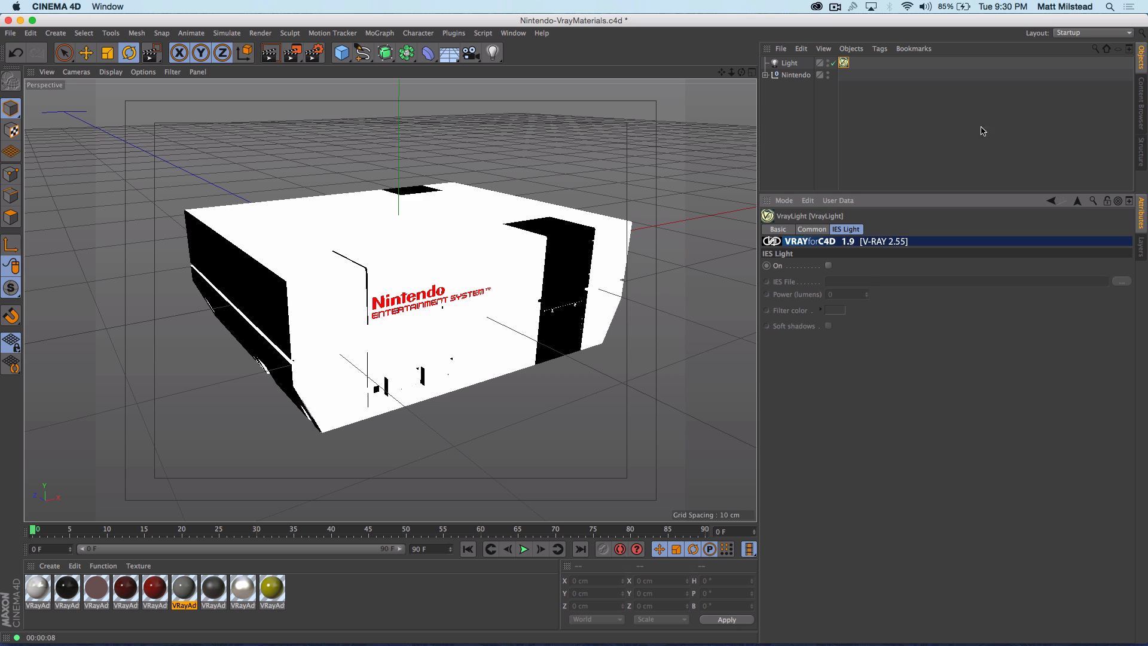
# Search the Content Browser's presets for "ies"
pyautogui.click(1140, 109)
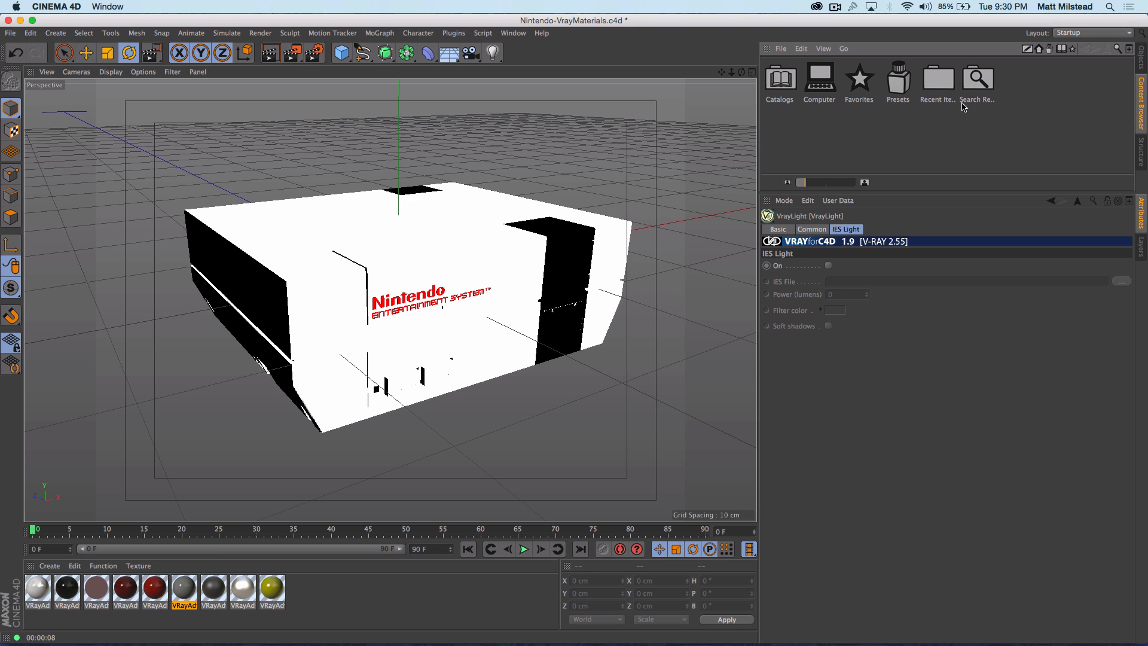
pyautogui.click(1118, 49)
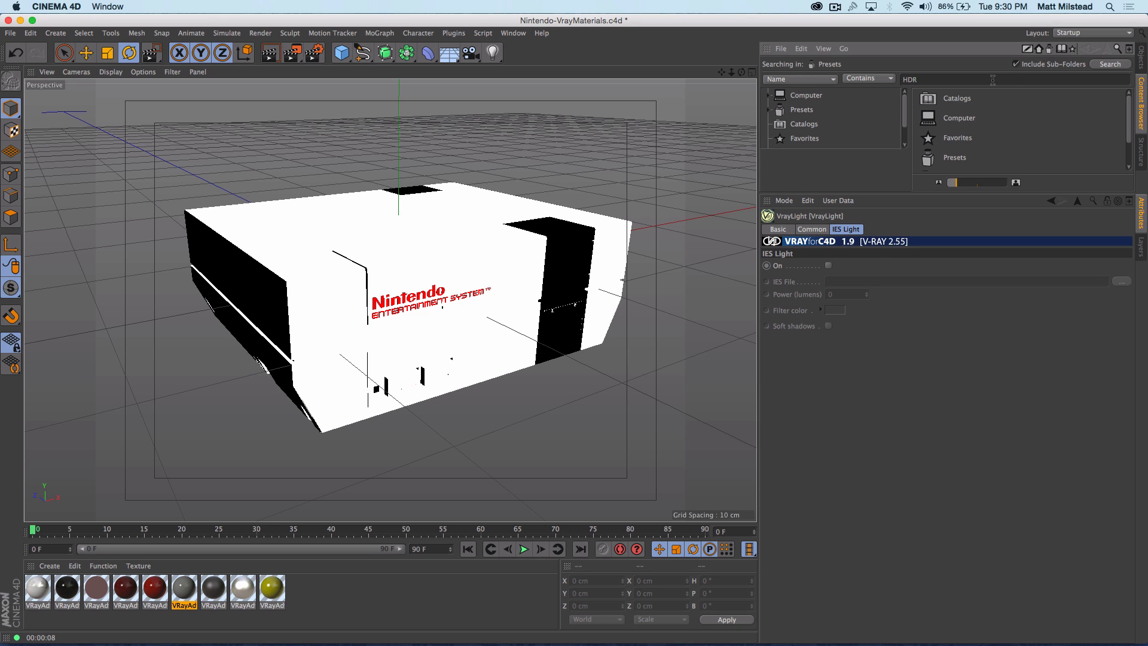
pyautogui.moveTo(993, 80); pyautogui.dragTo(875, 70)
pyautogui.write('ies')
pyautogui.press('Return')
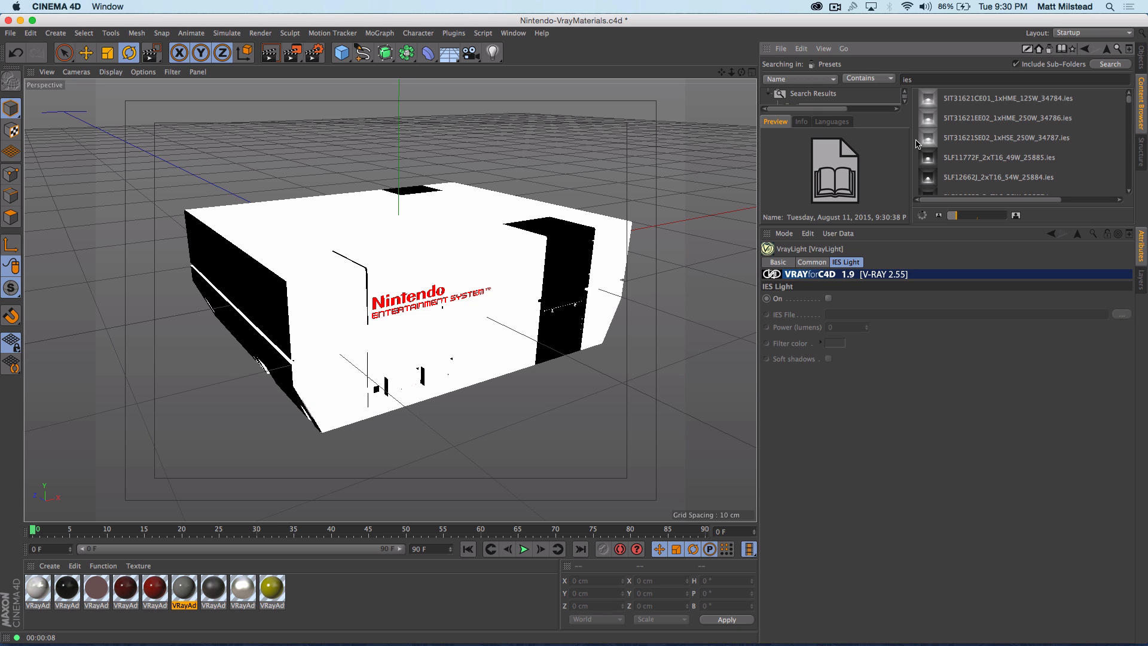
# Browse the IES presets and select 5LF61961X_1xT16_80W_27478.ies to preview its light pattern
pyautogui.scroll(-2, 945, 165)
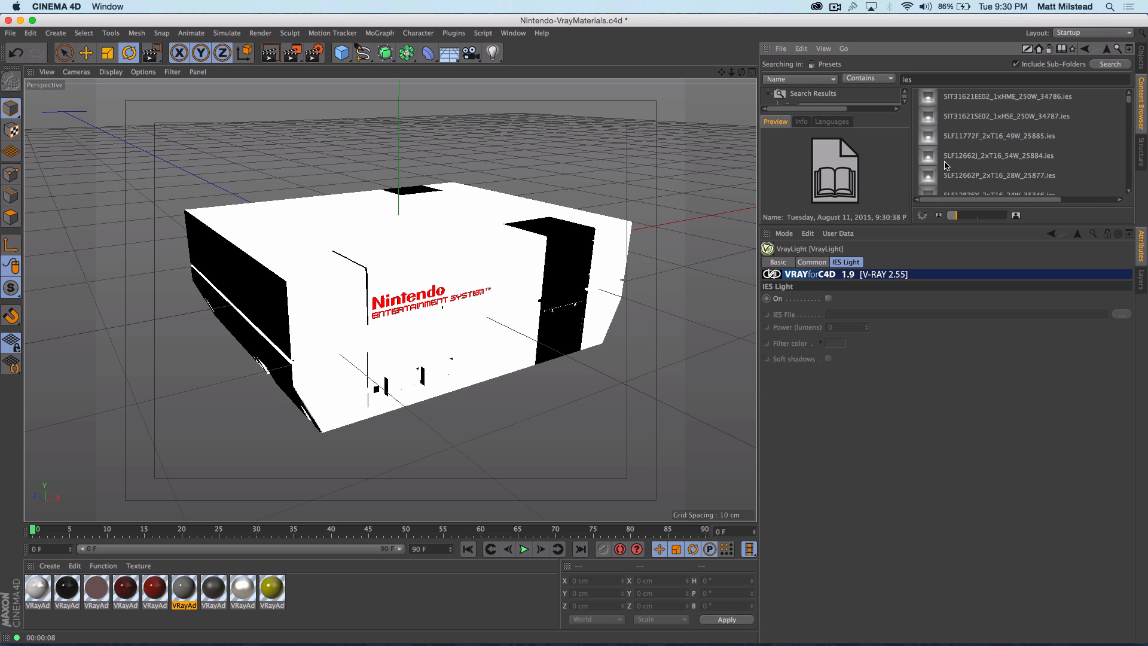
pyautogui.scroll(-5, 945, 165)
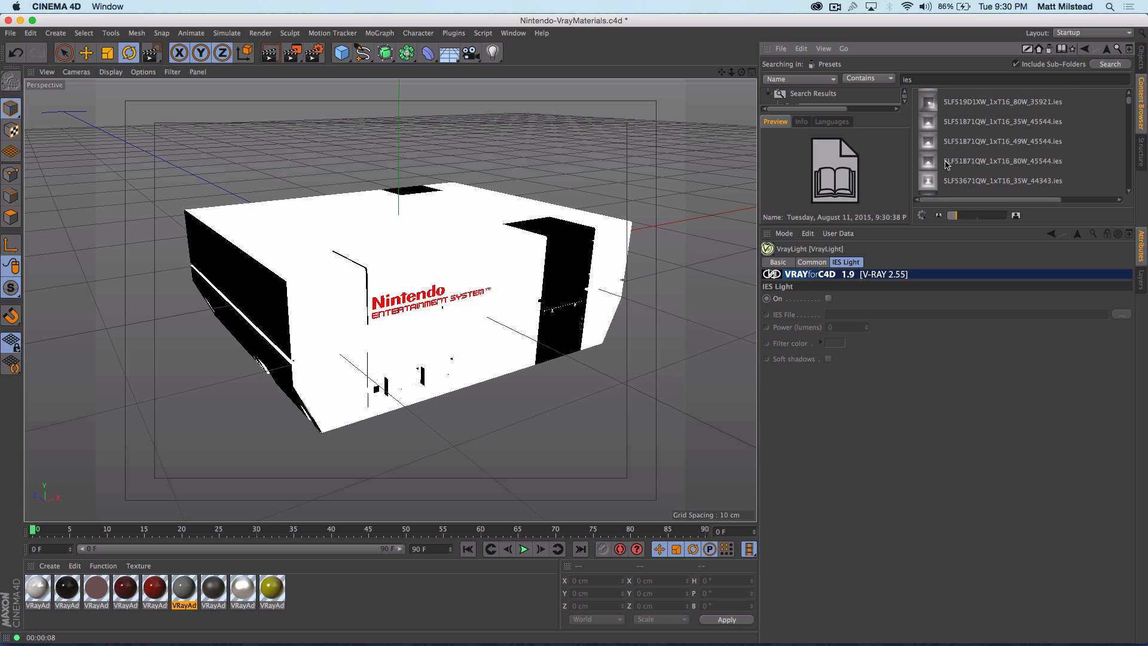
pyautogui.scroll(2, 945, 166)
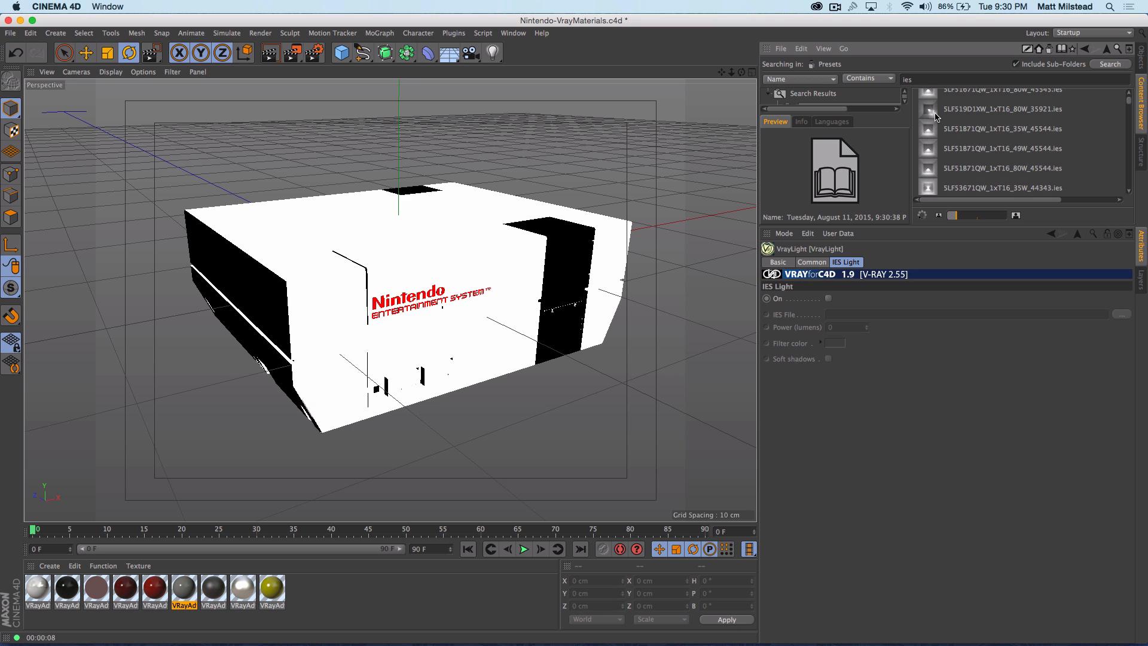
pyautogui.scroll(-4, 937, 117)
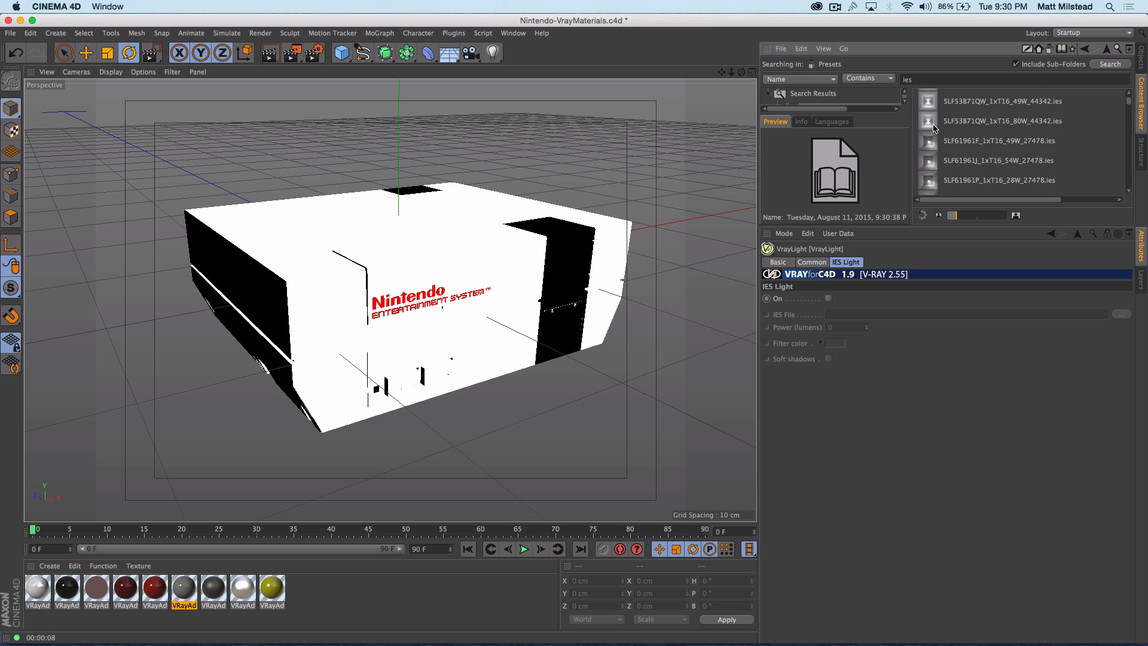
pyautogui.scroll(-3, 936, 127)
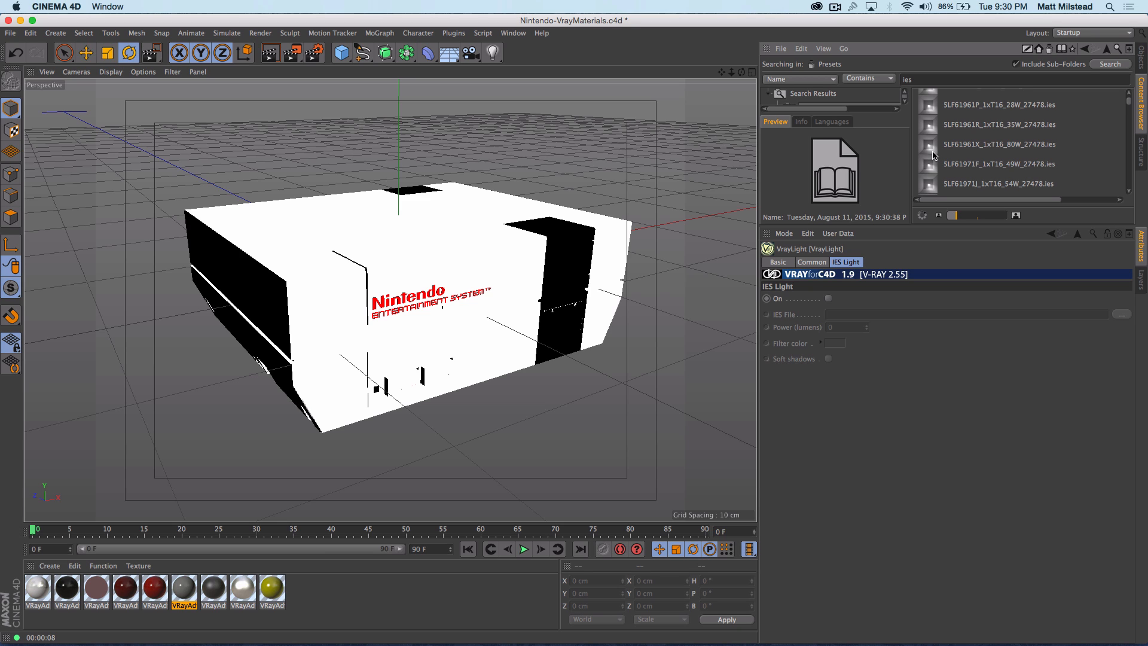
pyautogui.click(931, 148)
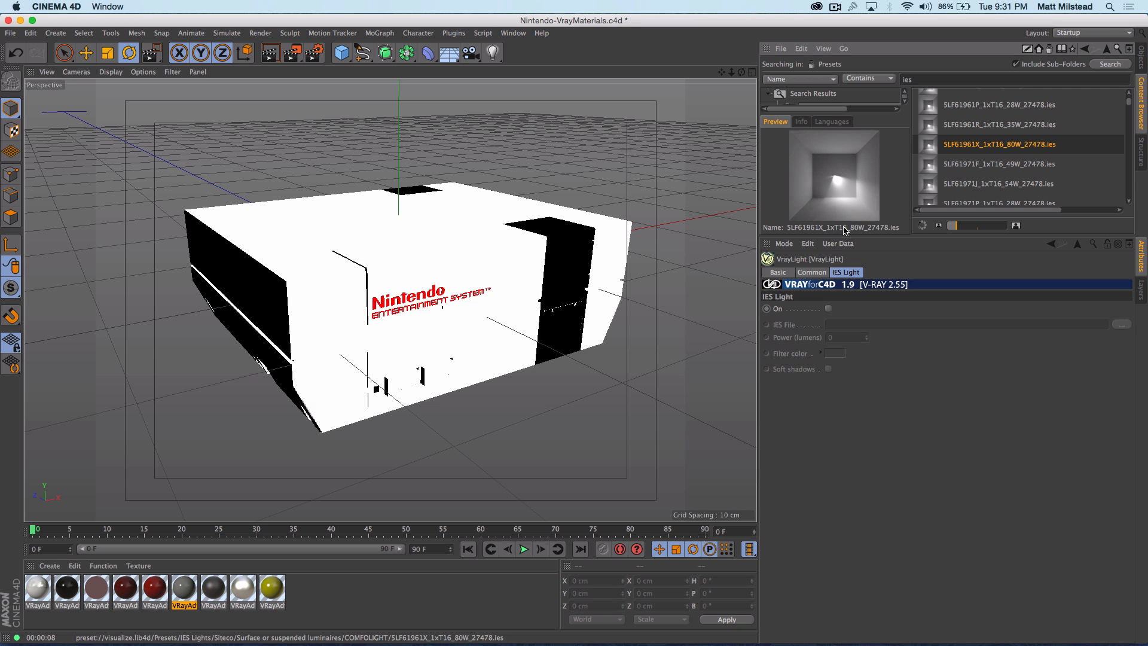
# Turn on the VrayLight's IES light, assign 5LF61961X_1xT16_80W_27478.ies as its IES file, and enable soft shadows
pyautogui.click(829, 309)
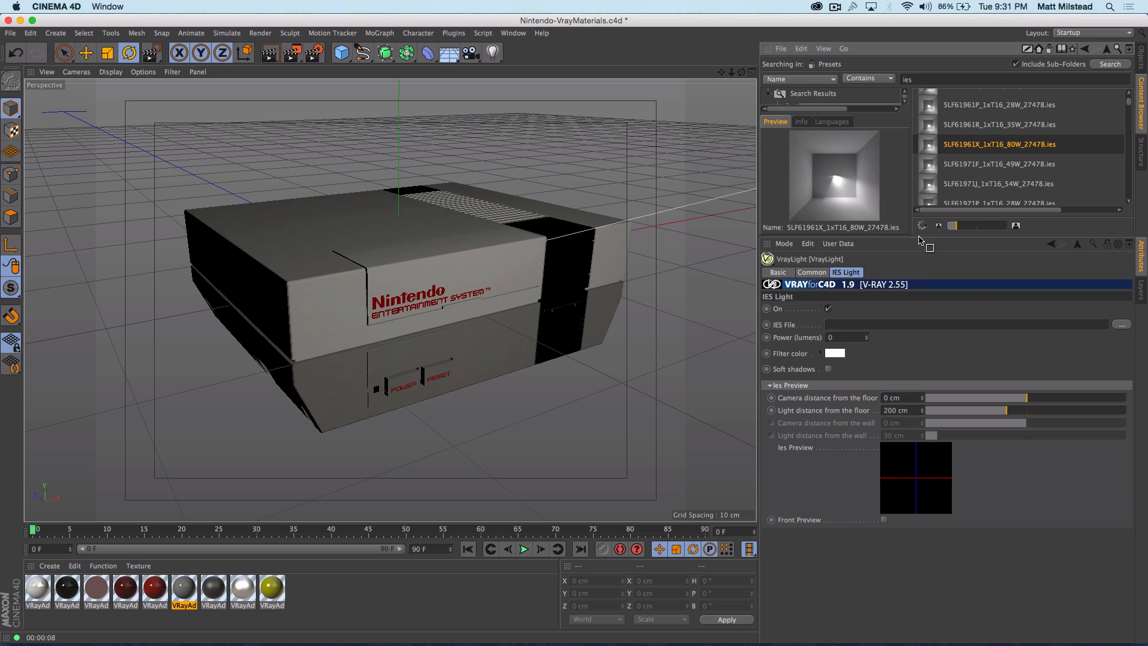
pyautogui.moveTo(921, 241); pyautogui.dragTo(852, 328)
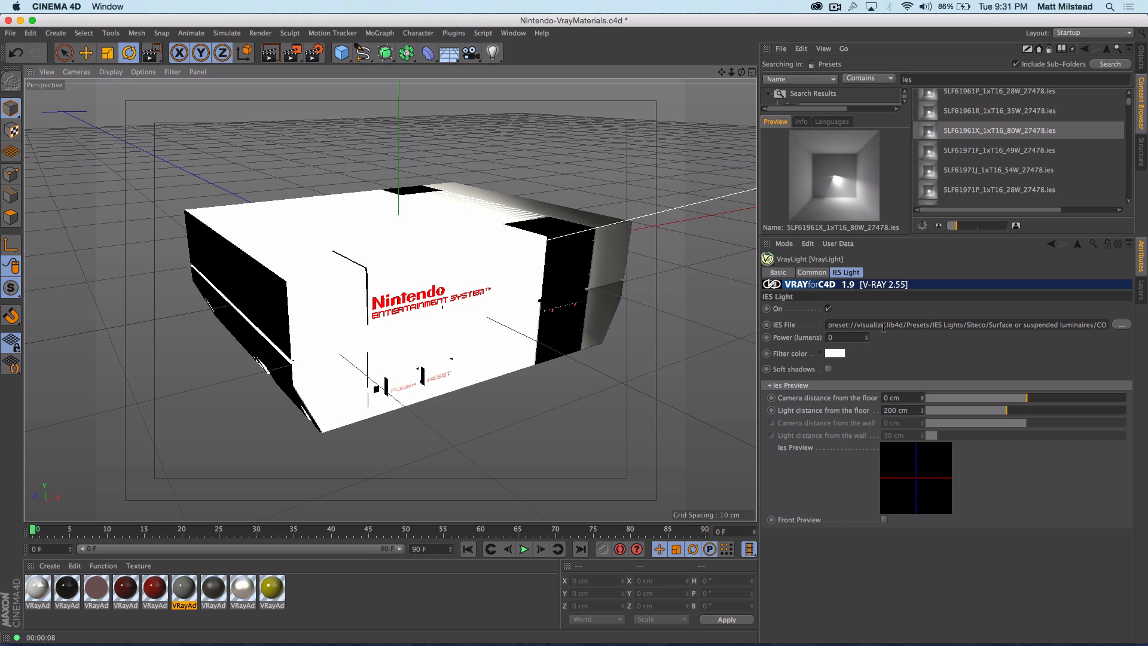
pyautogui.click(828, 369)
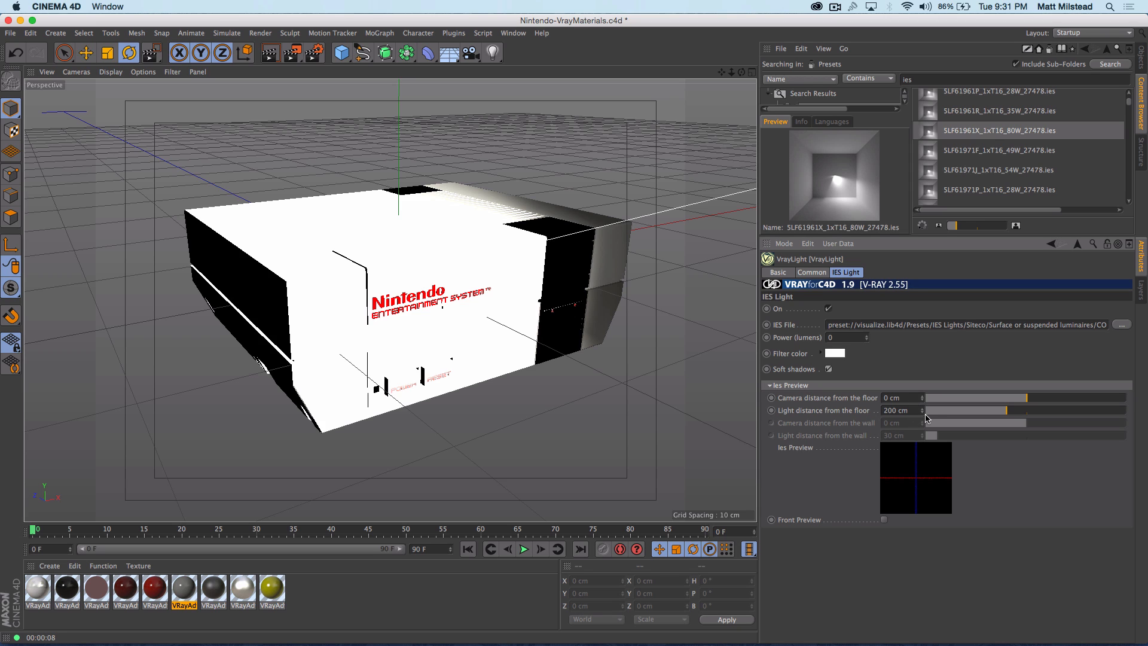
# Set the IES preview's light distance from the floor to 100 cm, and toggle the front preview on and back off
pyautogui.moveTo(923, 414); pyautogui.dragTo(975, 412)
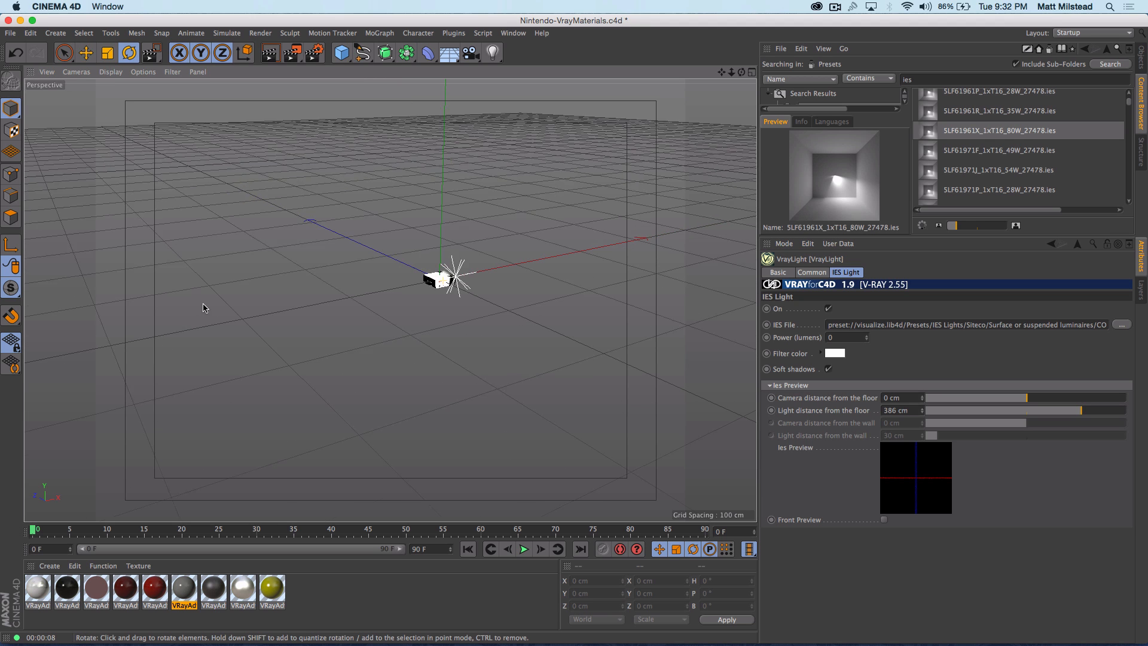
pyautogui.scroll(-10, 206, 307)
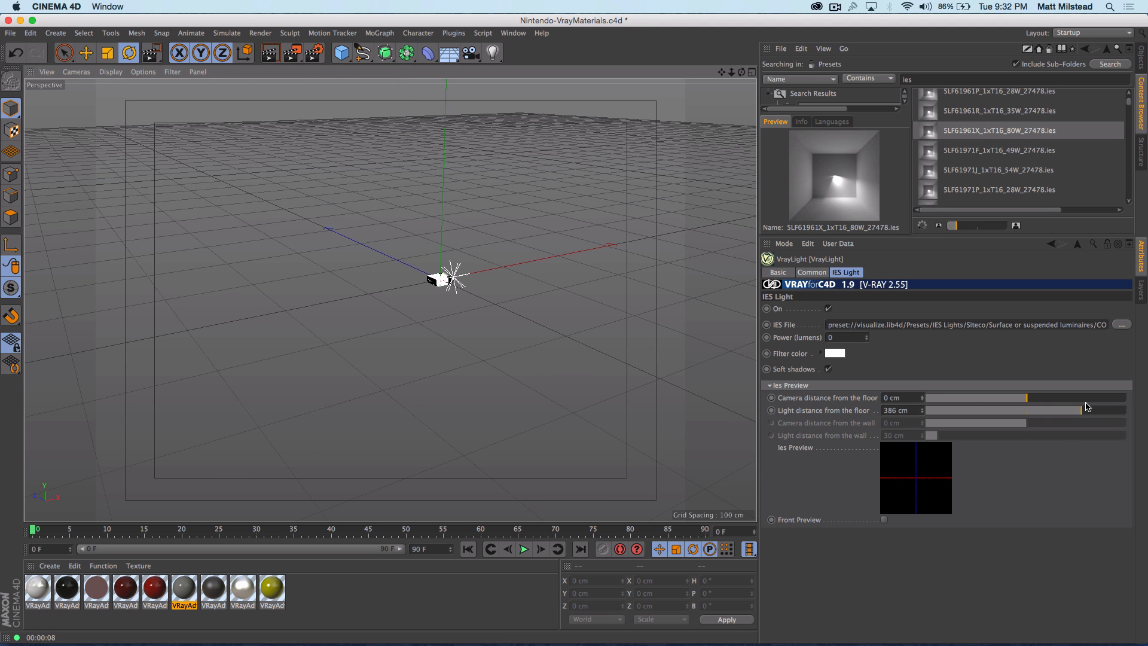
pyautogui.moveTo(1035, 411); pyautogui.dragTo(958, 414)
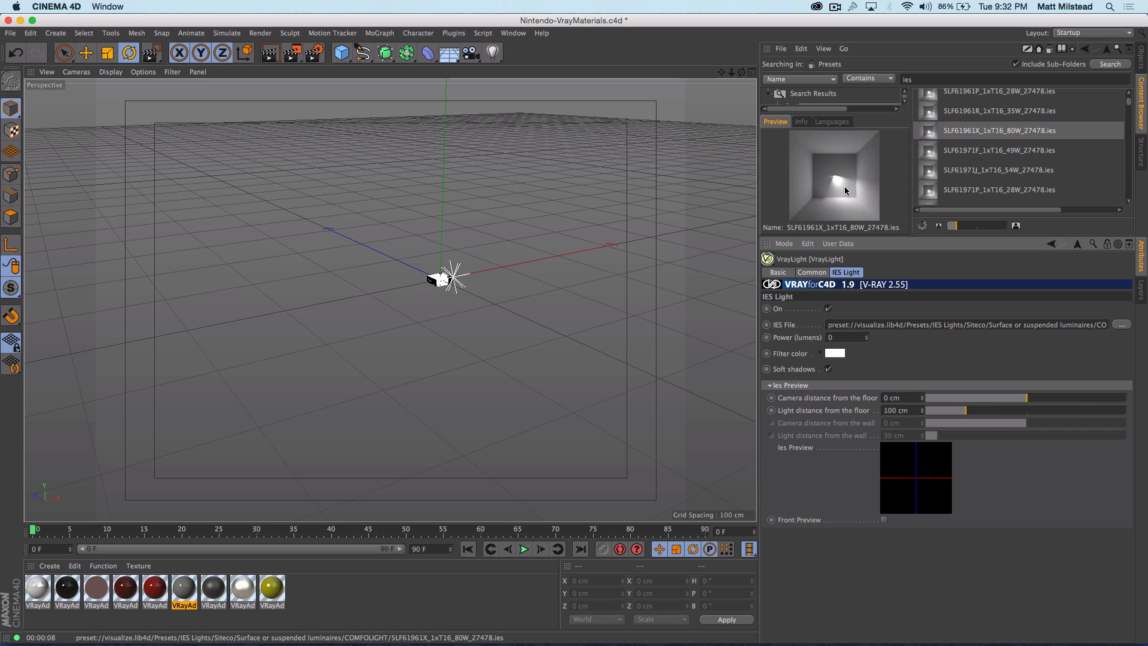
pyautogui.click(884, 520)
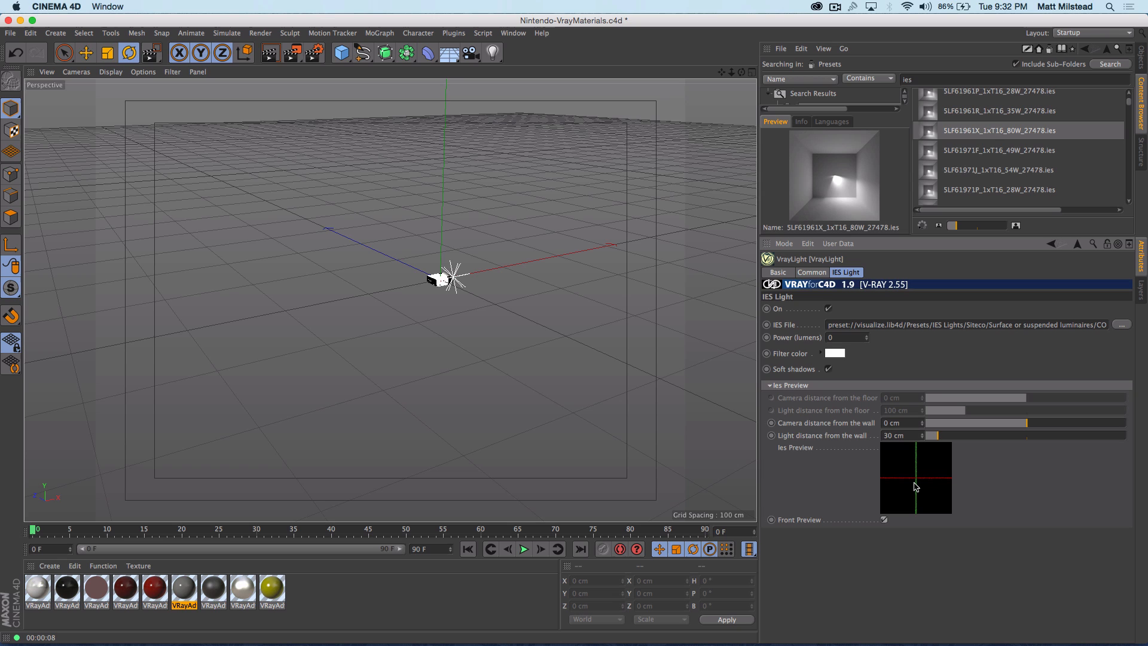
pyautogui.click(884, 520)
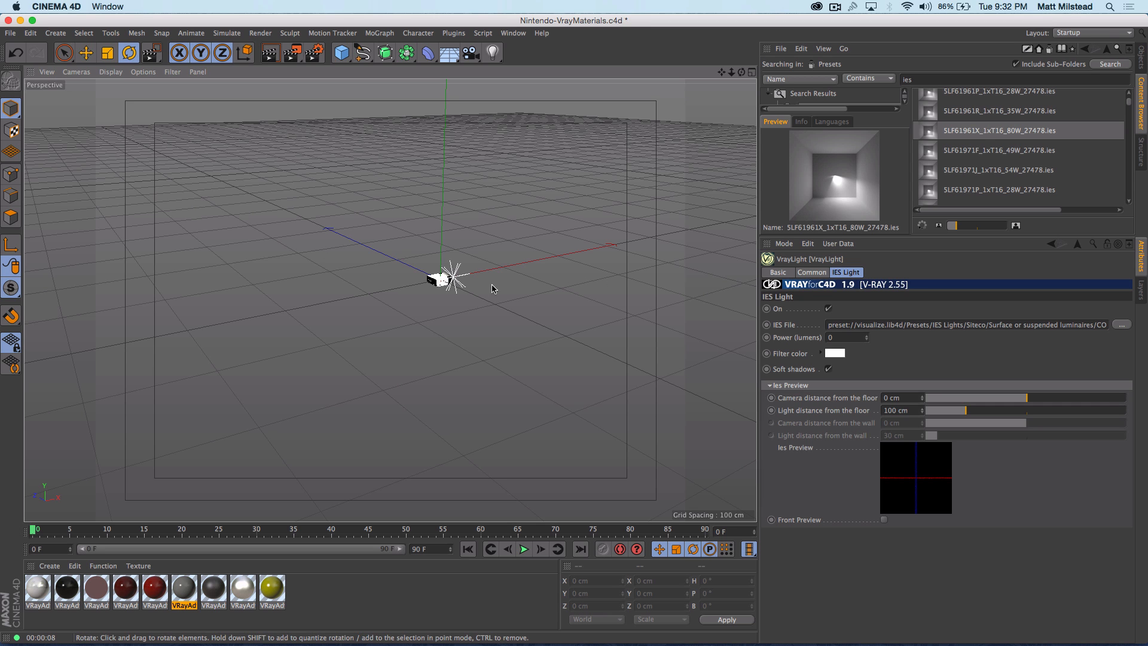
# Switch the VrayLight's light type from Omni to Spot light
pyautogui.scroll(2, 443, 280)
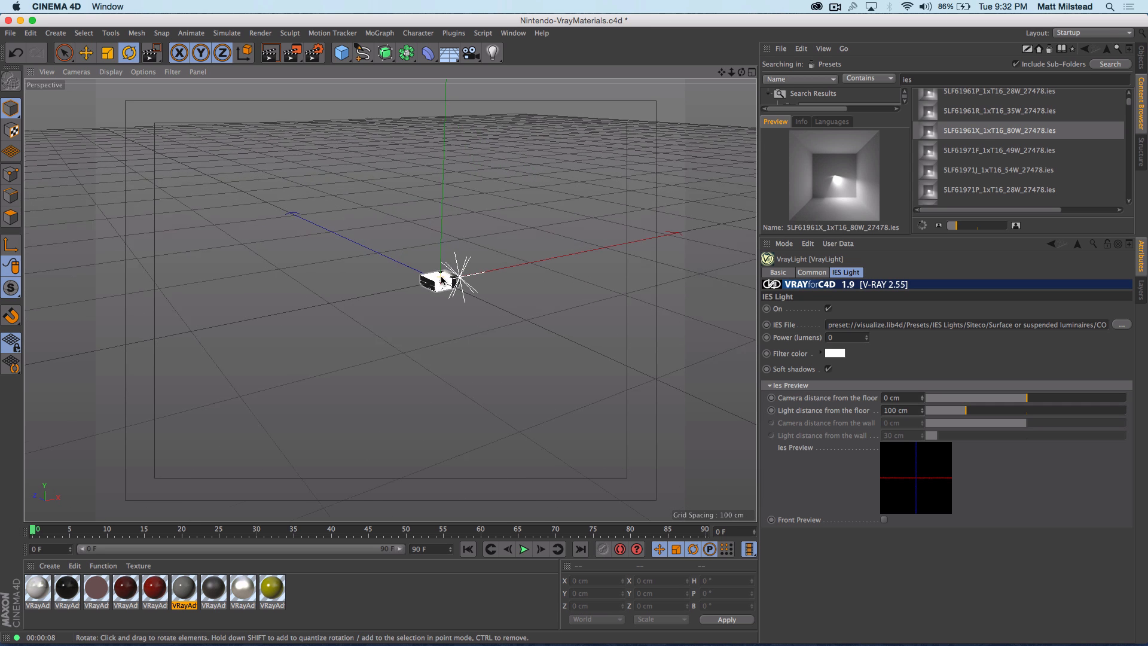
pyautogui.scroll(3, 443, 282)
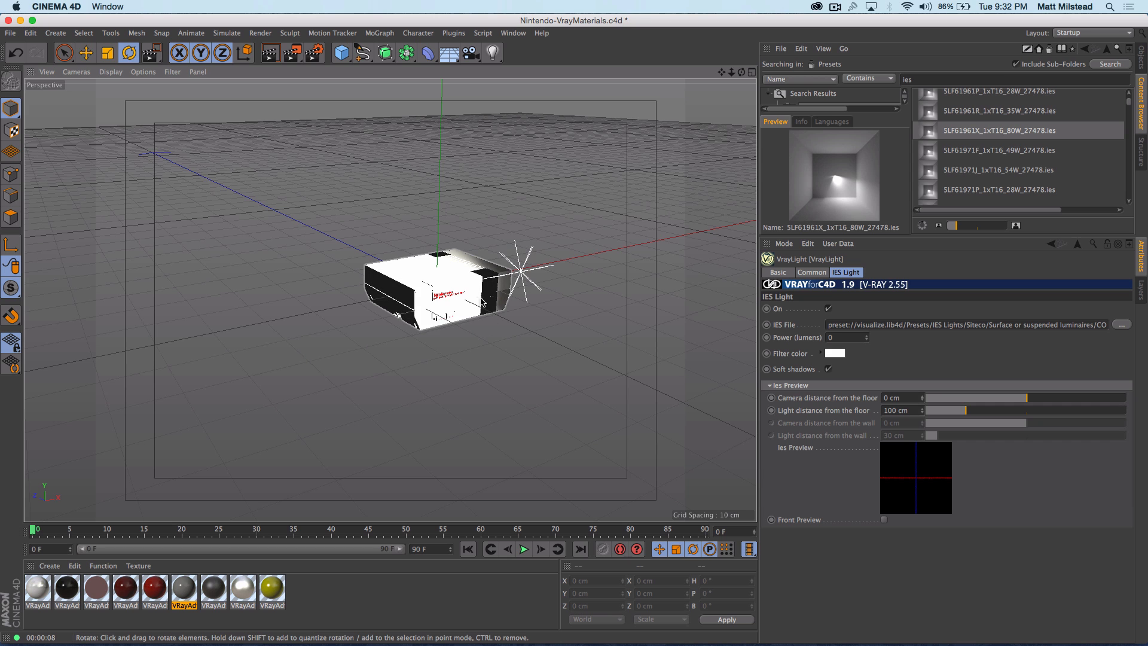
pyautogui.scroll(4, 555, 273)
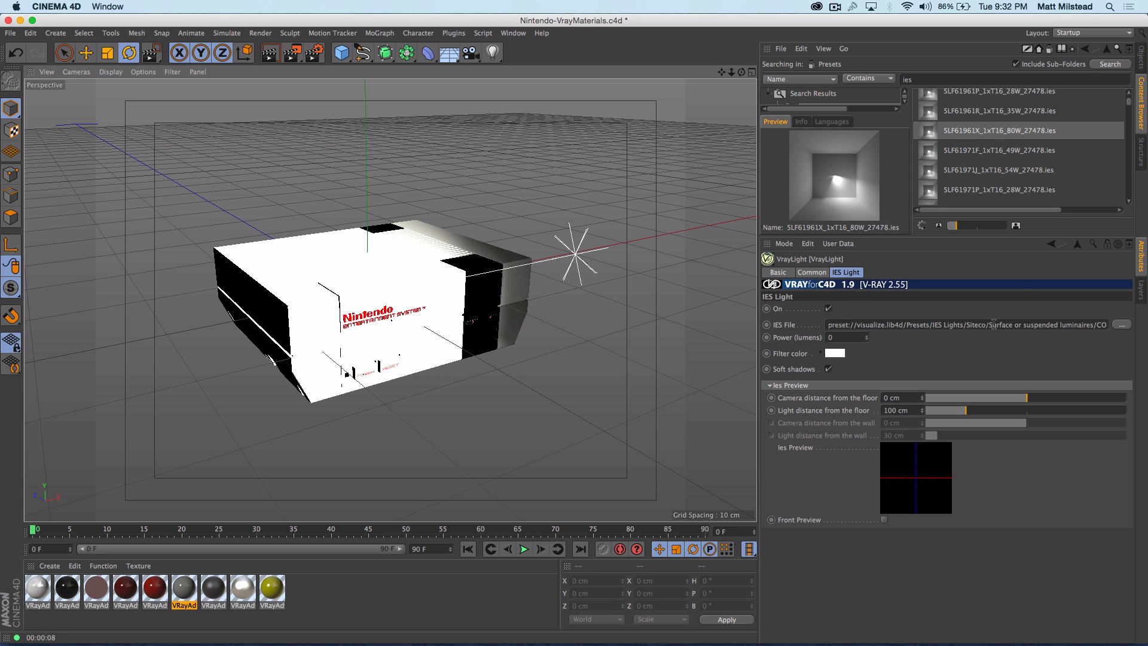
pyautogui.click(803, 272)
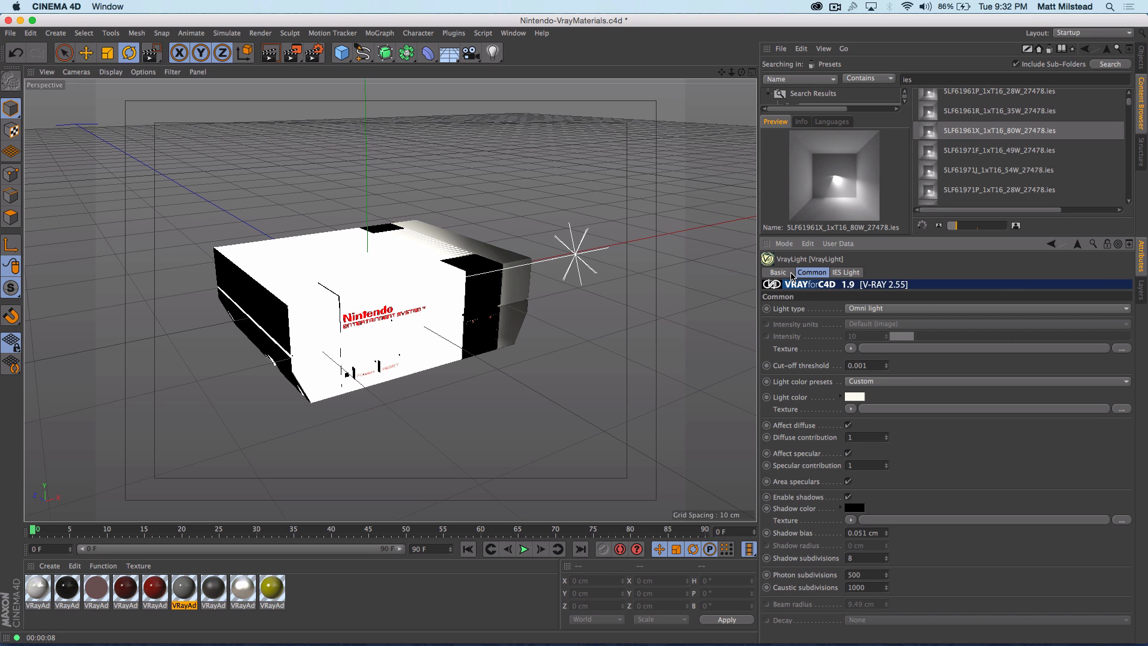
pyautogui.click(864, 309)
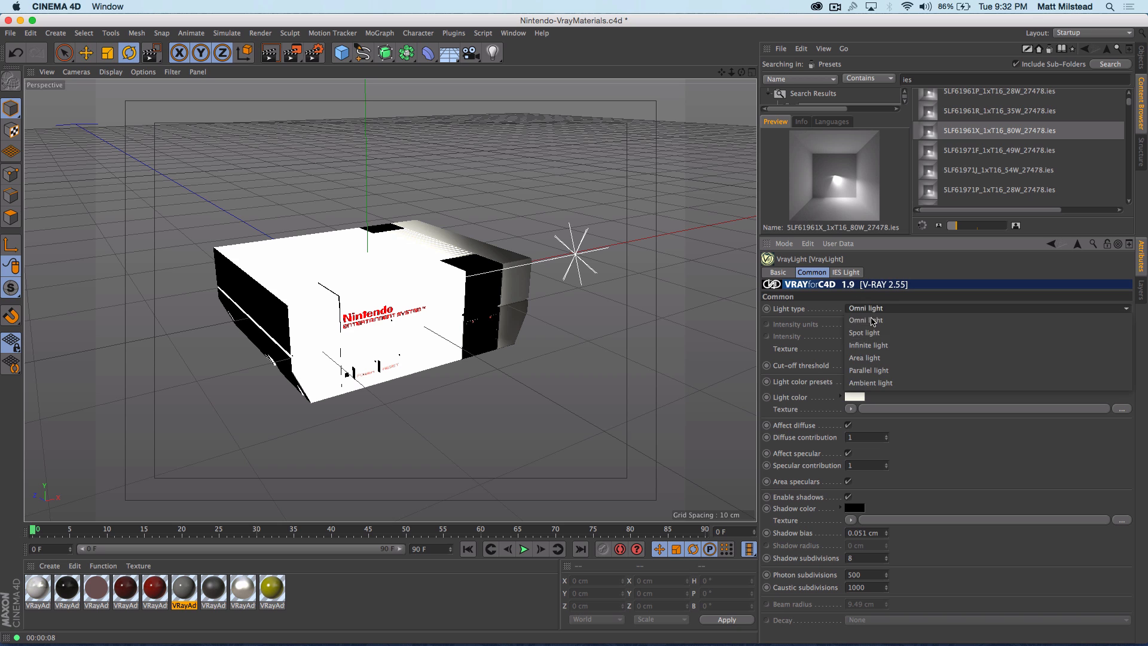
pyautogui.click(884, 335)
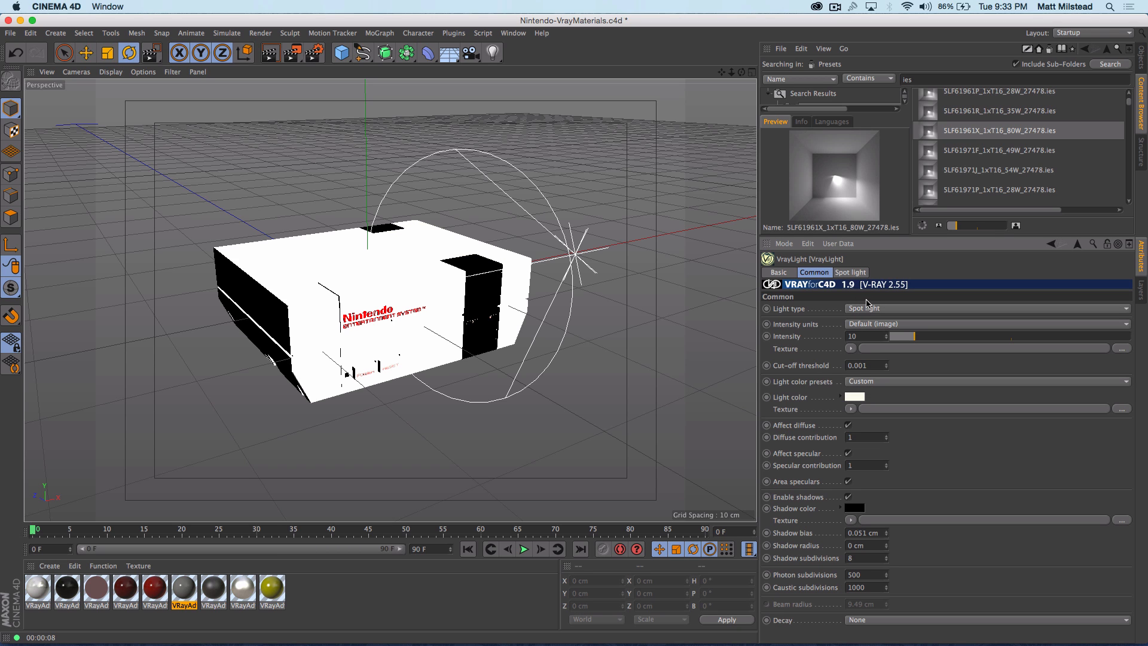
# Set the spot light's cone angle to 54° and its penumbra angle to 80.622°
pyautogui.click(852, 273)
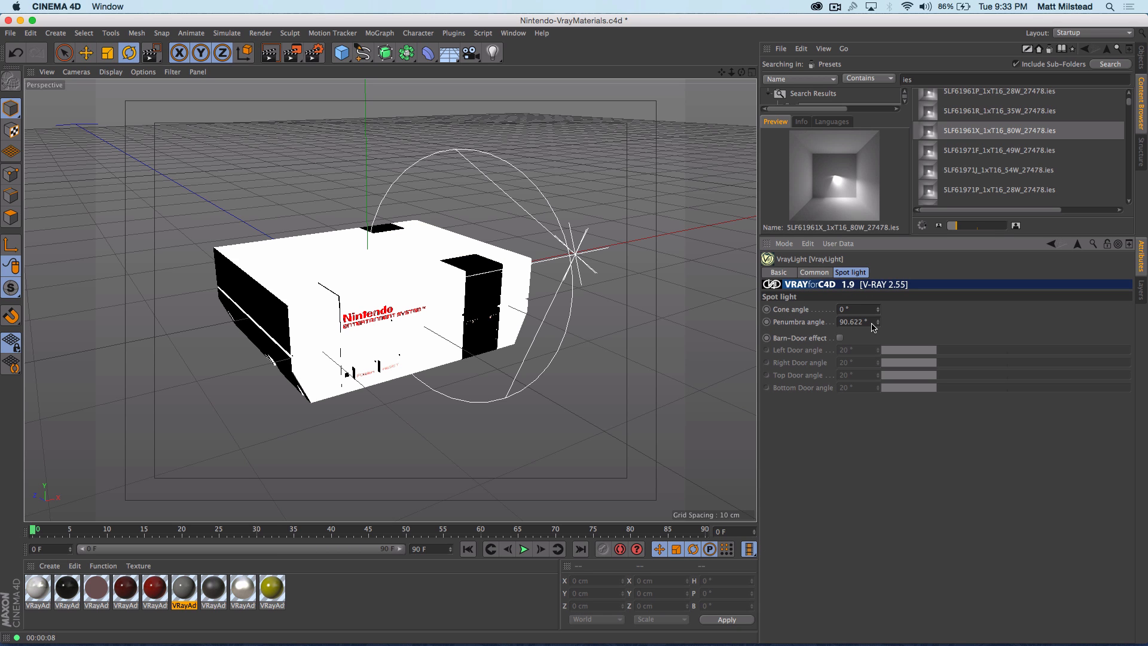
pyautogui.moveTo(878, 310); pyautogui.dragTo(879, 325)
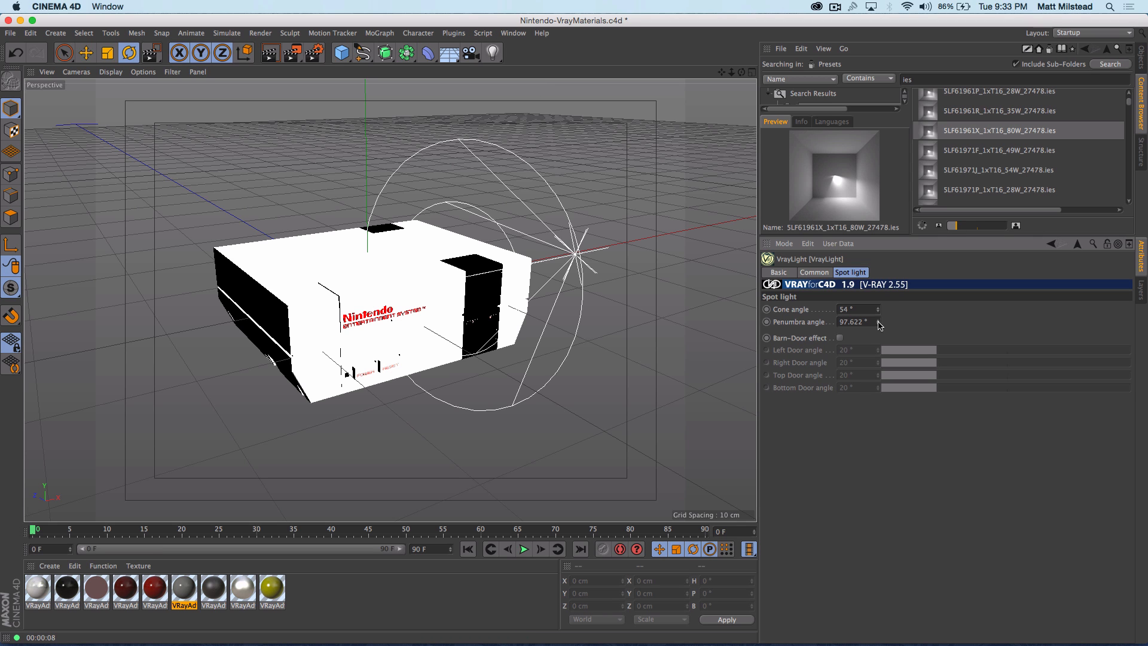
pyautogui.moveTo(878, 323)
pyautogui.mouseDown()
pyautogui.moveTo(879, 388)
pyautogui.moveTo(879, 328)
pyautogui.moveTo(879, 371)
pyautogui.moveTo(878, 352)
pyautogui.moveTo(855, 349)
pyautogui.mouseUp()
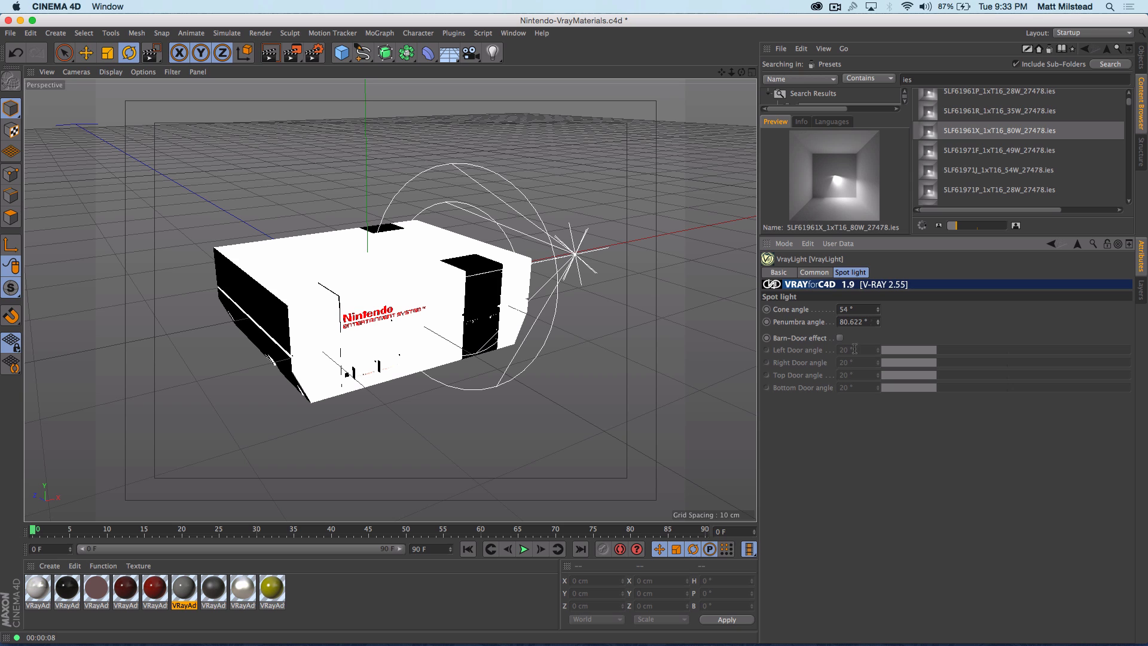
# Try the spot light's barn-door effect with door angles of 16.2° left, 57.5° right, 48.7° top and 60.3° bottom
pyautogui.click(840, 338)
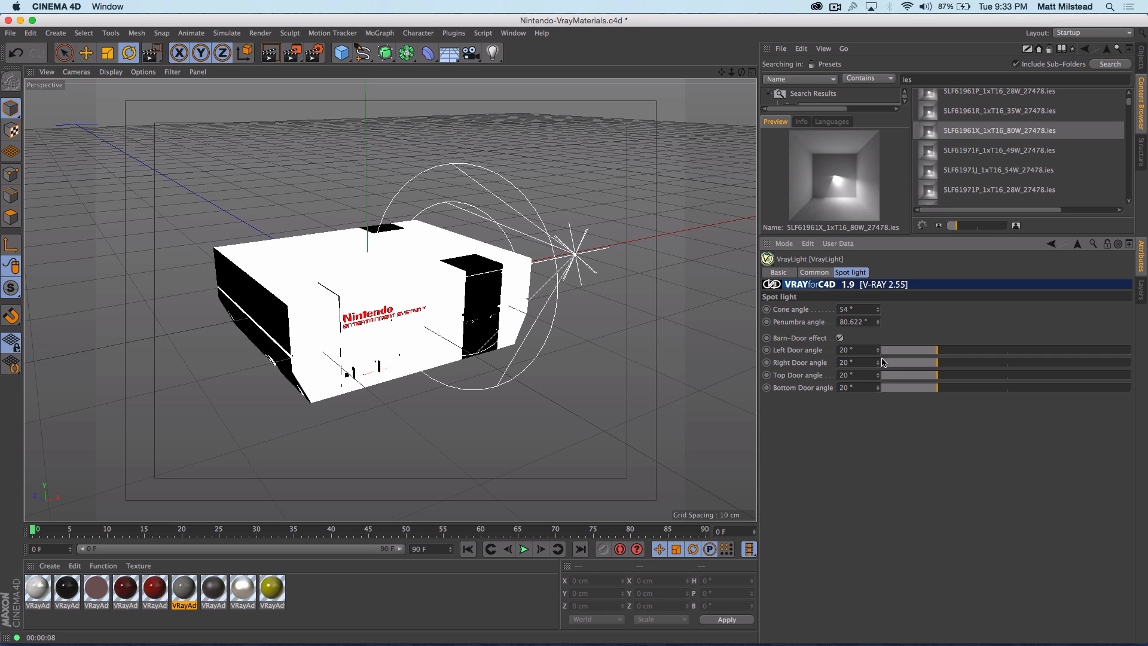
pyautogui.moveTo(938, 353); pyautogui.dragTo(1042, 363)
pyautogui.moveTo(950, 377); pyautogui.dragTo(1050, 389)
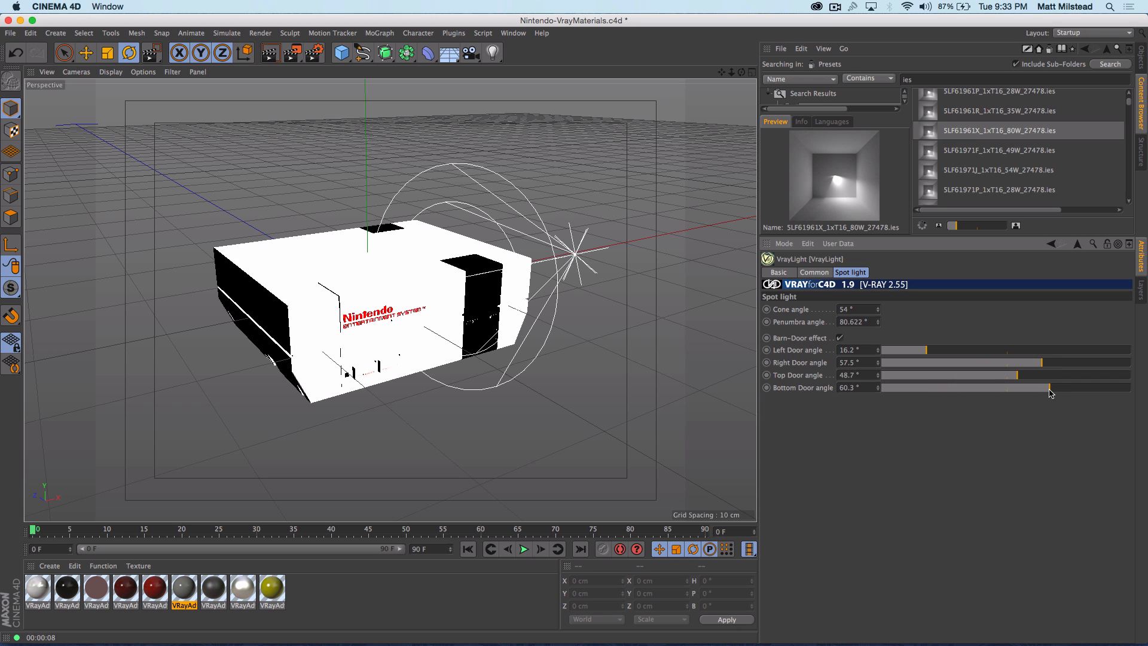
pyautogui.click(839, 338)
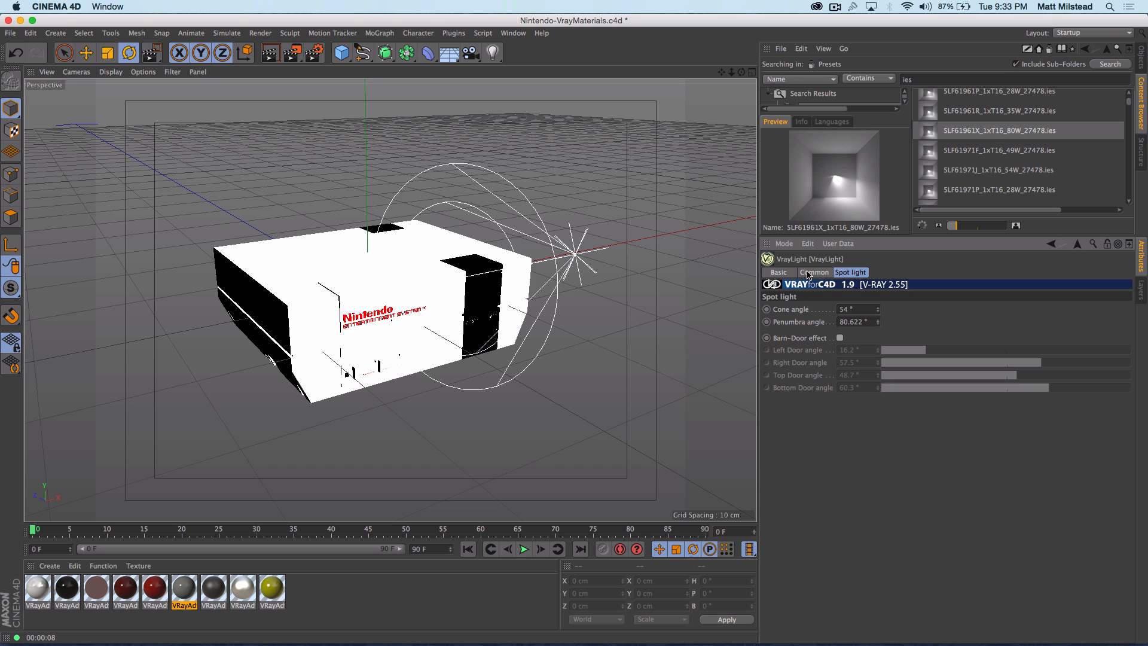
# Switch the VrayLight's light type to Infinite light and open its Sun light settings
pyautogui.click(809, 275)
pyautogui.click(894, 309)
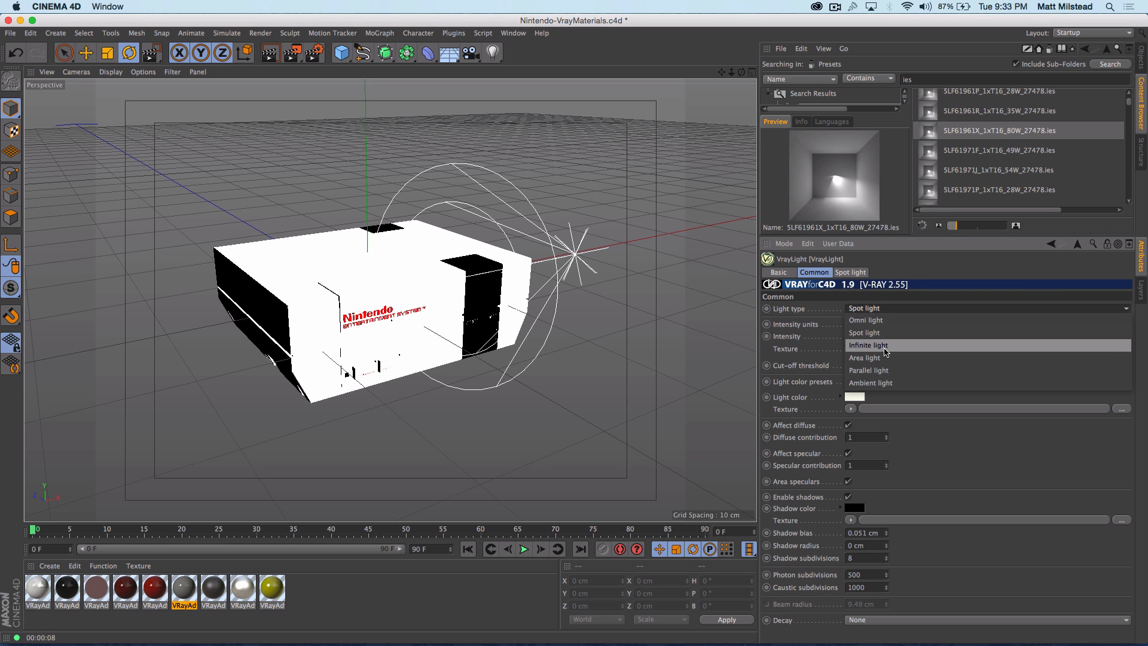
pyautogui.click(877, 349)
pyautogui.click(843, 273)
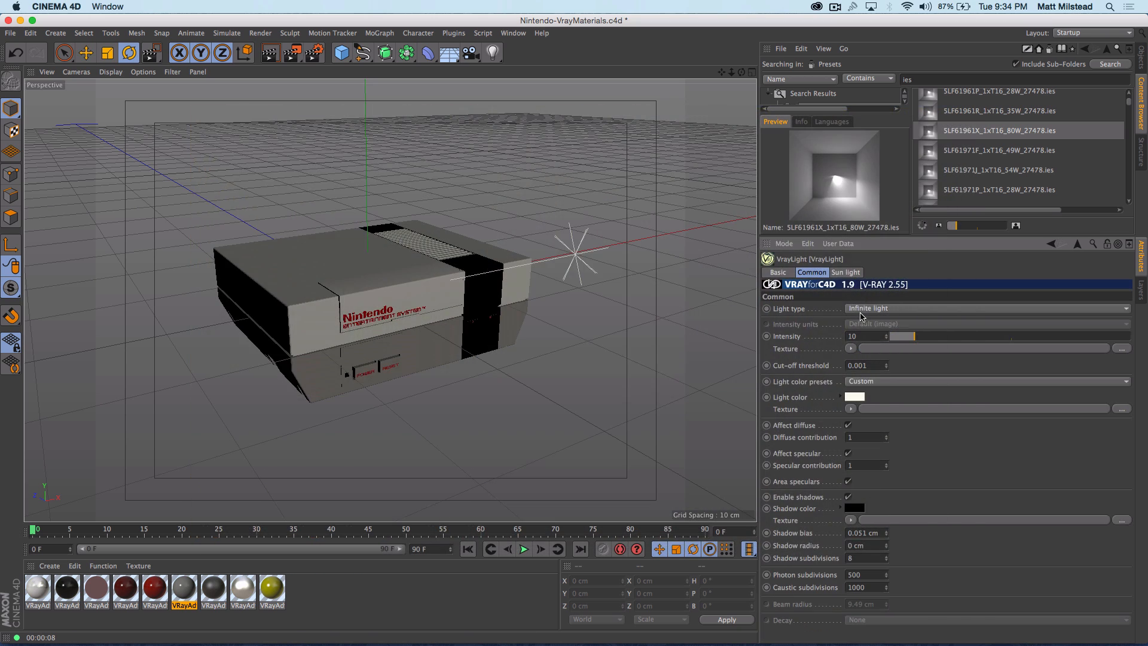
# Enable Physical Sun in the infinite VrayLight's Sun light settings
pyautogui.click(848, 272)
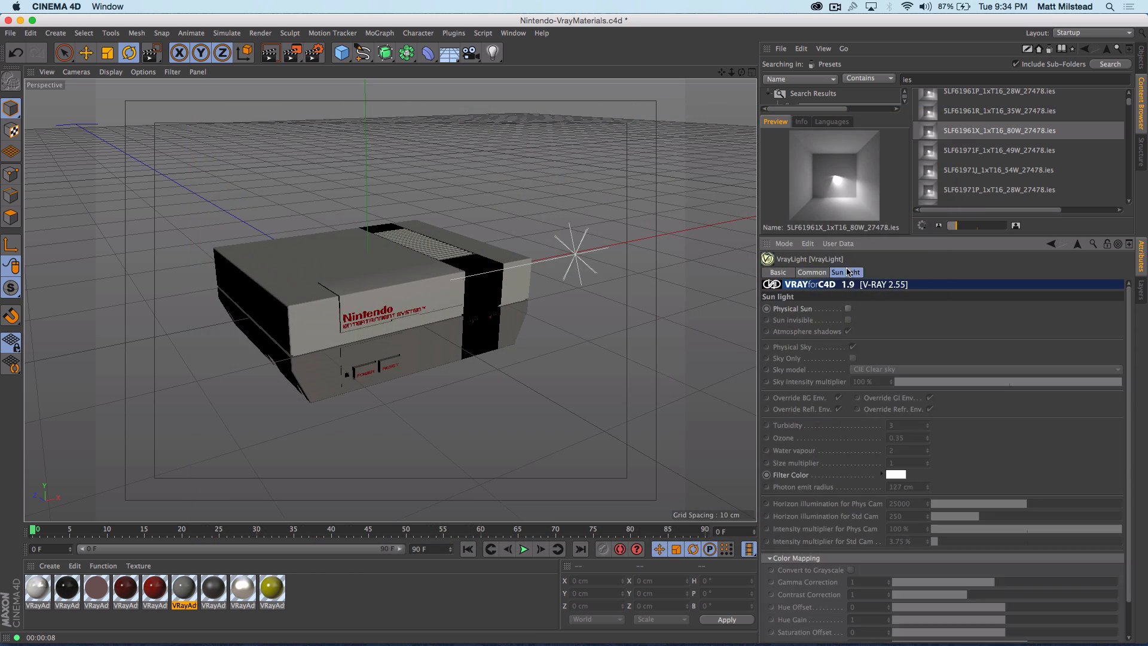
pyautogui.click(848, 309)
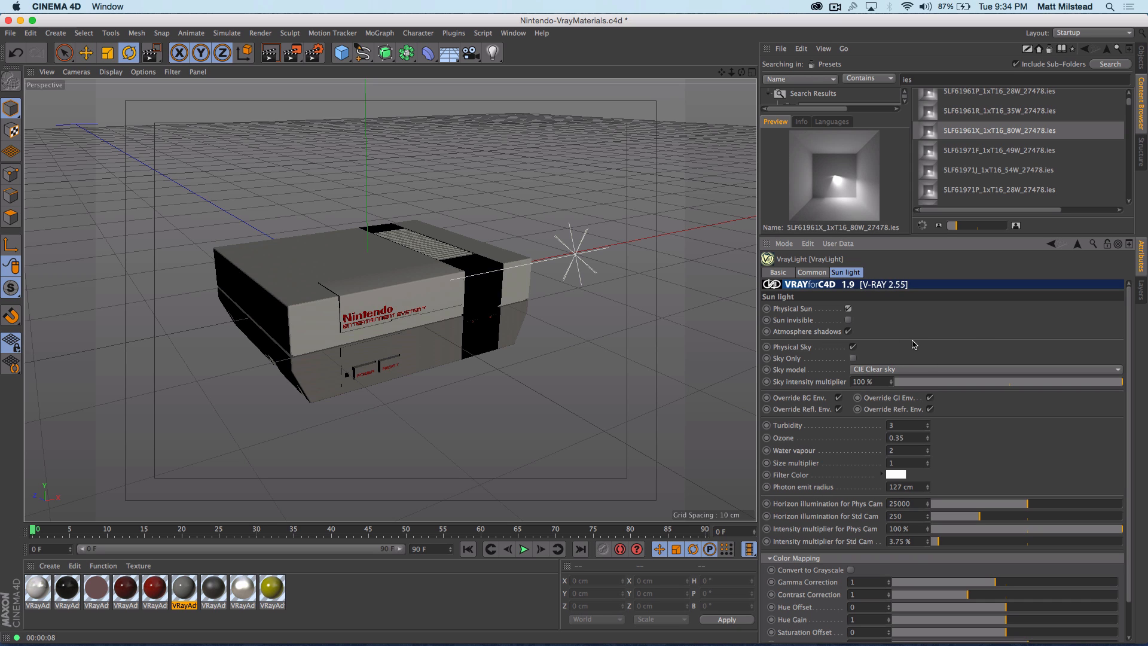
# Try the Sky Only option, switch it back off and inspect the available sky models
pyautogui.scroll(-1, 912, 336)
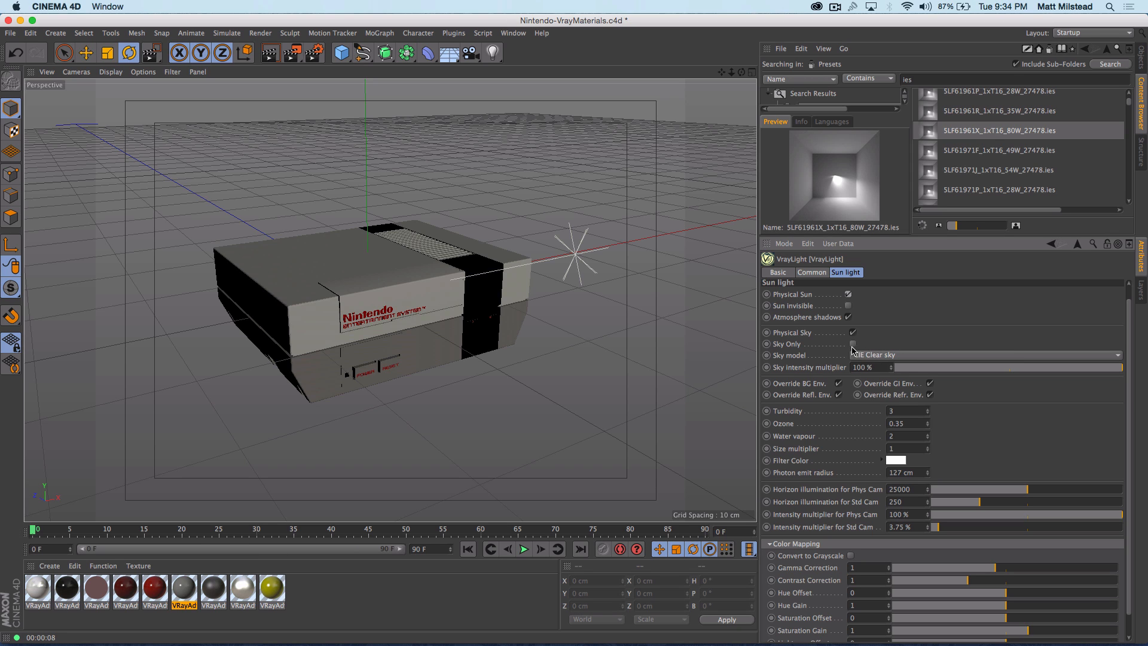
pyautogui.click(853, 343)
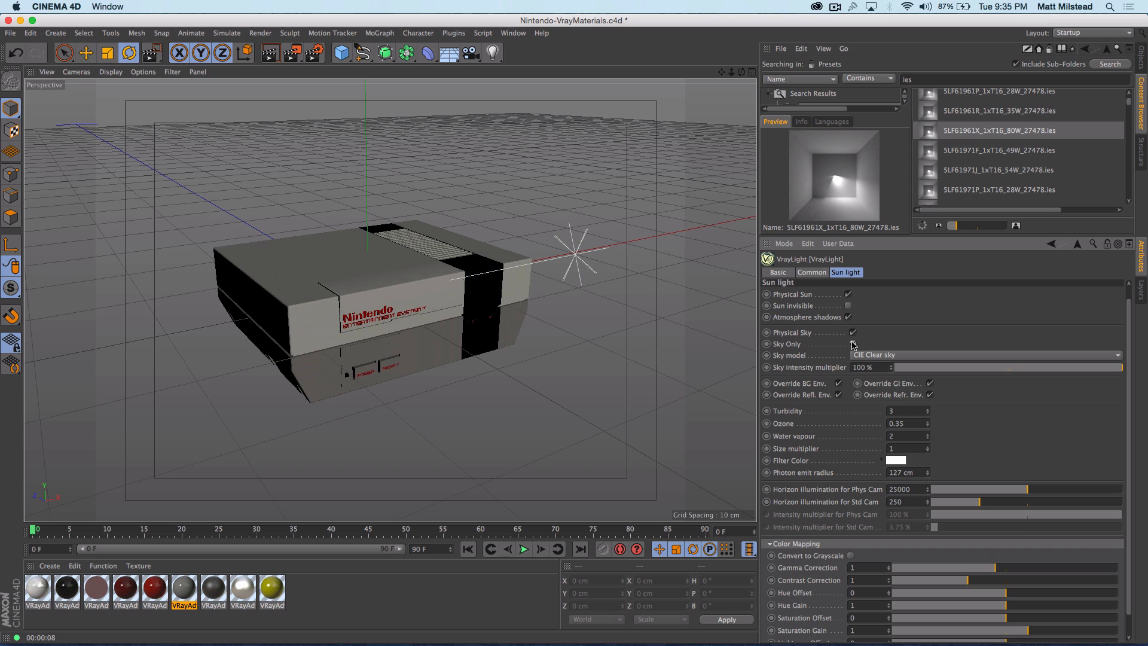
pyautogui.click(853, 344)
pyautogui.click(868, 355)
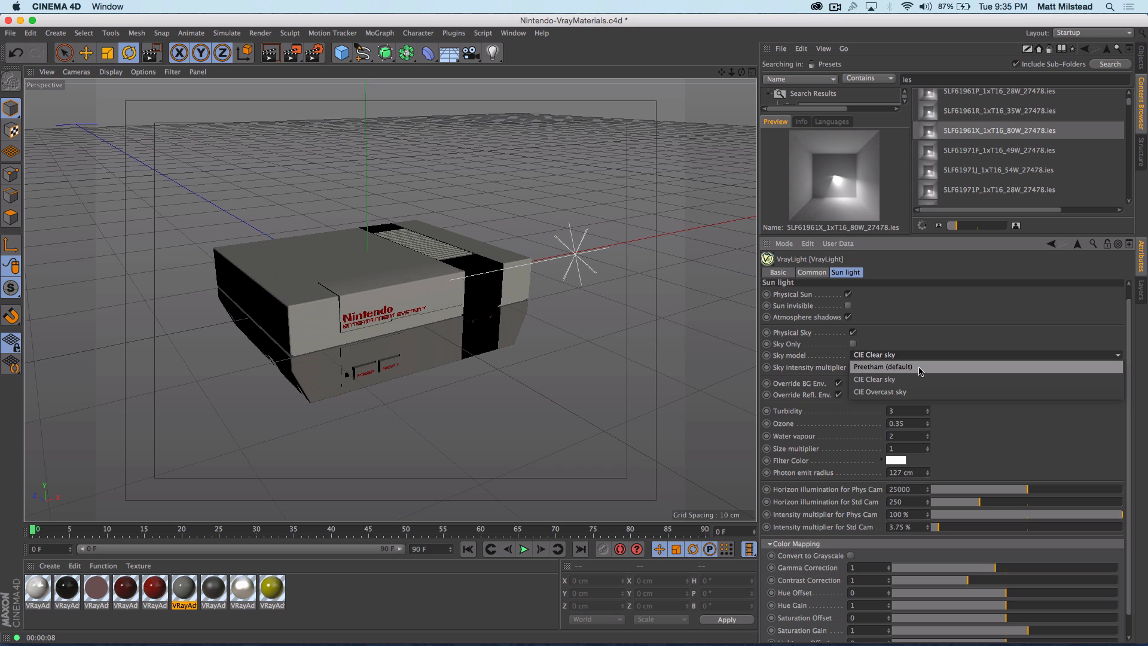
pyautogui.click(917, 326)
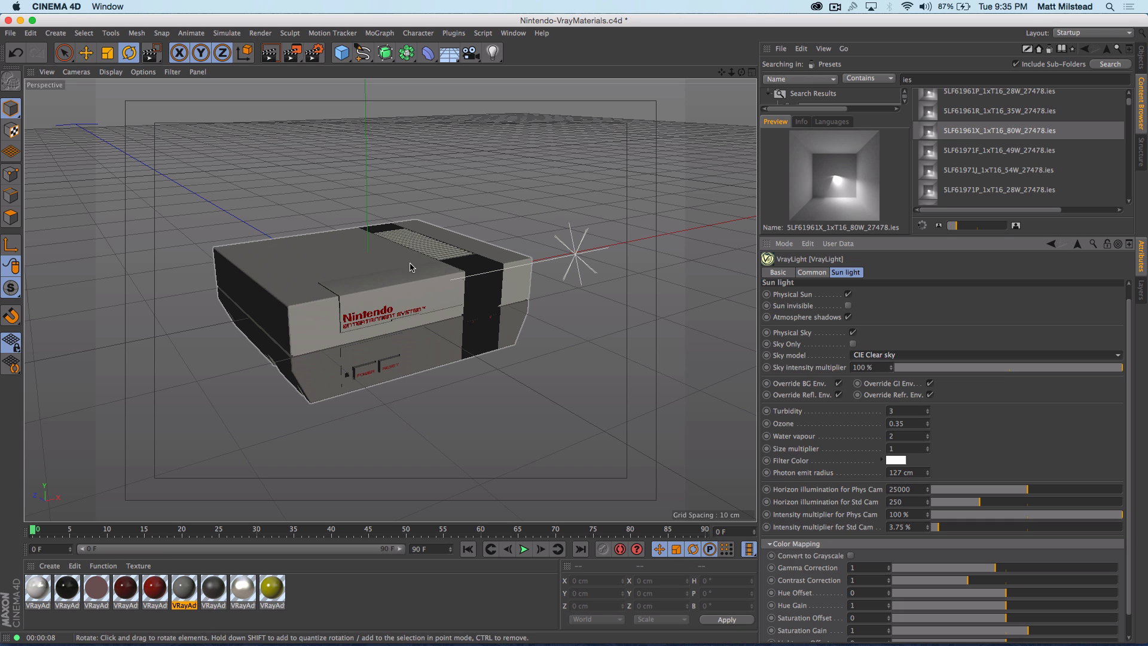
# Select the Light object and rotate it to point steeply downward at a pitch of about -69.2°
pyautogui.click(1143, 59)
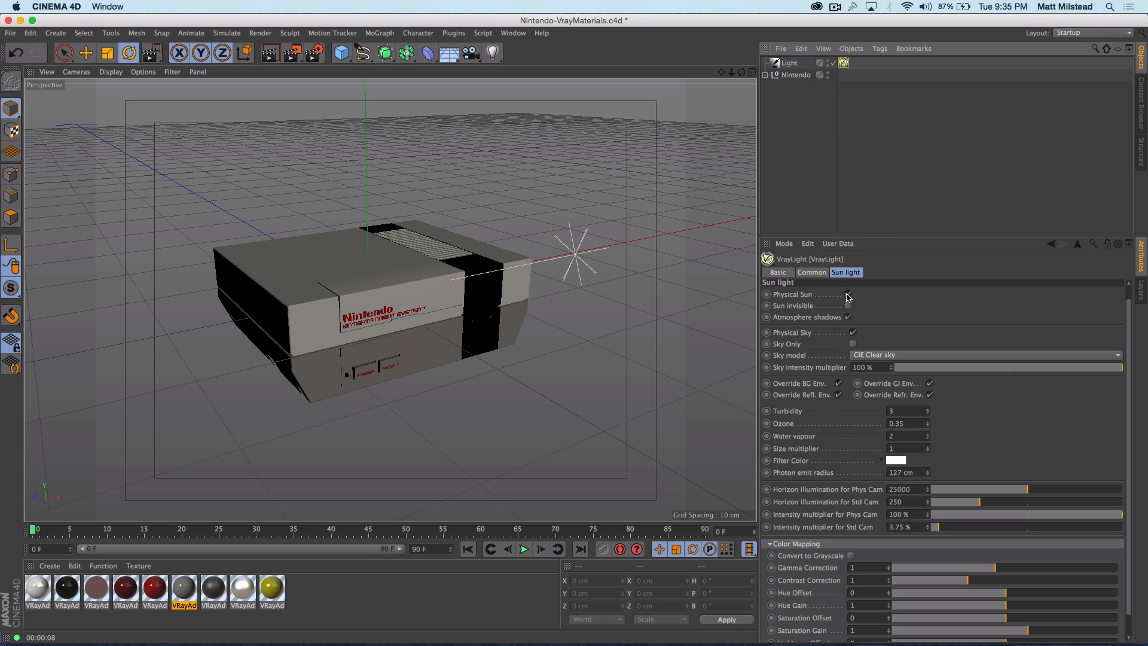
pyautogui.click(789, 62)
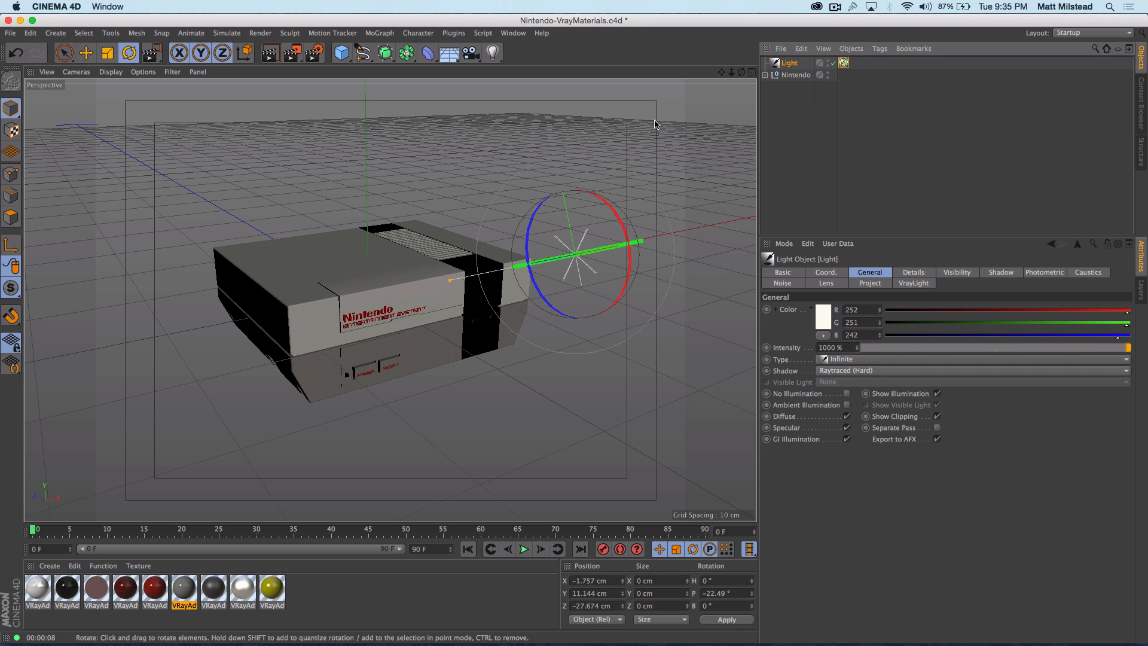
pyautogui.moveTo(621, 226); pyautogui.dragTo(593, 173)
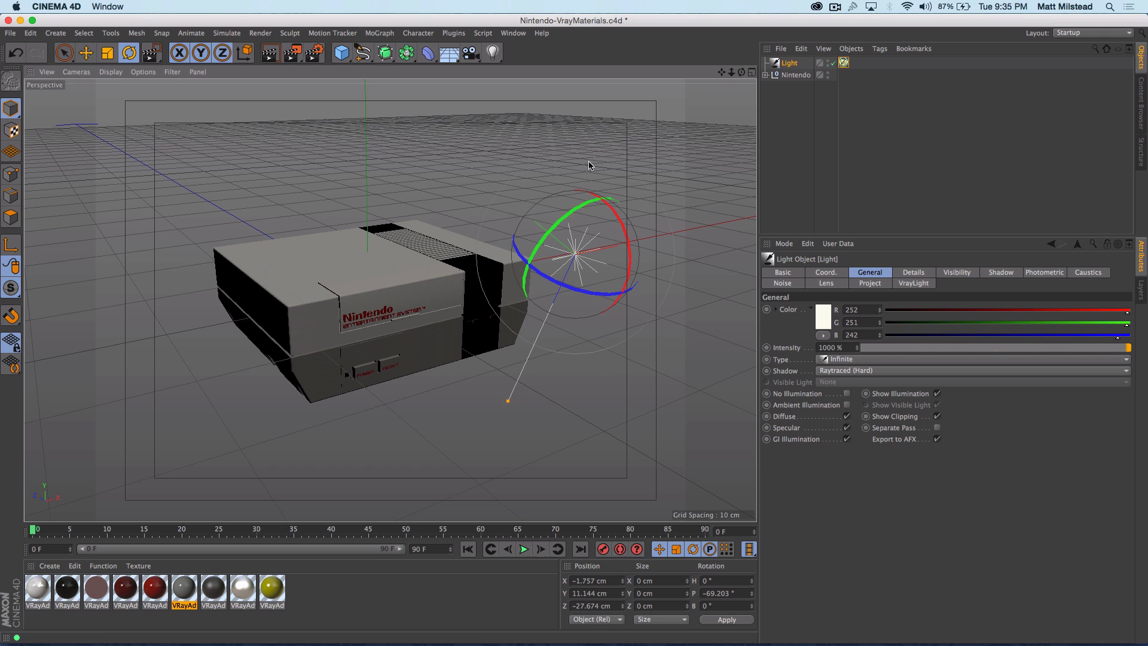
# Compare the sun light's environment override options with the VrayBridge Environment page in the render settings
pyautogui.click(844, 62)
pyautogui.scroll(-1, 1011, 486)
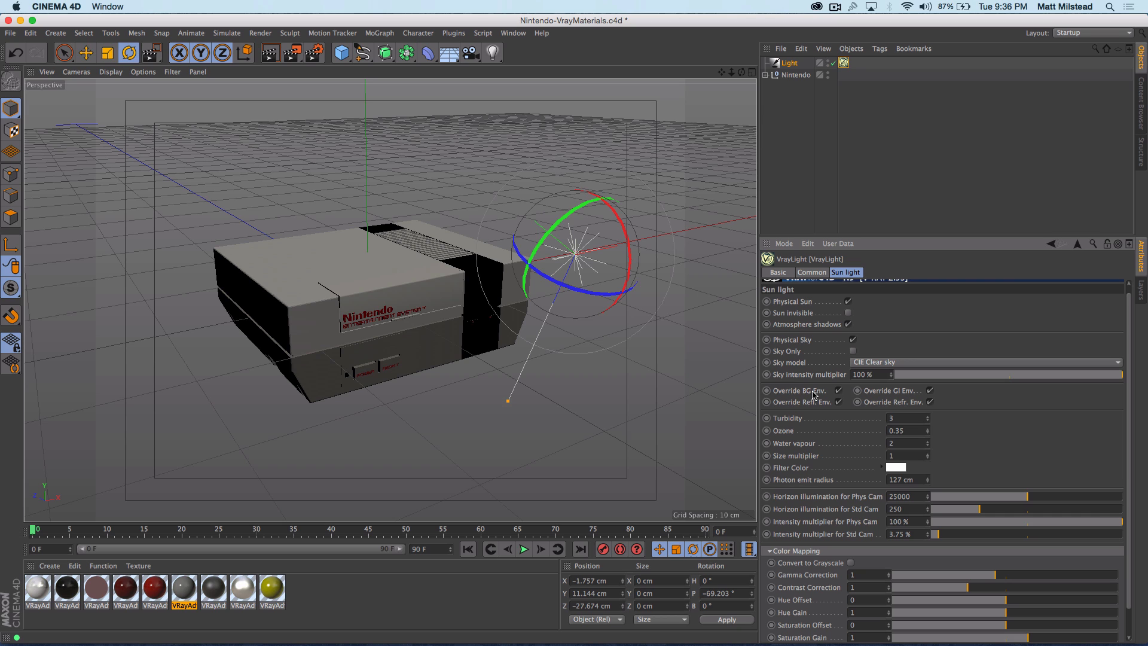
pyautogui.click(314, 52)
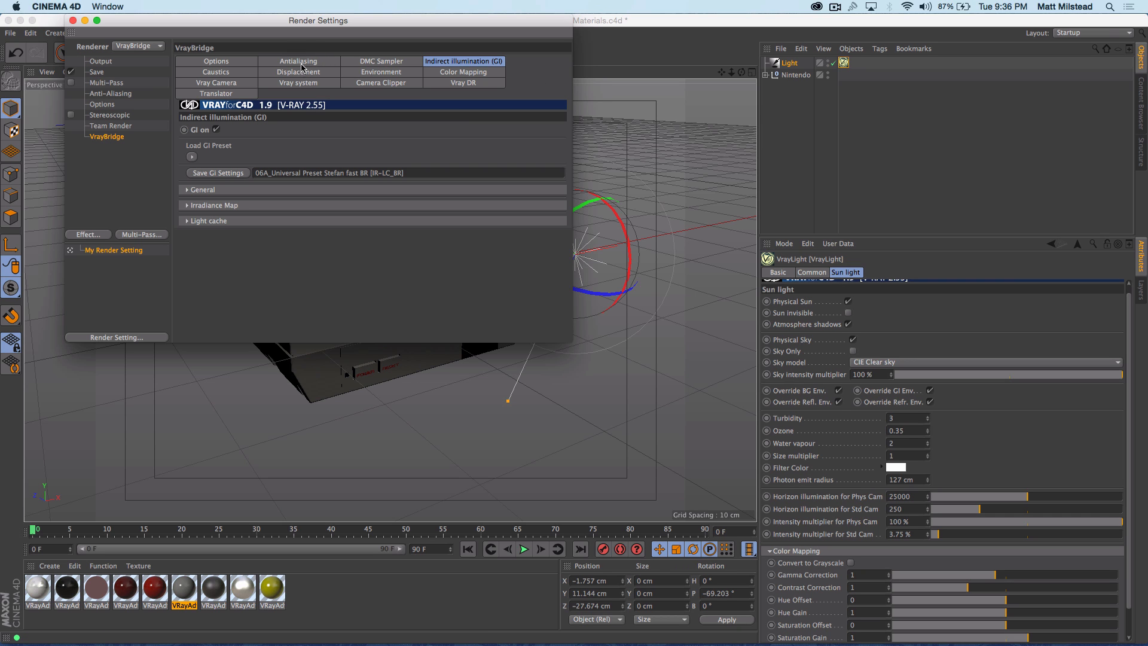
pyautogui.click(397, 72)
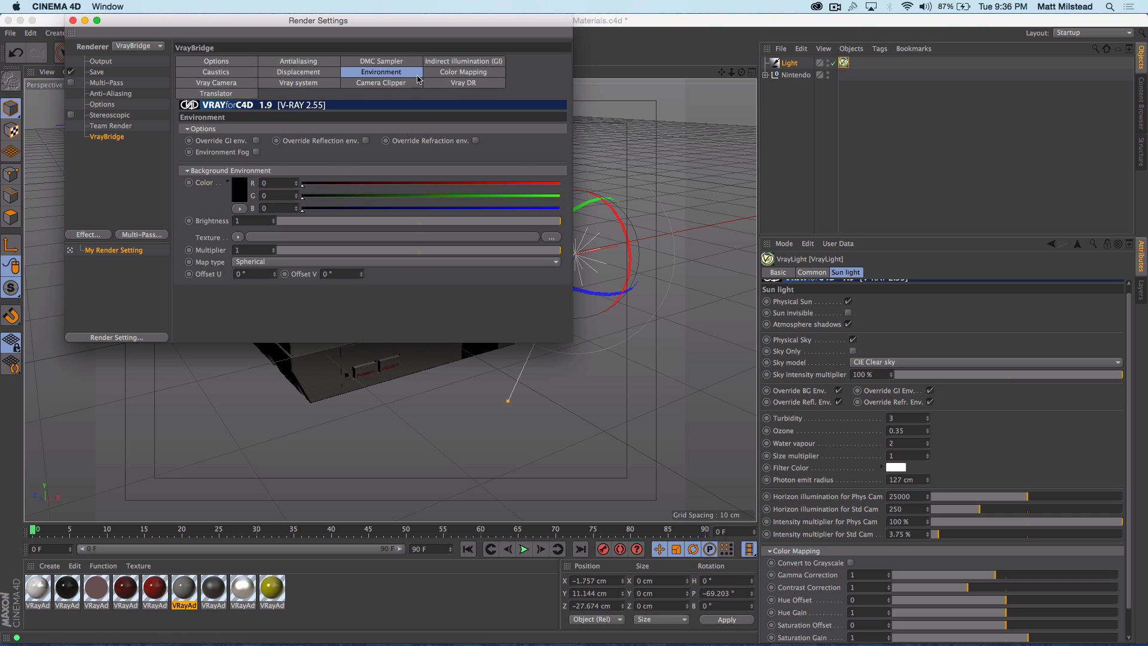
pyautogui.click(73, 21)
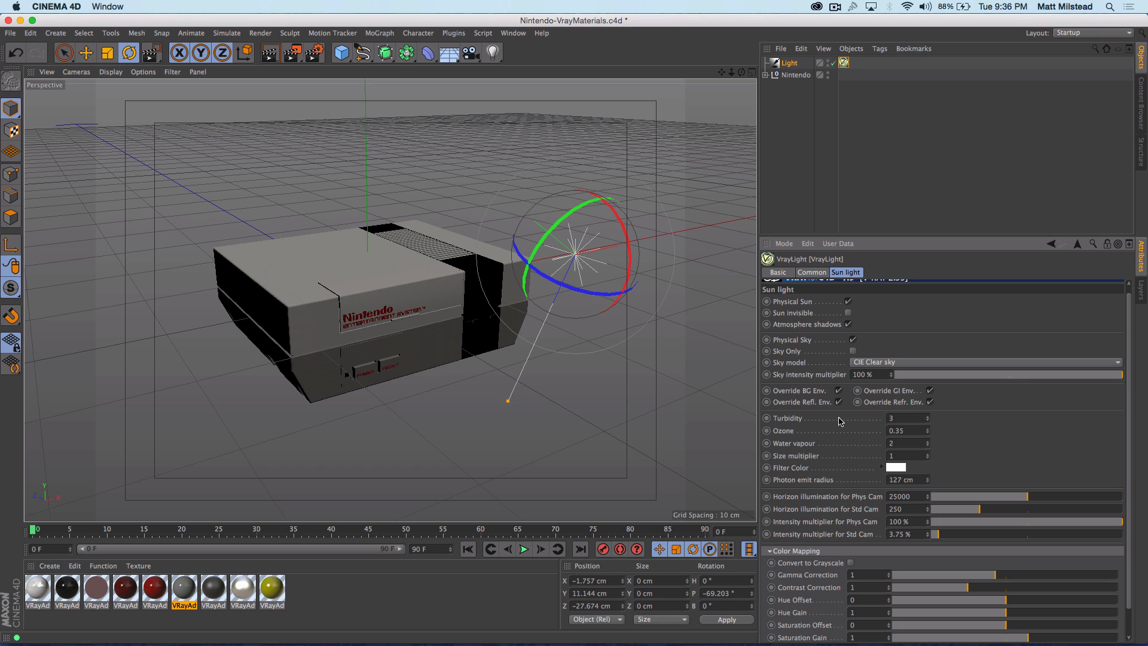
# Set the sun light's Turbidity to 3 and review its remaining sky, intensity and color mapping settings
pyautogui.doubleClick(912, 417)
pyautogui.press('Return')
pyautogui.click(897, 419)
pyautogui.doubleClick(897, 419)
pyautogui.write('3')
pyautogui.scroll(-2, 1043, 454)
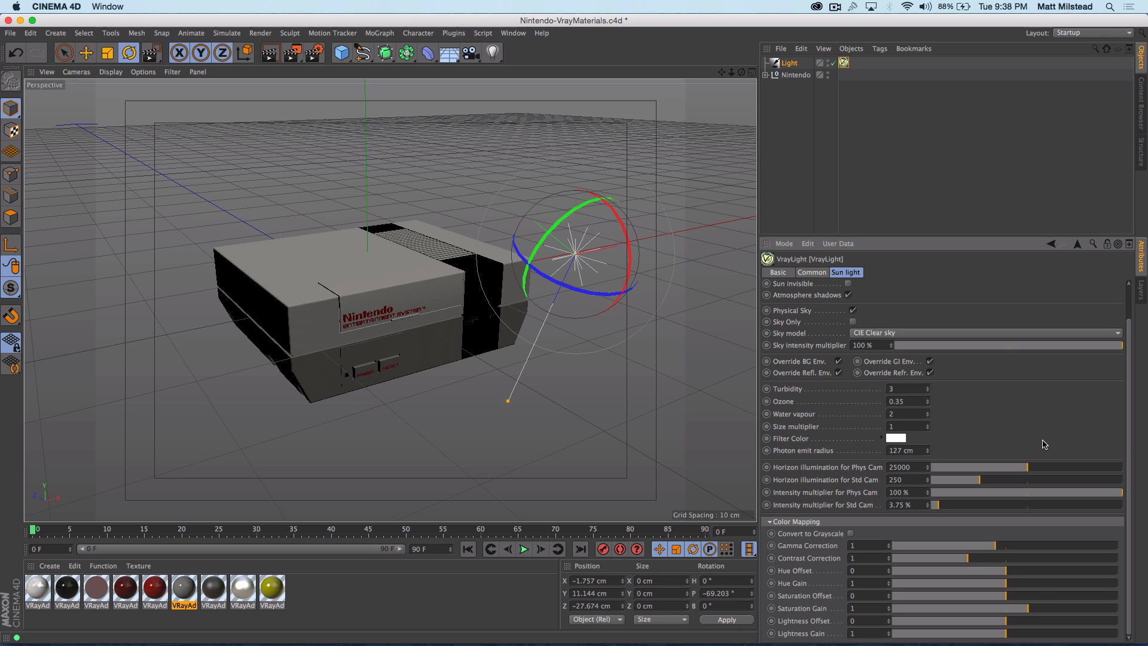
pyautogui.scroll(3, 934, 343)
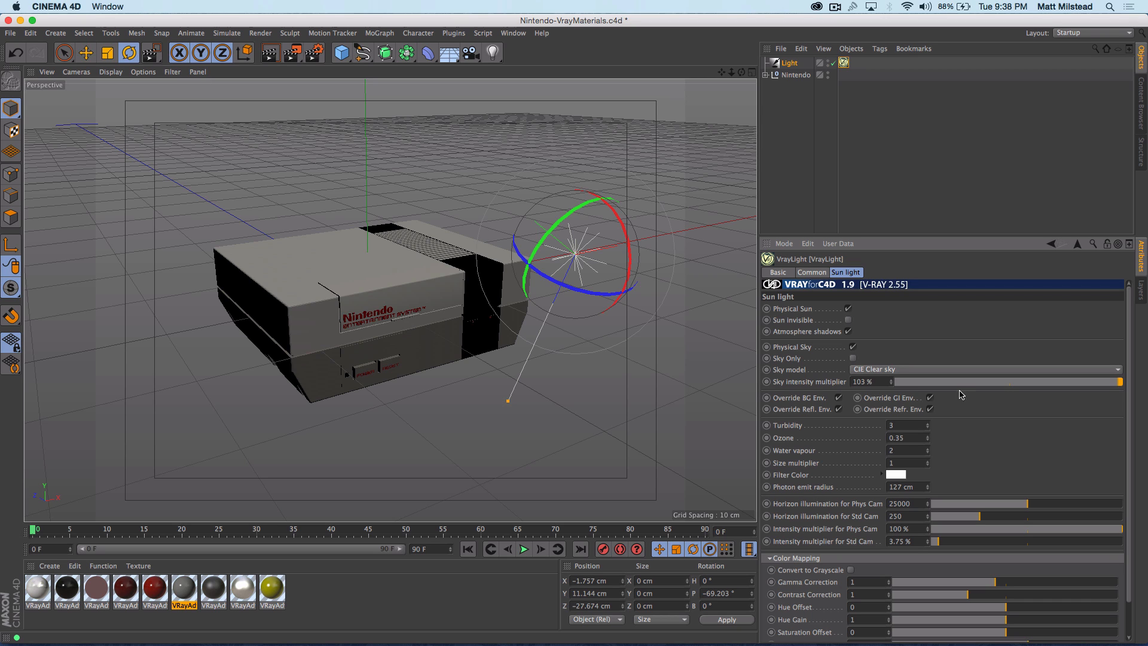
pyautogui.scroll(-1, 957, 416)
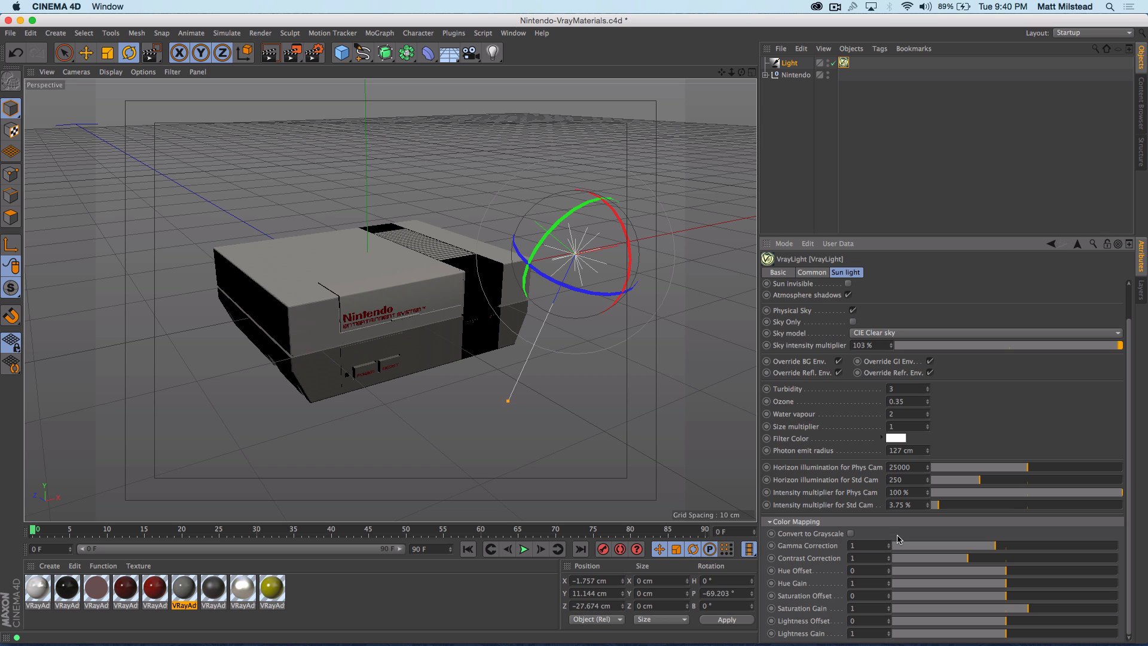
# Switch the VrayLight's light type to Area light and rotate the light to a pitch of about -33.1°
pyautogui.click(812, 167)
pyautogui.click(843, 63)
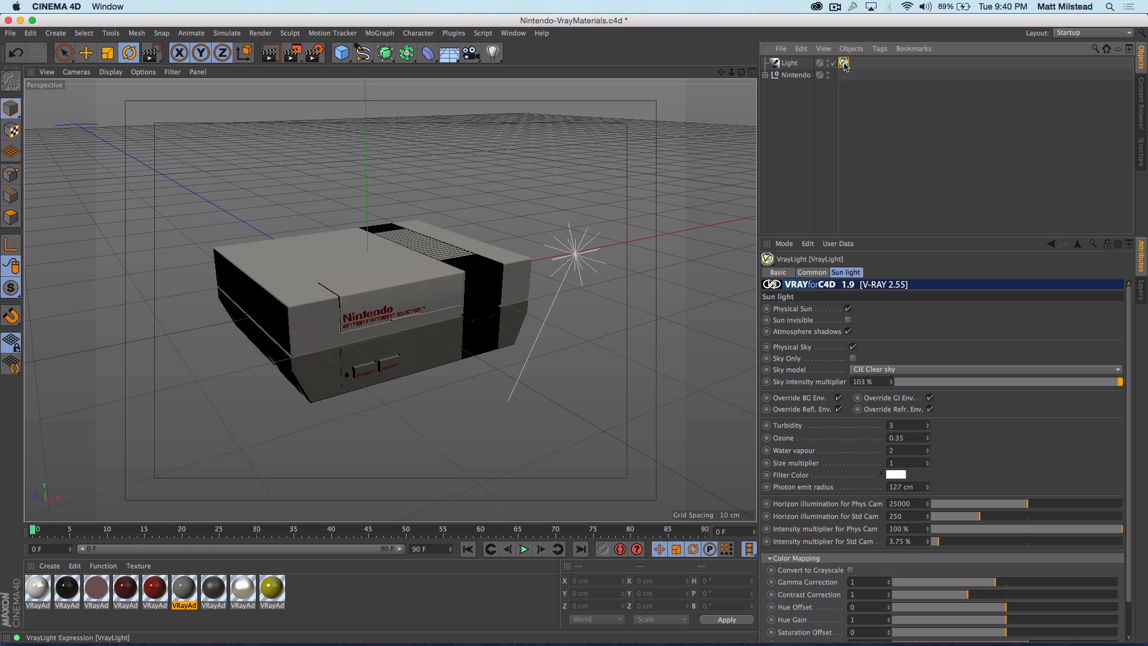
pyautogui.click(892, 308)
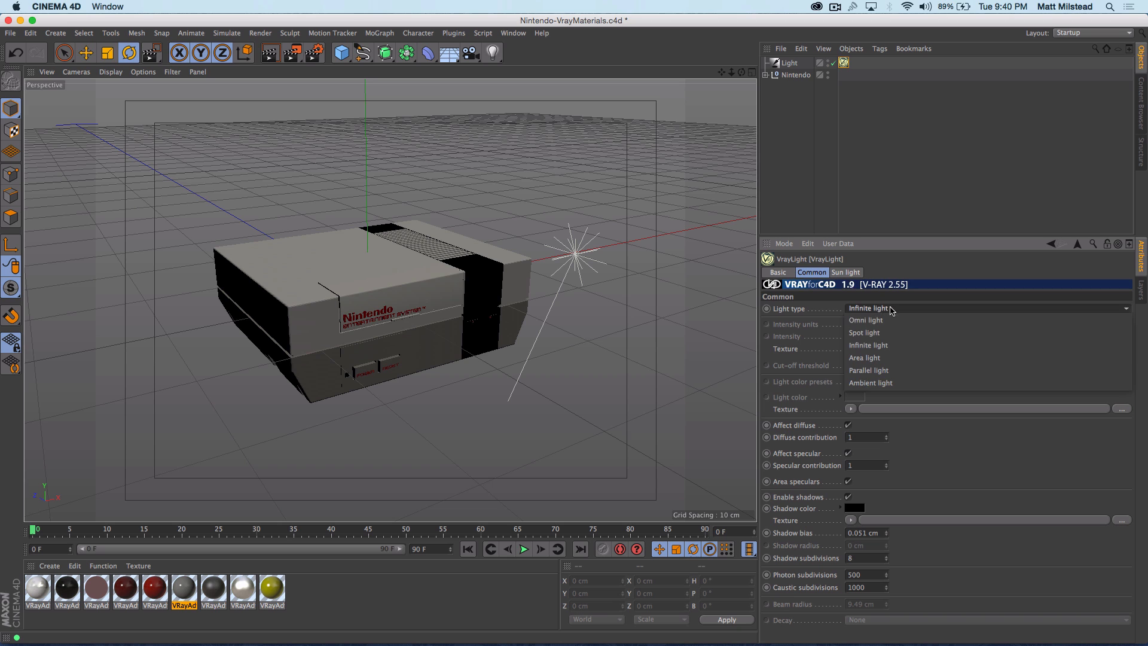
pyautogui.click(873, 359)
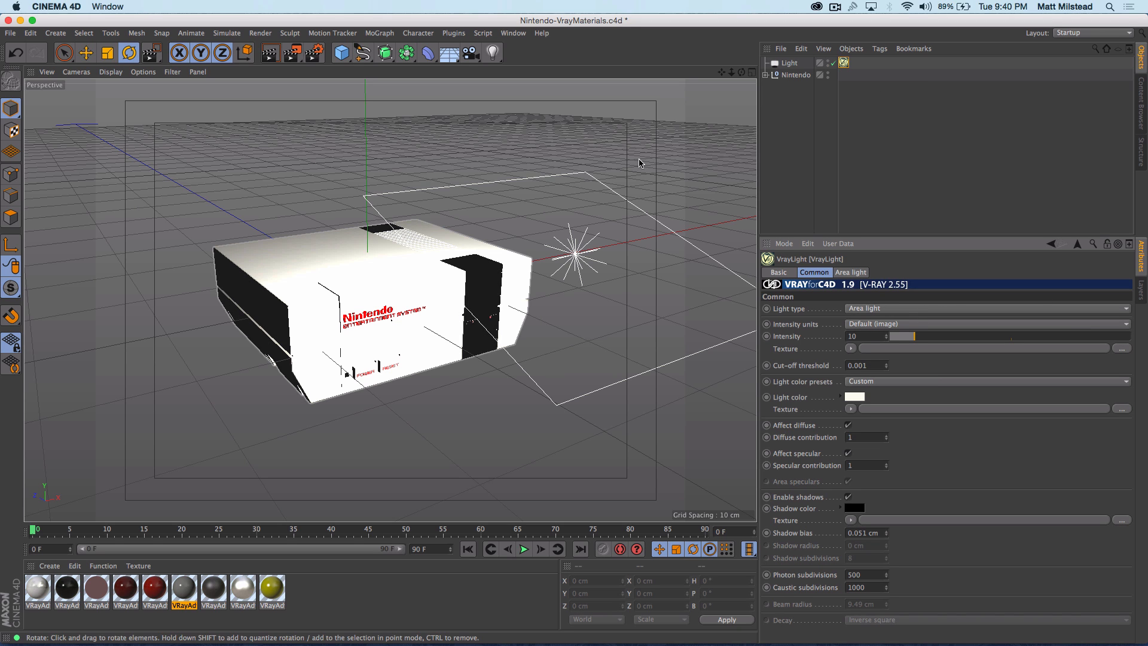
pyautogui.click(646, 246)
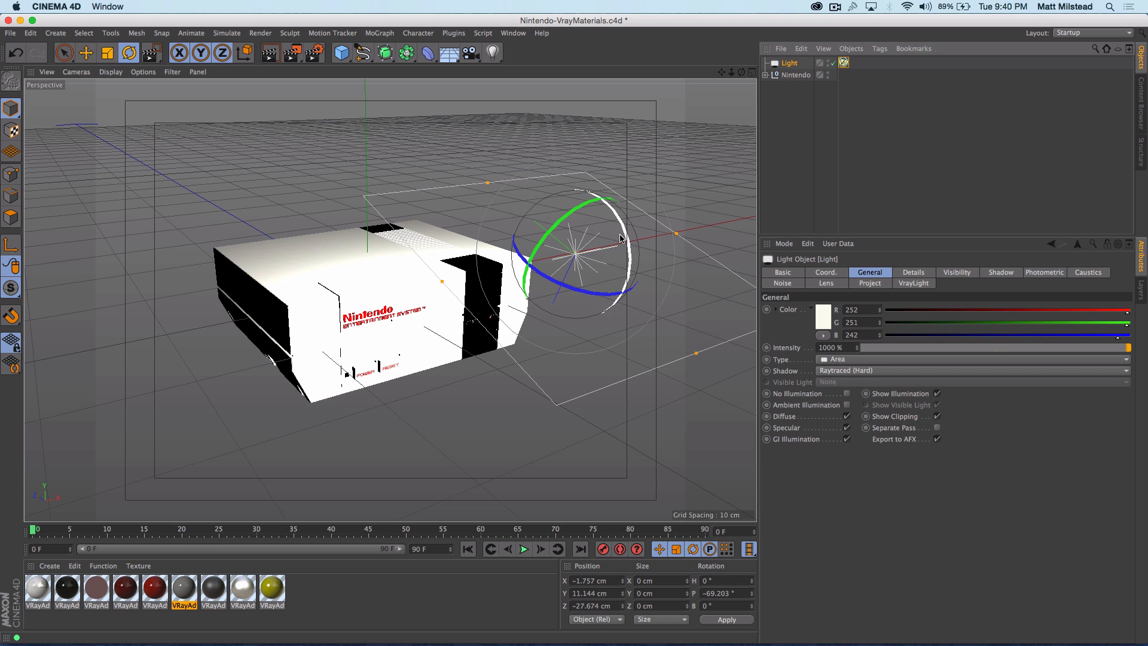
pyautogui.moveTo(628, 233); pyautogui.dragTo(632, 286)
# Try the Sphere, Dome and Mesh area types in the VrayLight's Area light settings
pyautogui.click(844, 62)
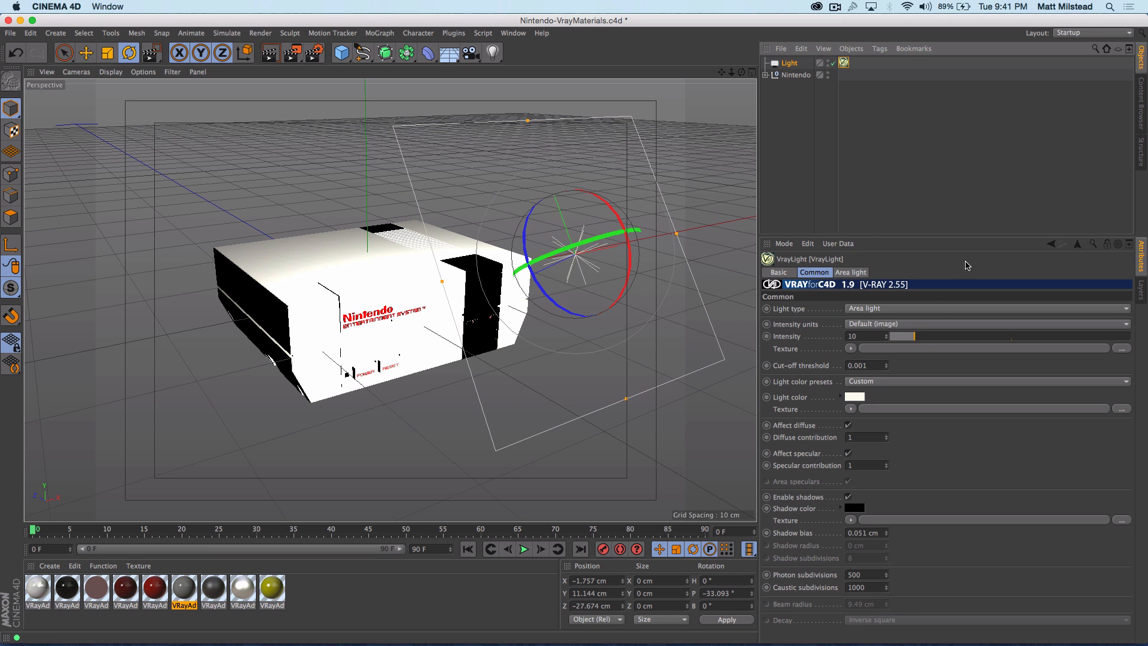
pyautogui.click(865, 272)
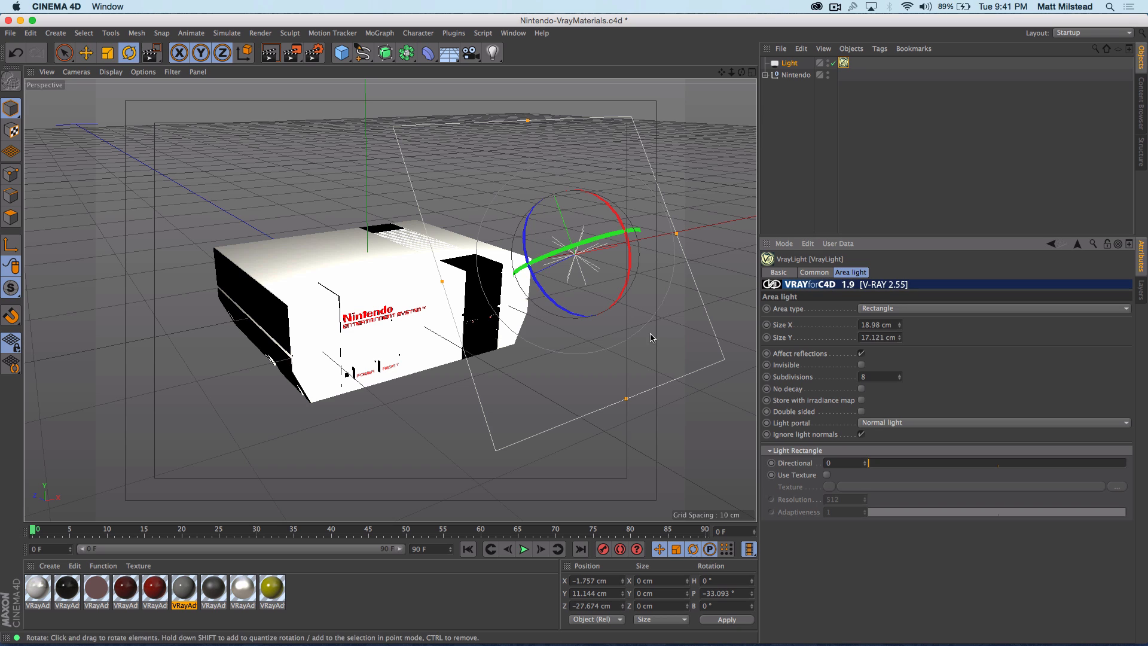
pyautogui.click(897, 309)
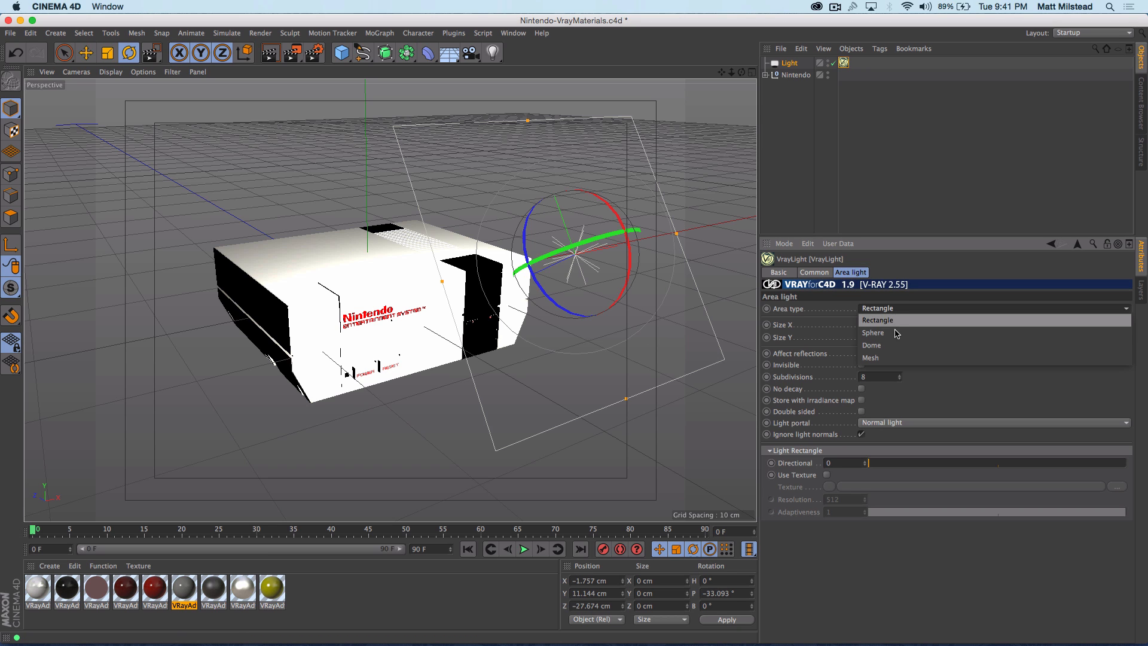
pyautogui.click(912, 331)
pyautogui.click(919, 308)
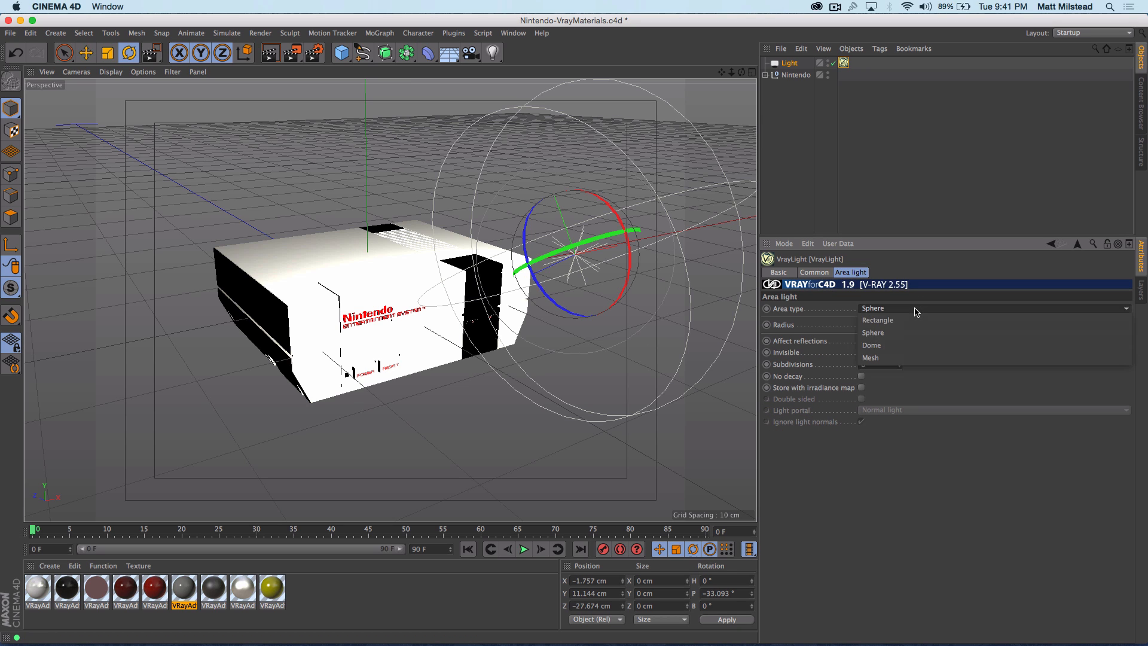
pyautogui.click(897, 344)
pyautogui.click(895, 308)
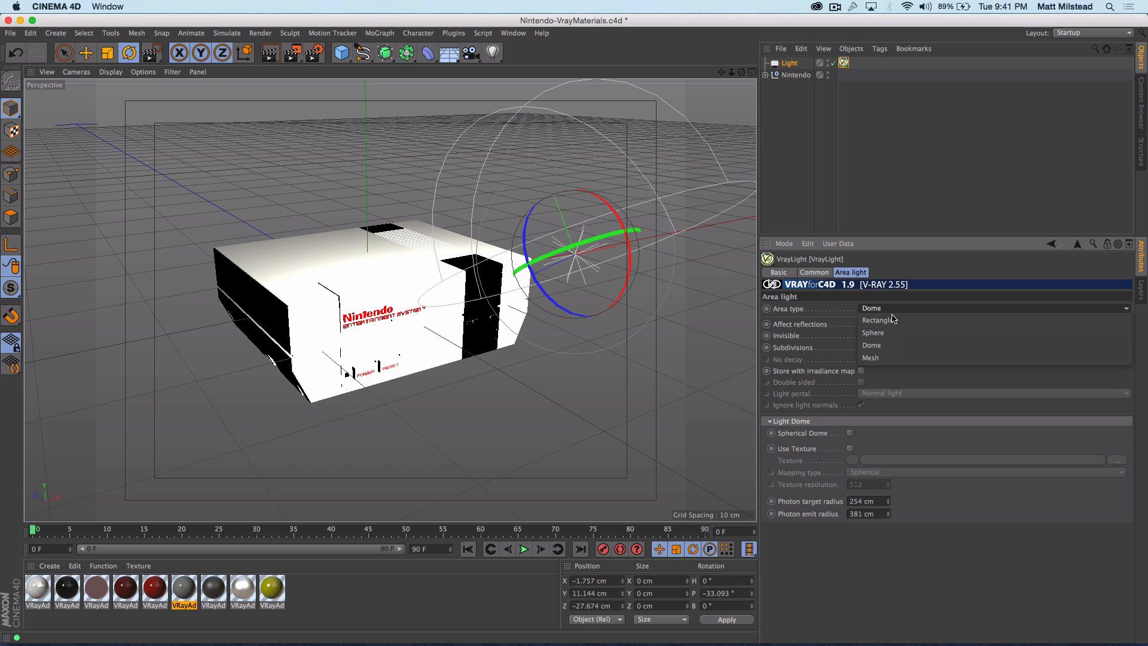
pyautogui.click(892, 361)
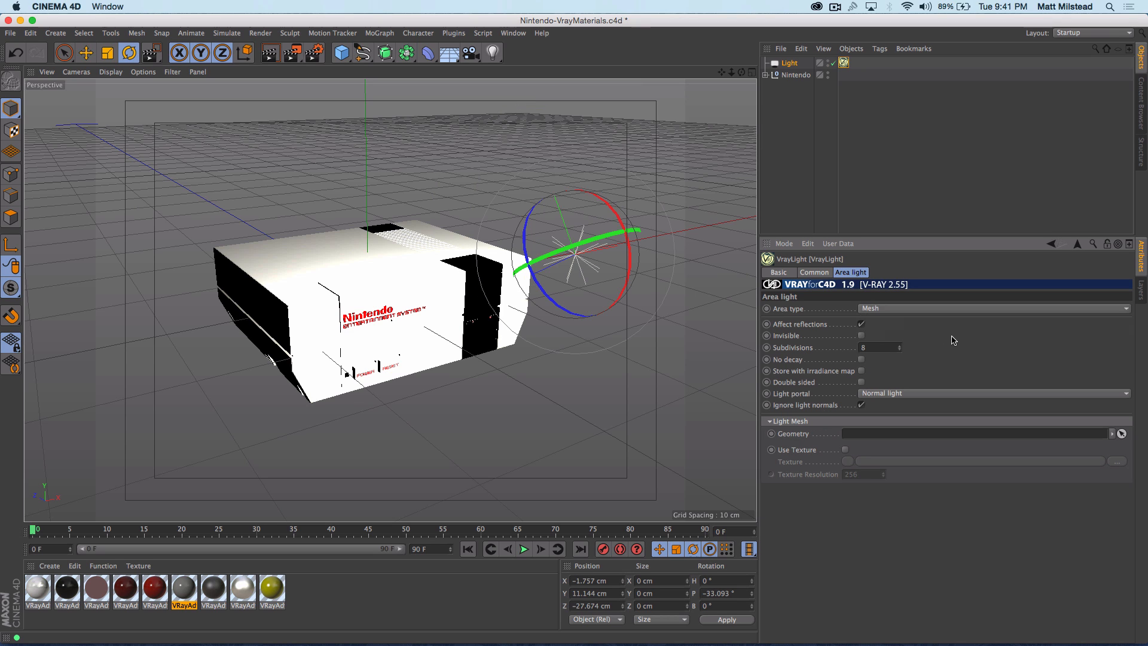
# Try Nintendo_Lid.1 as the light mesh geometry, and reset the geometry to its default
pyautogui.click(766, 75)
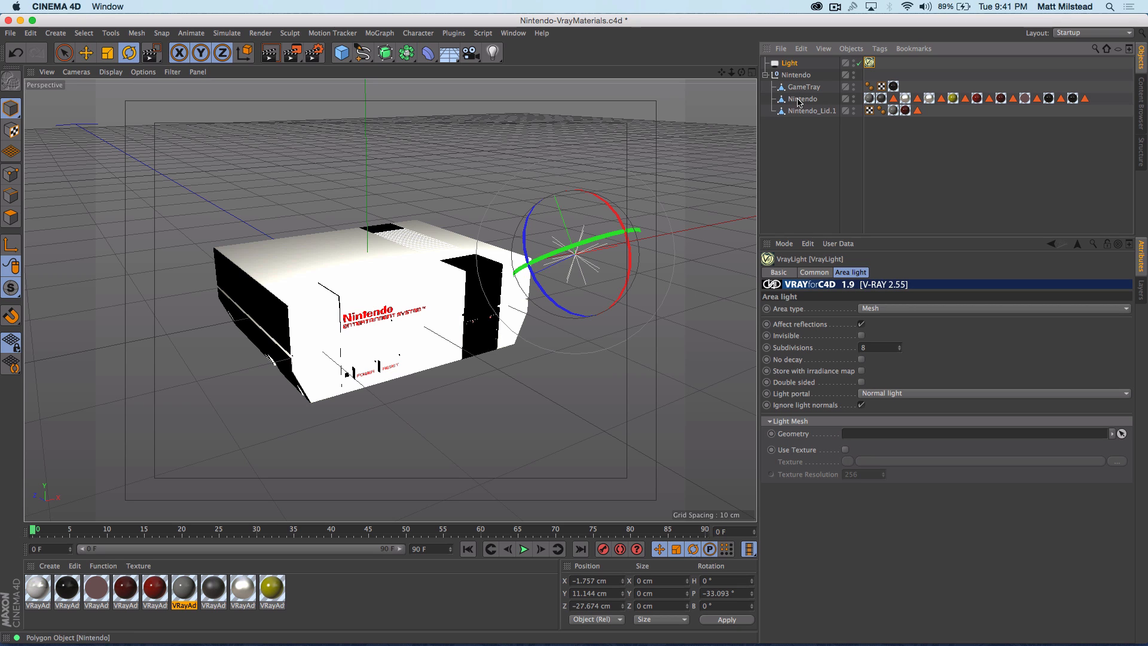
pyautogui.moveTo(801, 110); pyautogui.dragTo(877, 441)
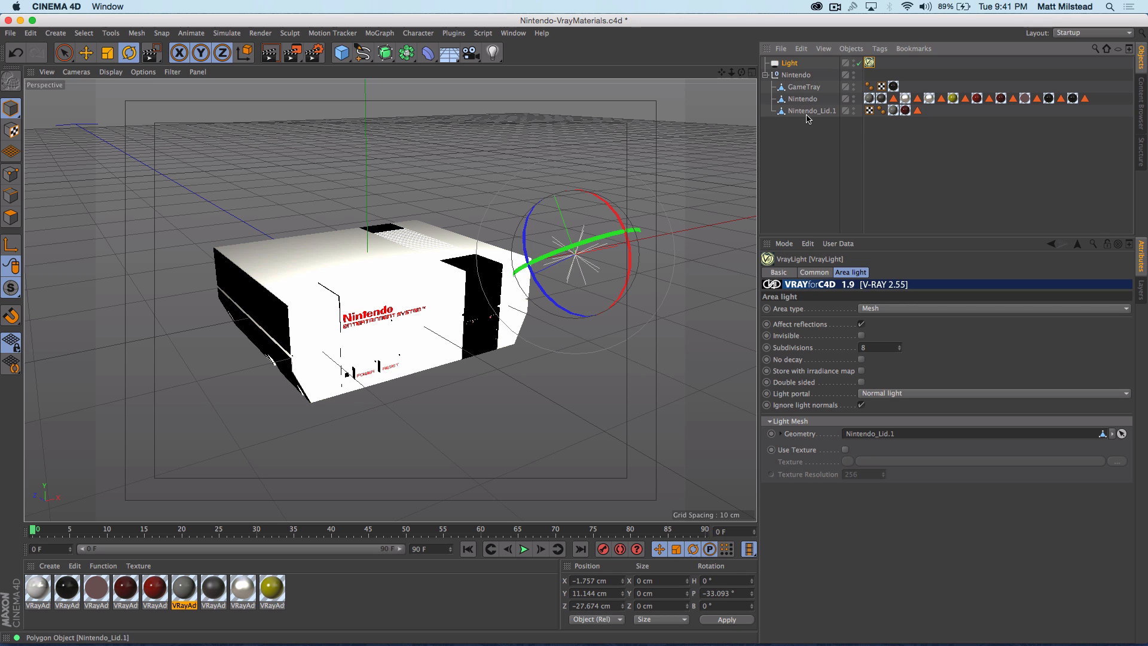
pyautogui.rightClick(801, 433)
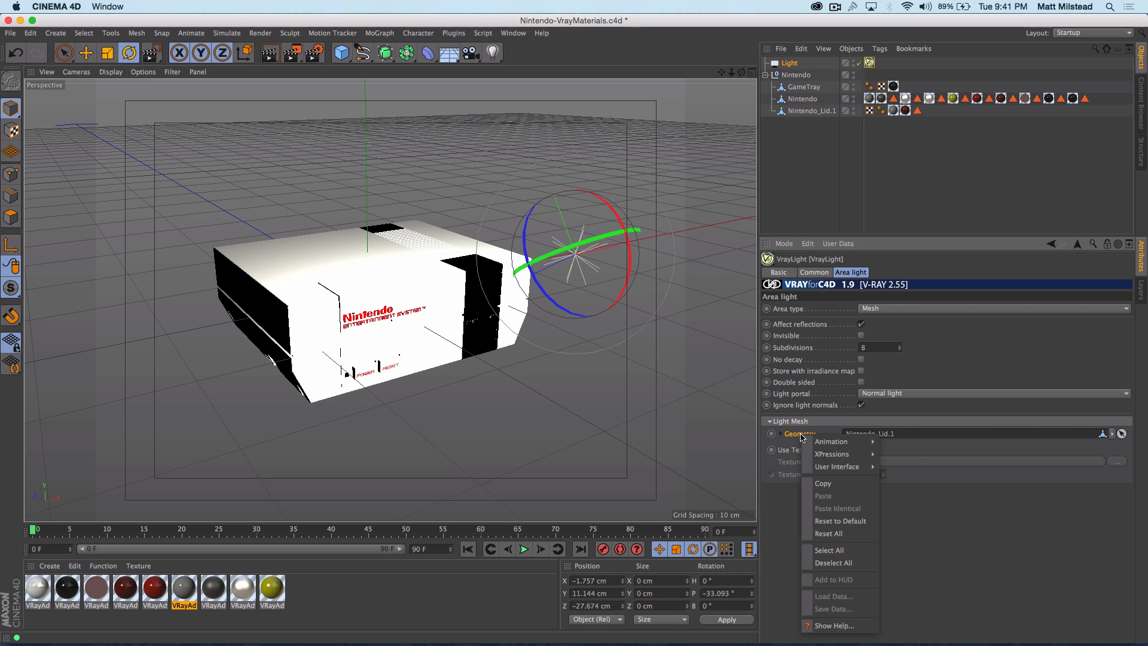
pyautogui.click(851, 521)
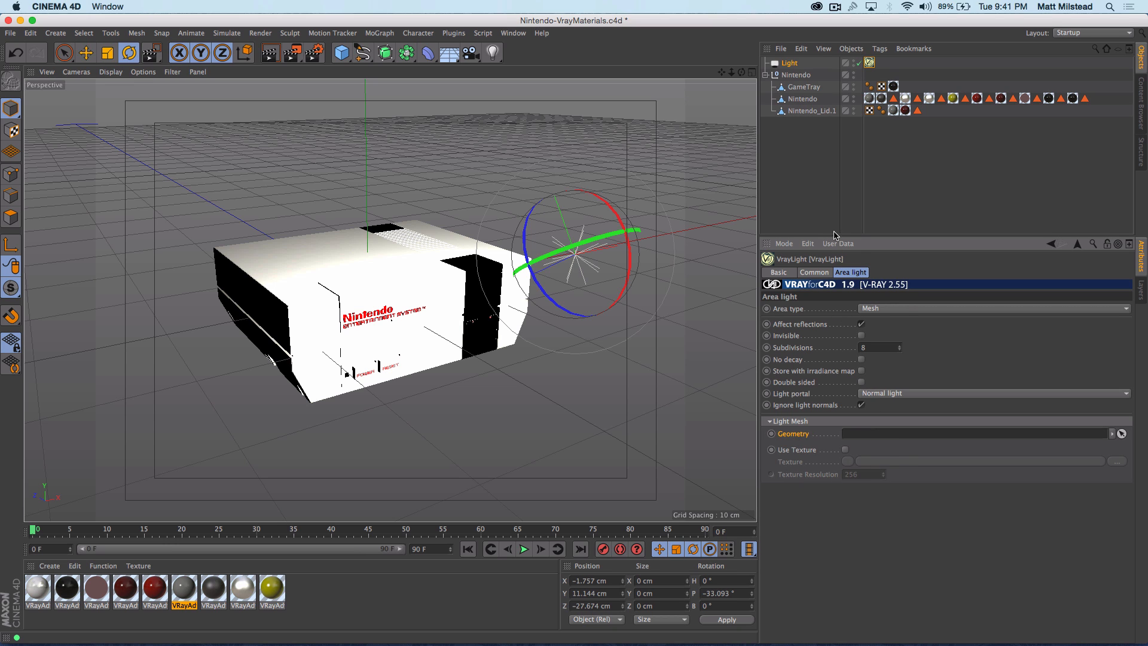
# Set the area type to Rectangle and resize the light to about 17.6 cm in X by 17 cm in Y
pyautogui.click(898, 309)
pyautogui.click(878, 320)
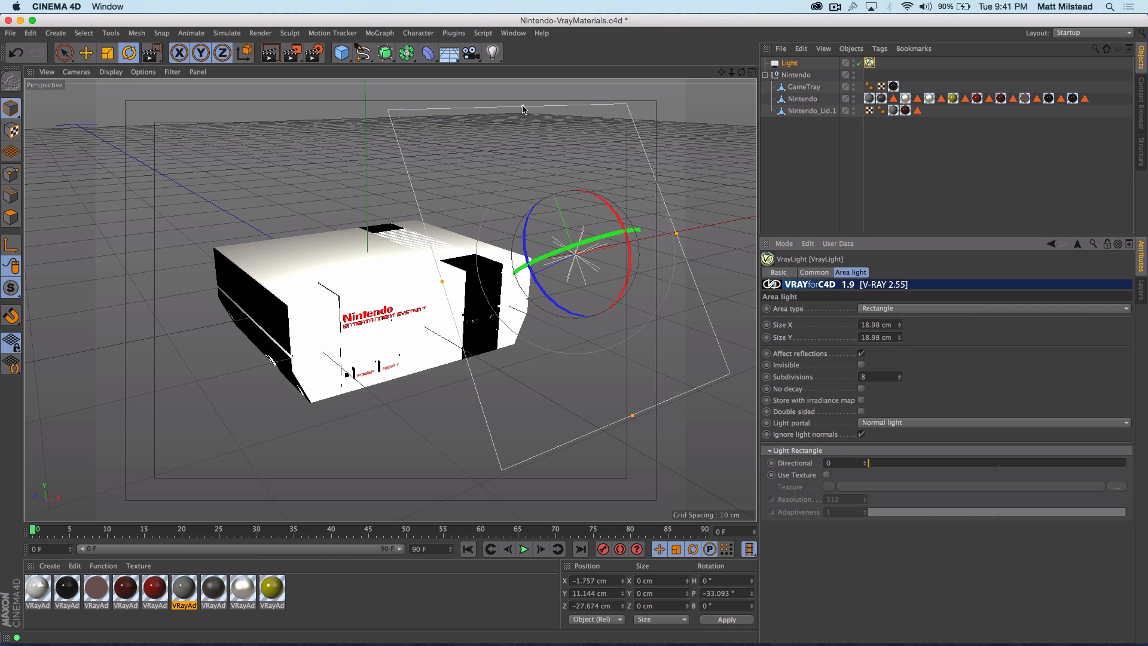
pyautogui.moveTo(523, 107); pyautogui.dragTo(527, 124)
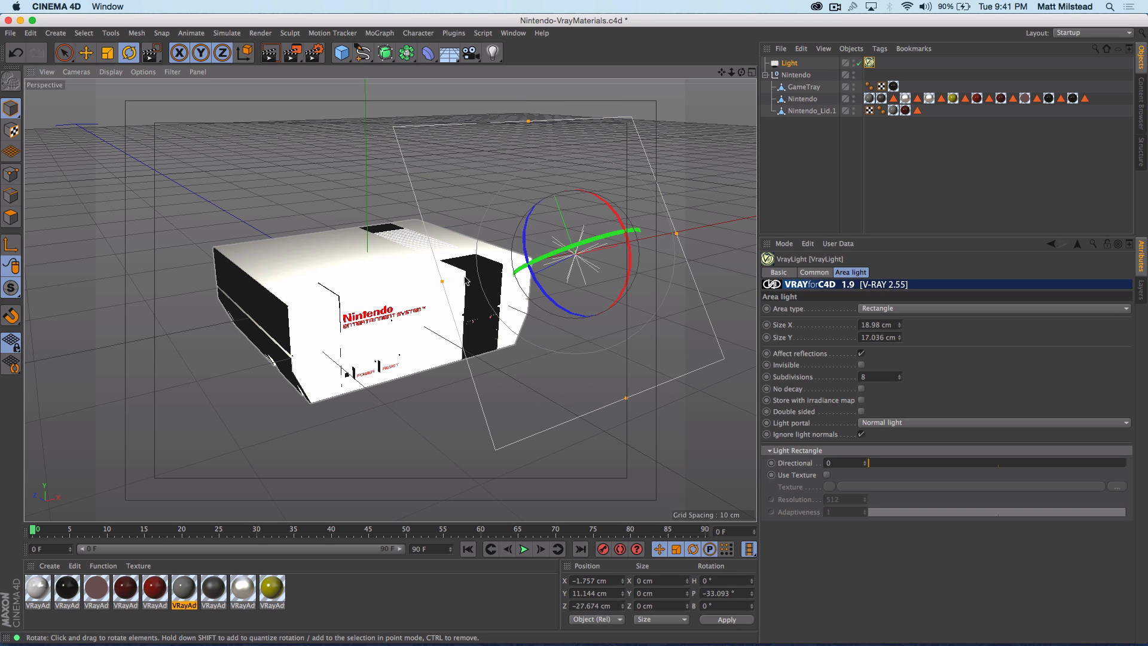
pyautogui.moveTo(442, 282); pyautogui.dragTo(453, 278)
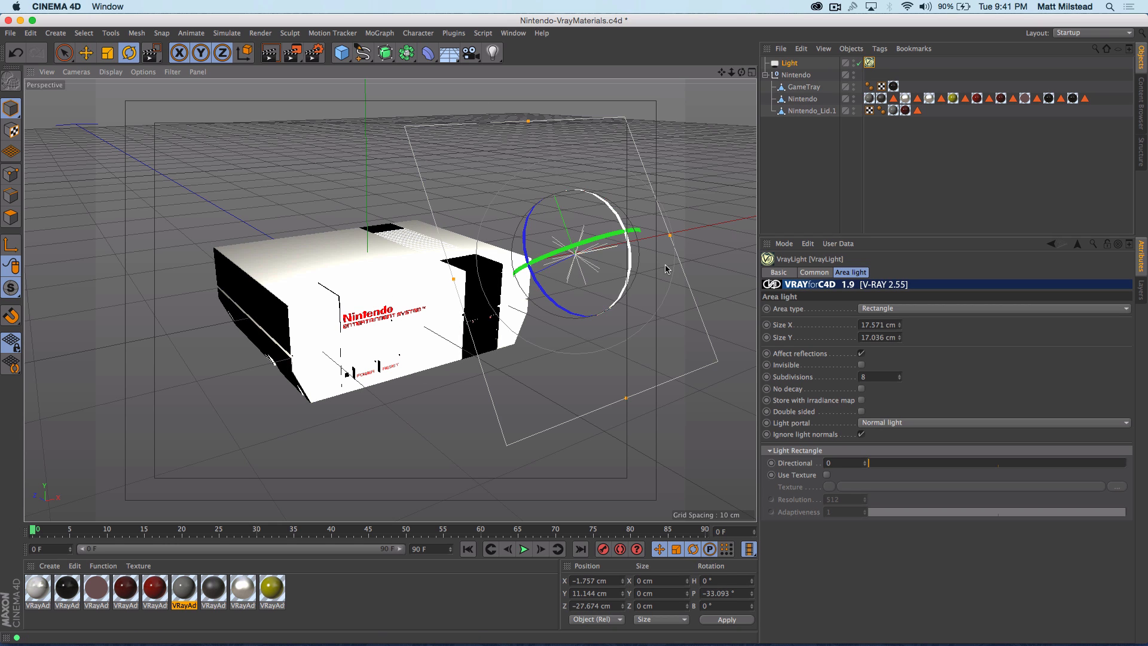
# Render a viewport region covering the console's front corner and the space beside it under the rectangular area light
pyautogui.click(862, 365)
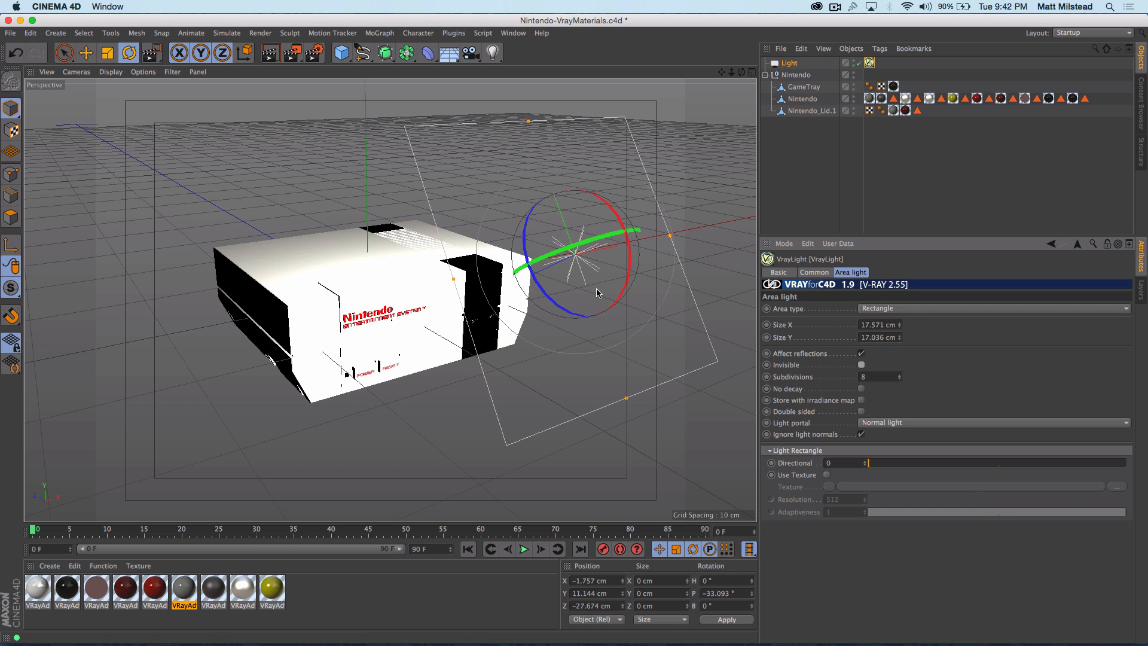
pyautogui.click(292, 53)
pyautogui.click(359, 233)
pyautogui.moveTo(530, 358); pyautogui.dragTo(563, 377)
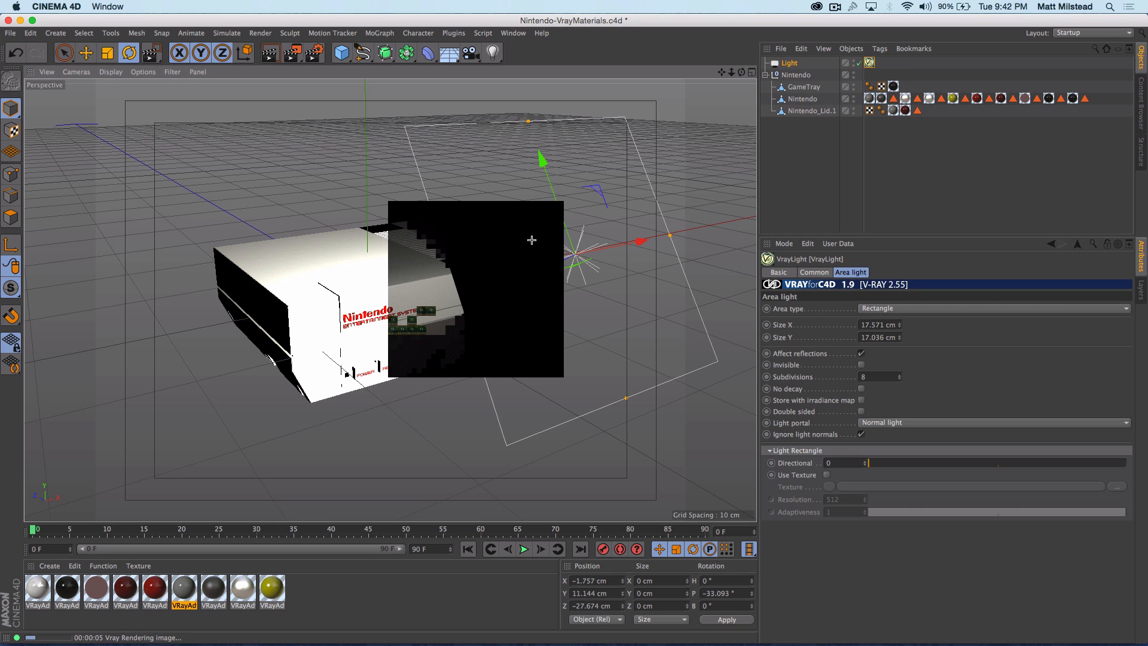
# Make the rectangular area light invisible, and render the scene to the Picture Viewer
pyautogui.click(862, 365)
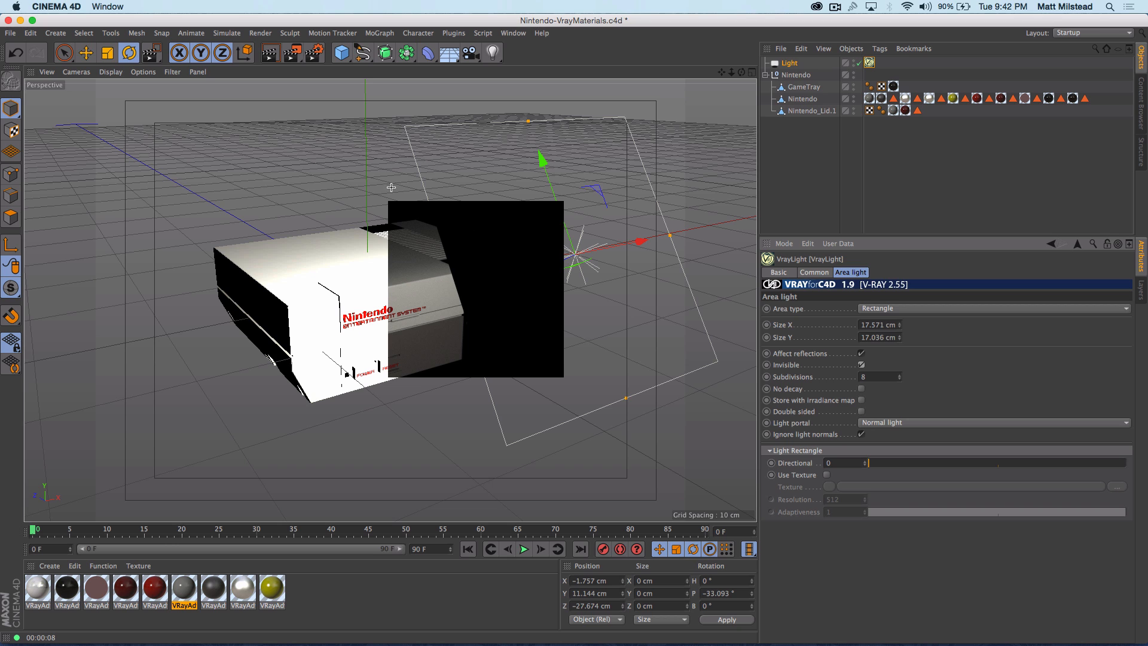
pyautogui.click(392, 206)
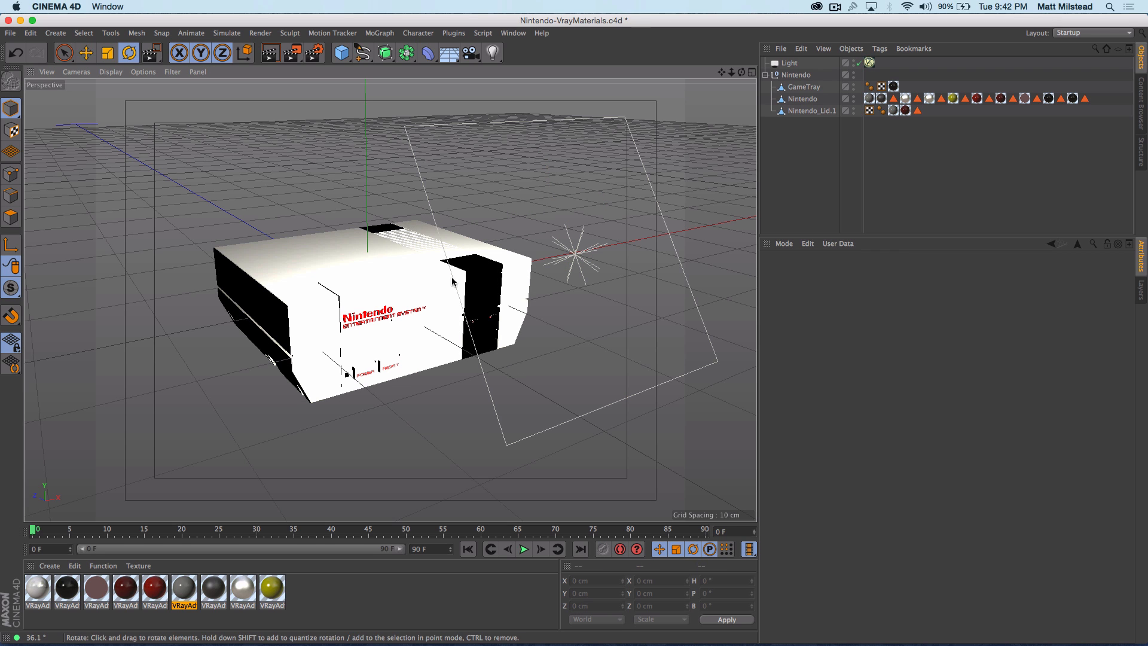
pyautogui.click(292, 53)
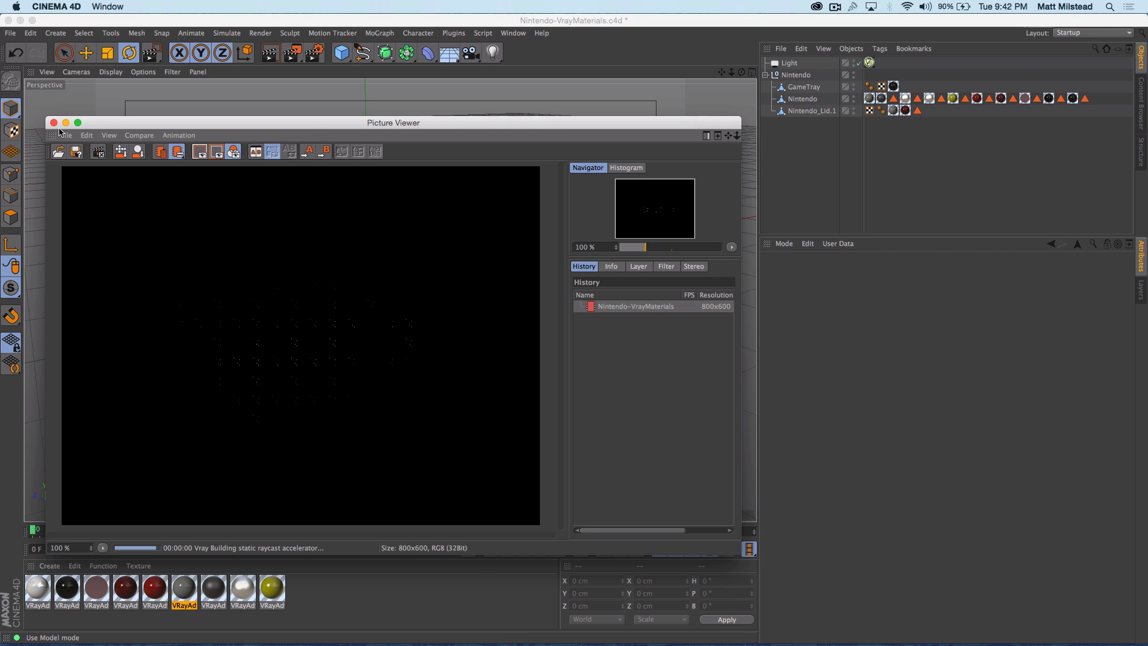
pyautogui.click(53, 123)
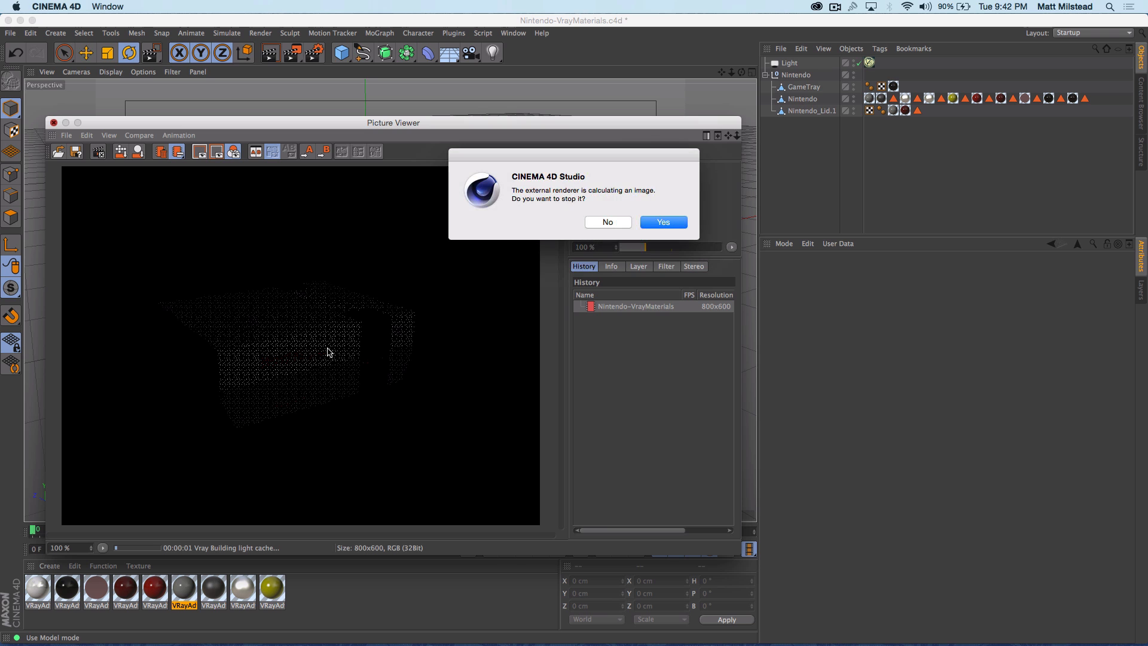
pyautogui.click(606, 222)
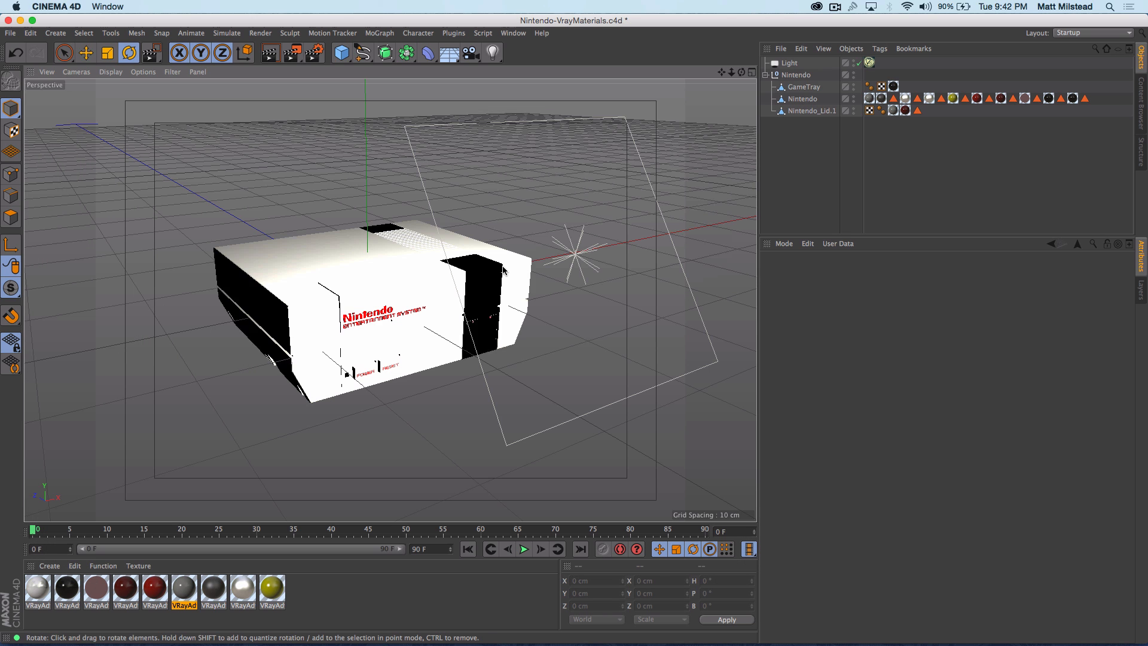
pyautogui.click(512, 33)
pyautogui.click(547, 231)
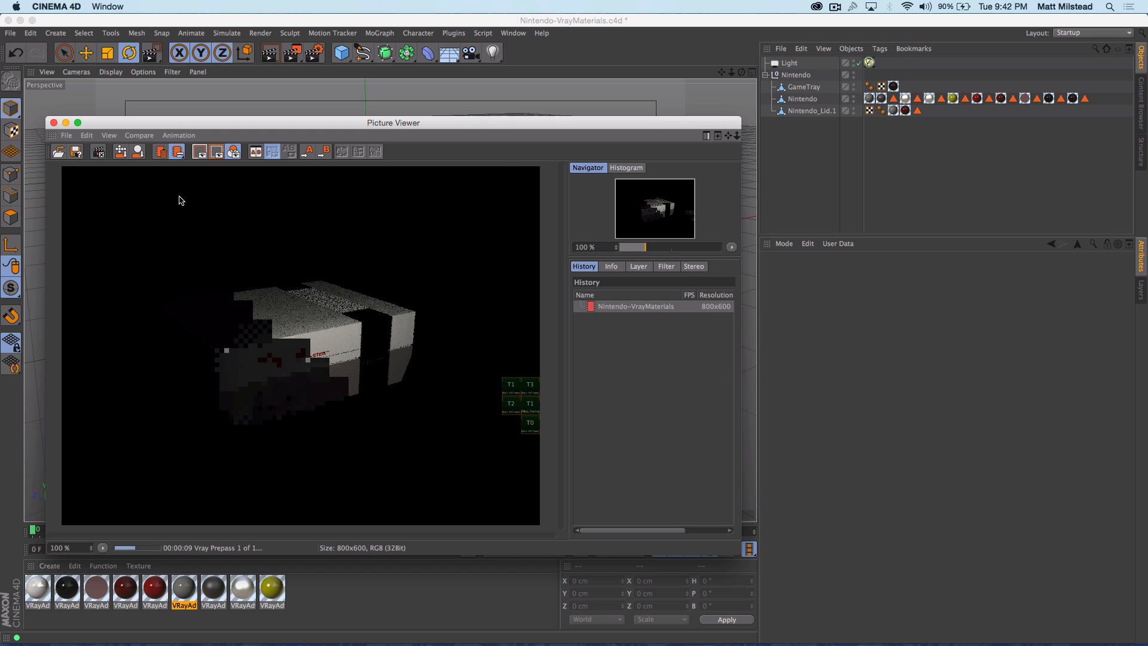
# Stop the running render and bring up the VrayLight tag's settings again
pyautogui.click(53, 123)
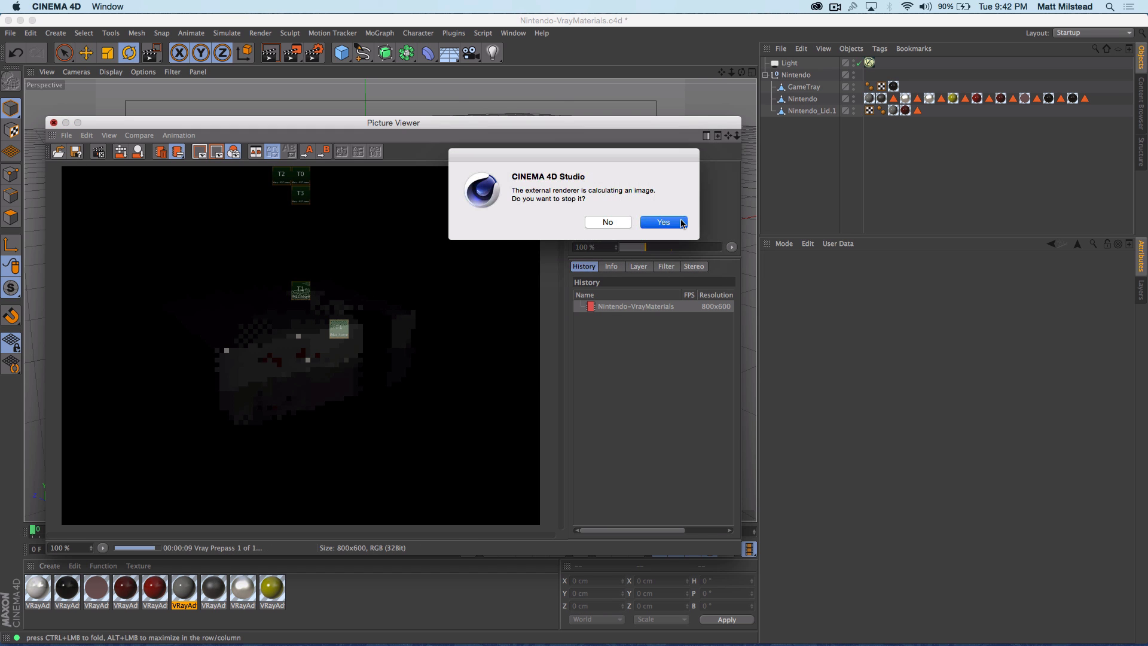
pyautogui.click(662, 222)
pyautogui.click(869, 62)
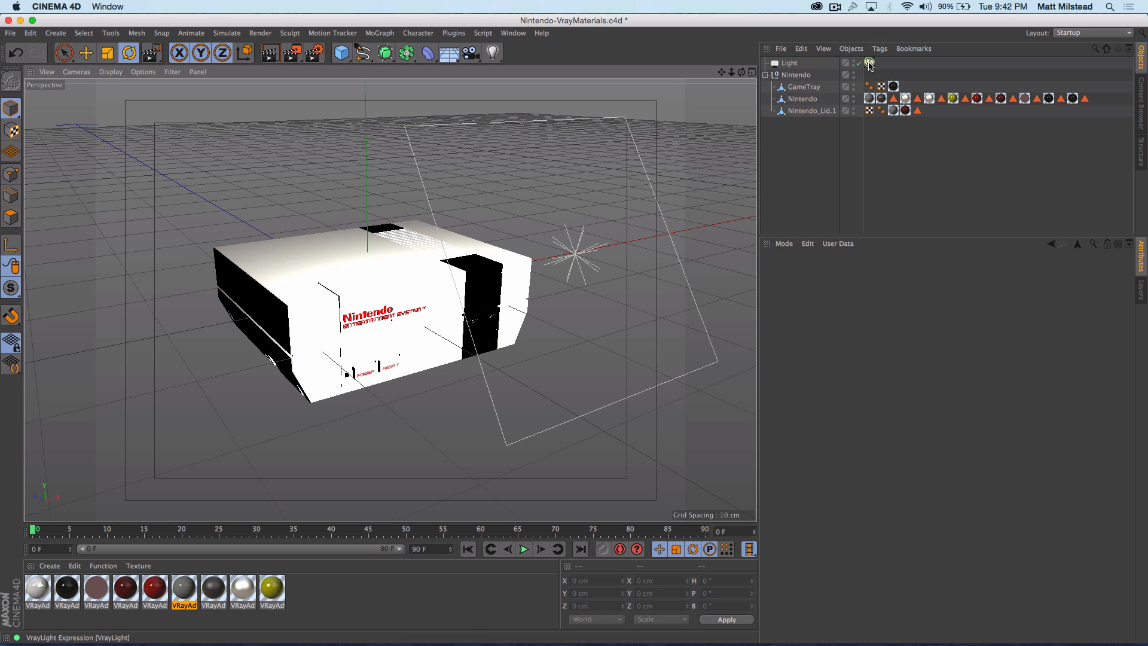
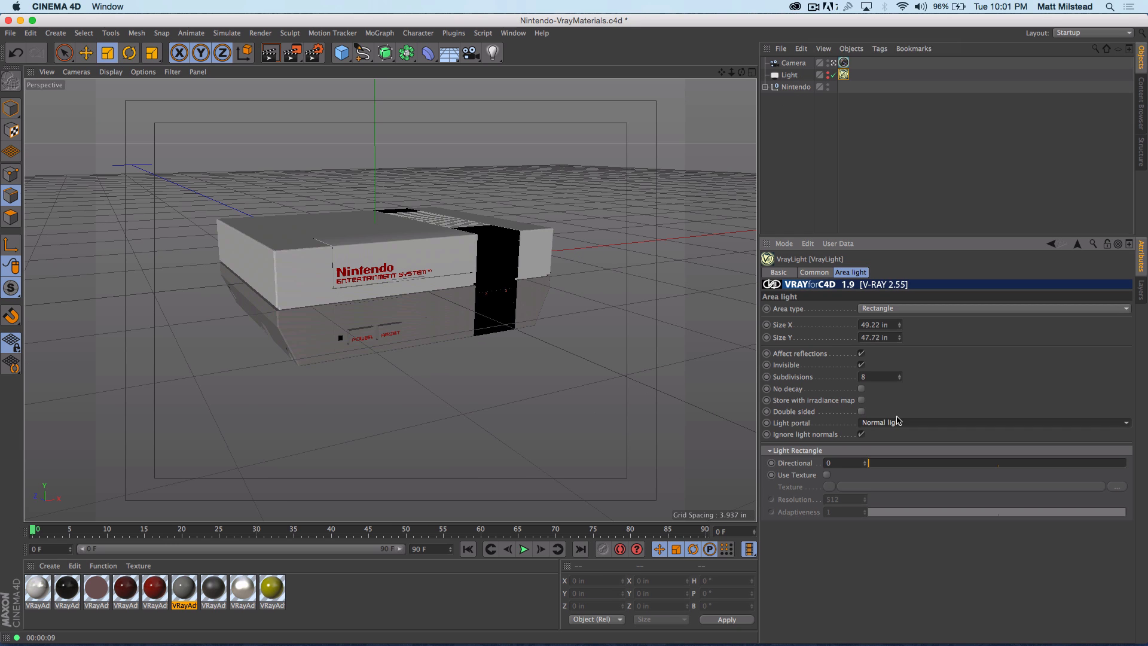
# View the Light portal choices of the area light, and switch to the Untitled 4 project with the room scene
pyautogui.click(898, 423)
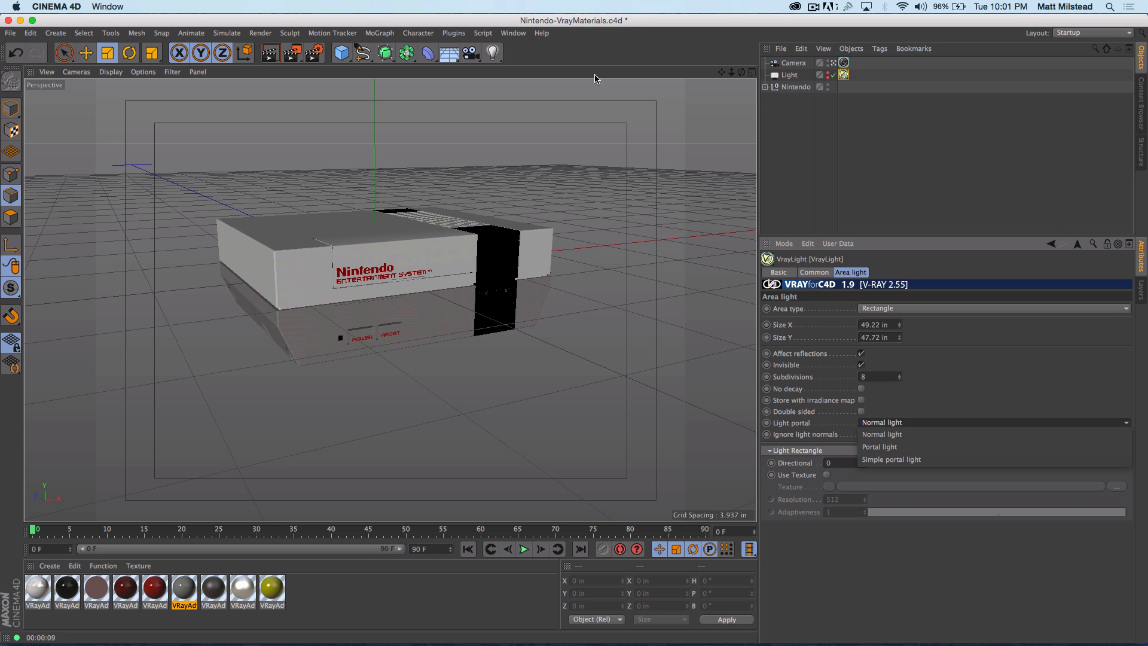
pyautogui.click(524, 36)
pyautogui.click(515, 34)
pyautogui.click(532, 302)
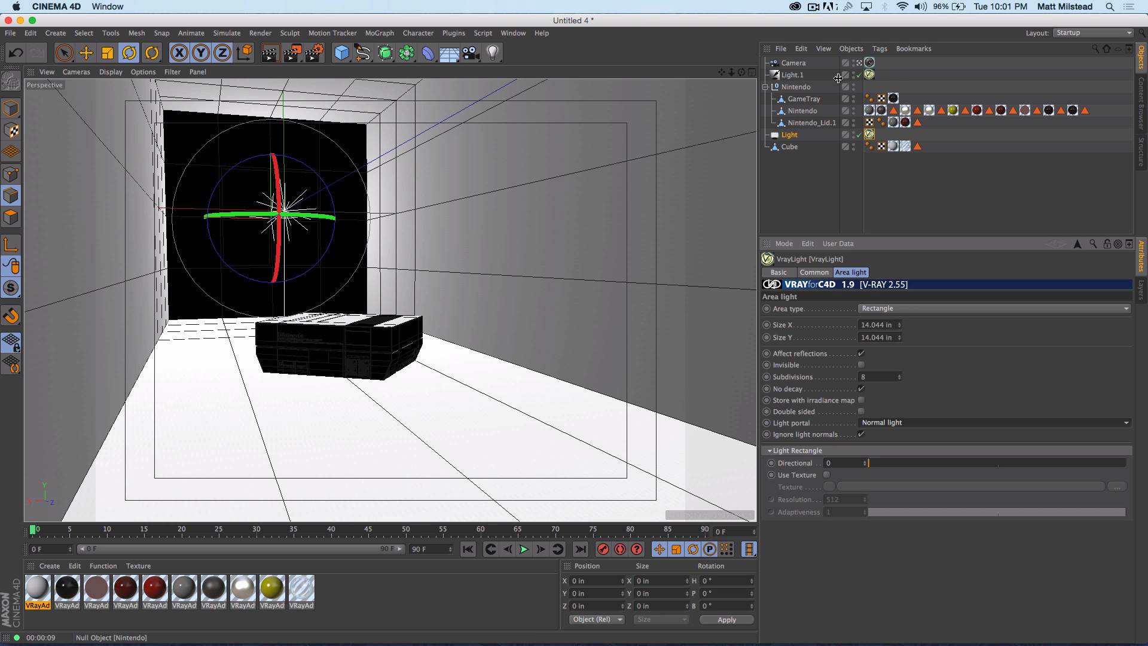
# Examine the room from outside, the area light placed over its window, and the Refraction Layer of the striped transparent material
pyautogui.keyDown('alt'); pyautogui.moveTo(357, 271); pyautogui.dragTo(521, 306, button='middle'); pyautogui.keyUp('alt')
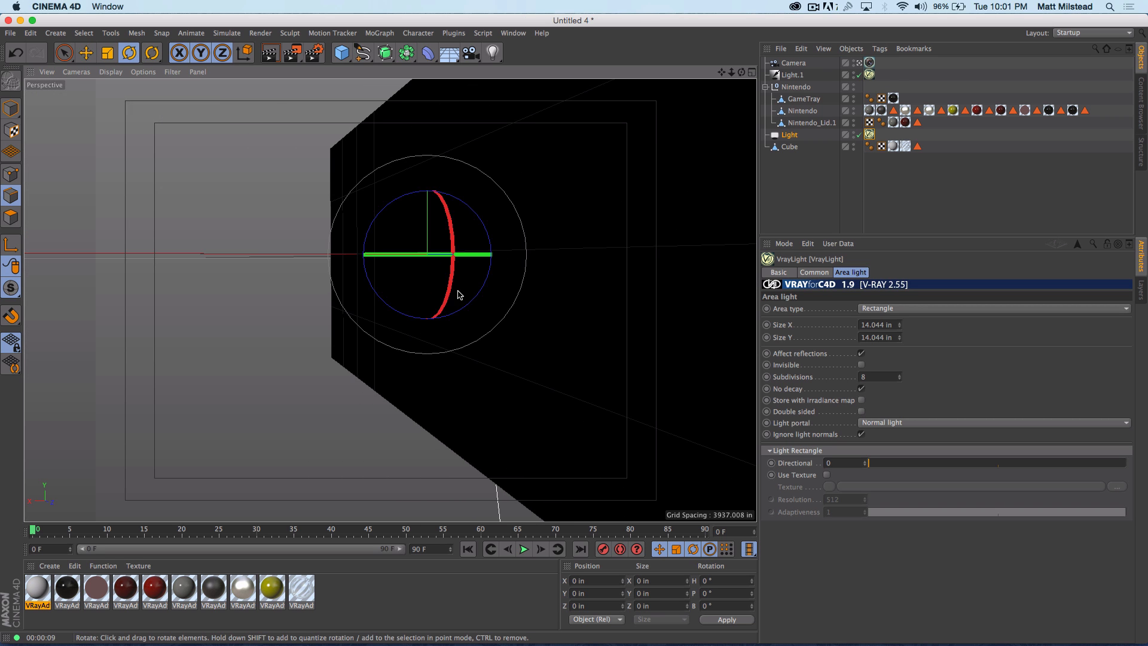
pyautogui.keyDown('alt'); pyautogui.moveTo(459, 295); pyautogui.dragTo(615, 335); pyautogui.keyUp('alt')
pyautogui.keyDown('alt'); pyautogui.moveTo(533, 300); pyautogui.dragTo(405, 300, button='right'); pyautogui.keyUp('alt')
pyautogui.keyDown('alt'); pyautogui.moveTo(405, 300); pyautogui.dragTo(284, 287, button='middle'); pyautogui.keyUp('alt')
pyautogui.keyDown('alt'); pyautogui.moveTo(284, 287); pyautogui.dragTo(526, 280); pyautogui.keyUp('alt')
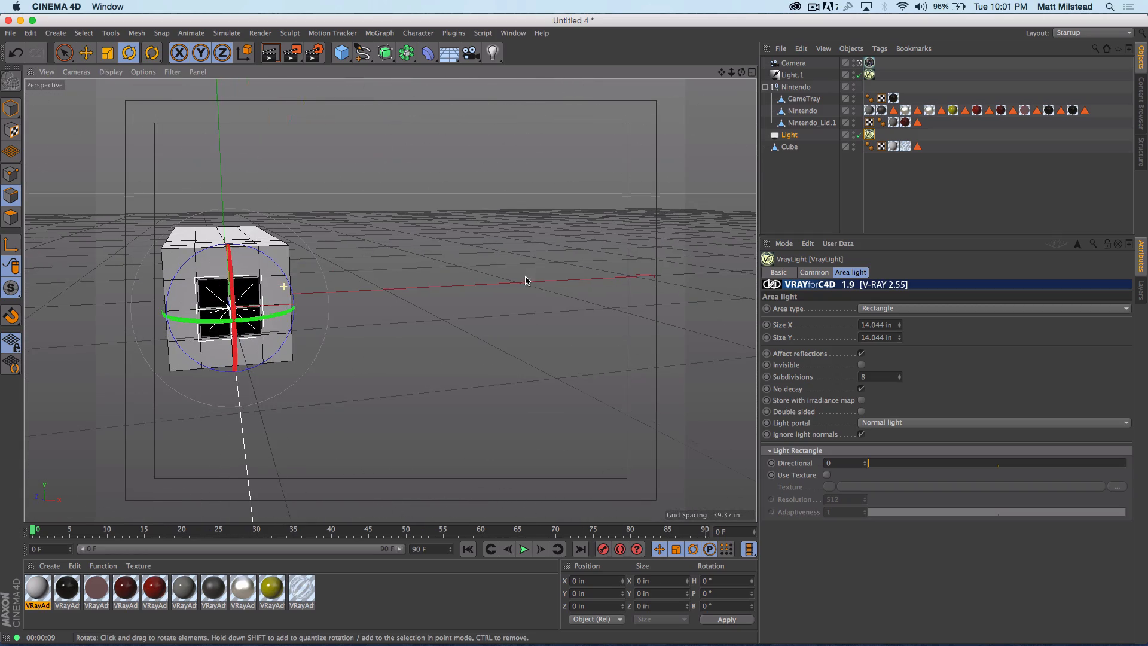
pyautogui.keyDown('alt'); pyautogui.moveTo(280, 284); pyautogui.dragTo(488, 213); pyautogui.keyUp('alt')
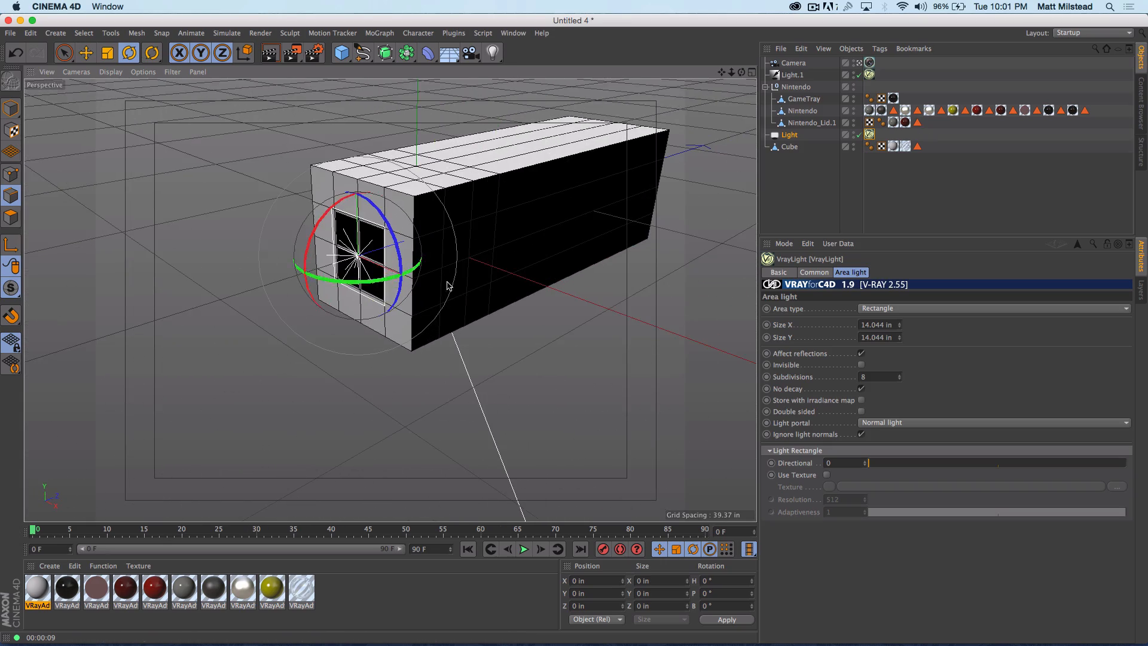
pyautogui.keyDown('alt'); pyautogui.moveTo(449, 286); pyautogui.dragTo(384, 290, button='right'); pyautogui.keyUp('alt')
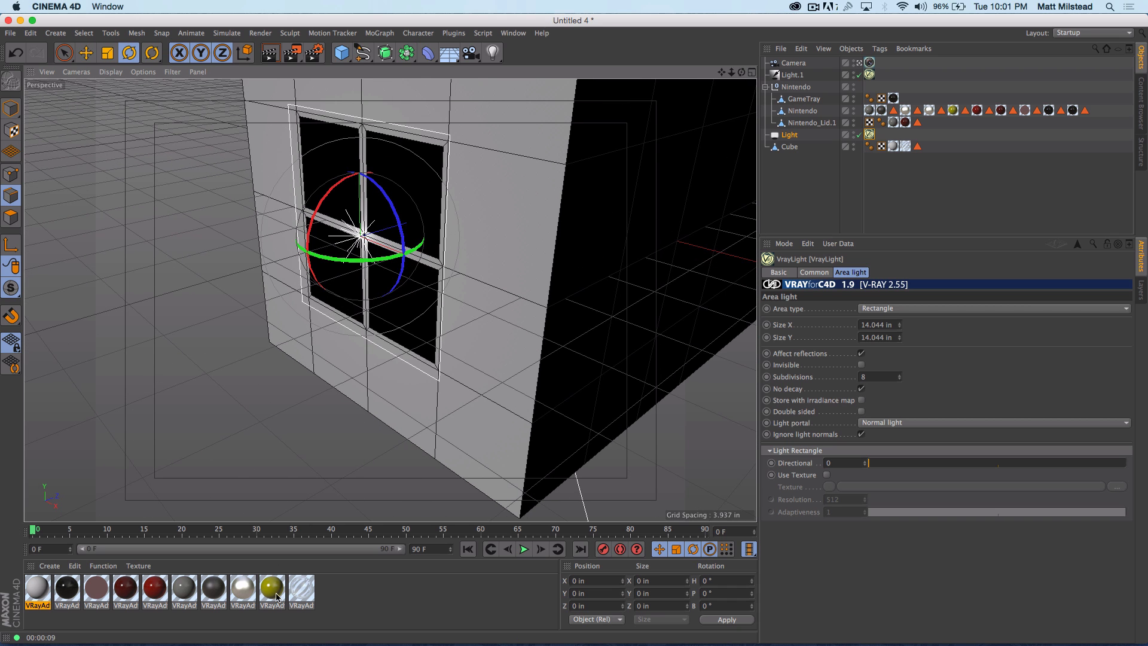
pyautogui.click(312, 591)
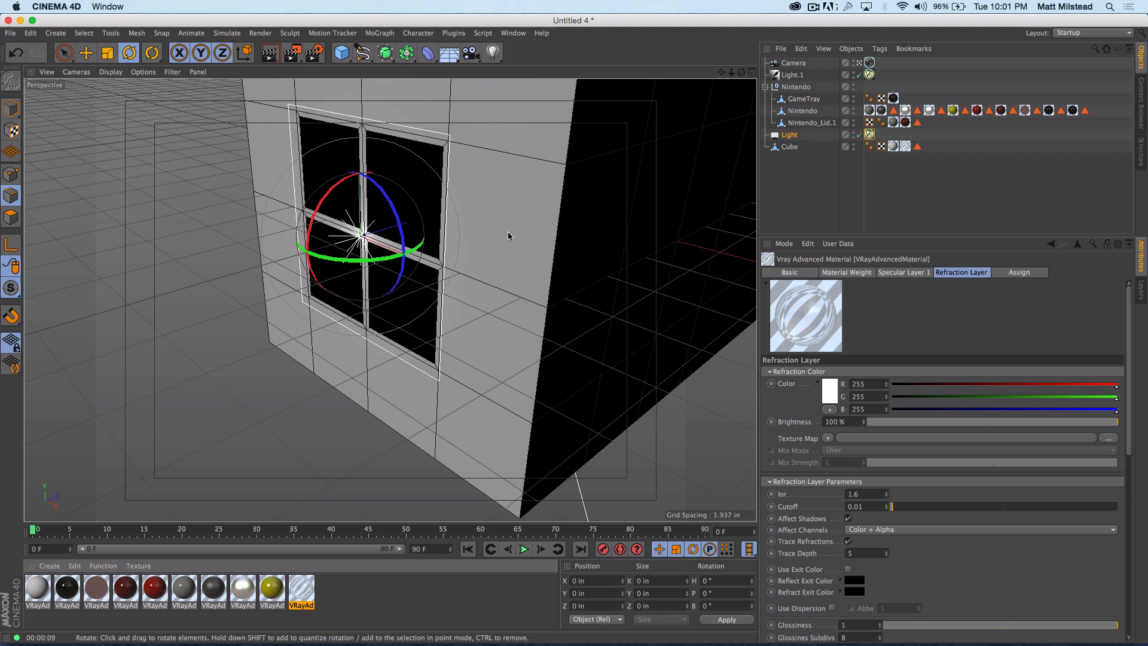
pyautogui.keyDown('alt'); pyautogui.moveTo(509, 235); pyautogui.dragTo(683, 82); pyautogui.keyUp('alt')
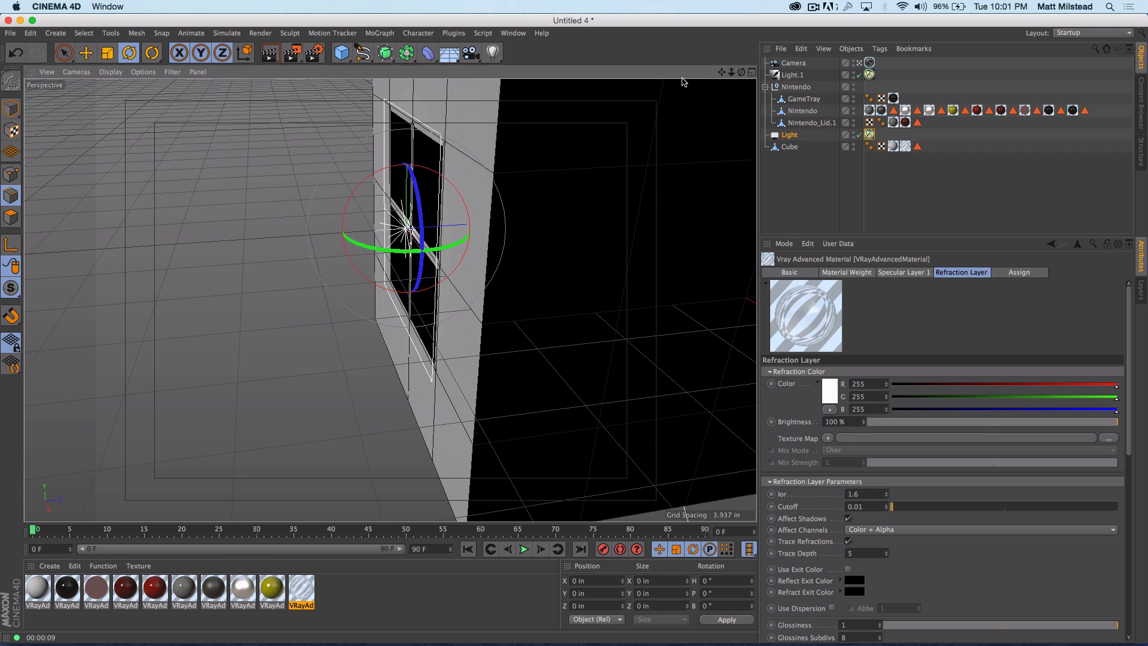
# Set the window area light's Light portal option to Portal light, and reset the timeline to frame 0
pyautogui.click(869, 134)
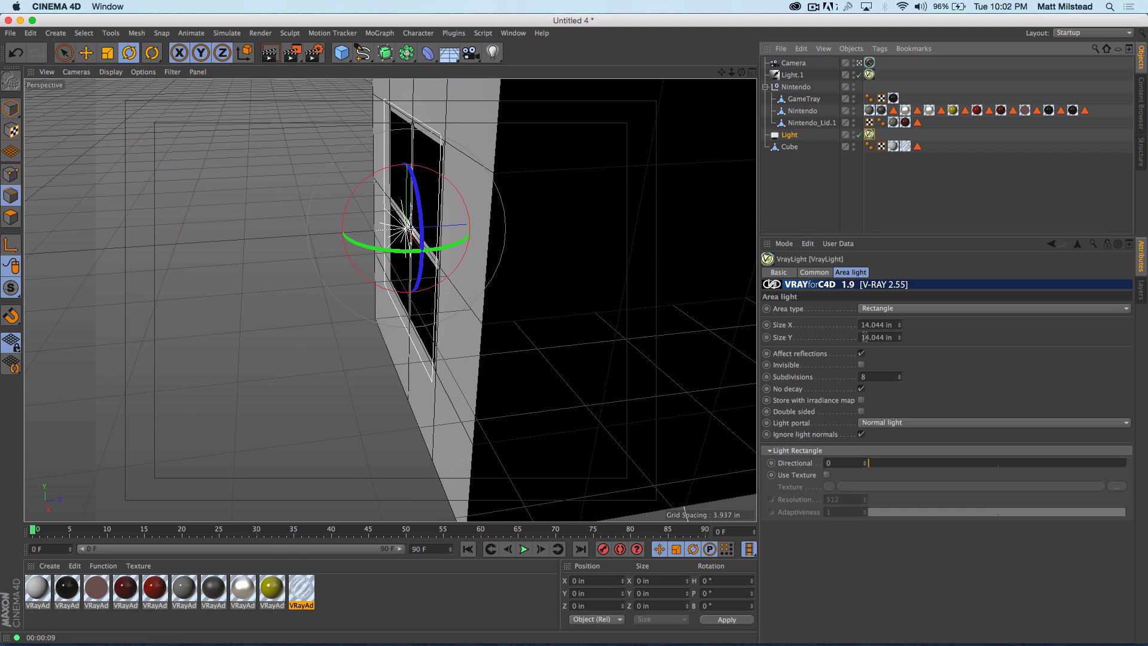
pyautogui.click(894, 423)
pyautogui.click(893, 448)
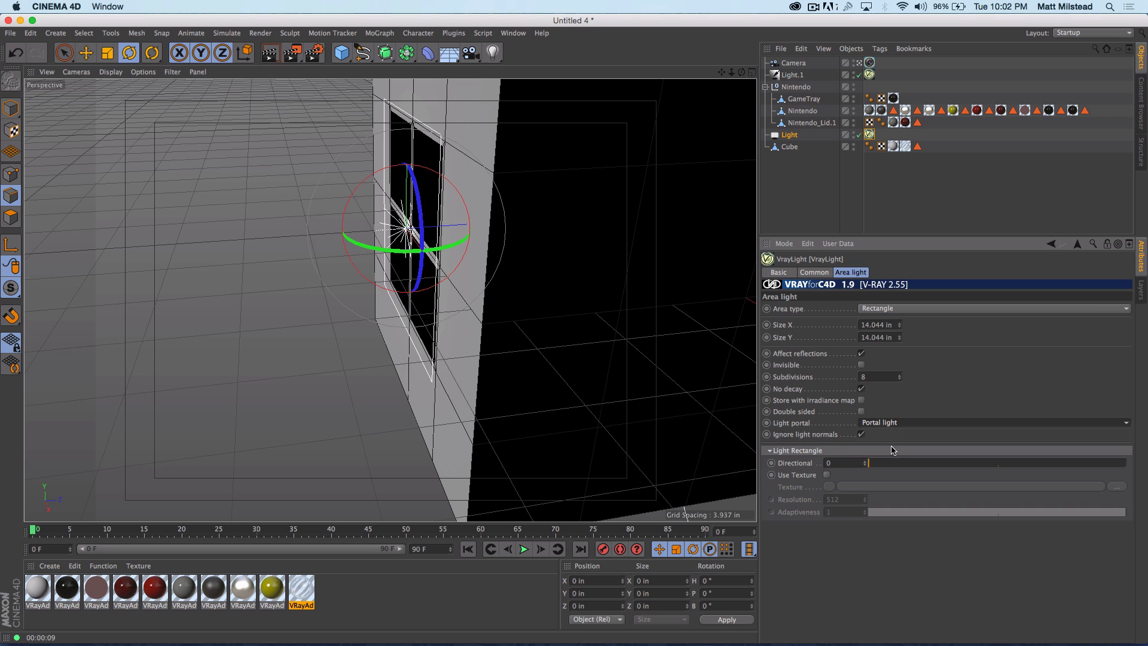
pyautogui.moveTo(41, 530); pyautogui.dragTo(34, 530)
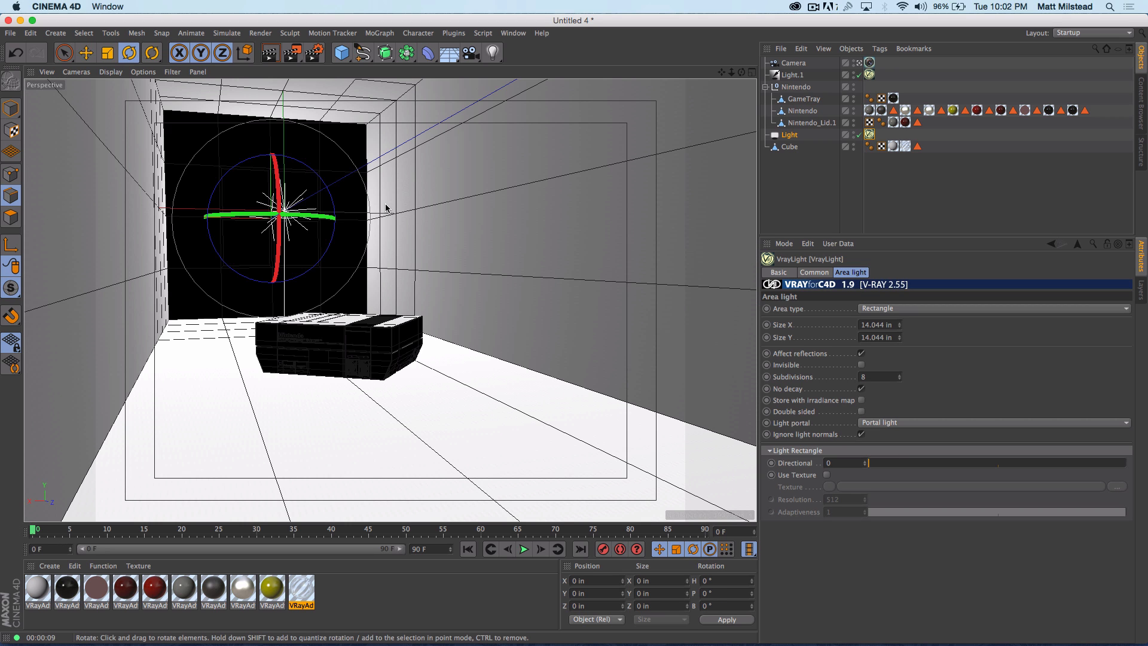
# Compare the SunLight Only, Untitled 4 and portal Light renders in the Picture Viewer's history
pyautogui.click(511, 34)
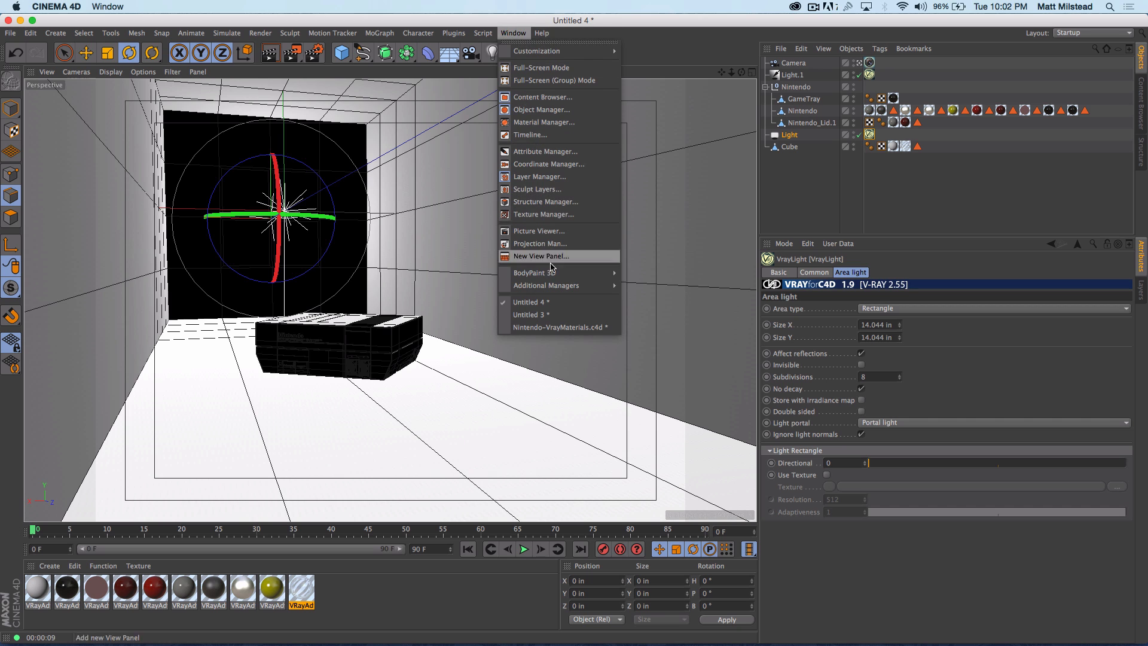
pyautogui.moveTo(523, 37)
pyautogui.click(656, 34)
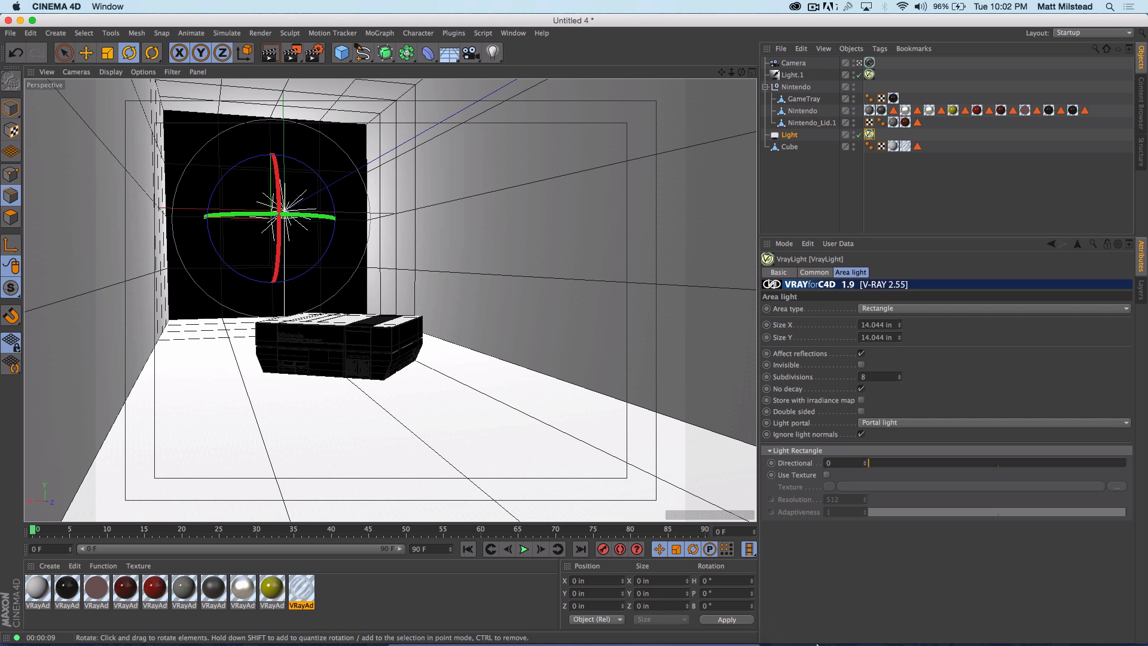
pyautogui.click(724, 633)
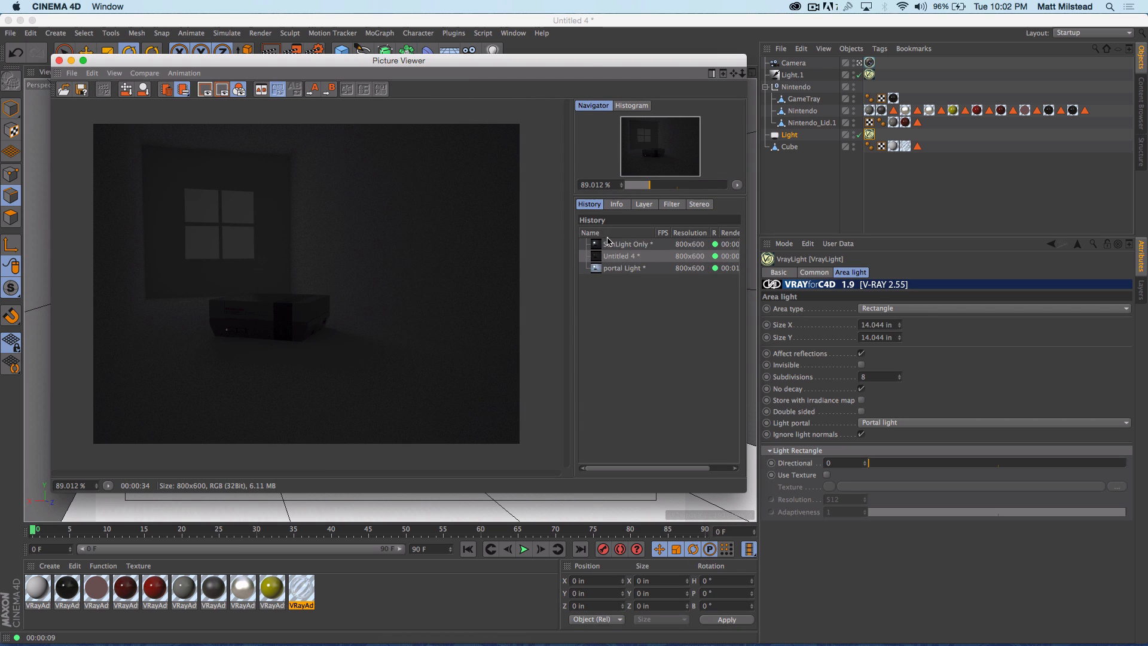
pyautogui.click(619, 245)
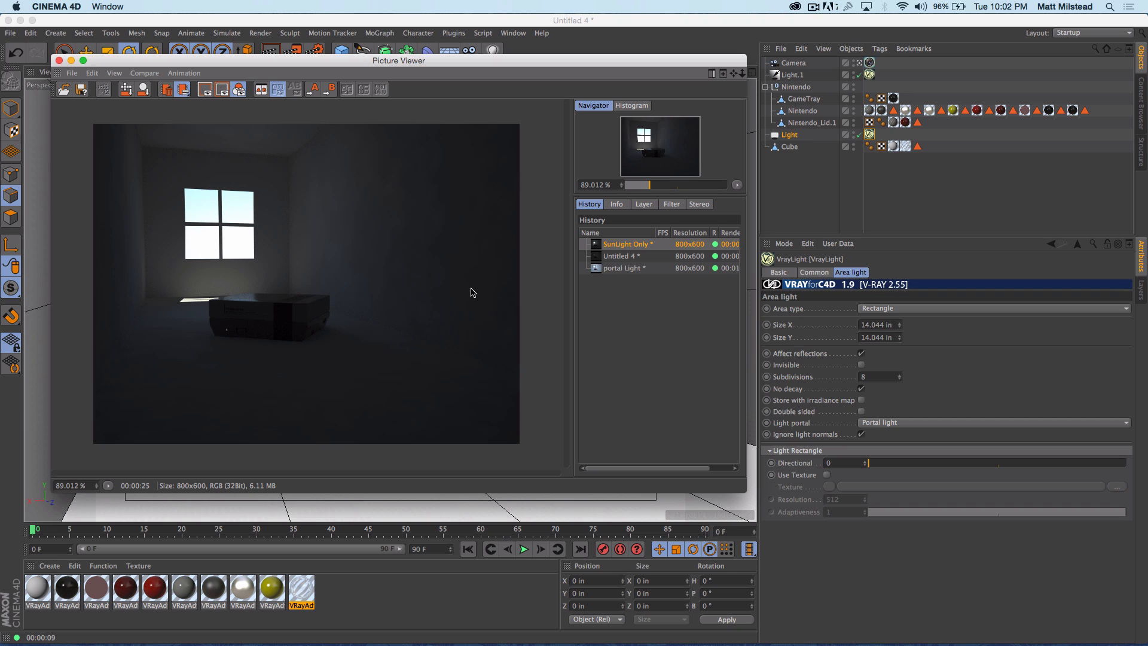
pyautogui.click(620, 259)
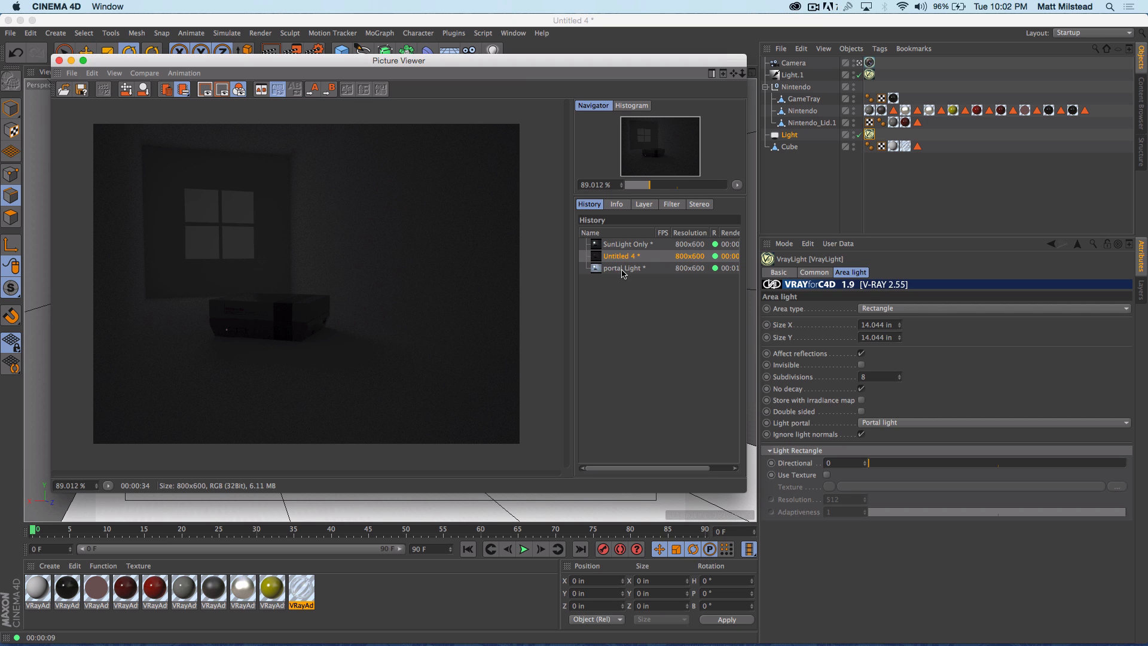
pyautogui.click(622, 270)
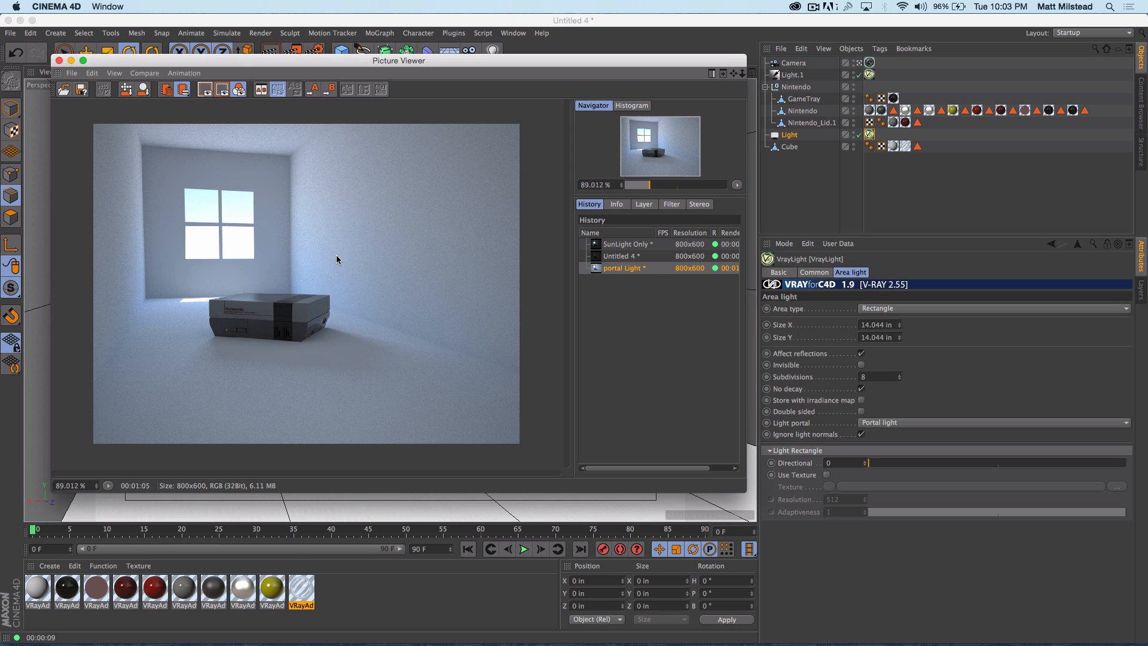
pyautogui.click(59, 60)
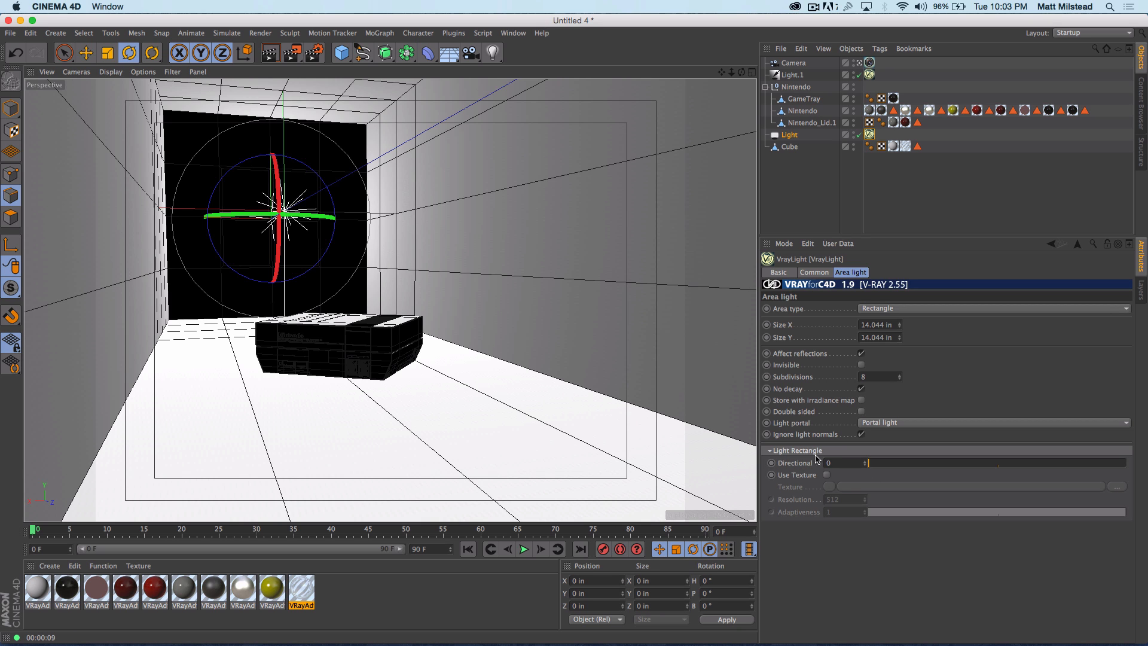
# Switch to the Nintendo-VrayMaterials.c4d project and set its area light's Light portal option to Portal light
pyautogui.click(514, 33)
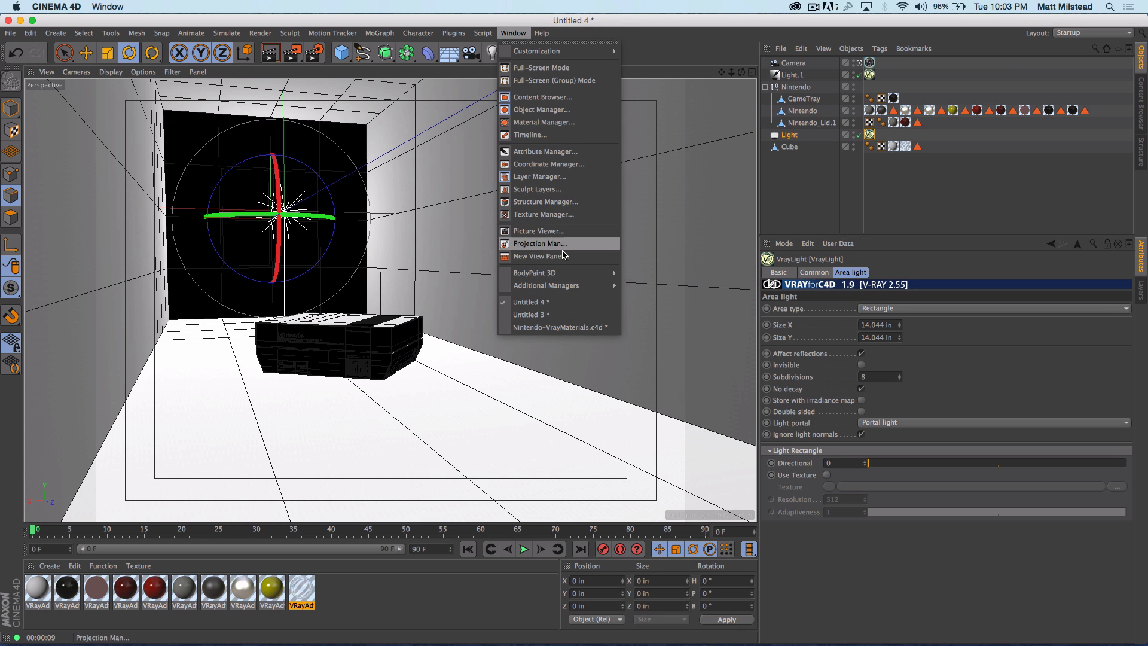
pyautogui.click(557, 327)
pyautogui.click(904, 423)
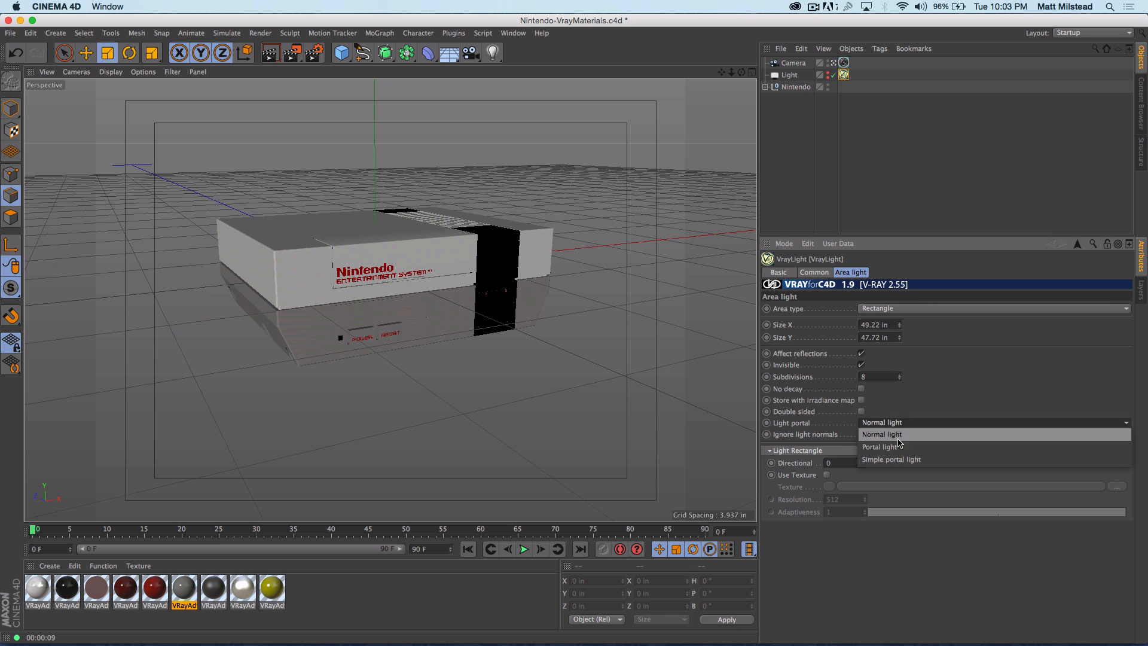
pyautogui.click(898, 447)
pyautogui.click(897, 423)
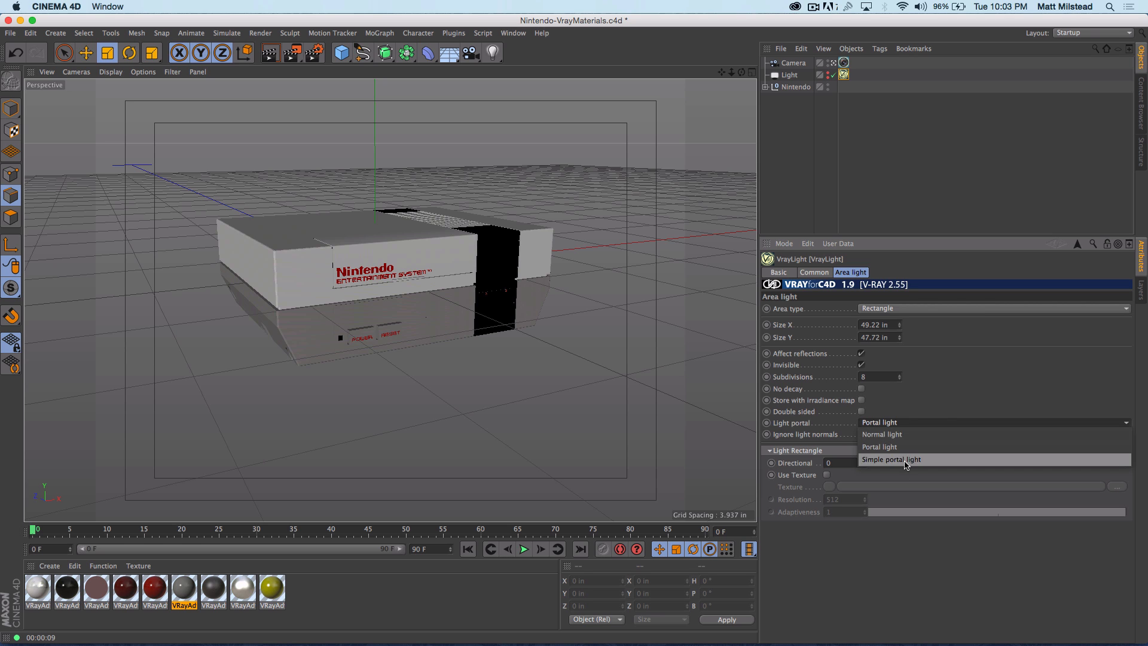
pyautogui.click(932, 396)
# Return to the Untitled 4 project and set the window light's Light portal option to Simple portal light
pyautogui.click(516, 33)
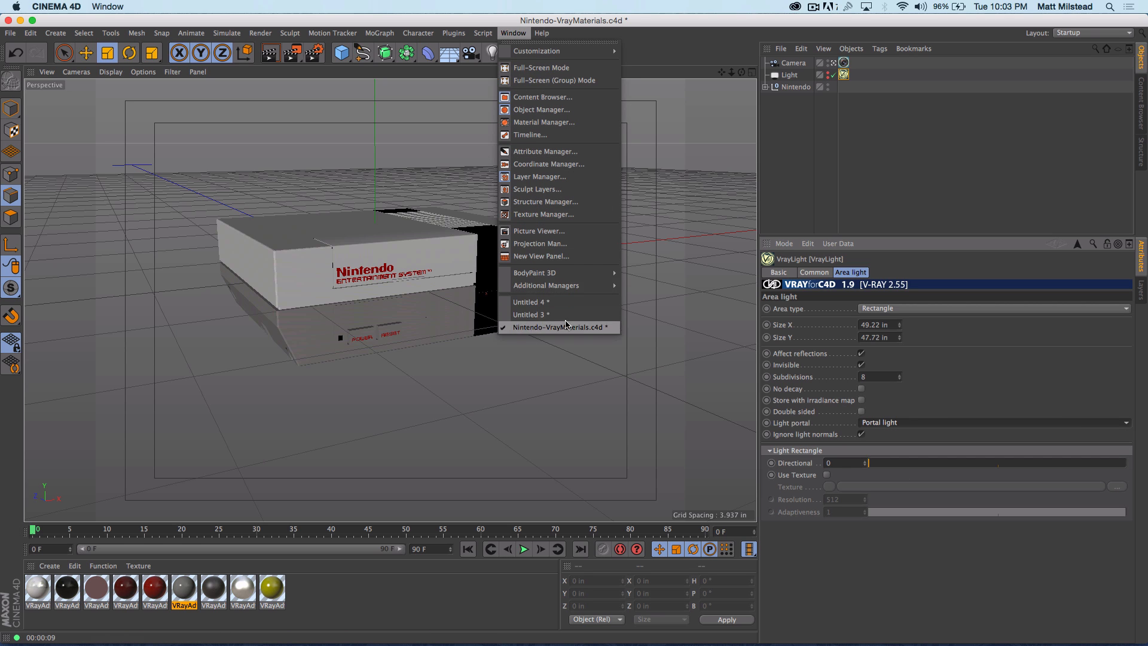
pyautogui.click(532, 302)
pyautogui.click(891, 423)
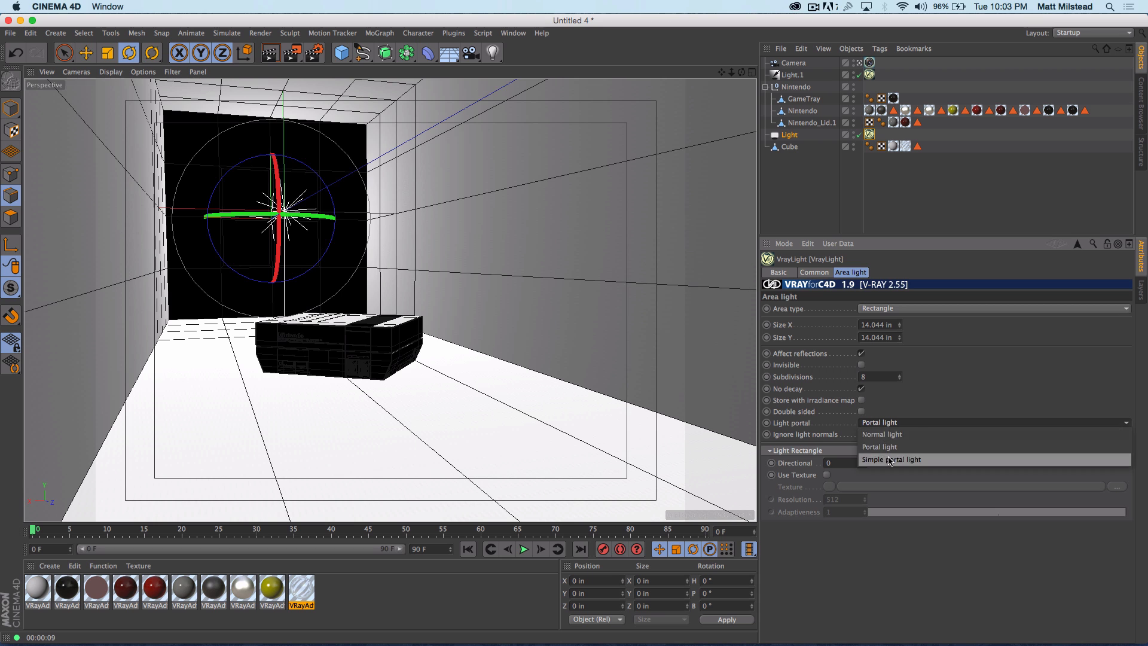
pyautogui.click(891, 459)
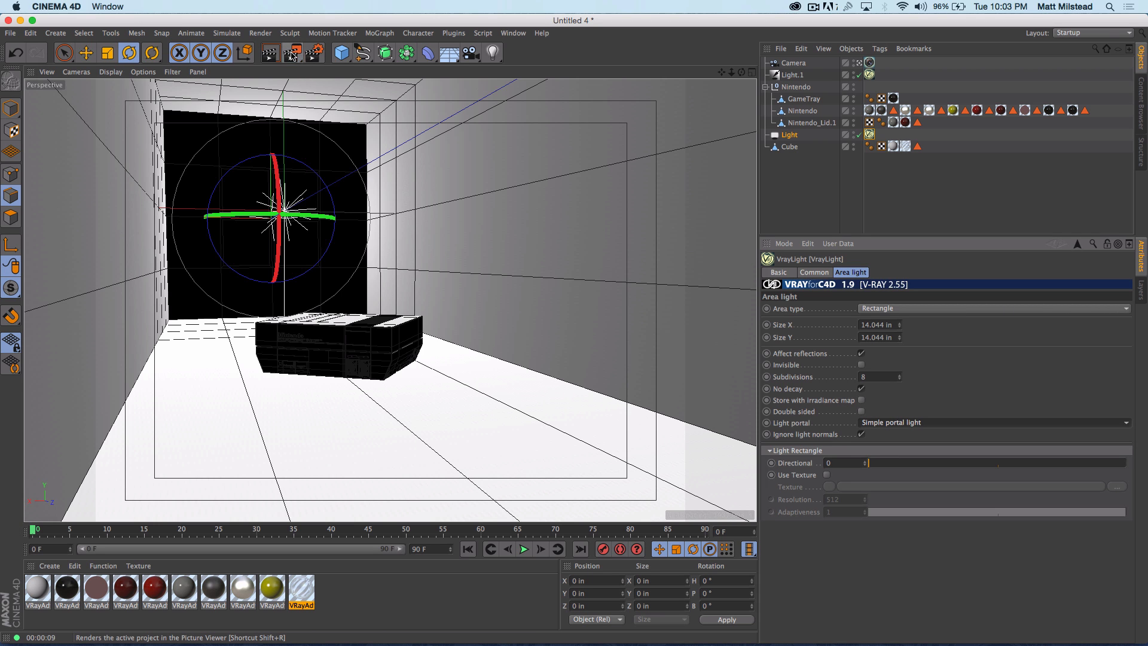
# Render the room with the simple portal light in the Picture Viewer and display the portal Light render for comparison
pyautogui.click(292, 55)
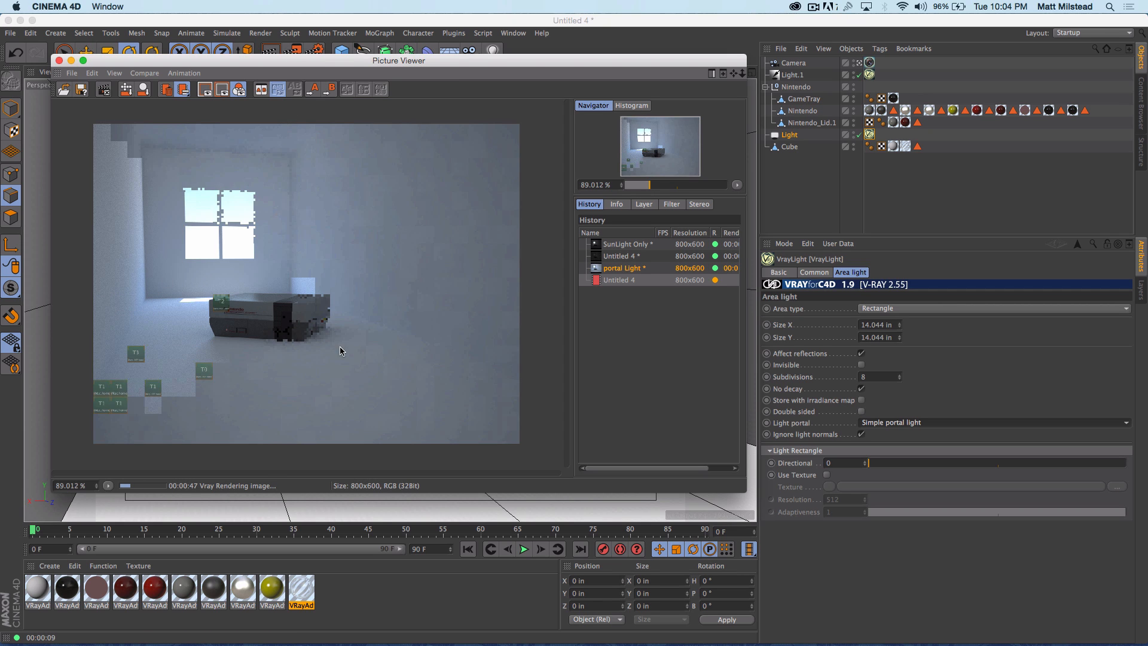
pyautogui.click(625, 267)
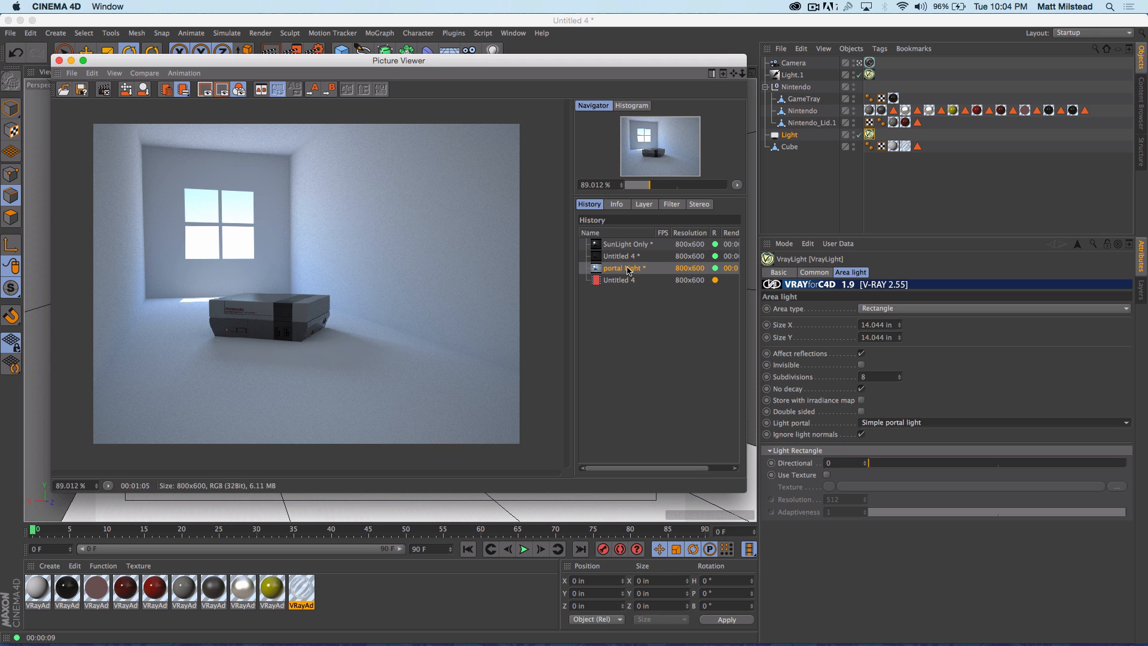
# Compare the portal Light render with the simple portal light render by alternating between them in the Picture Viewer's history
pyautogui.press('Down')
pyautogui.press('Up')
pyautogui.press('Down')
pyautogui.press('Up')
pyautogui.press('Down')
pyautogui.press('Up')
pyautogui.press('Down')
pyautogui.press('Up')
pyautogui.press('Down')
pyautogui.press('Up')
pyautogui.press('Down')
pyautogui.press('Up')
pyautogui.press('Down')
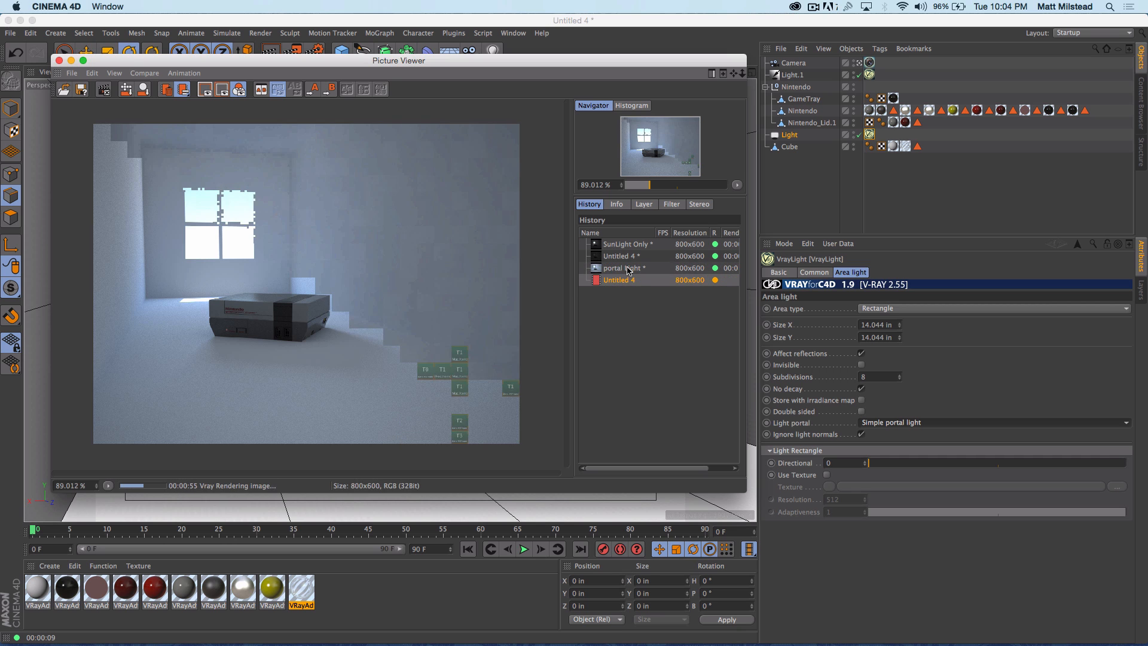
pyautogui.press('Up')
pyautogui.press('Down')
pyautogui.press('Up')
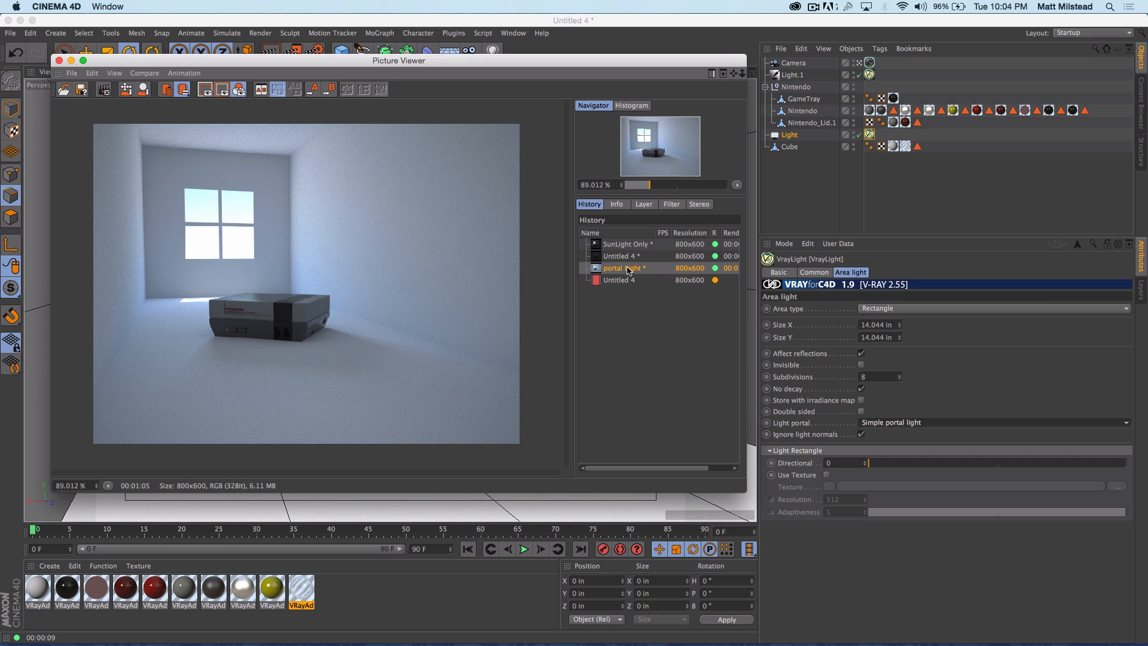
pyautogui.press('Down')
pyautogui.press('Up')
pyautogui.press('Down')
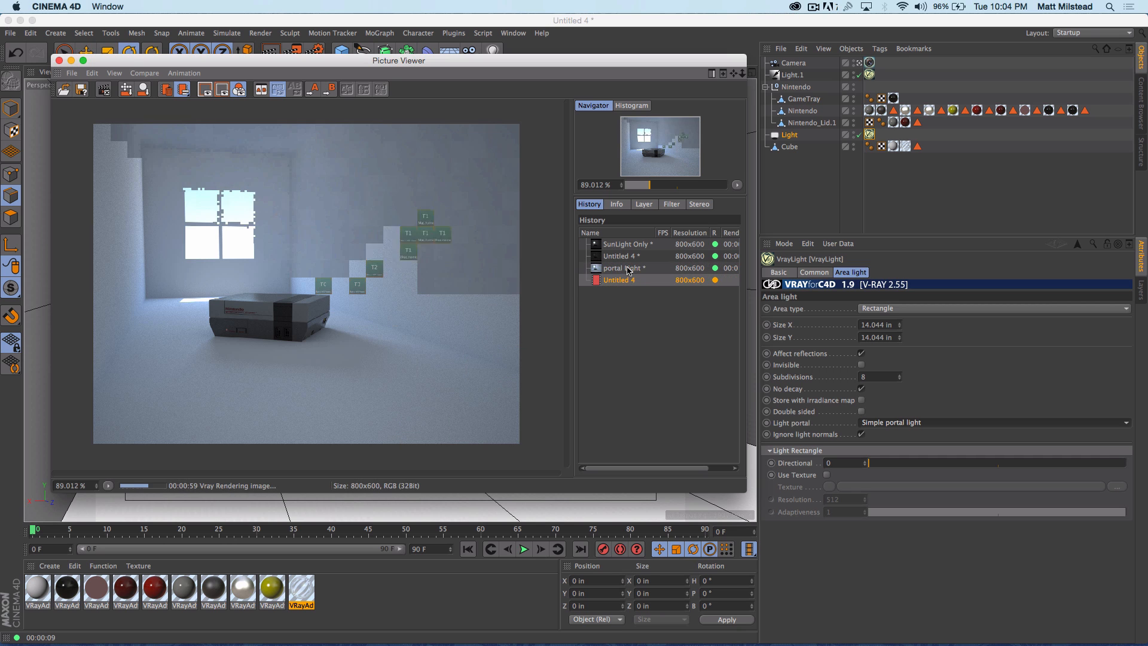
pyautogui.press('Up')
pyautogui.press('Down')
pyautogui.press('Up')
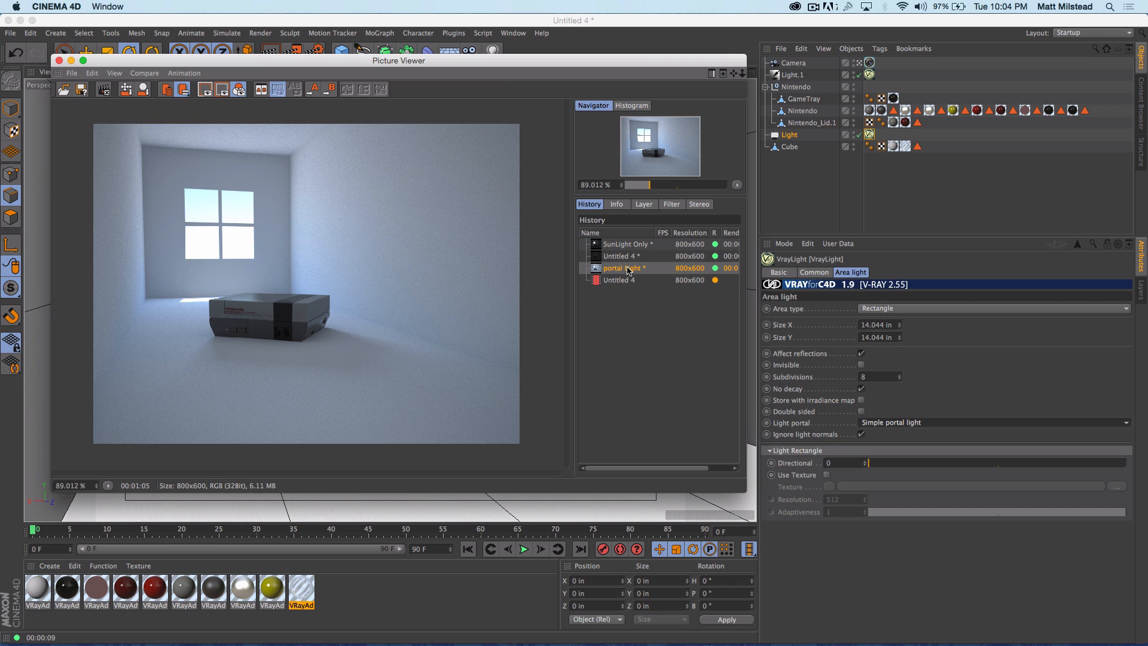
pyautogui.press('Down')
pyautogui.press('Up')
pyautogui.press('Down')
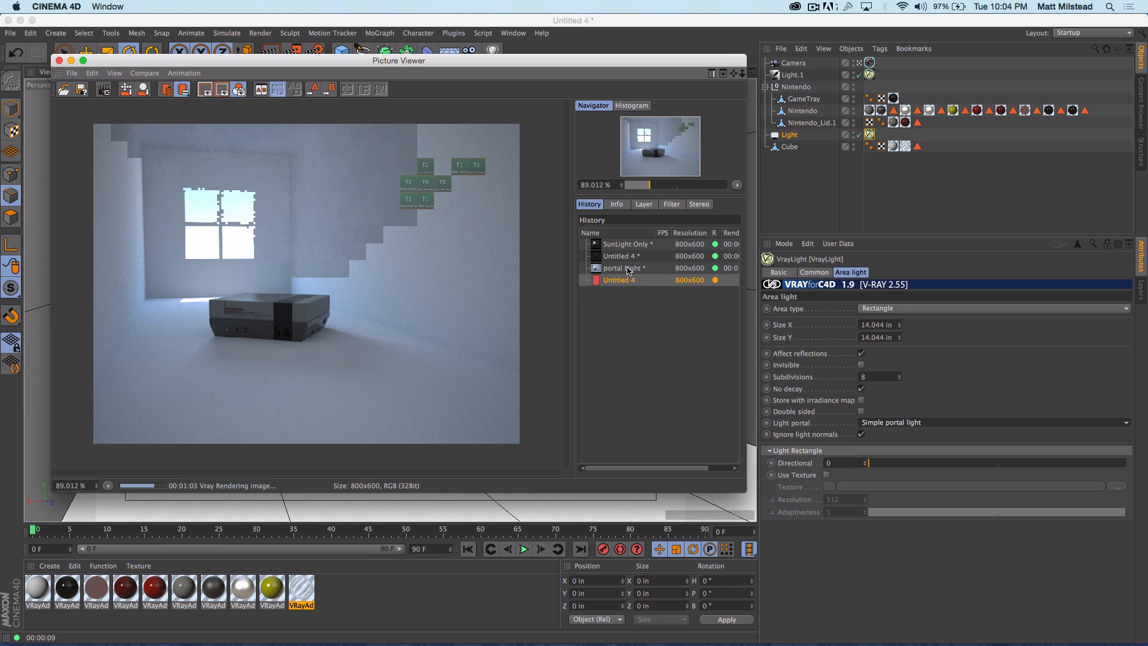
pyautogui.press('Up')
pyautogui.press('Down')
pyautogui.press('Up')
pyautogui.press('Down')
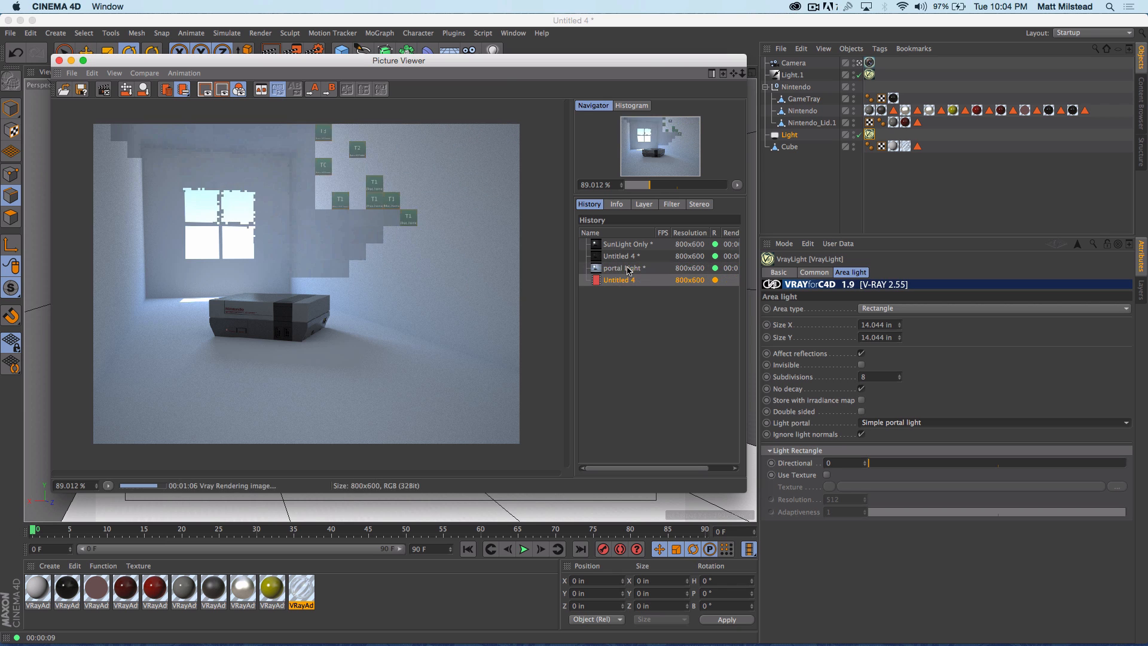
pyautogui.press('Up')
pyautogui.press('Down')
pyautogui.press('Up')
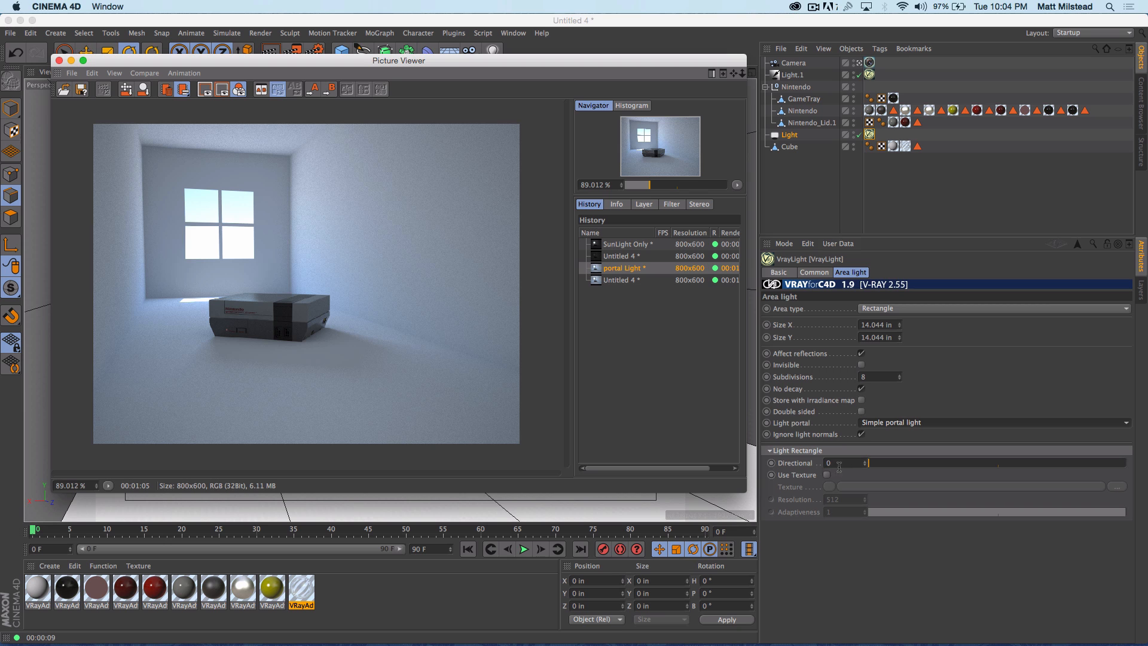
# Close the Picture Viewer, switch to the Nintendo-VrayMaterials.c4d project and make its area light visible
pyautogui.click(59, 60)
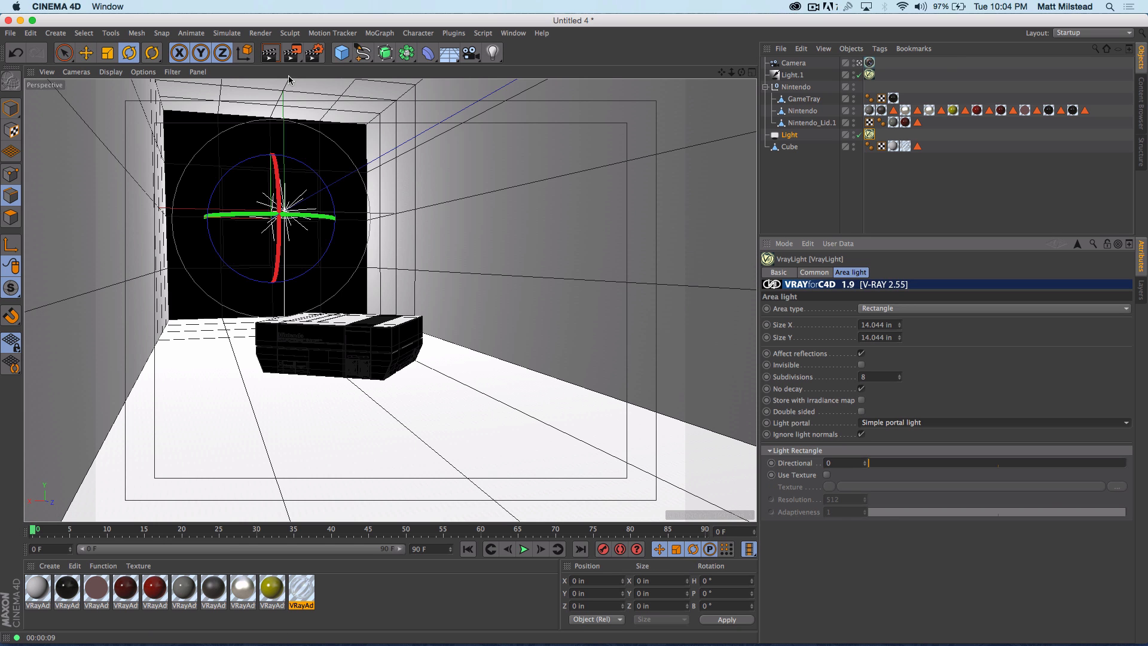
pyautogui.click(513, 32)
pyautogui.click(548, 326)
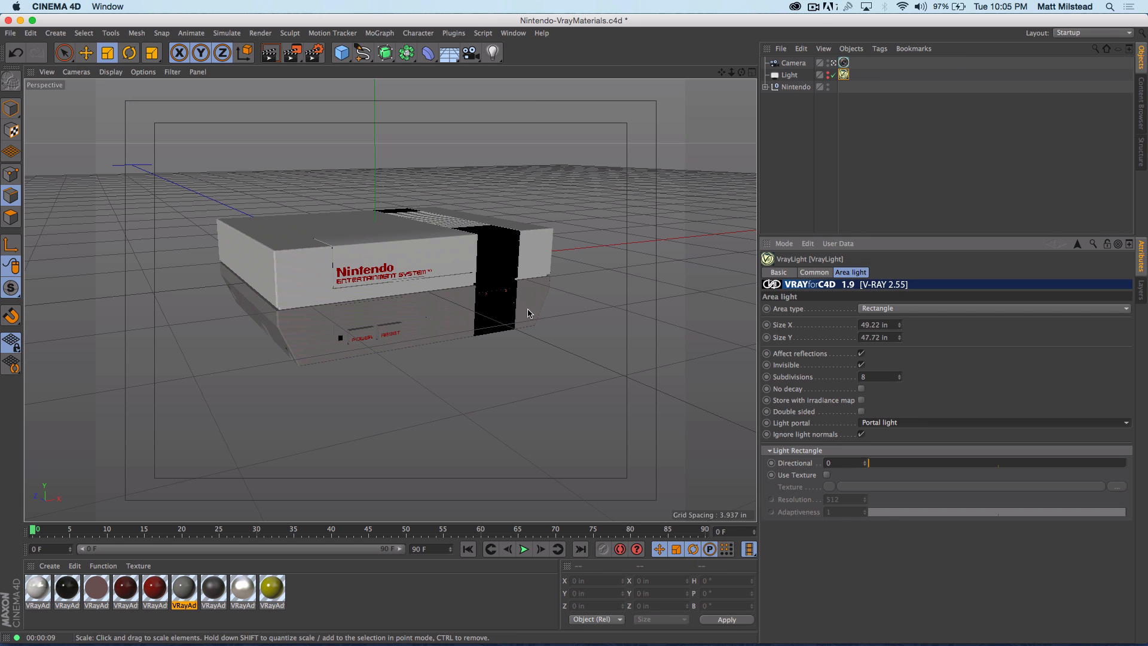
pyautogui.click(828, 77)
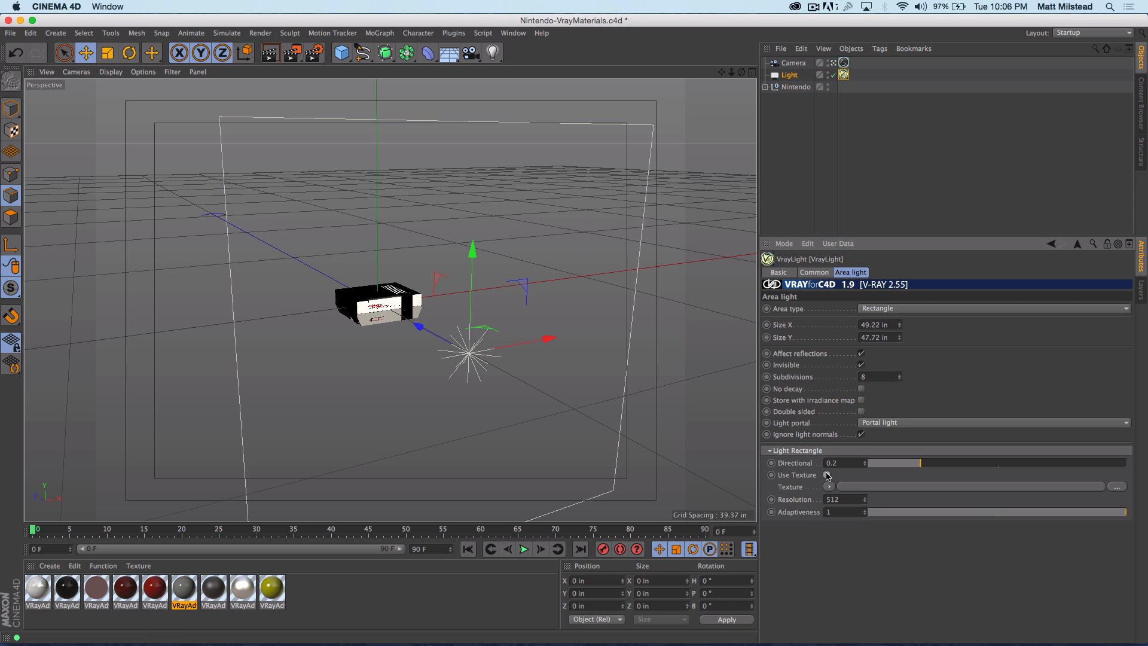
# Set the rectangular area light's Directional value to 0 and enable Use Texture
pyautogui.click(827, 475)
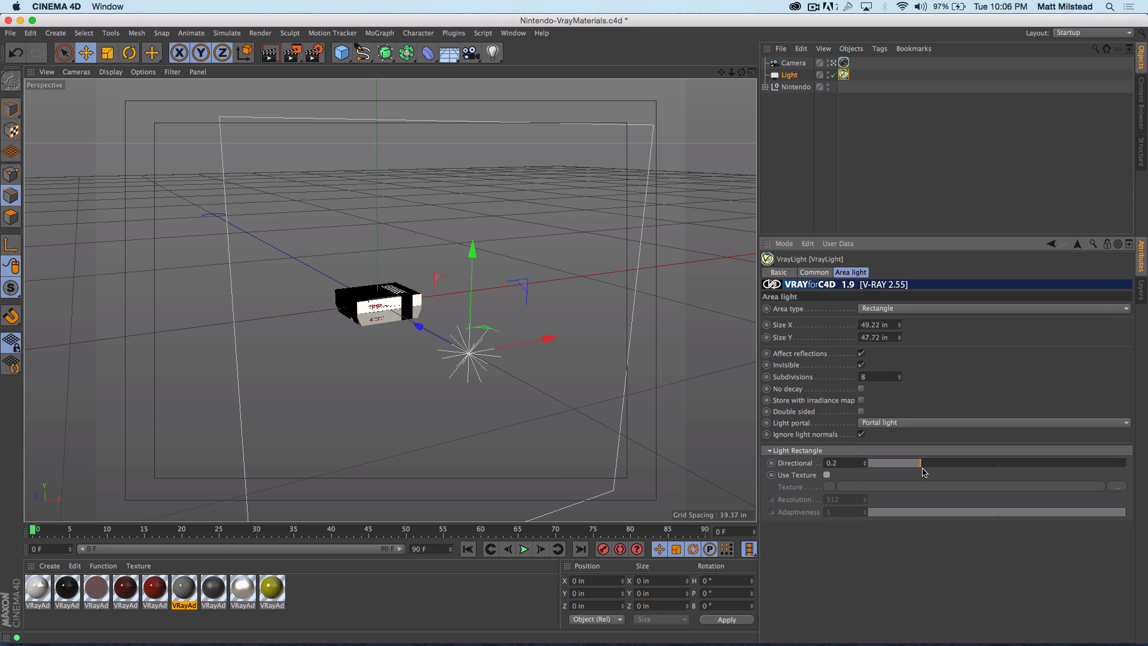
pyautogui.moveTo(923, 469); pyautogui.dragTo(855, 461)
pyautogui.click(826, 476)
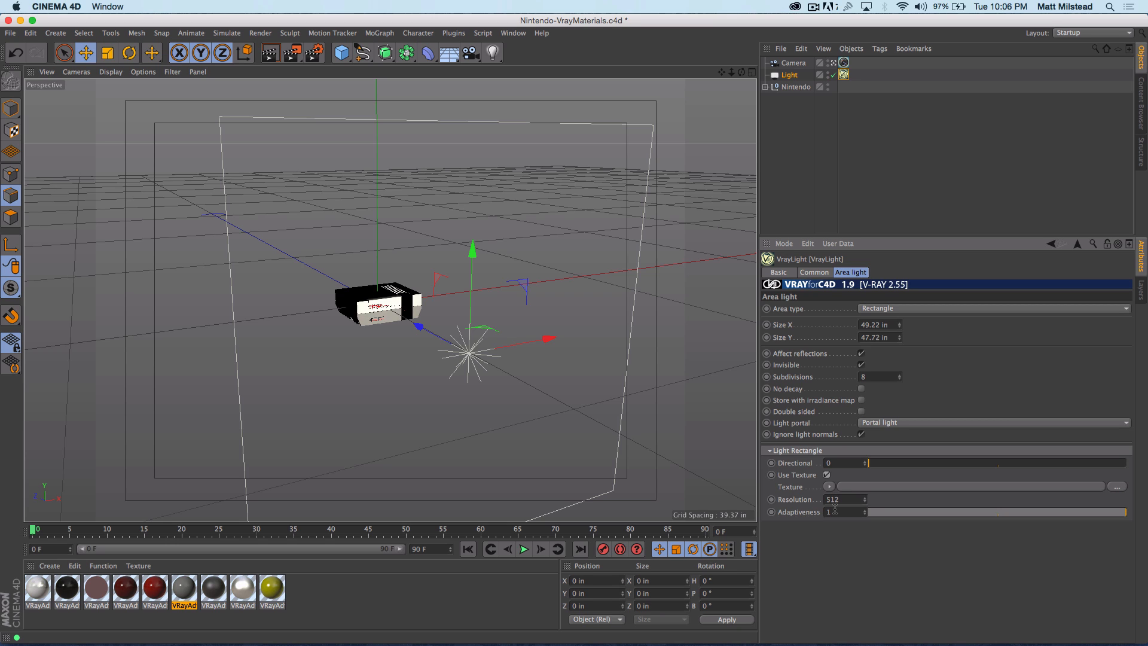
# Change the light's area type to Sphere with a radius of 7.01 in, and move it closer to the console
pyautogui.click(887, 308)
pyautogui.click(891, 333)
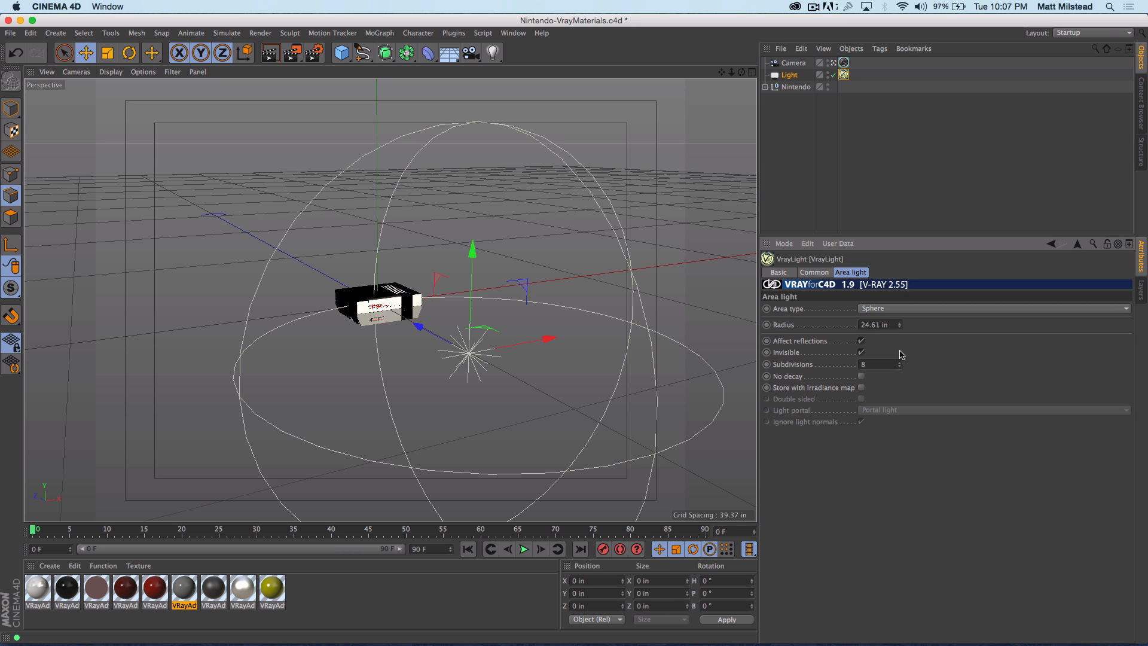
pyautogui.moveTo(469, 354); pyautogui.dragTo(363, 302)
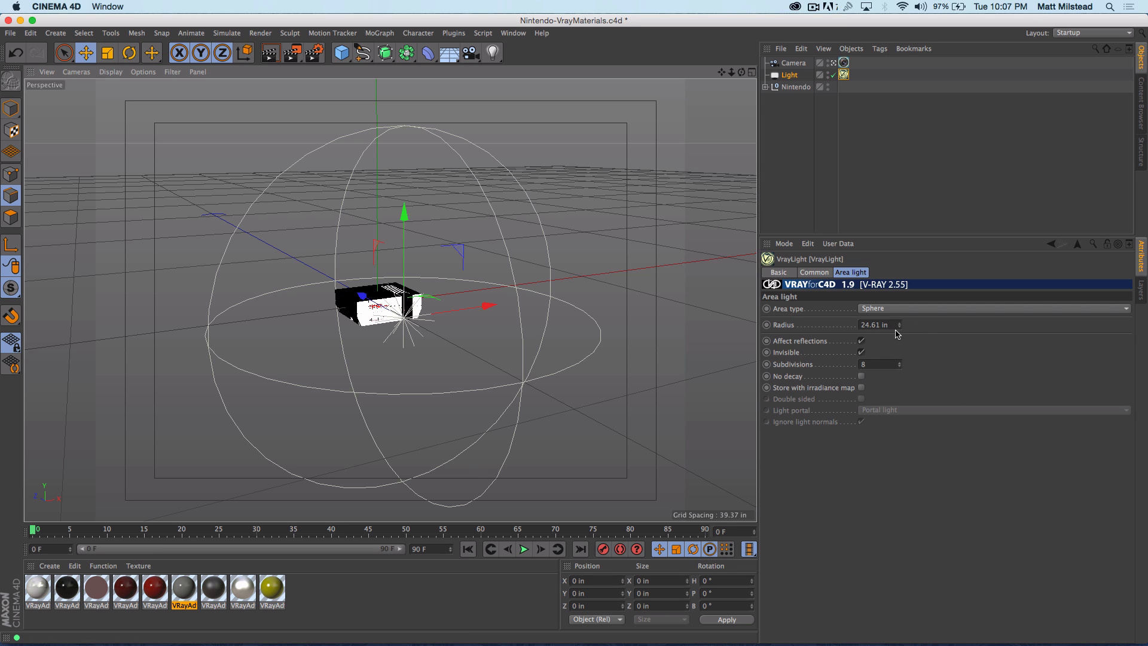
pyautogui.moveTo(899, 325); pyautogui.dragTo(899, 344)
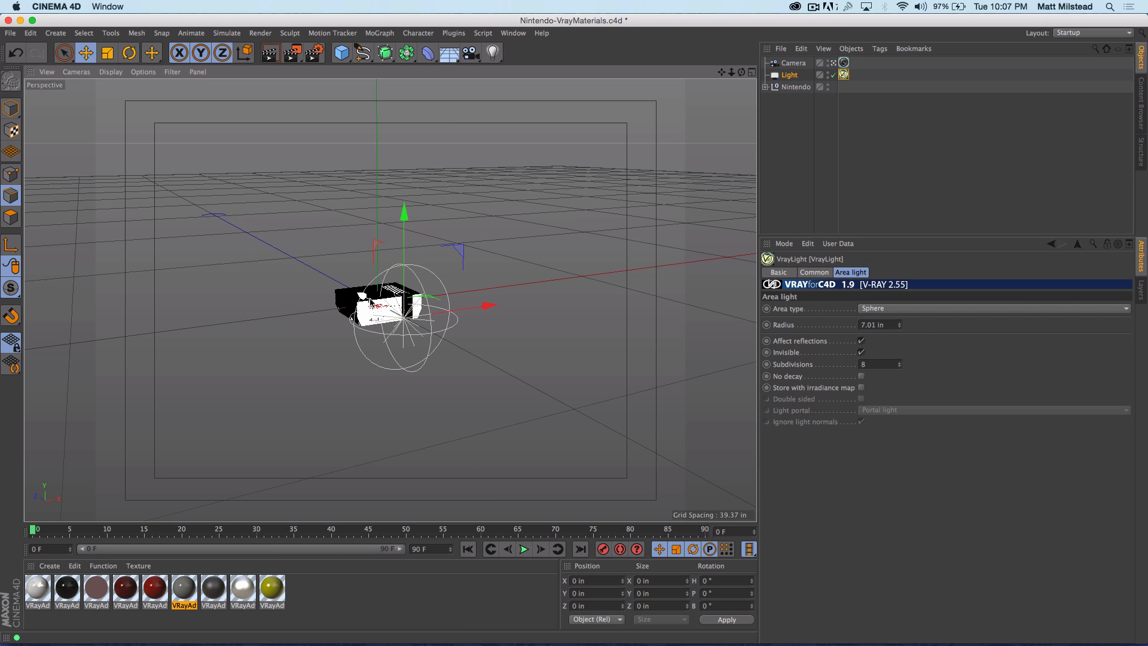
# Render a region covering the console's front and the area below it to preview the sphere light
pyautogui.scroll(5, 464, 288)
pyautogui.keyDown('alt'); pyautogui.moveTo(444, 310); pyautogui.dragTo(508, 364); pyautogui.keyUp('alt')
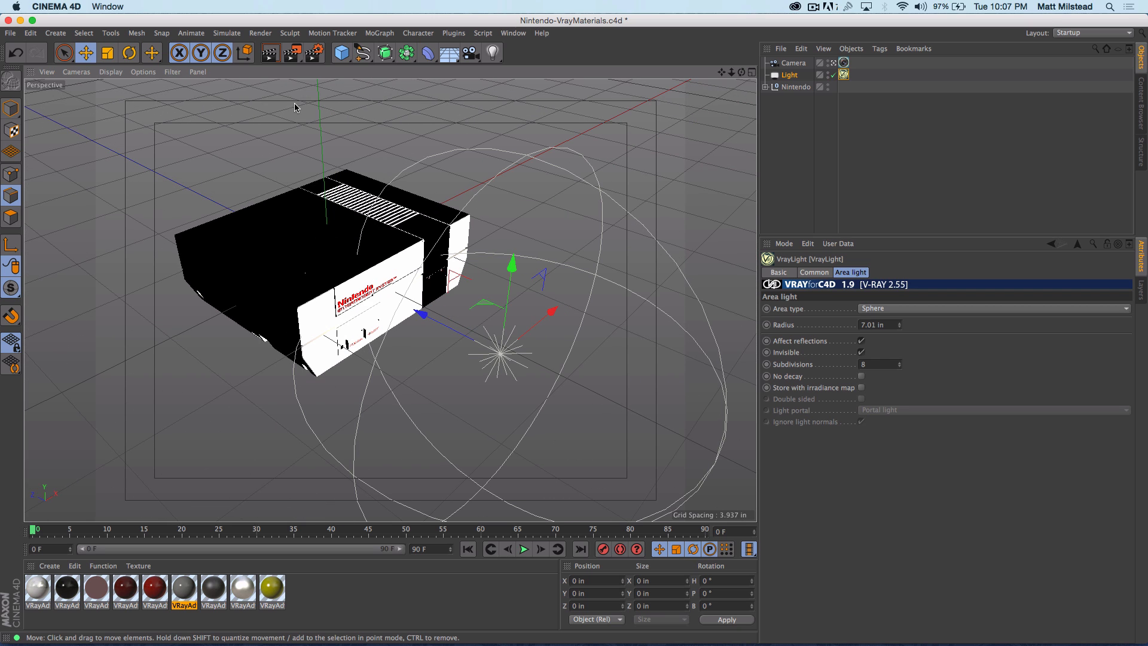
pyautogui.click(294, 60)
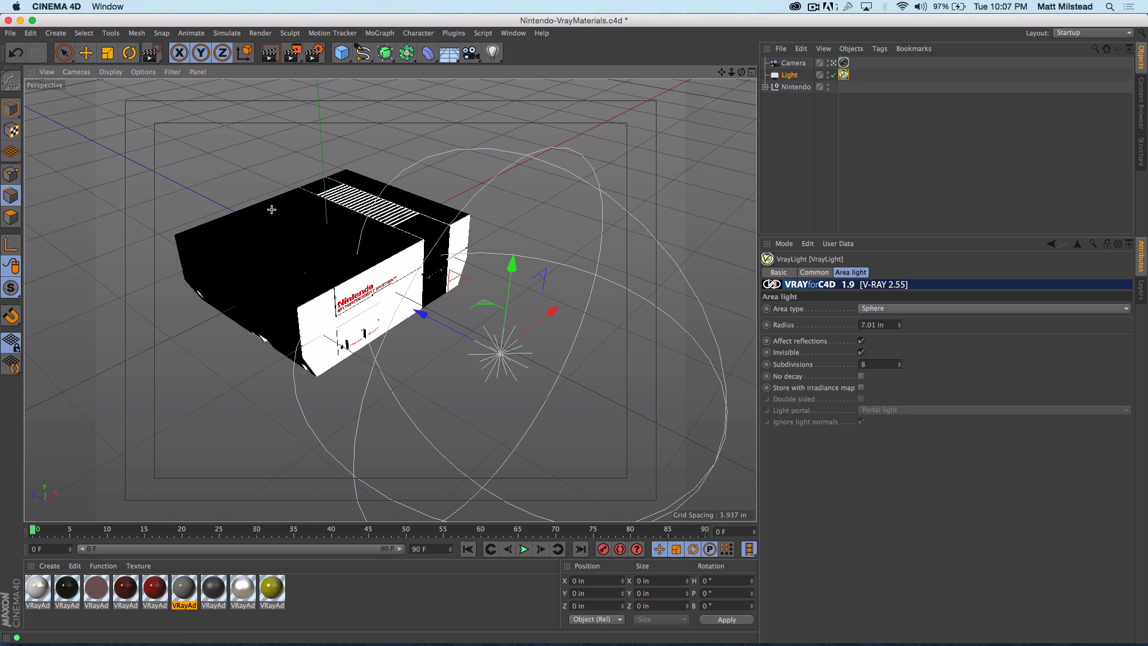
pyautogui.moveTo(271, 208); pyautogui.dragTo(515, 437)
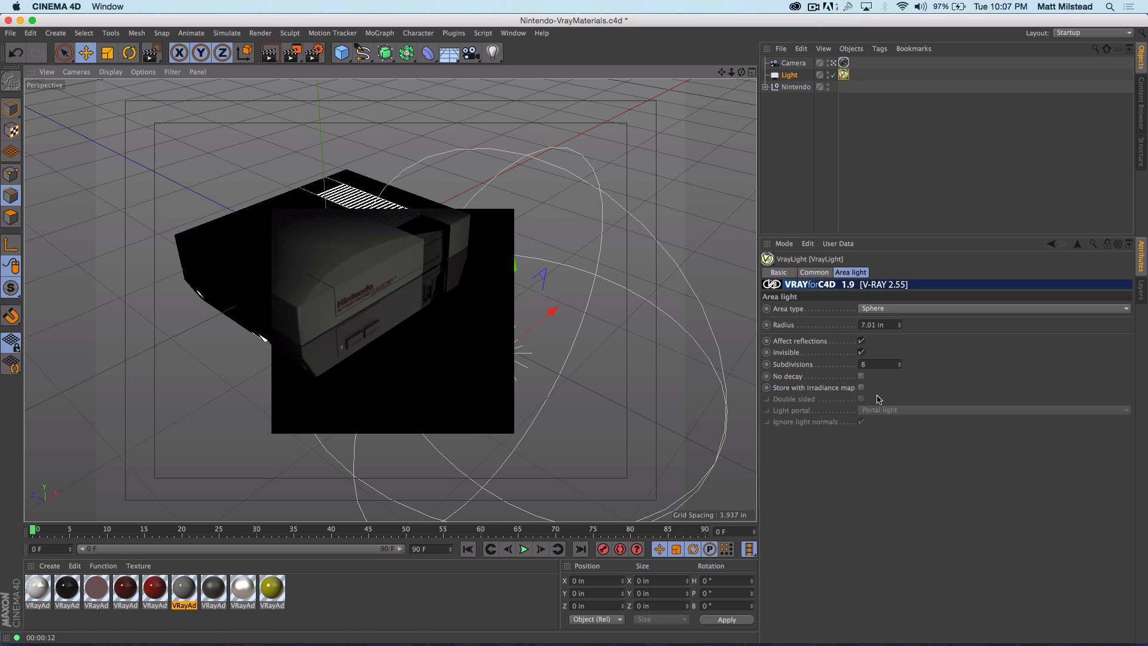
# Change the area type to Dome, move the light to the console, and enable Spherical Dome and Use Texture
pyautogui.click(906, 308)
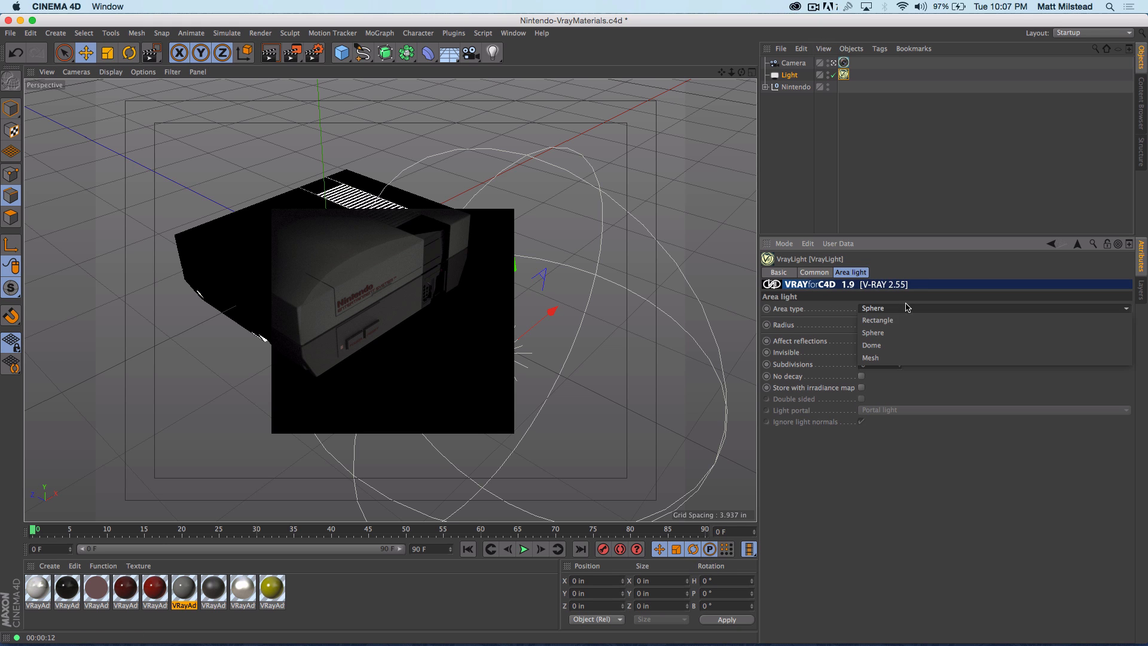
pyautogui.click(904, 341)
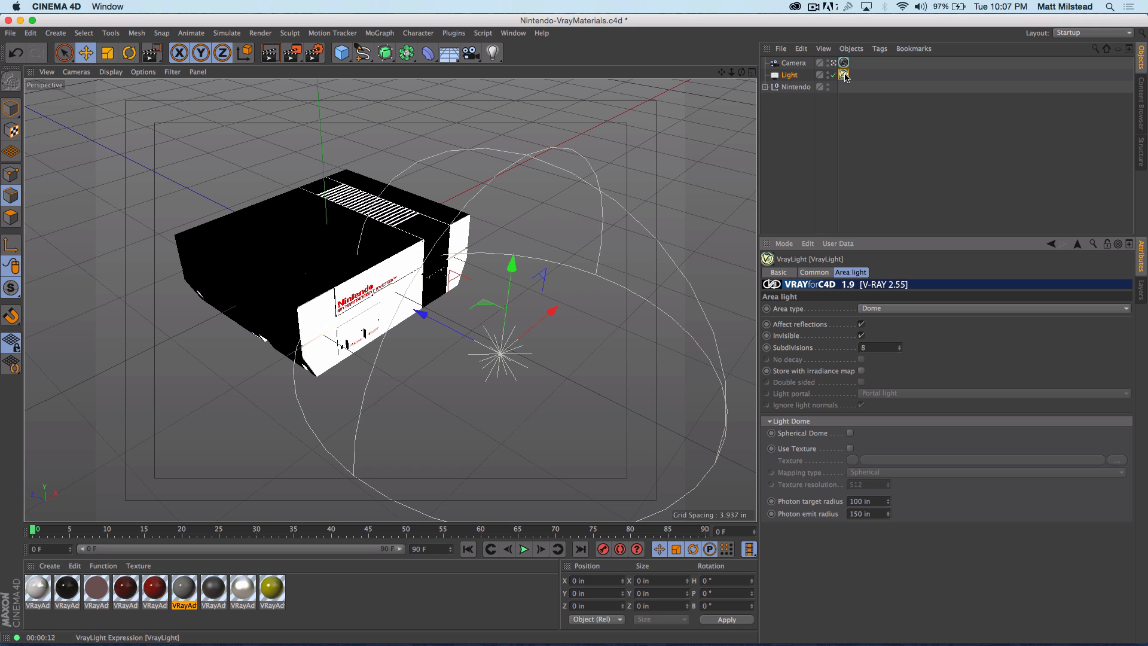
pyautogui.moveTo(420, 315); pyautogui.dragTo(316, 273)
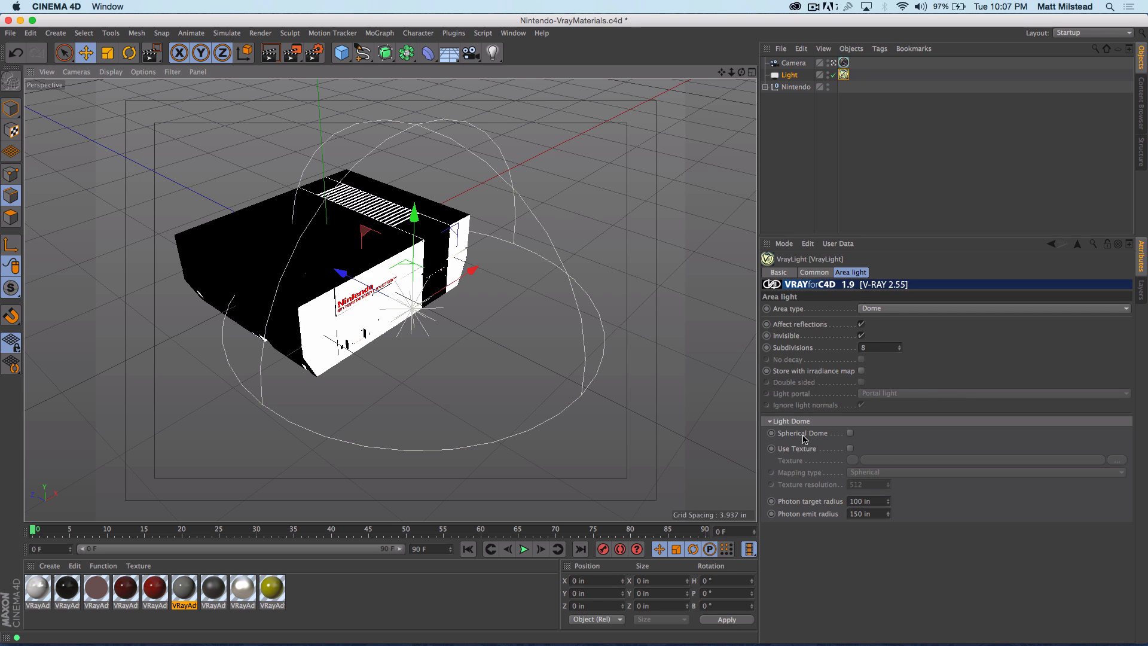
pyautogui.click(851, 433)
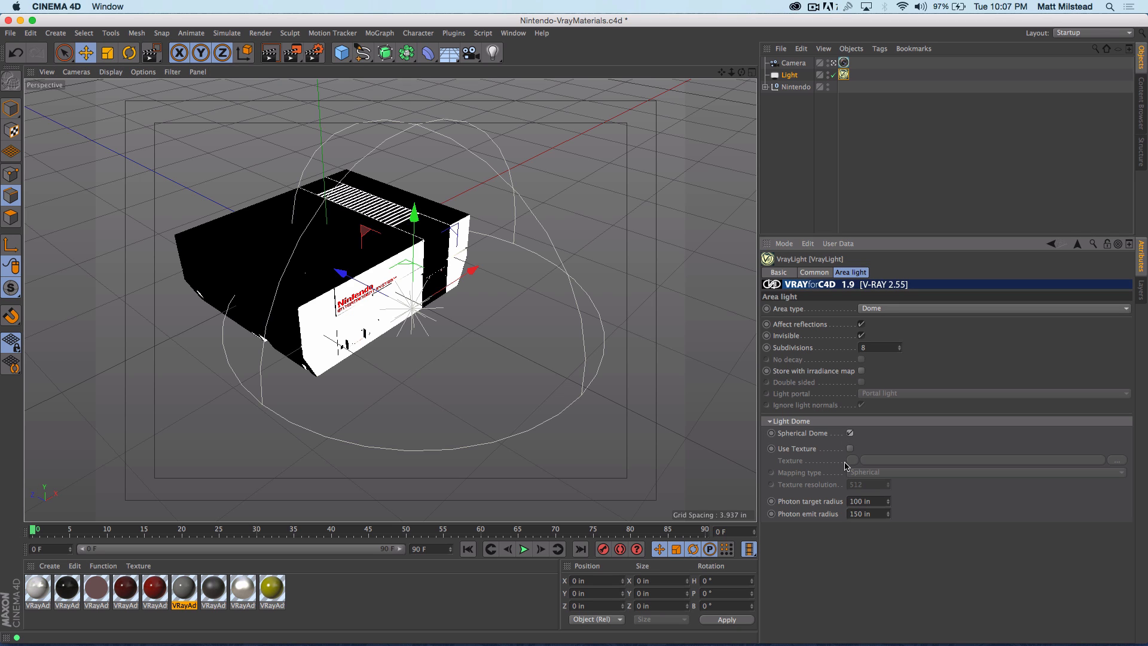
pyautogui.click(850, 448)
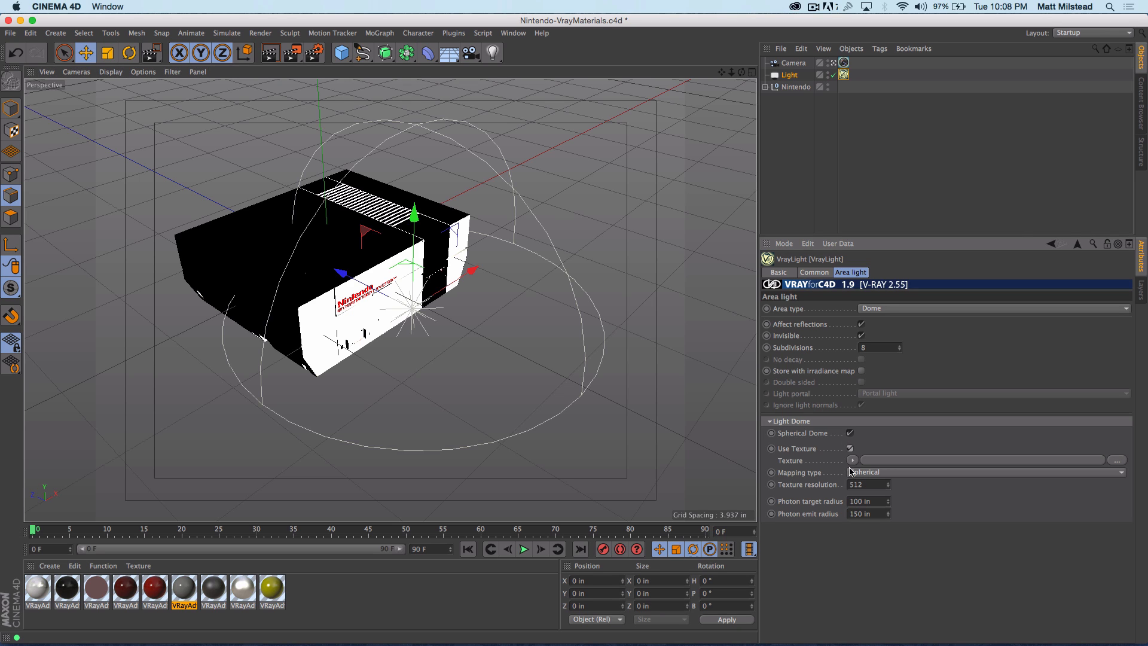
# Find HDR009.hdr by searching the presets for "hdr", assign it as the dome light's texture, and set Texture resolution to 2000
pyautogui.click(1142, 105)
pyautogui.moveTo(924, 80); pyautogui.dragTo(811, 76)
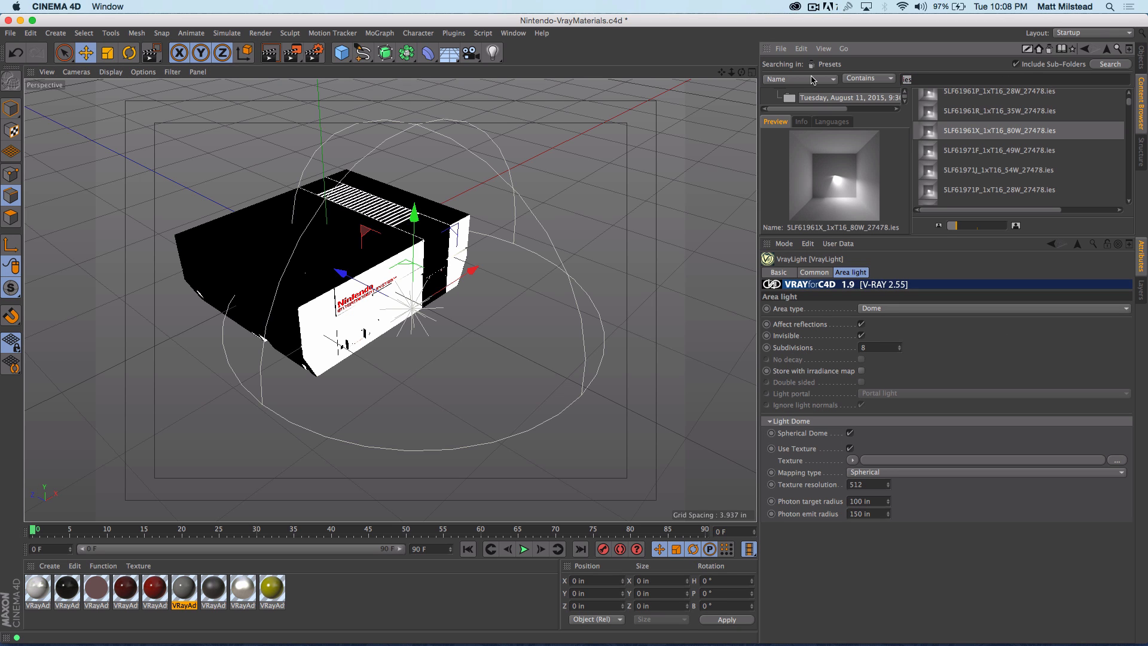
pyautogui.press('Return')
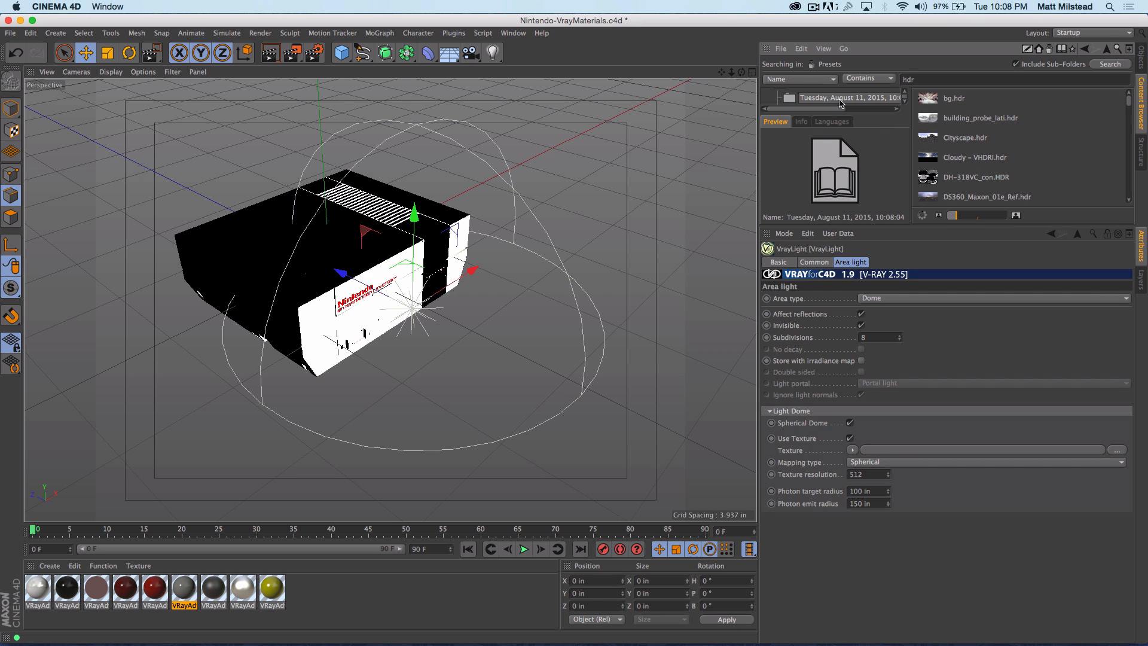
pyautogui.scroll(-10, 1009, 151)
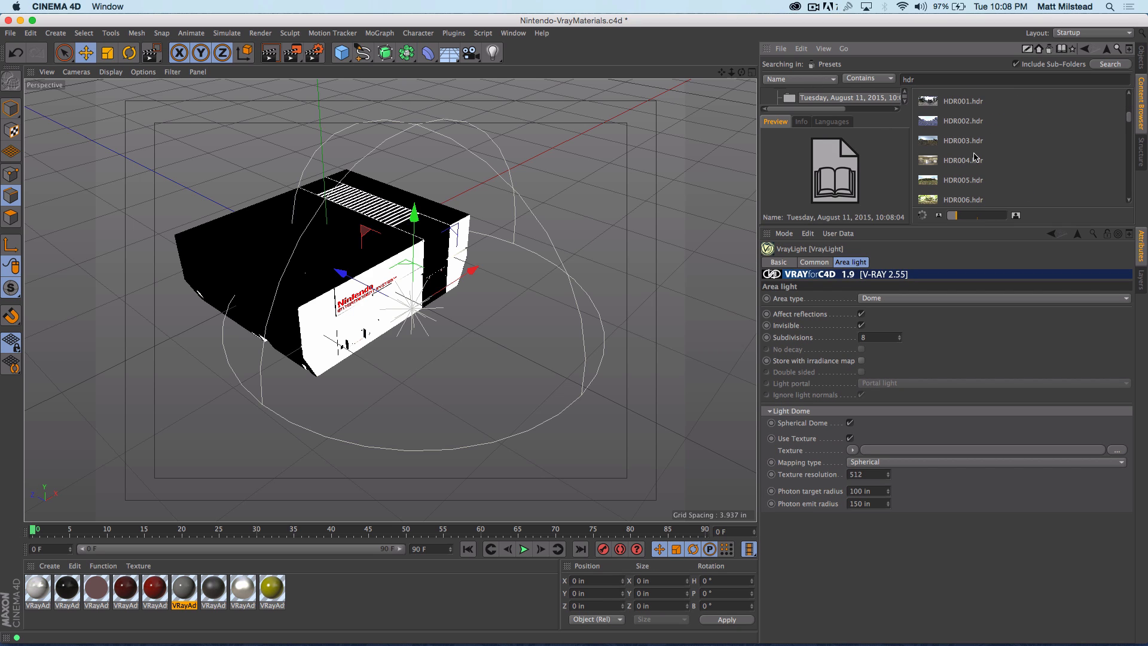
pyautogui.scroll(-5, 975, 156)
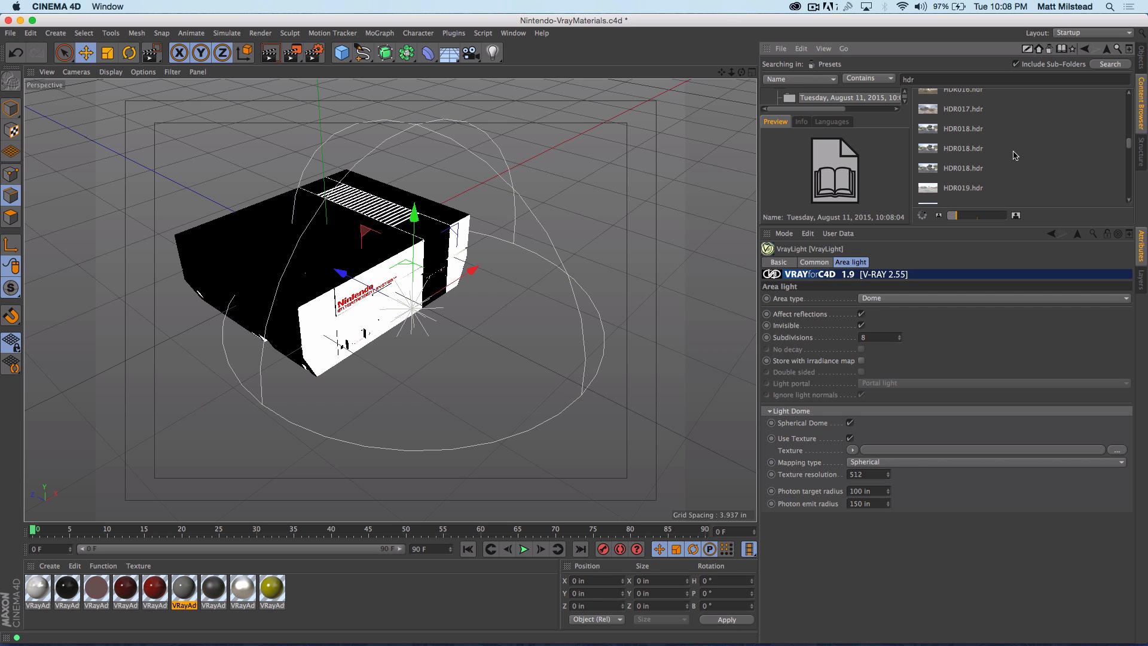
pyautogui.scroll(2, 991, 163)
pyautogui.scroll(3, 991, 163)
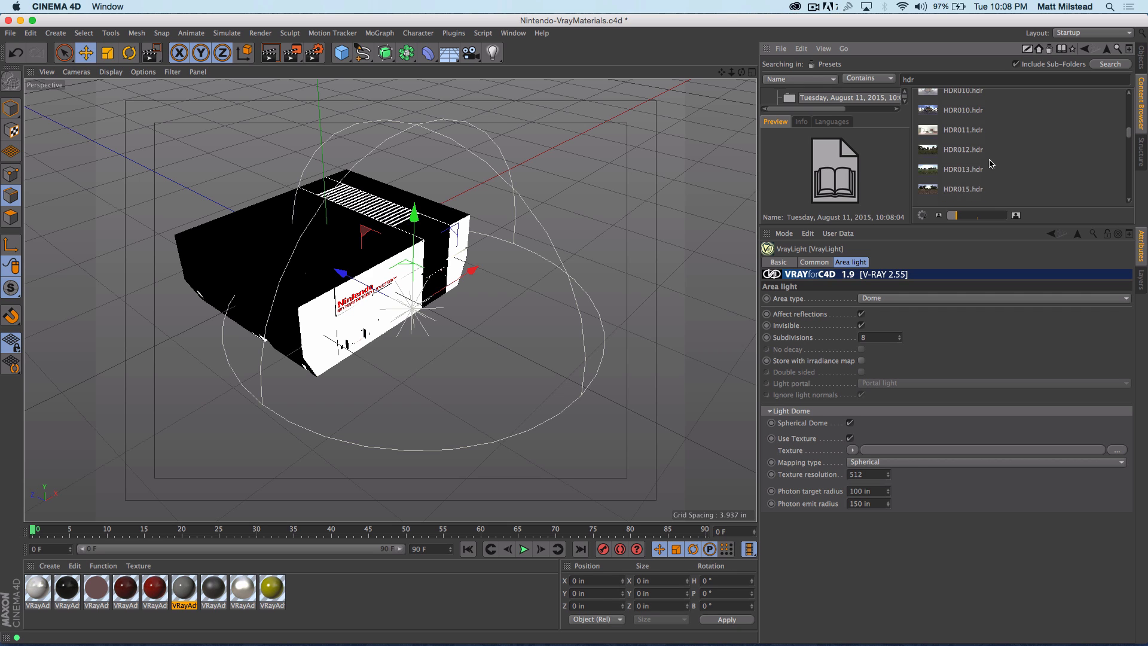
pyautogui.scroll(-3, 991, 163)
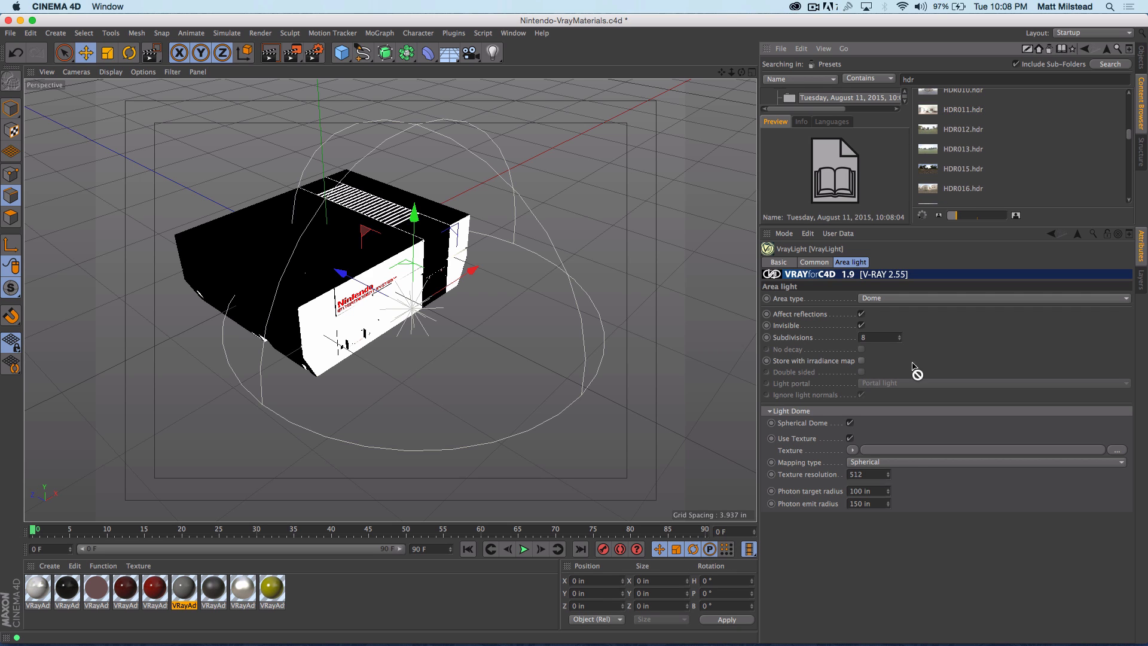
pyautogui.moveTo(896, 449); pyautogui.dragTo(894, 450)
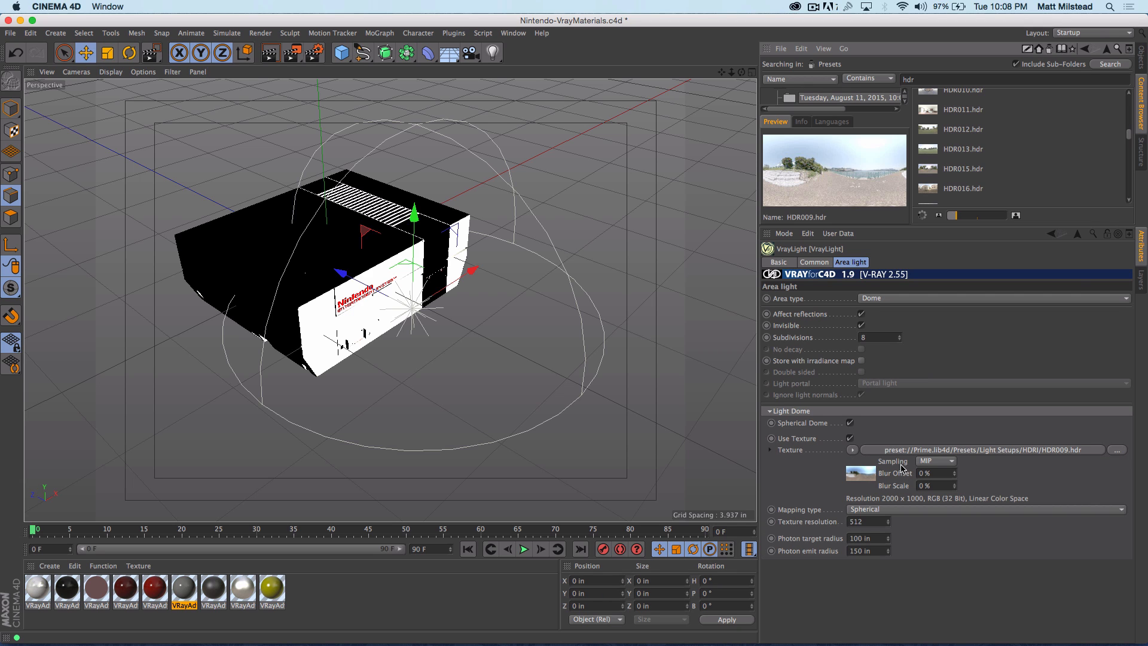
pyautogui.doubleClick(861, 522)
pyautogui.write('2000')
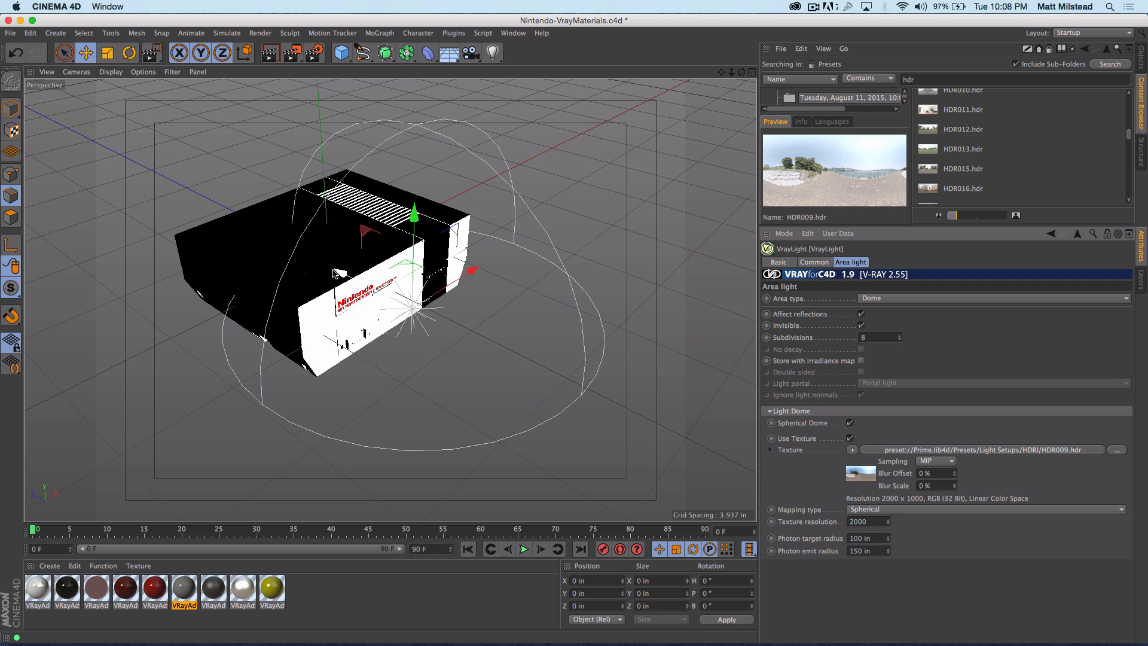
# Nudge the dome light toward the console and render a region over the lower front of the console
pyautogui.moveTo(338, 275); pyautogui.dragTo(314, 242)
pyautogui.keyDown('alt'); pyautogui.moveTo(361, 323); pyautogui.dragTo(395, 311, button='right'); pyautogui.keyUp('alt')
pyautogui.keyDown('alt'); pyautogui.moveTo(395, 310); pyautogui.dragTo(389, 254, button='middle'); pyautogui.keyUp('alt')
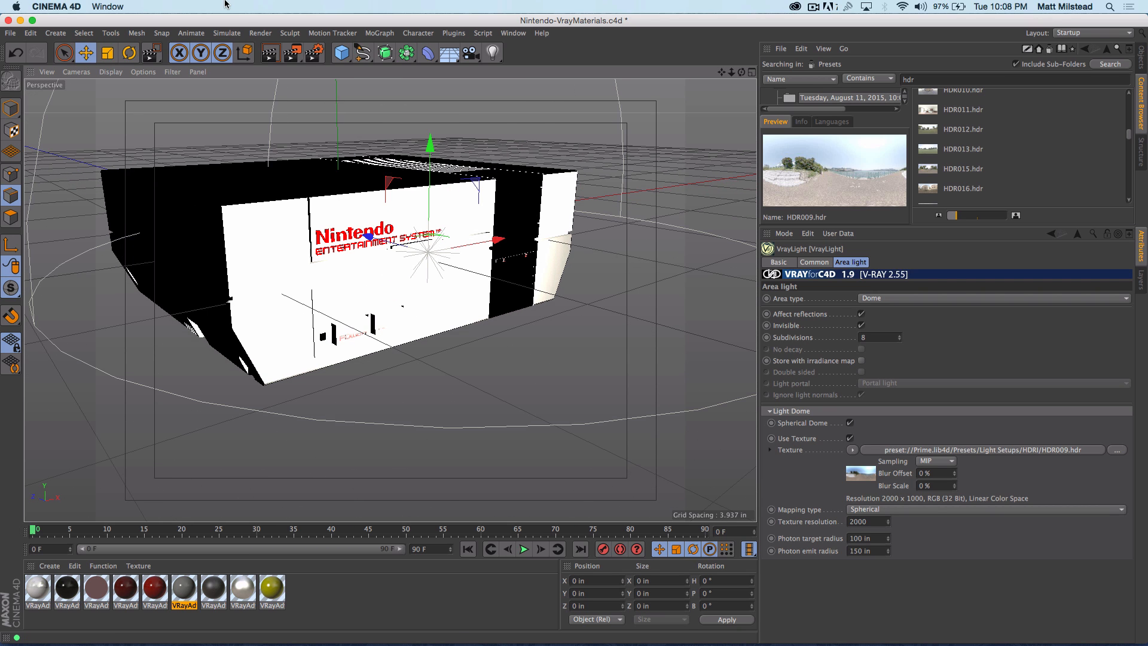
pyautogui.moveTo(292, 52); pyautogui.dragTo(353, 70)
pyautogui.moveTo(277, 248); pyautogui.dragTo(499, 460)
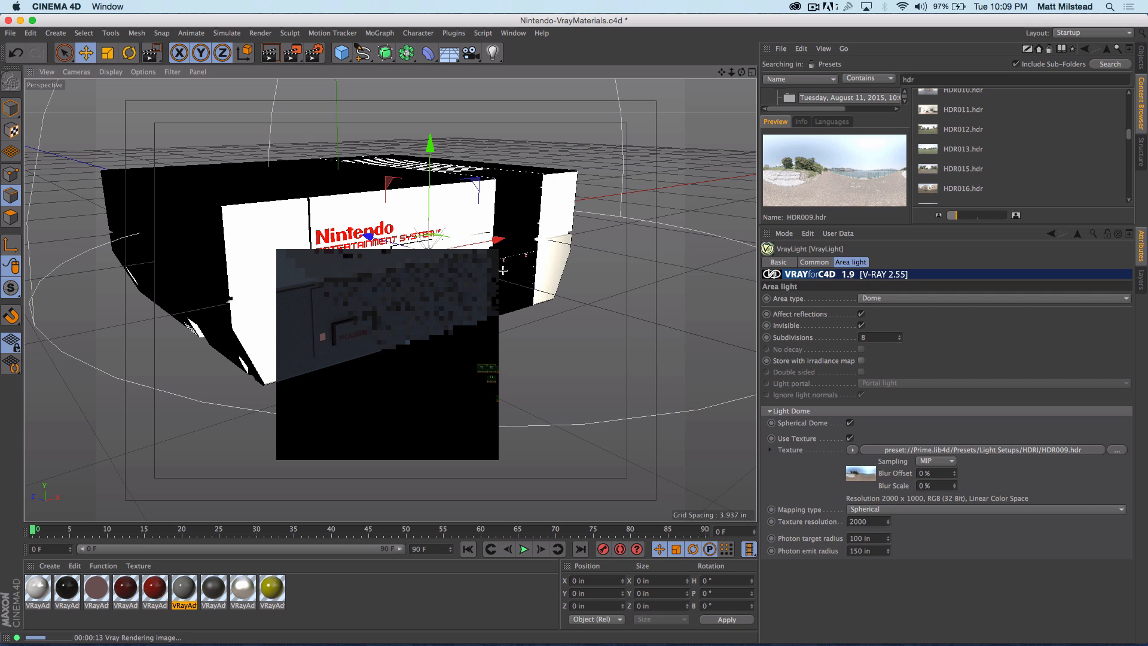
# Turn off the dome light's Invisible option and render a region of the console's lower front again
pyautogui.click(861, 325)
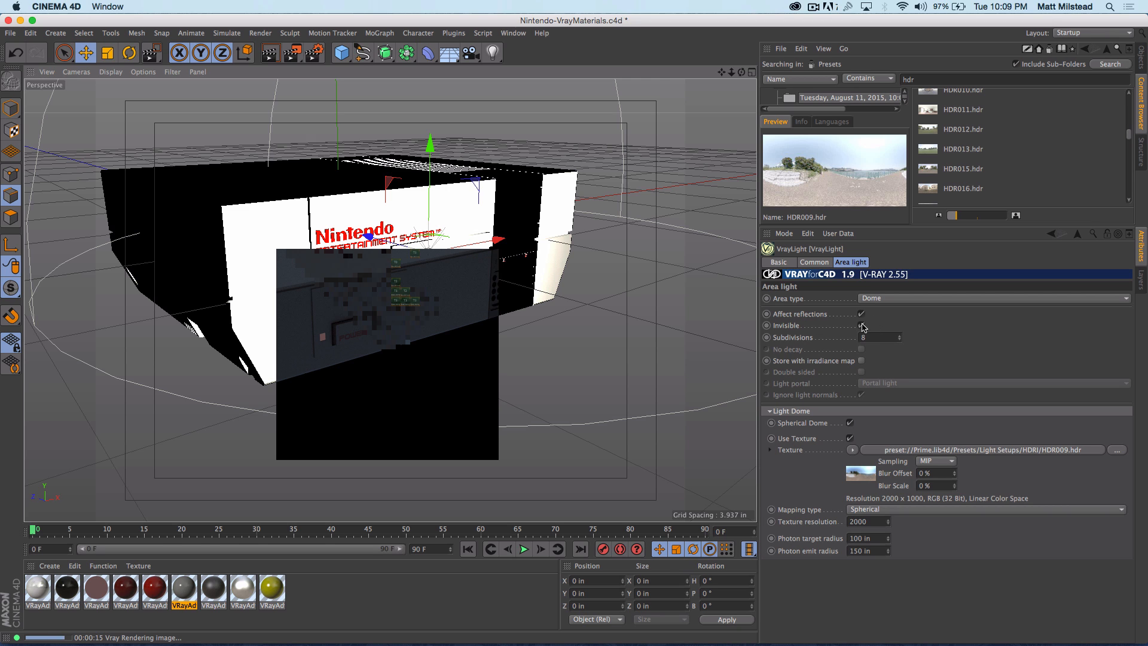
pyautogui.moveTo(292, 52); pyautogui.dragTo(362, 68)
pyautogui.moveTo(302, 241); pyautogui.dragTo(533, 449)
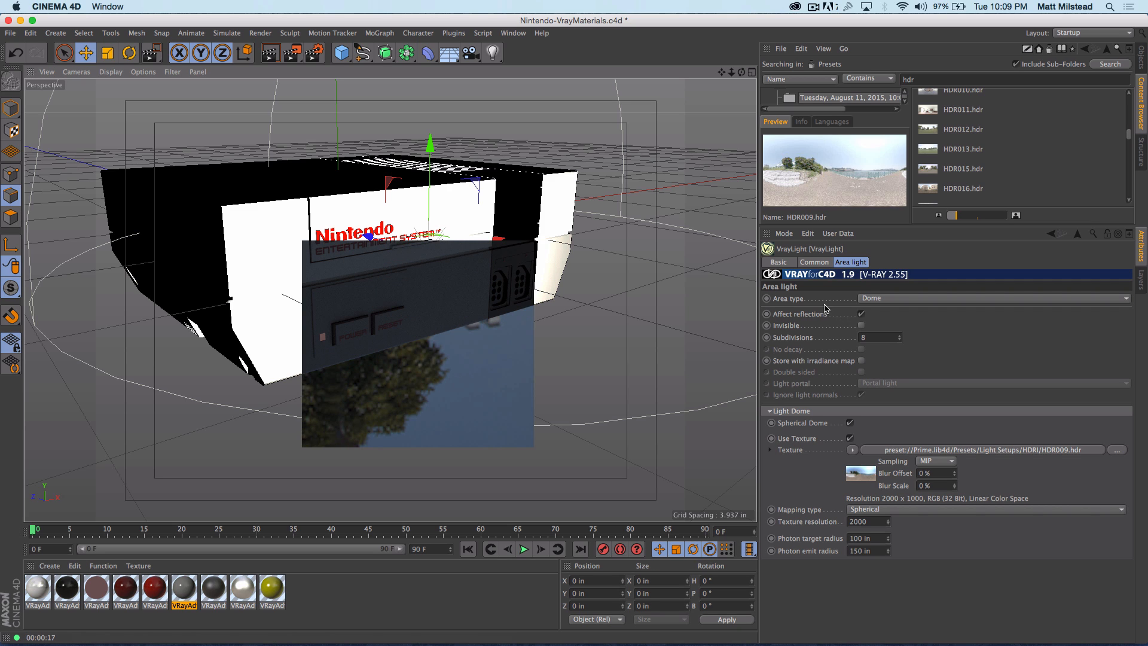
# Set the VrayPhysicalCamera's F-Stop to 5 and render a region over the lower front of the console
pyautogui.click(814, 261)
pyautogui.doubleClick(865, 325)
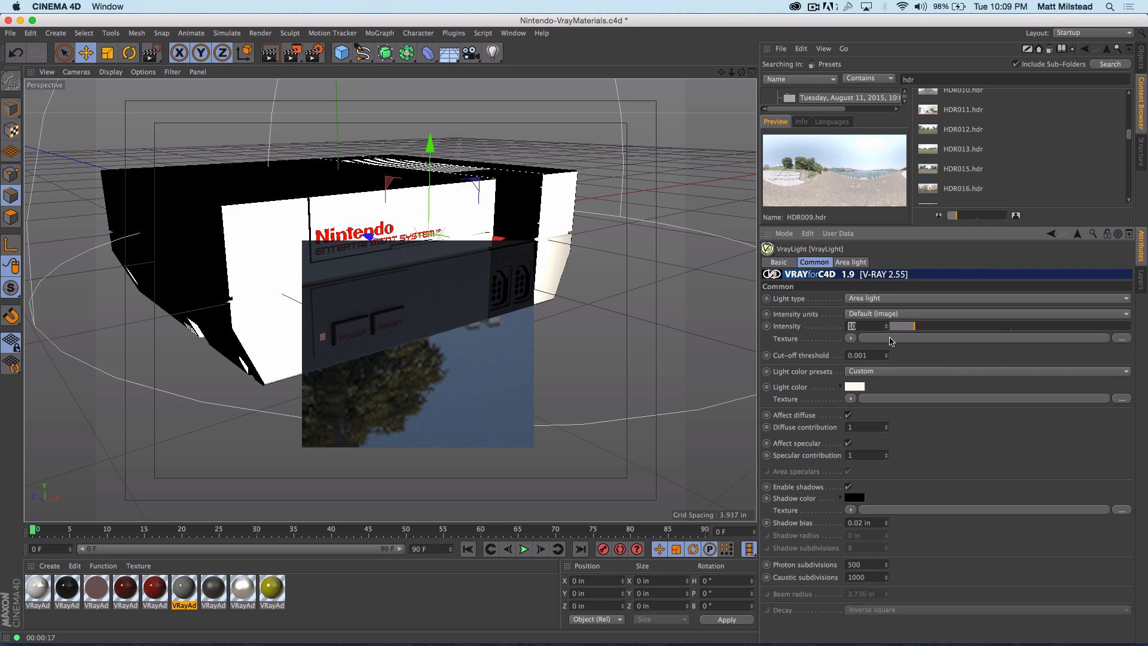
pyautogui.click(1141, 57)
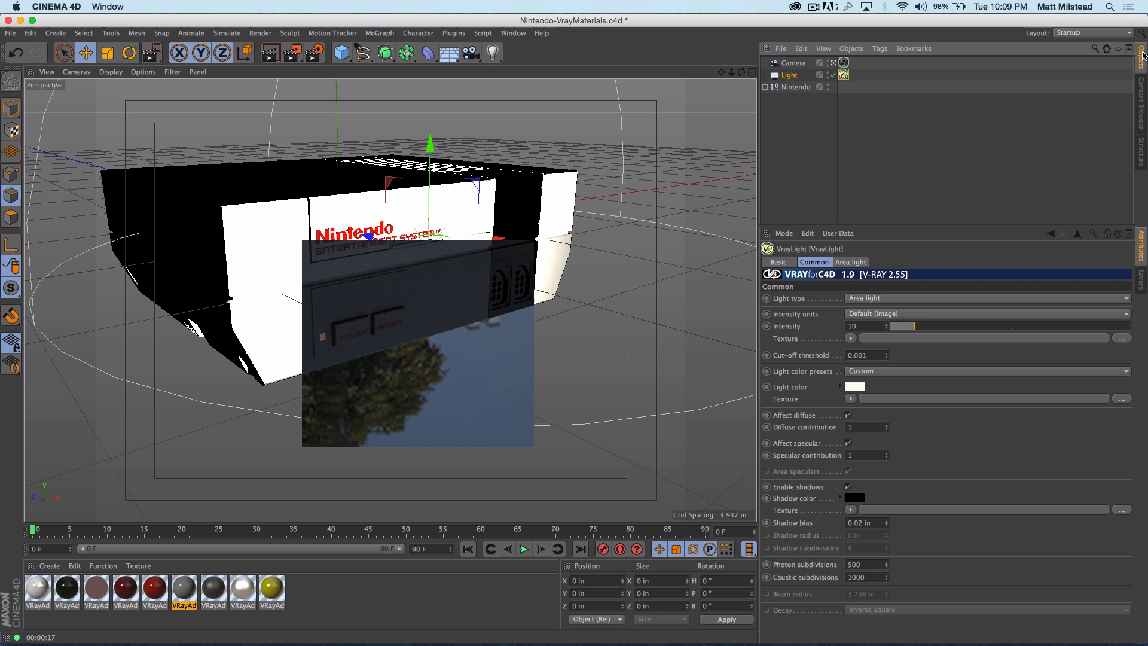
pyautogui.click(844, 62)
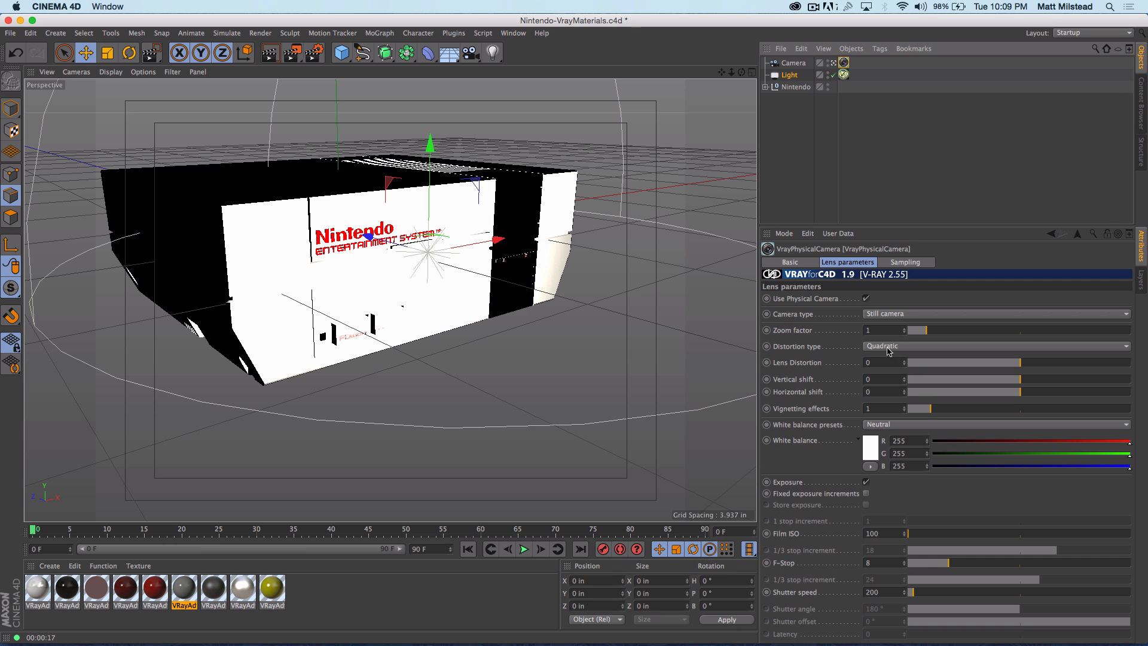
pyautogui.doubleClick(873, 564)
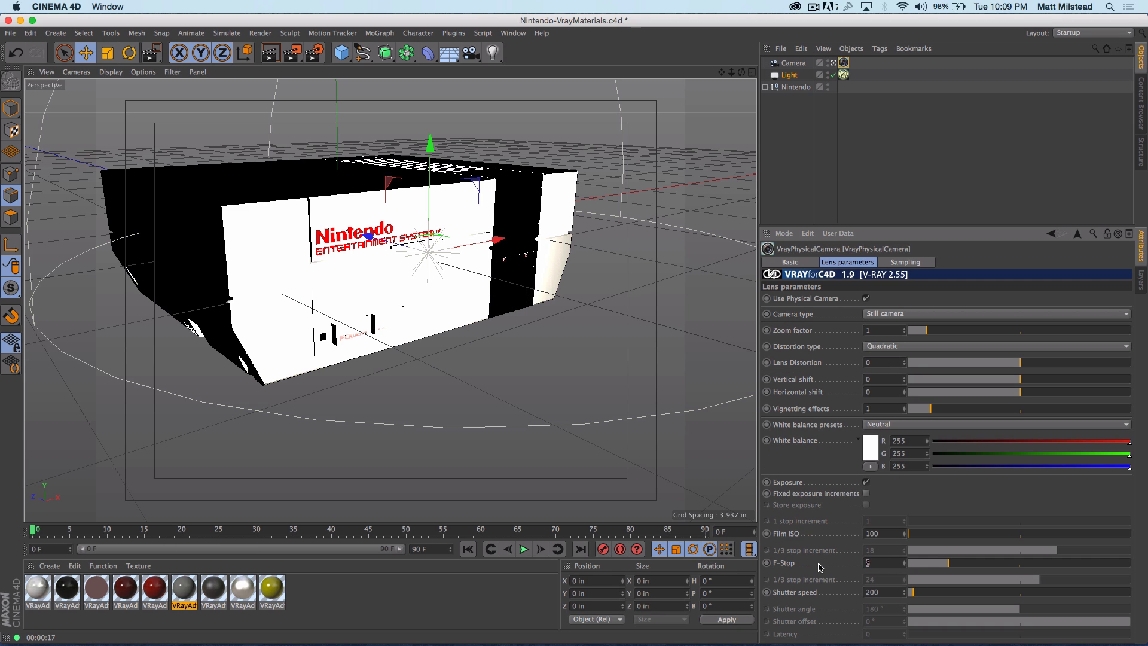
pyautogui.write('5')
pyautogui.press('Return')
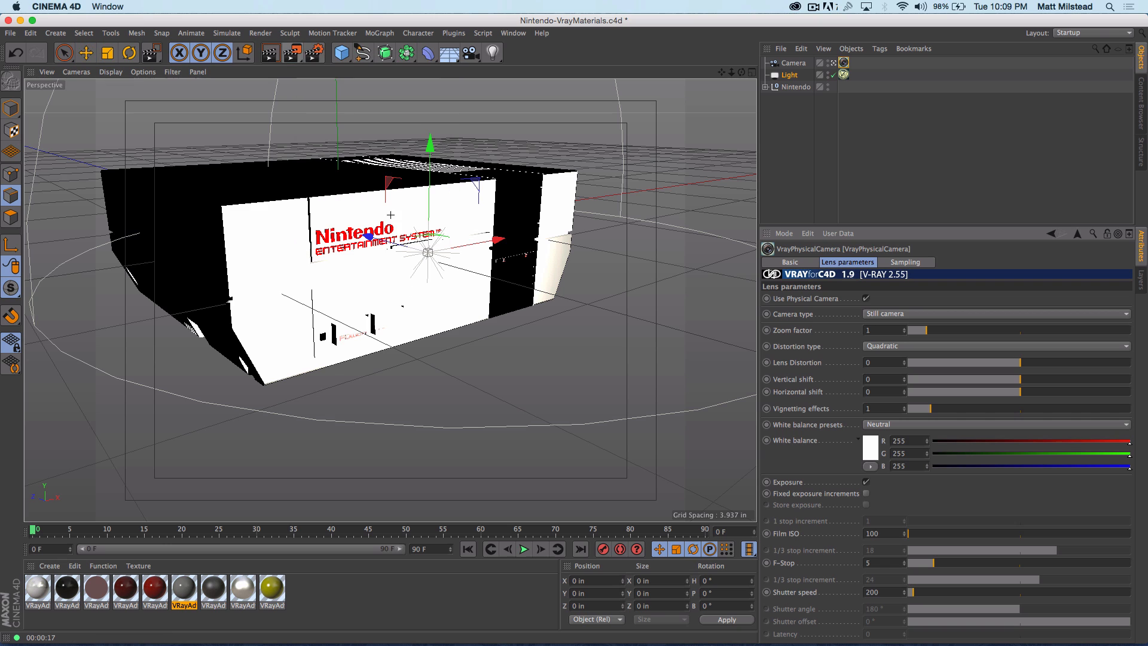
pyautogui.moveTo(291, 236); pyautogui.dragTo(497, 459)
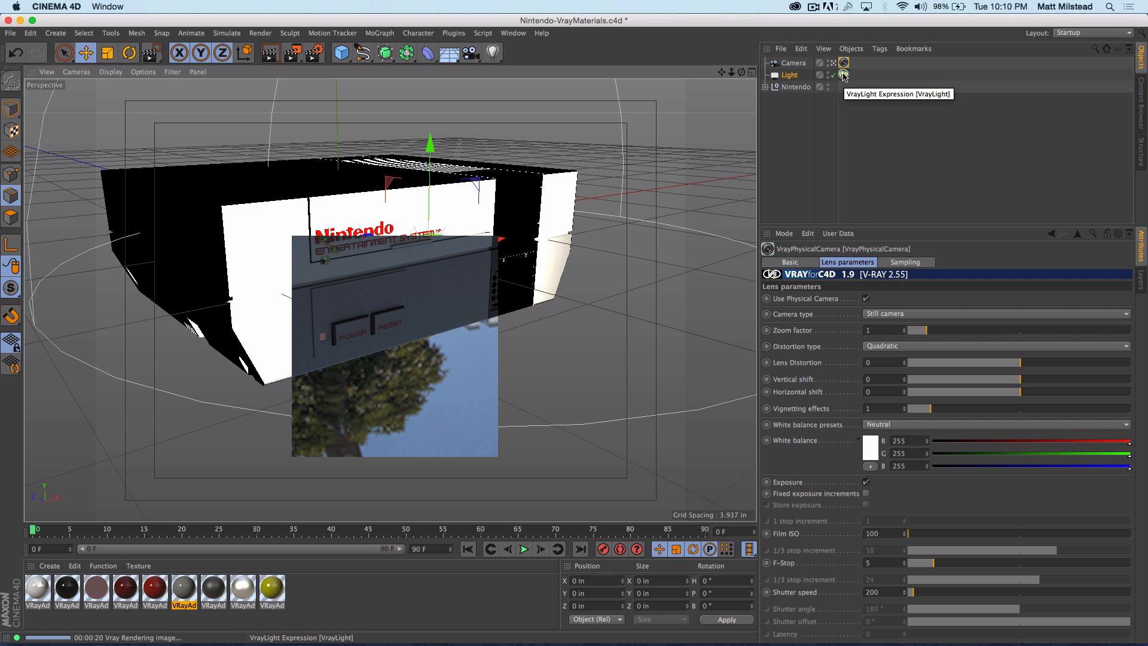
# Preview the dome light's HDRI texture with the VrayDomelightTextureView plugin, using a preview size of 2048x2048 (16 MB)
pyautogui.click(844, 75)
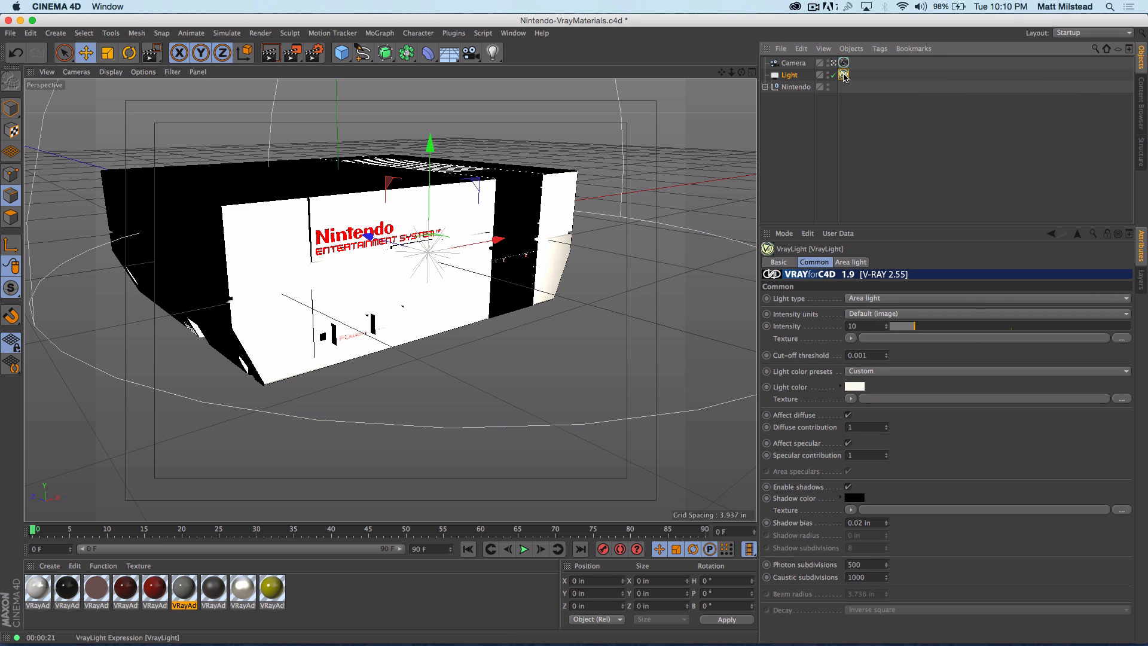
pyautogui.click(852, 263)
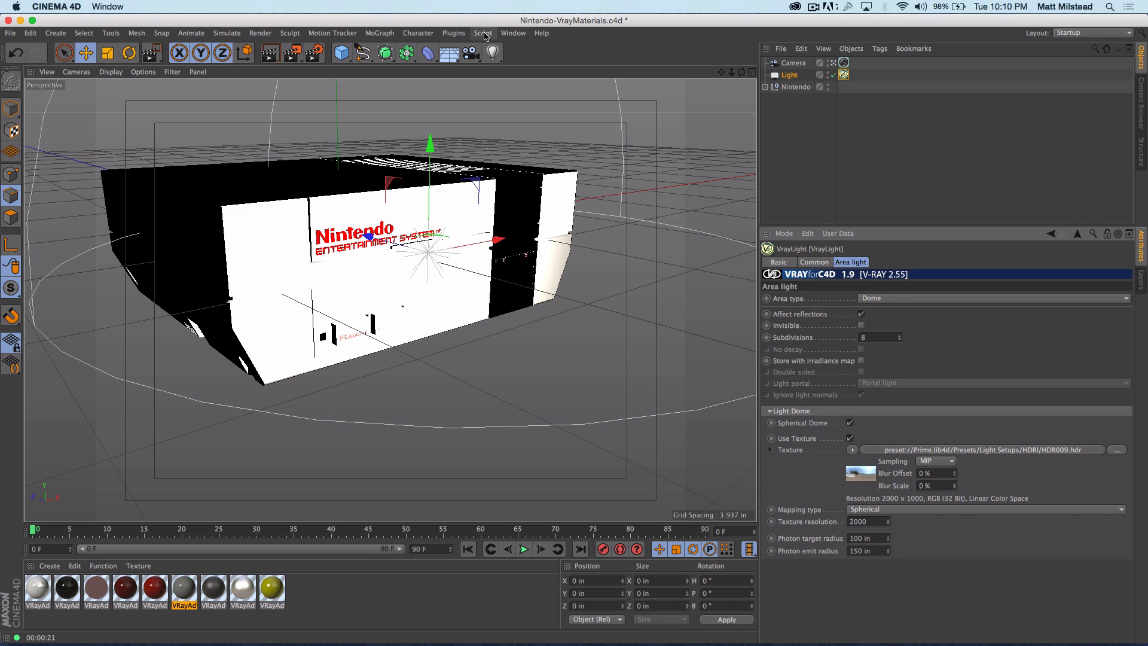
pyautogui.click(454, 34)
pyautogui.moveTo(470, 68)
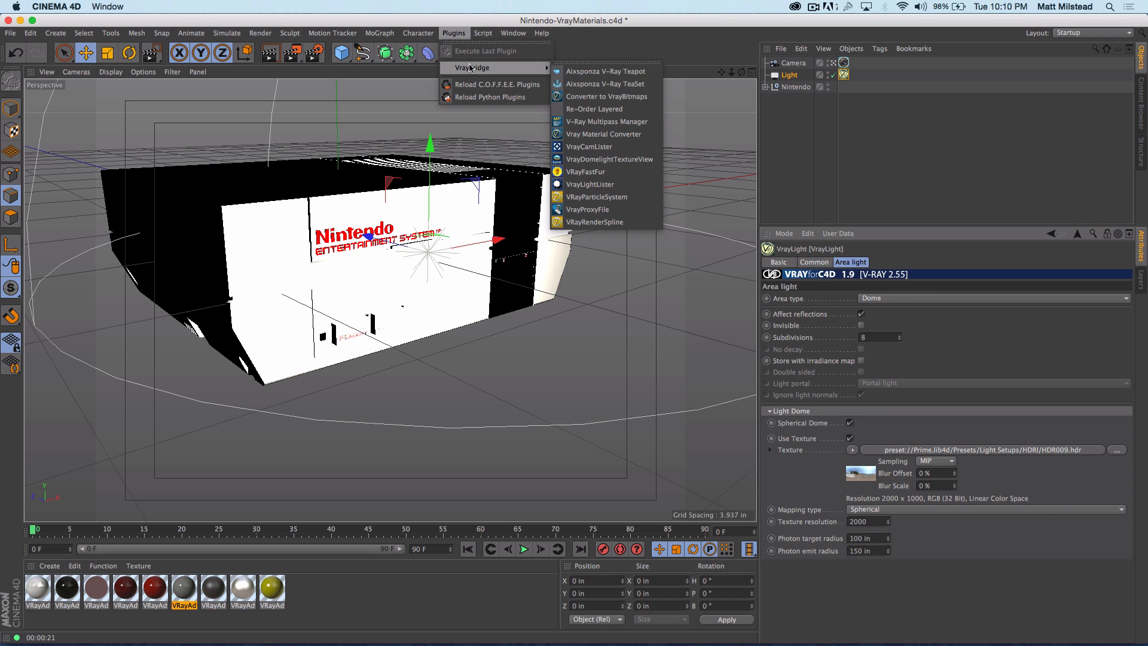
pyautogui.click(644, 165)
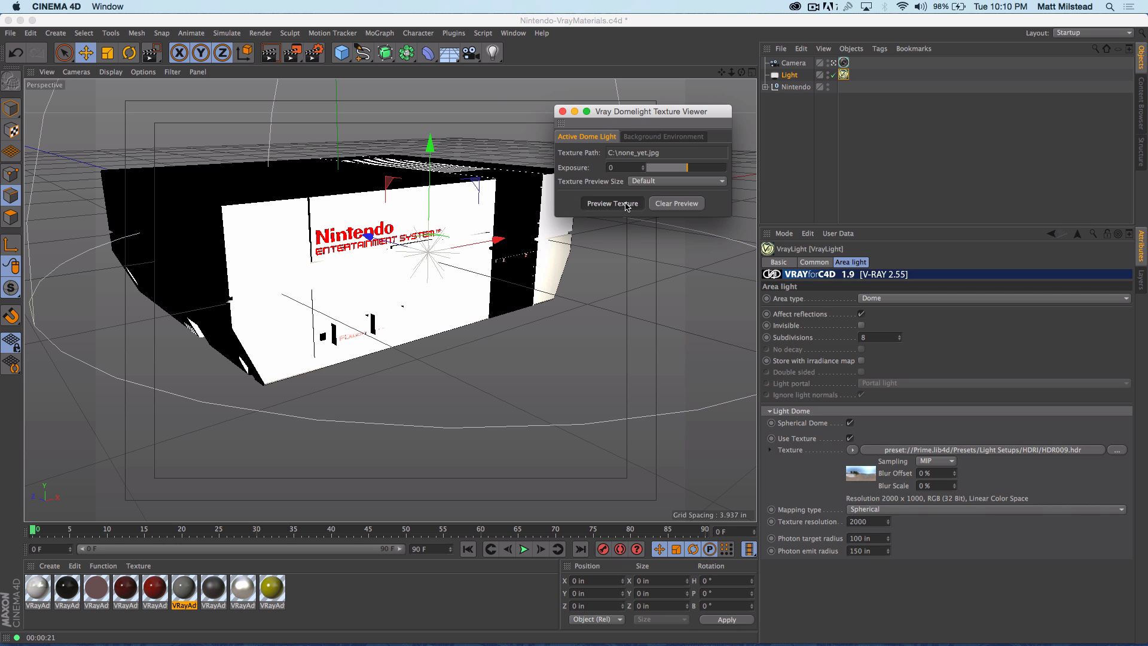
pyautogui.click(626, 204)
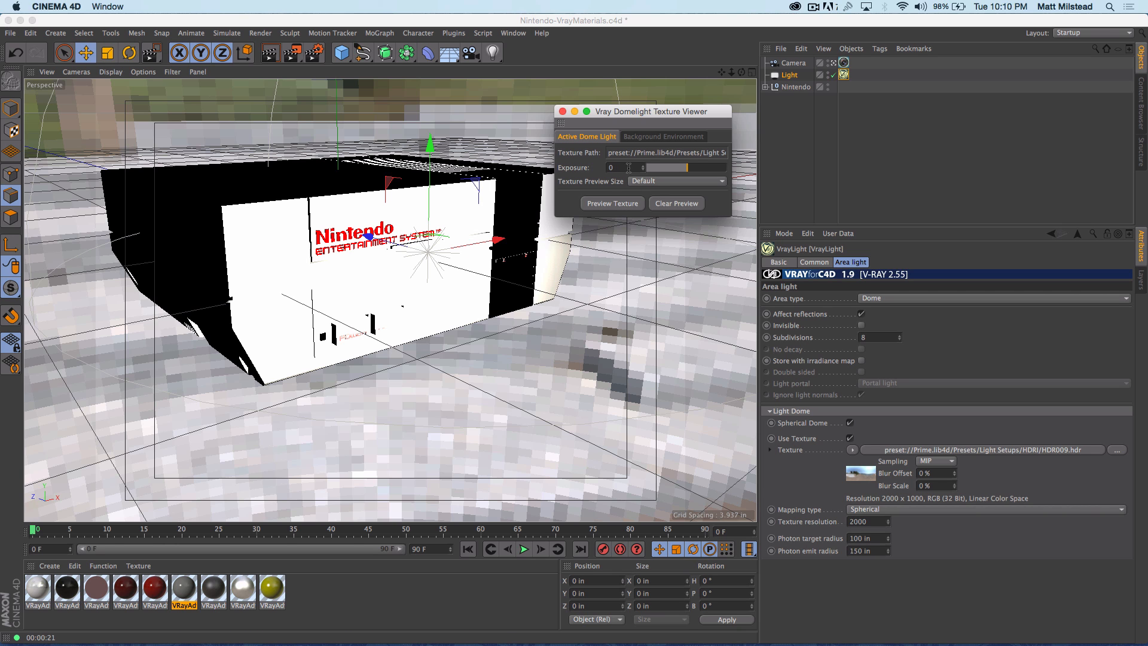
pyautogui.click(646, 182)
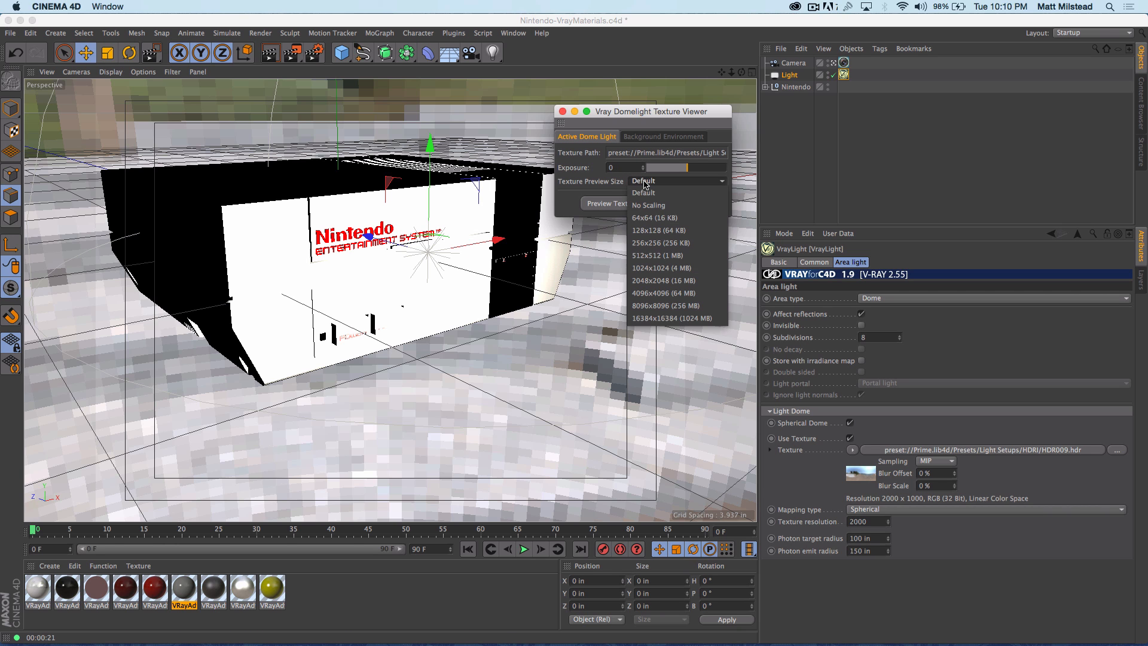
pyautogui.click(676, 281)
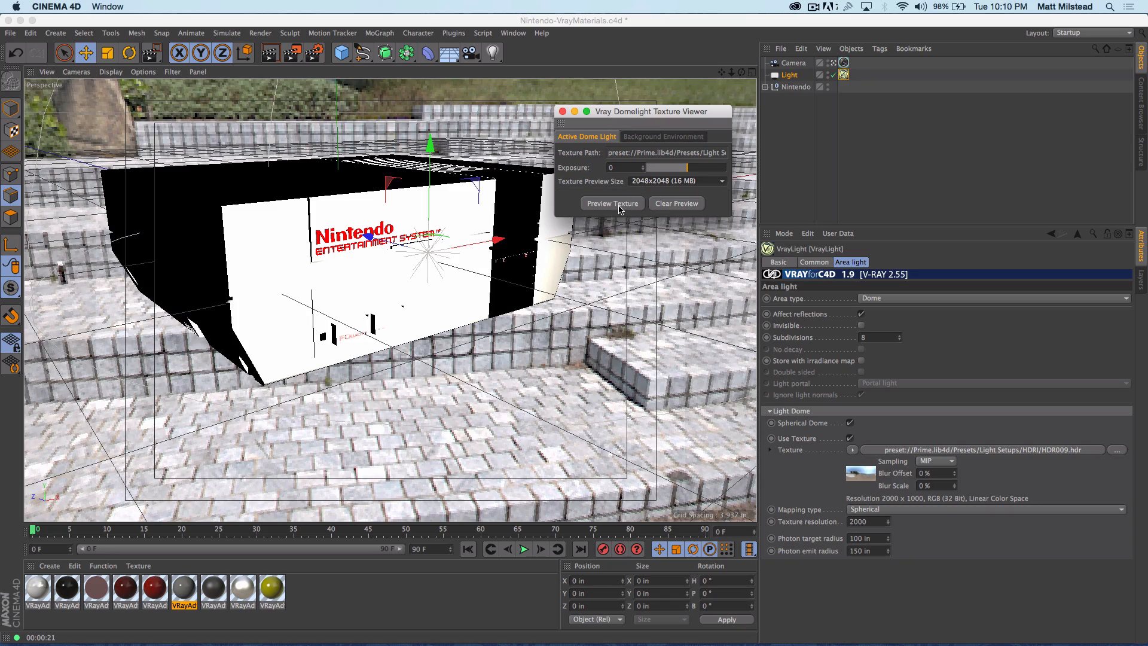
# Inspect the console against the previewed surroundings and render a region over its port end and the adjoining stone steps
pyautogui.keyDown('alt'); pyautogui.moveTo(310, 225); pyautogui.dragTo(305, 146); pyautogui.keyUp('alt')
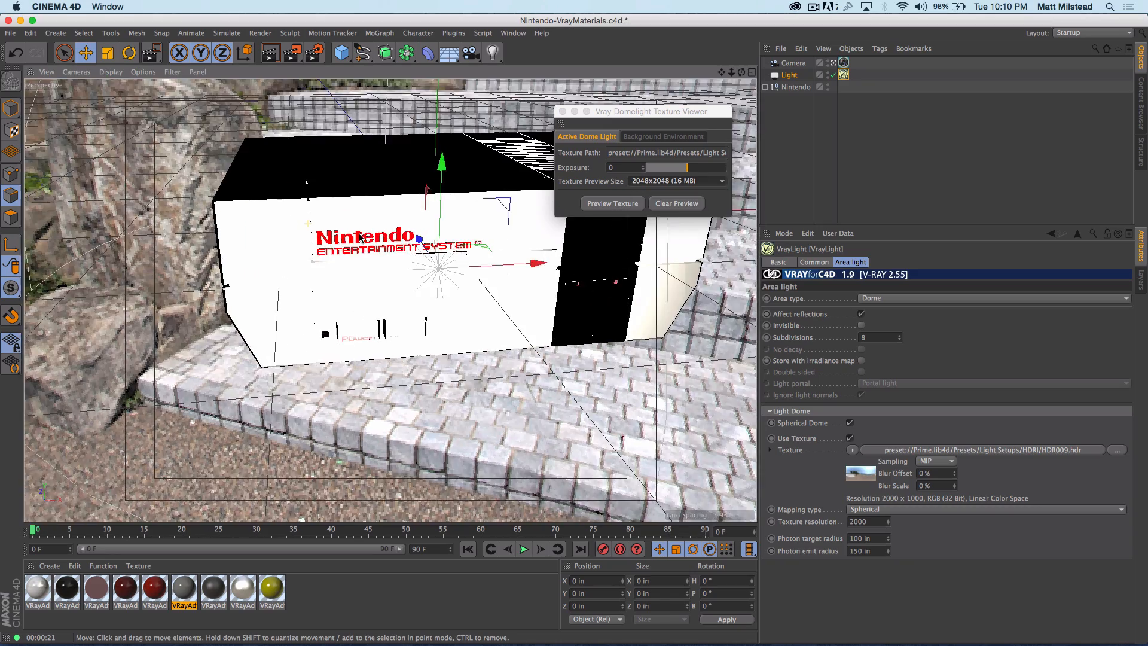
pyautogui.keyDown('alt'); pyautogui.moveTo(360, 238); pyautogui.dragTo(302, 245, button='right'); pyautogui.keyUp('alt')
pyautogui.keyDown('alt'); pyautogui.moveTo(326, 241); pyautogui.dragTo(407, 207); pyautogui.keyUp('alt')
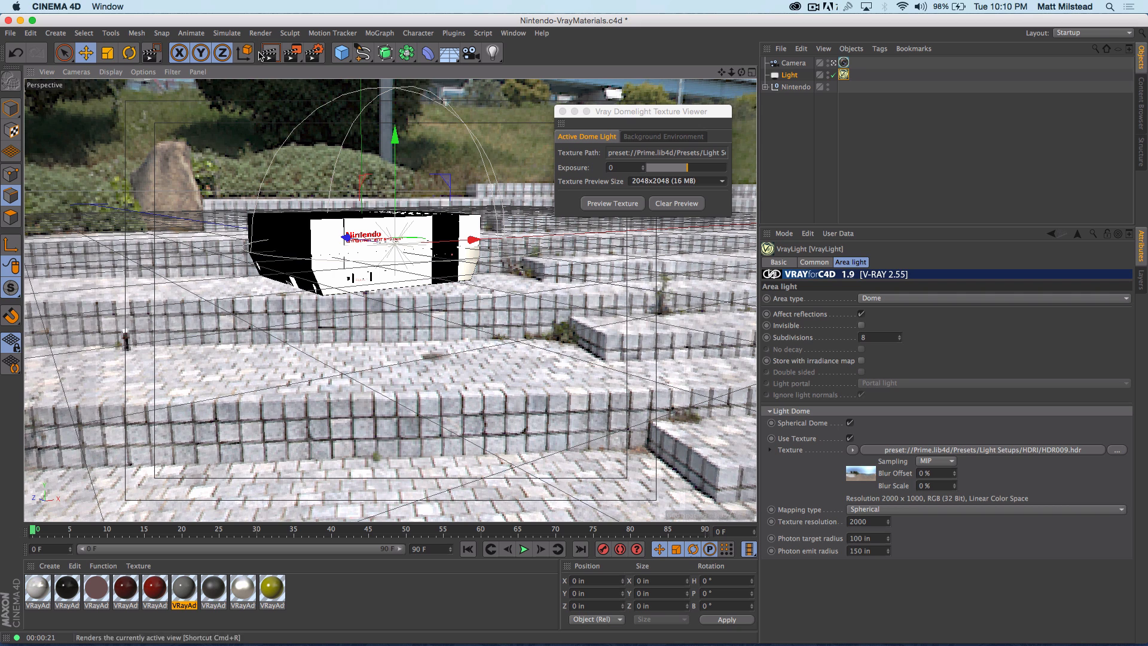
pyautogui.moveTo(292, 53); pyautogui.dragTo(326, 71)
pyautogui.moveTo(424, 204); pyautogui.dragTo(542, 330)
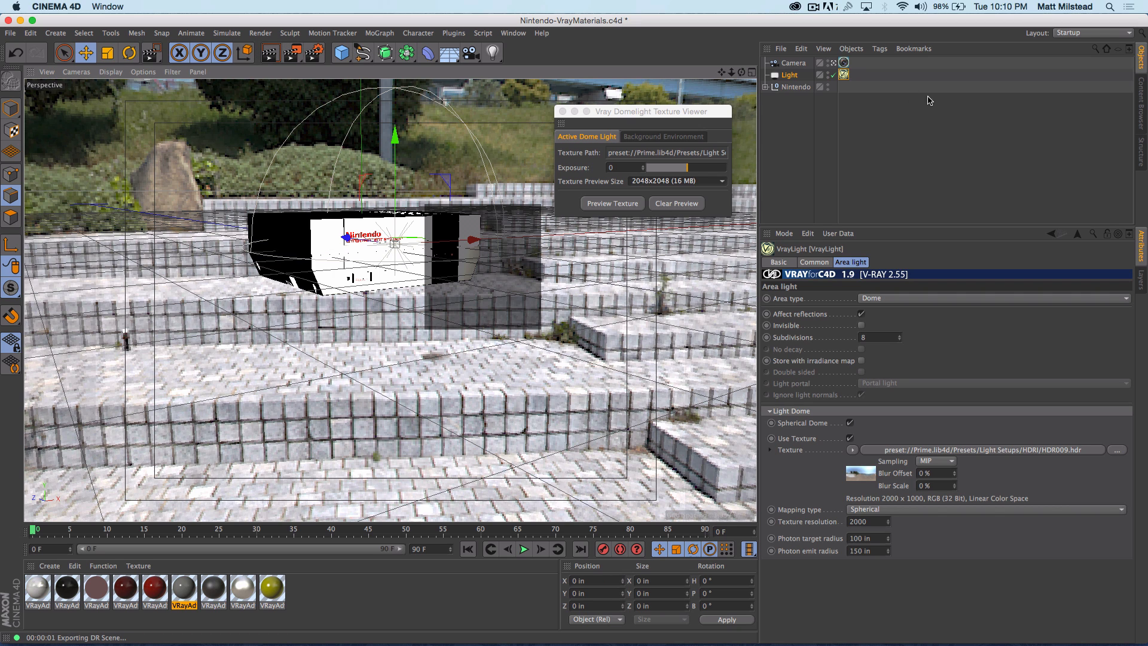
# Switch to Model mode, clear the dome texture preview from the viewport, and close the texture viewer
pyautogui.click(10, 108)
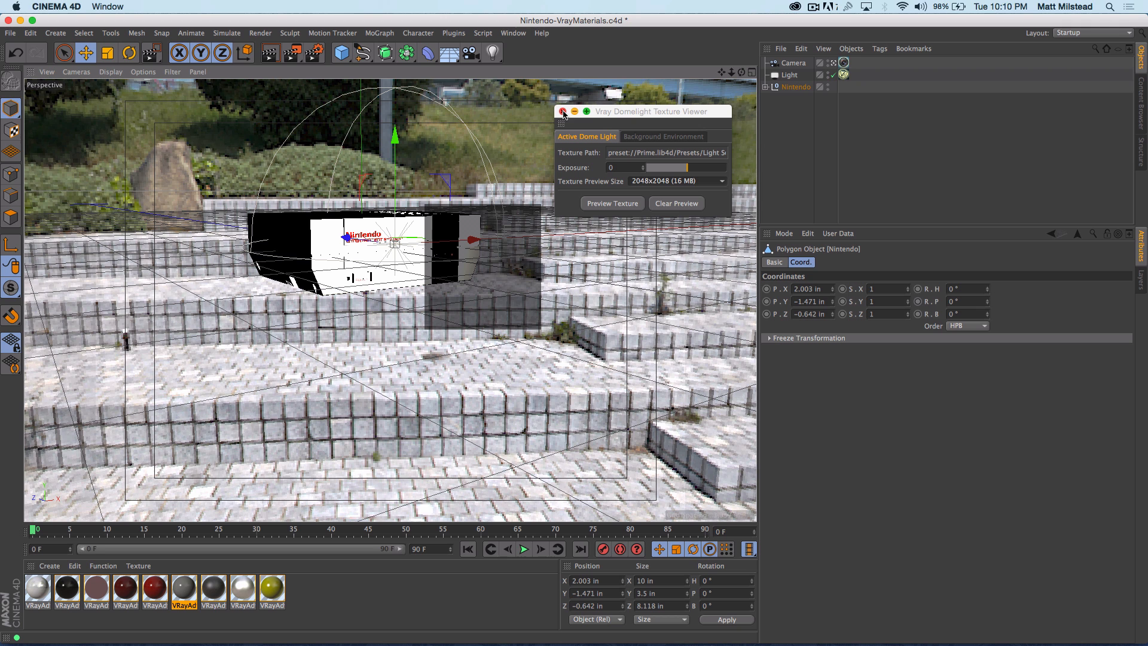
pyautogui.click(693, 204)
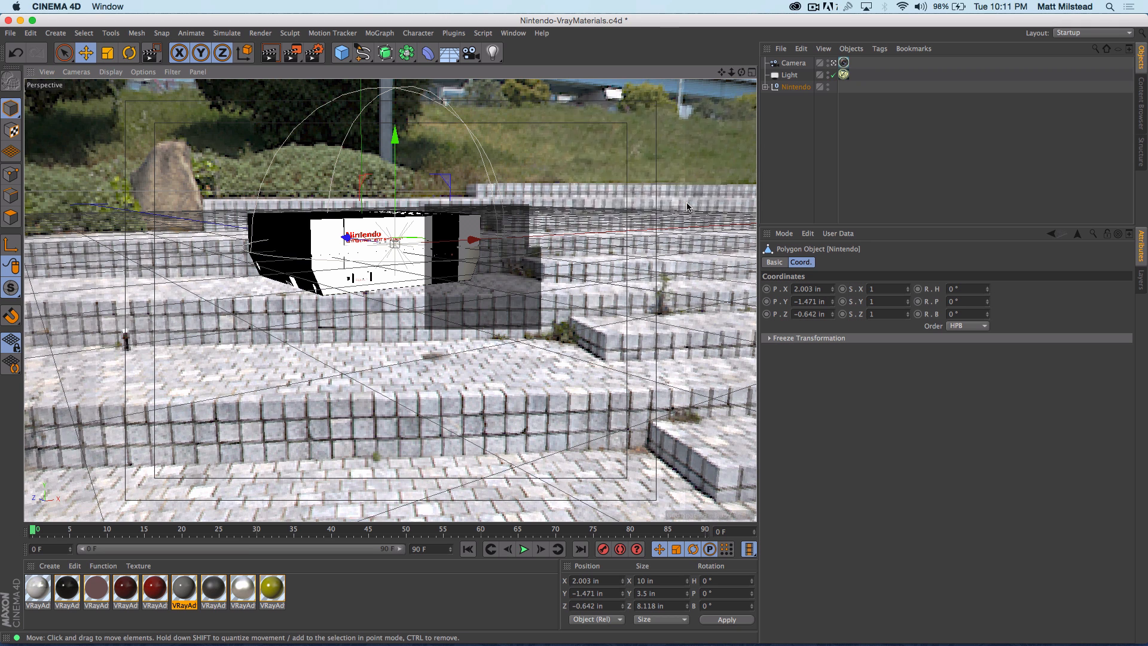
pyautogui.keyDown('alt'); pyautogui.moveTo(393, 238); pyautogui.dragTo(447, 241, button='right'); pyautogui.keyUp('alt')
pyautogui.moveTo(400, 246)
pyautogui.keyDown('alt'); pyautogui.mouseDown()
pyautogui.moveTo(341, 262)
pyautogui.moveTo(414, 257)
pyautogui.mouseUp(); pyautogui.keyUp('alt')
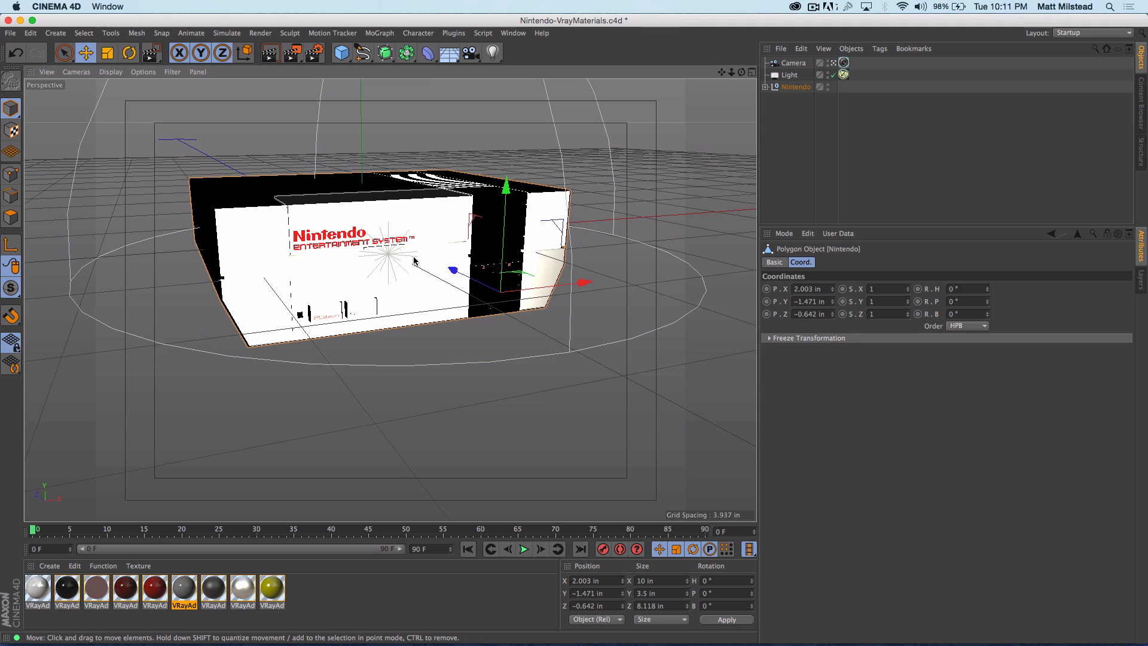
# Change the VrayLight's area type to Mesh and expand the Nintendo group to show its objects
pyautogui.click(844, 74)
pyautogui.click(896, 299)
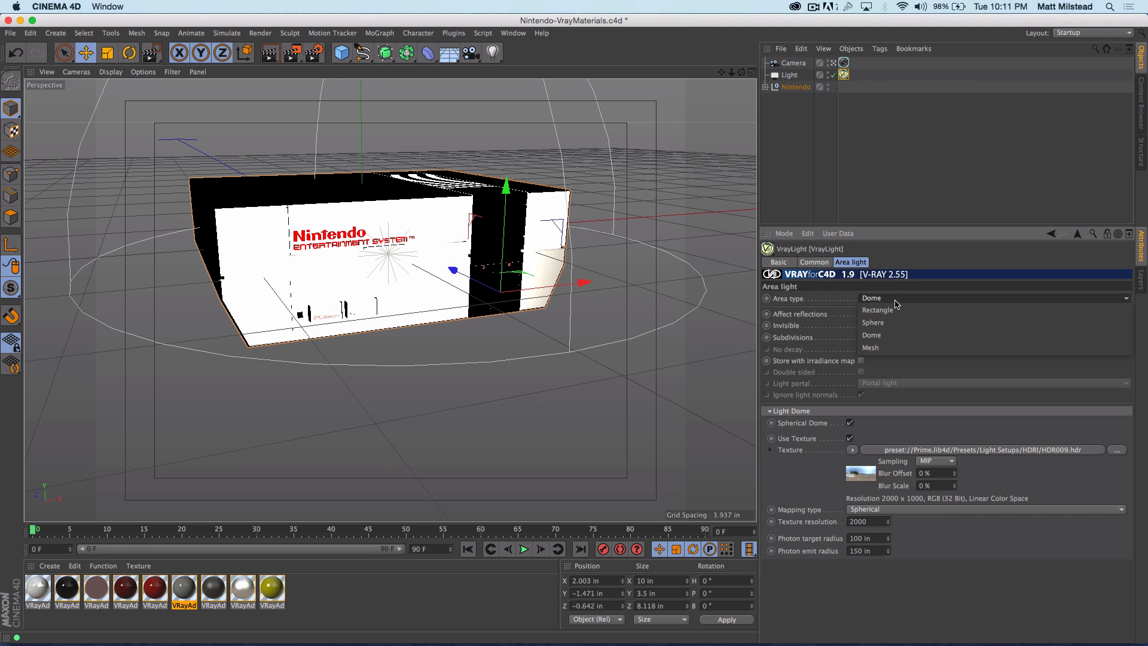
pyautogui.click(899, 348)
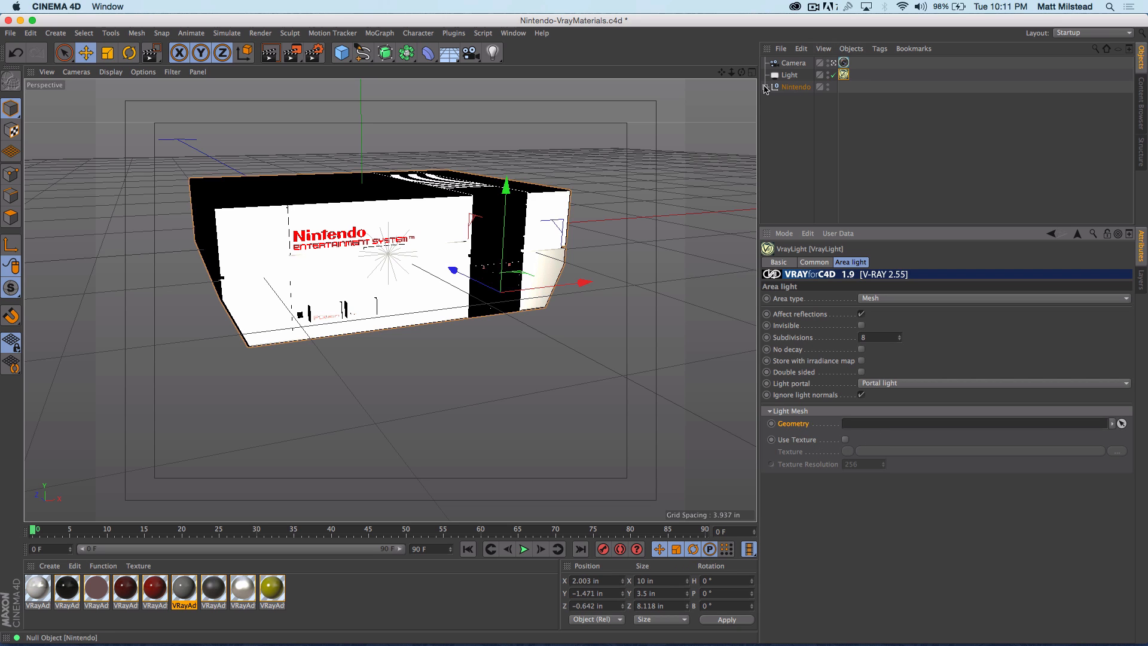
pyautogui.click(765, 87)
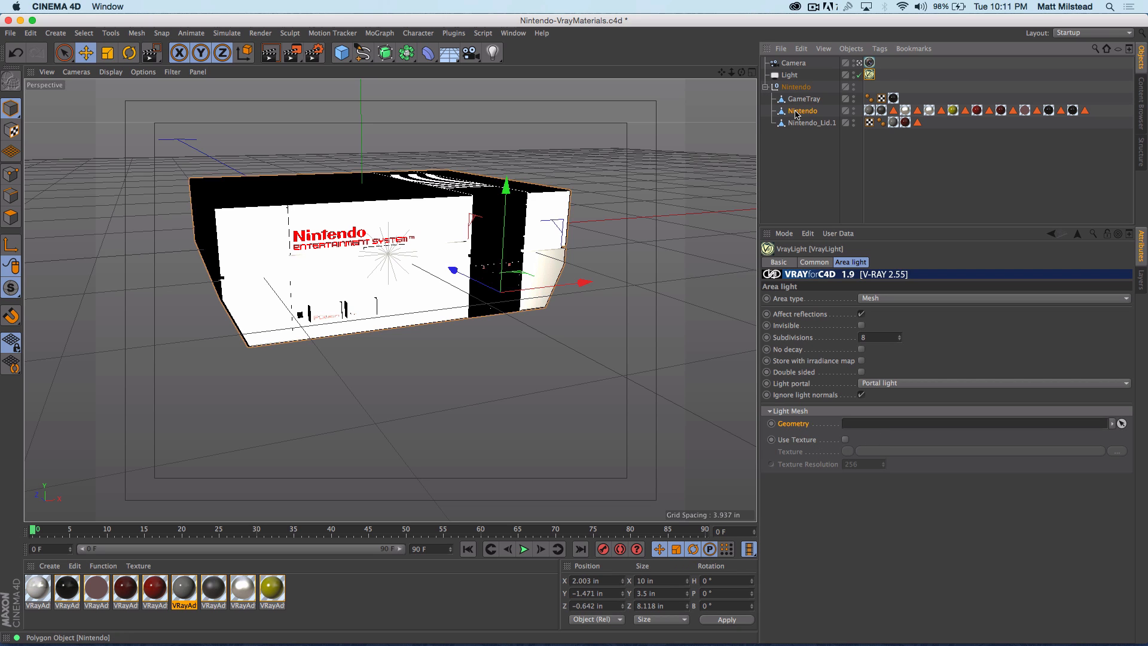
pyautogui.click(819, 142)
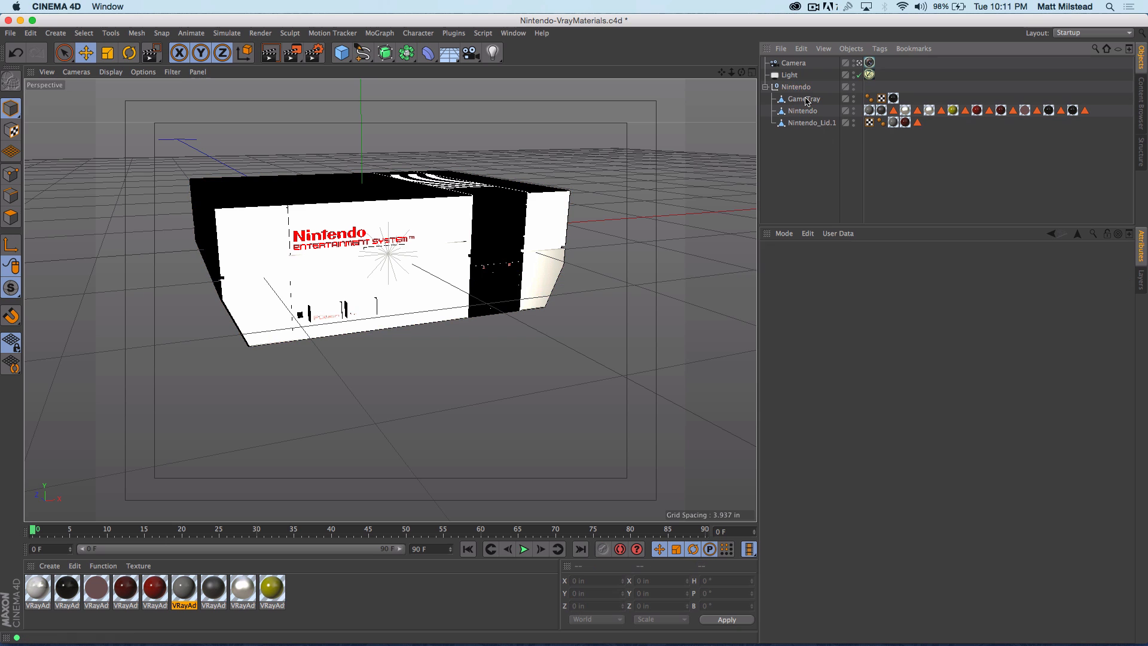
# Assign the Nintendo polygon object as the mesh light's geometry, set Light portal to Normal light, and render the view
pyautogui.click(793, 76)
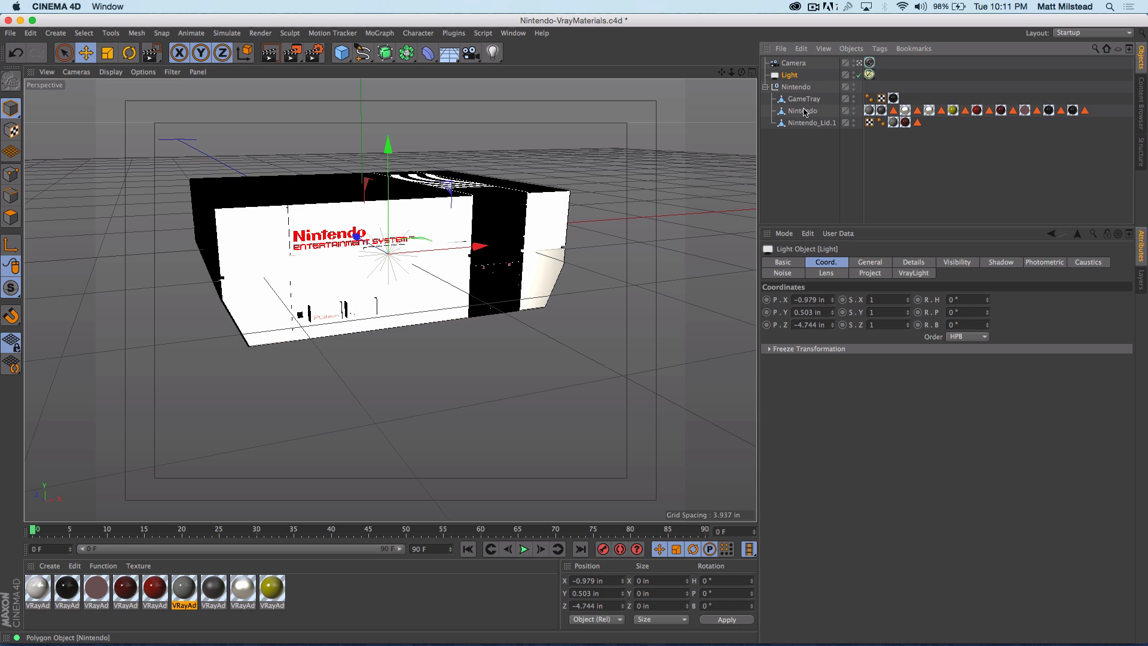
pyautogui.click(803, 111)
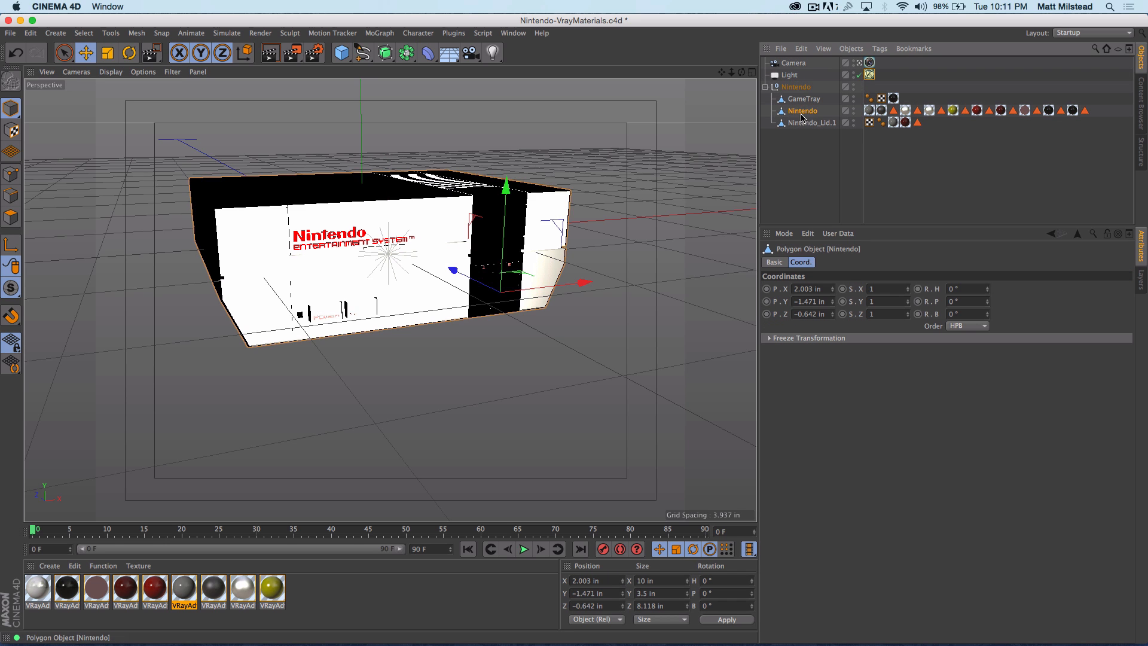
pyautogui.click(870, 75)
pyautogui.moveTo(803, 111); pyautogui.dragTo(885, 423)
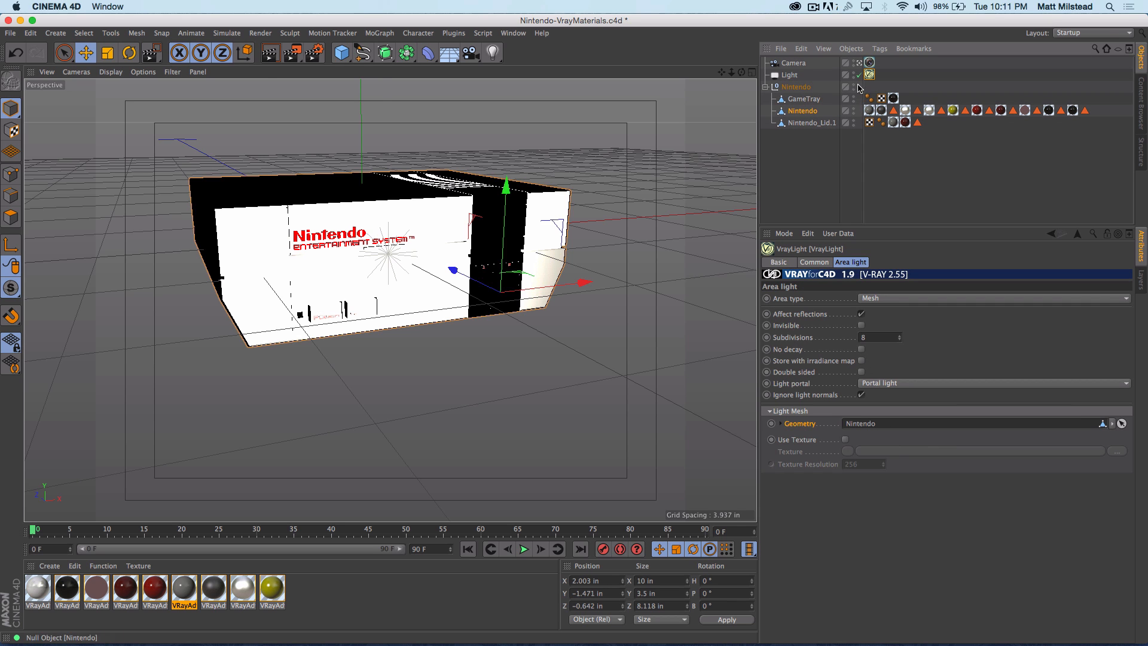
pyautogui.click(270, 54)
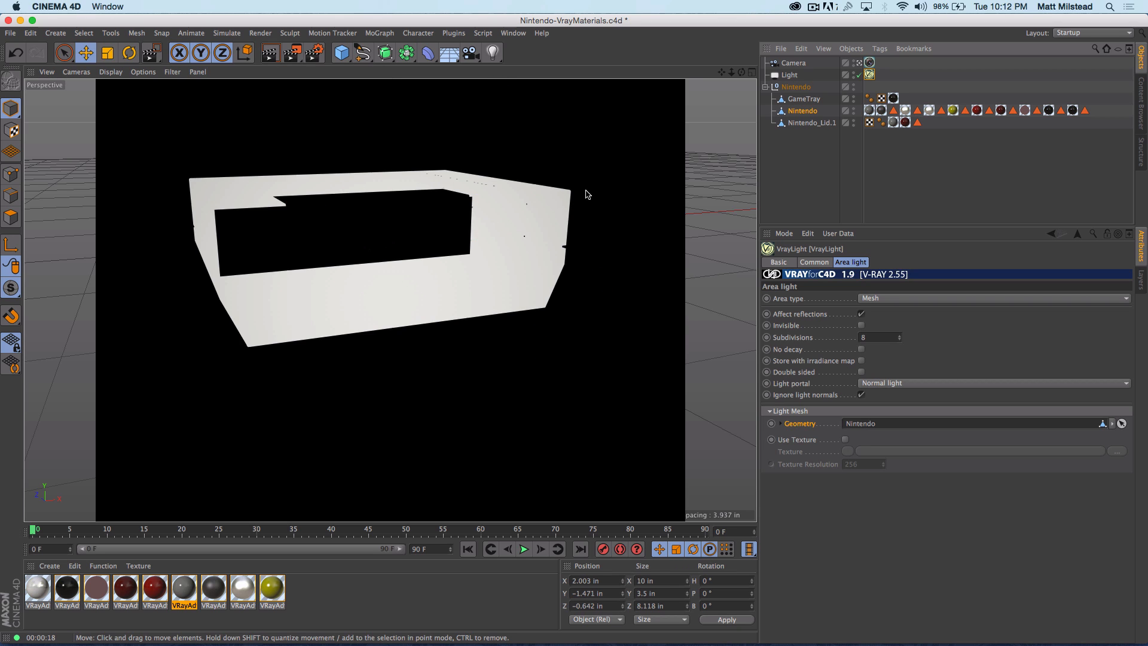
# Change the VrayLight's light type to Parallel light and view its effect on the console
pyautogui.click(890, 299)
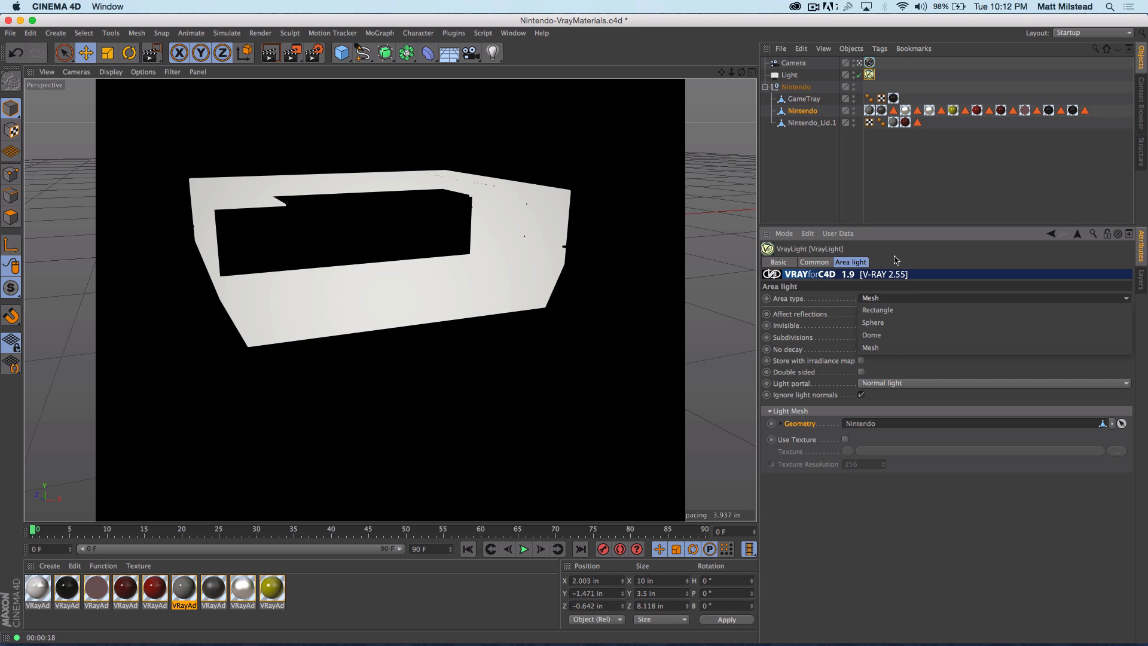
pyautogui.click(820, 264)
pyautogui.click(814, 262)
pyautogui.click(862, 299)
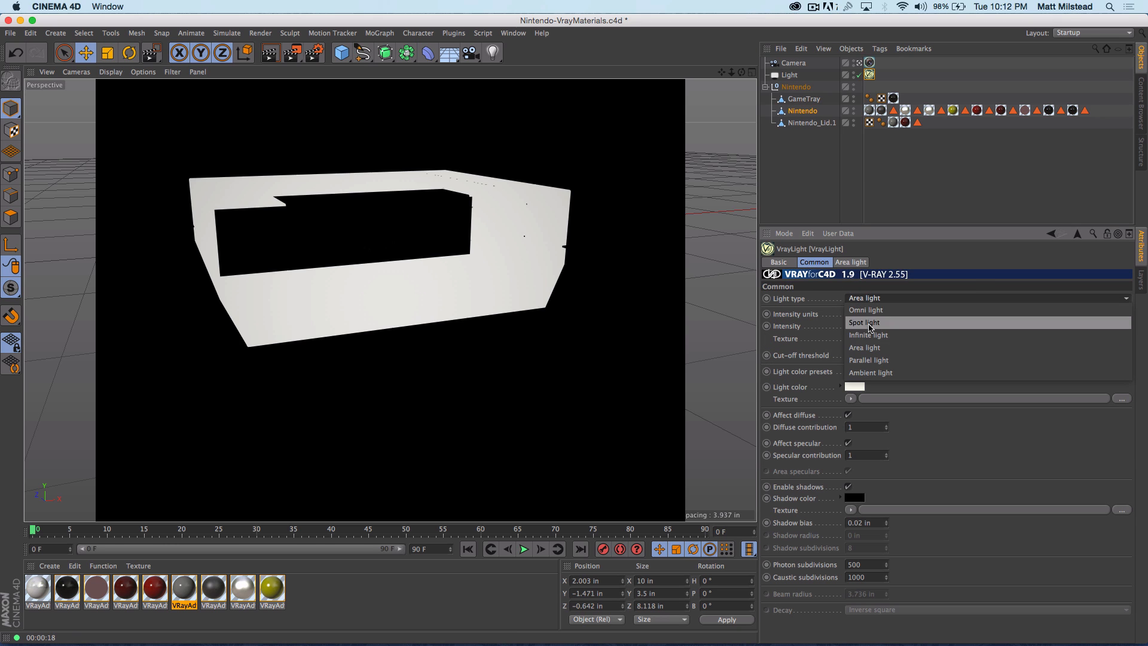
pyautogui.click(885, 360)
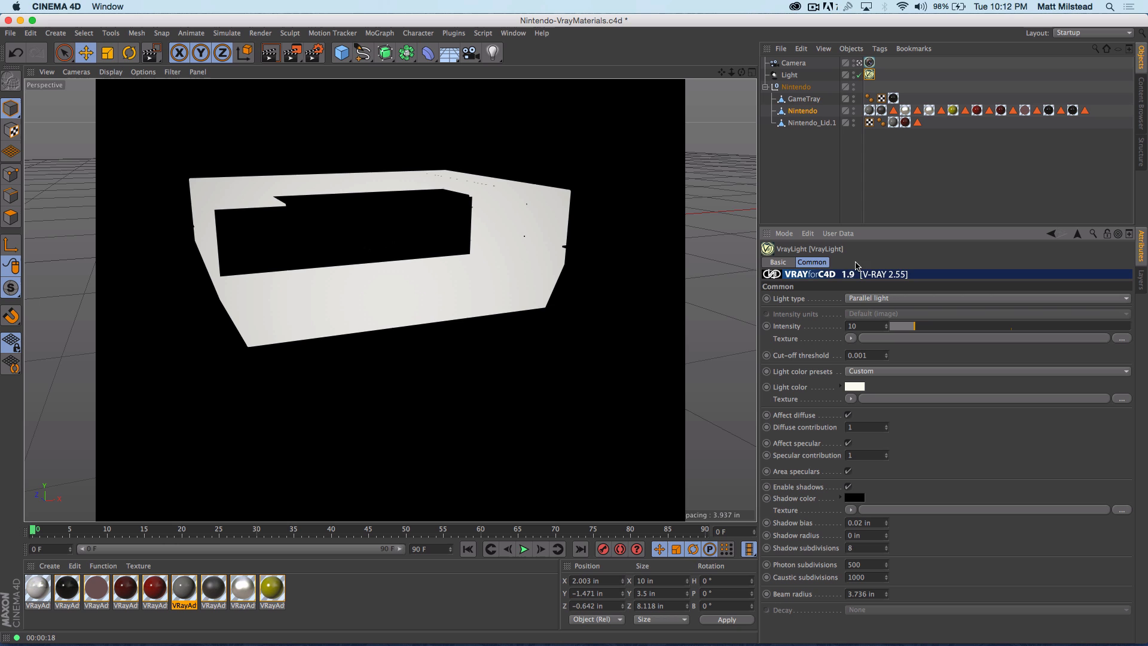
pyautogui.click(812, 260)
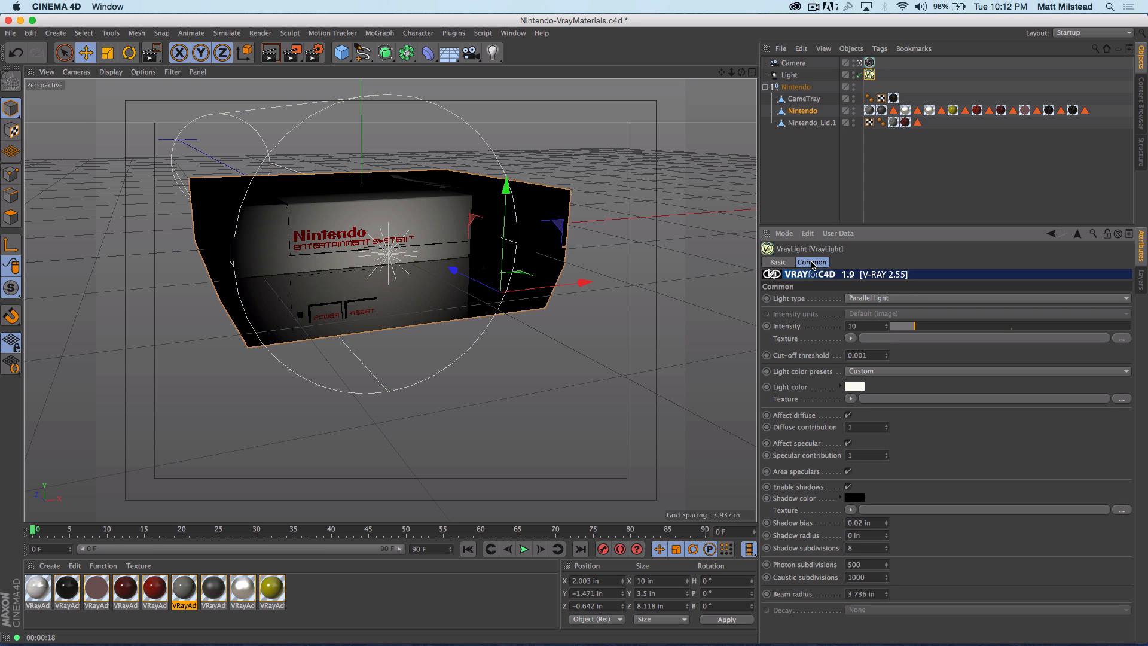
# Change the light type to Ambient light and set its Mode to Direct Light
pyautogui.click(875, 299)
pyautogui.click(877, 373)
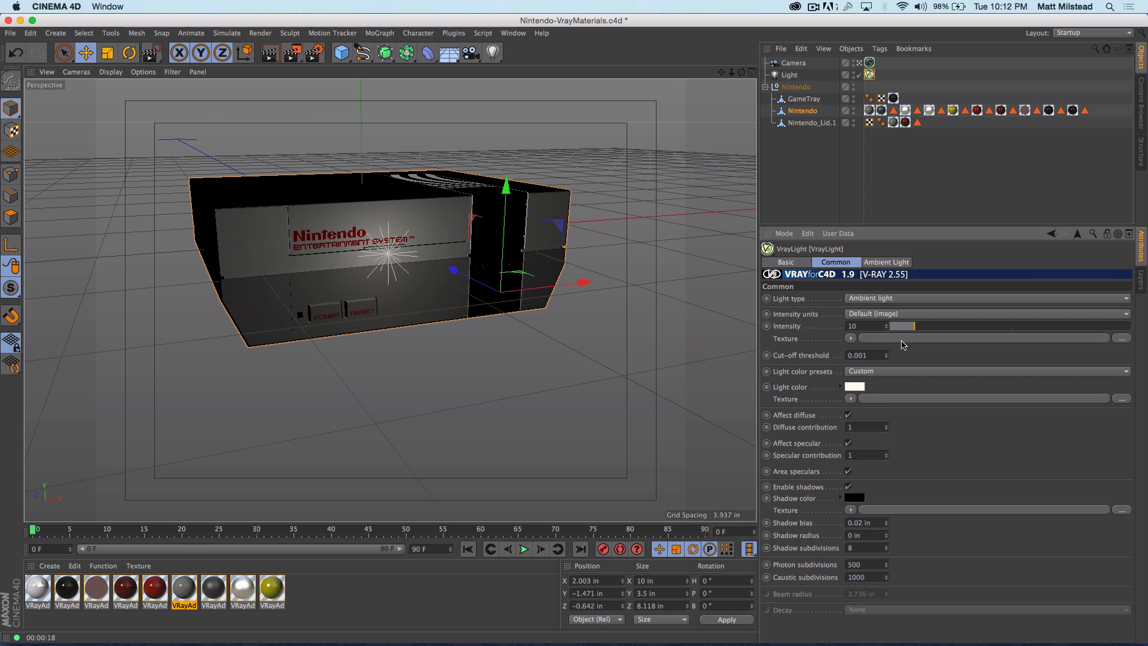
pyautogui.click(887, 262)
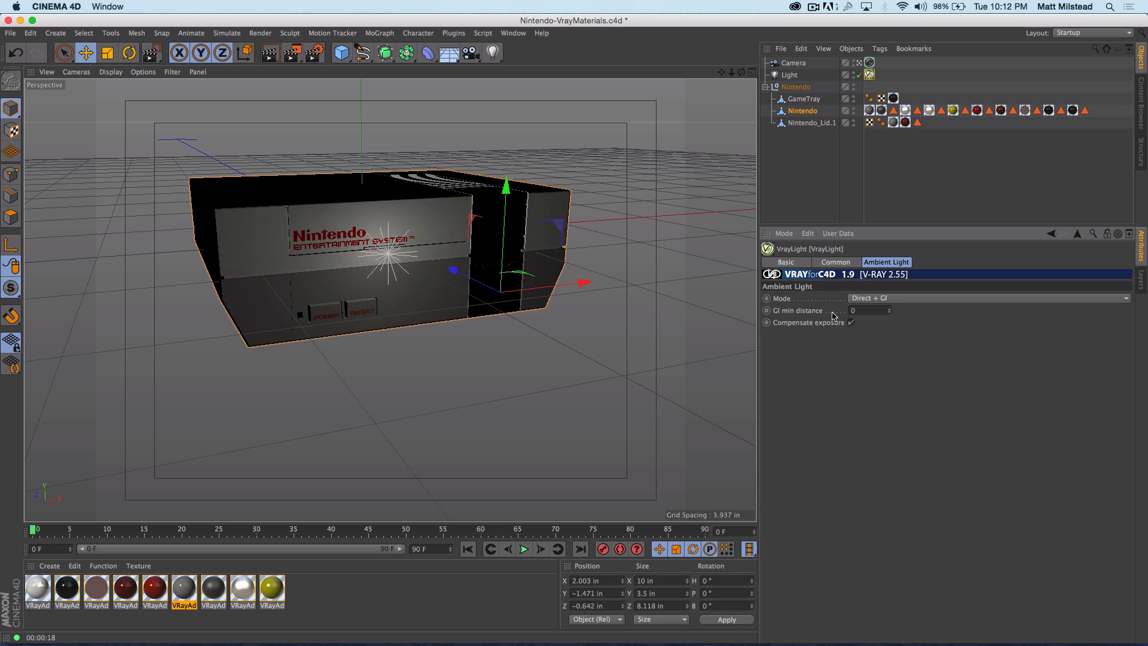
pyautogui.click(897, 298)
pyautogui.click(895, 324)
pyautogui.click(890, 301)
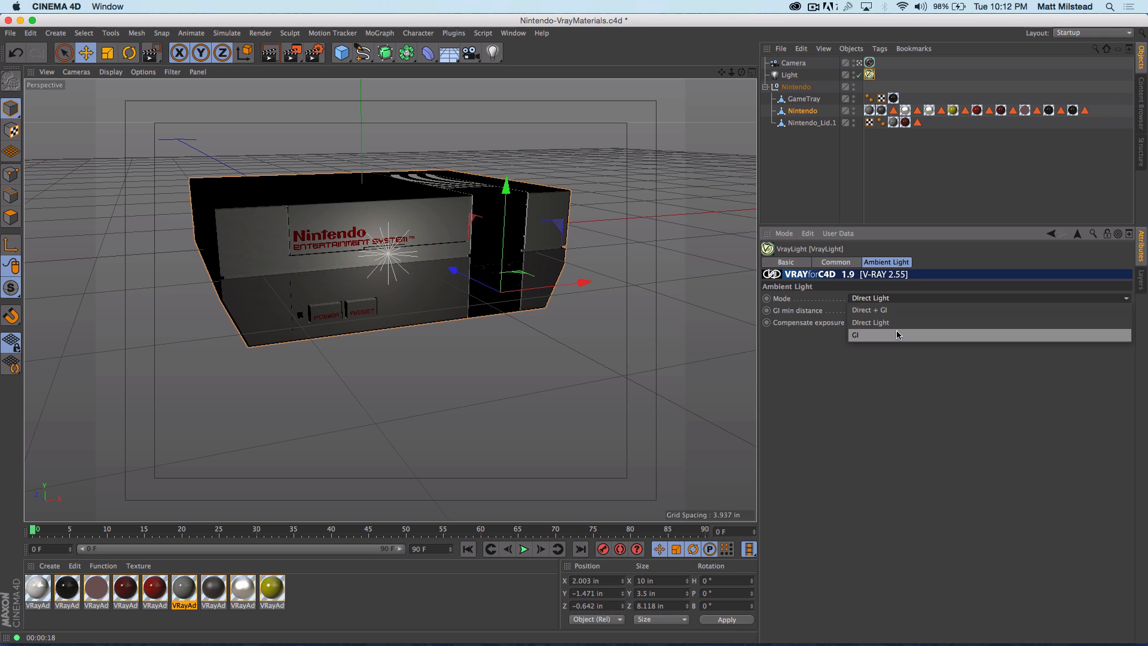
pyautogui.click(860, 372)
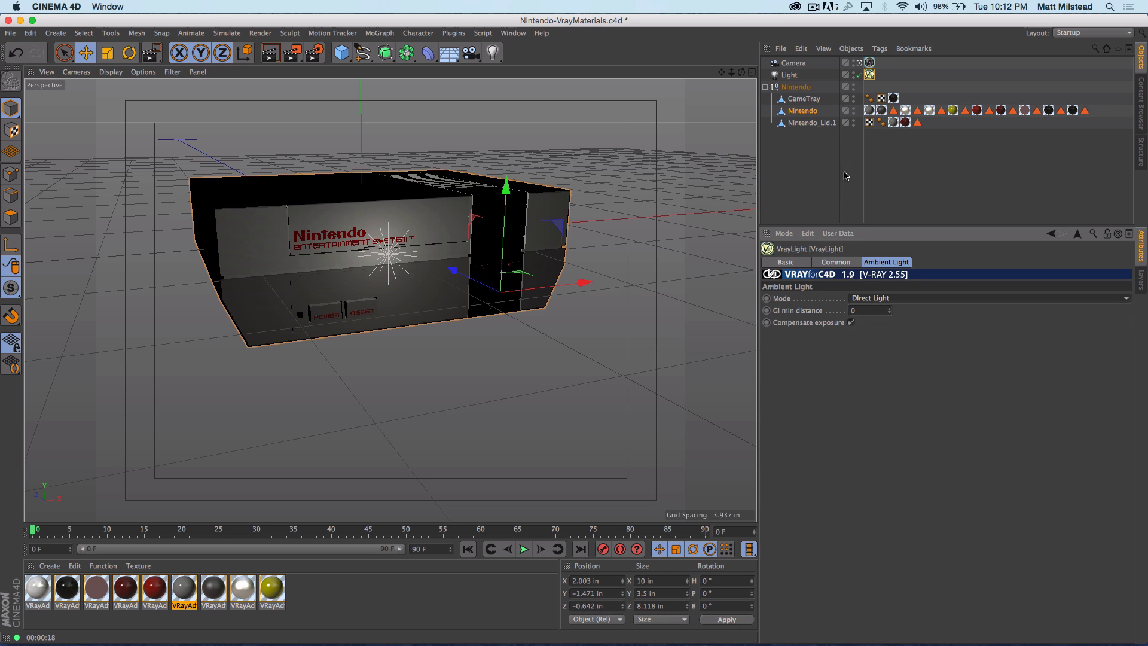
pyautogui.click(835, 265)
pyautogui.click(874, 300)
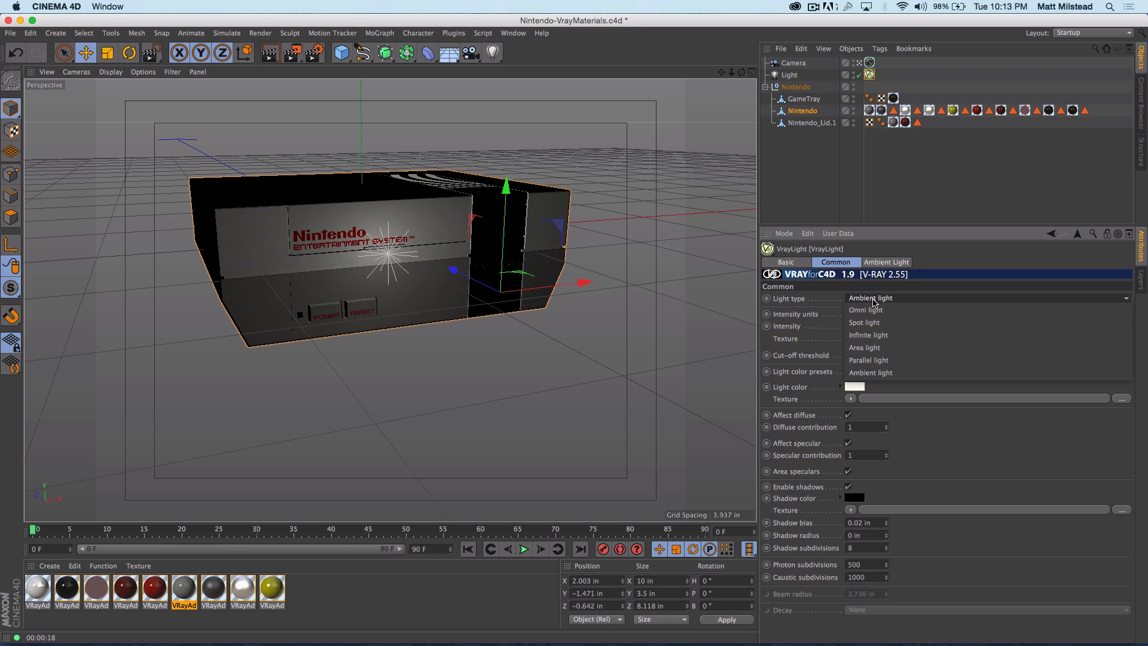
pyautogui.click(873, 301)
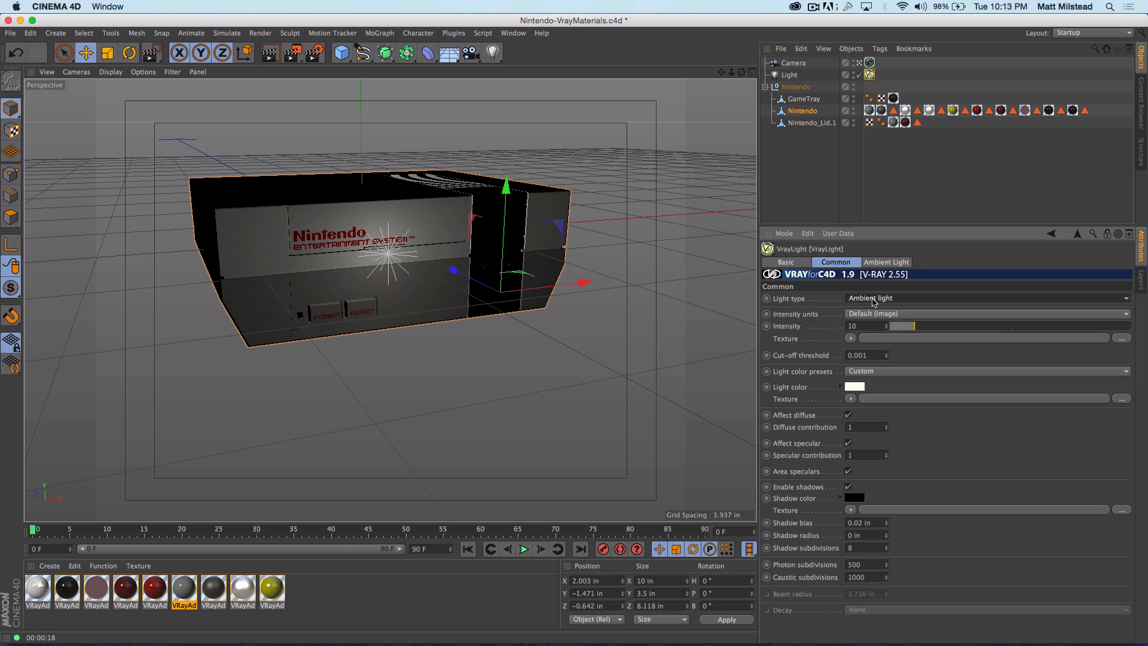